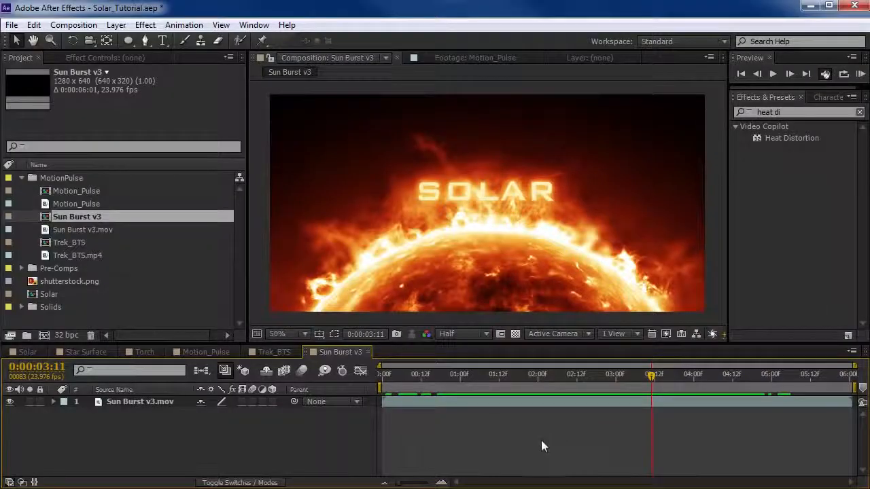
Scrub through the Sun Burst v3 composition to preview the finished solar title animation.
{"action": "left_click_drag", "start_coordinate": [471, 378], "coordinate": [692, 399]}
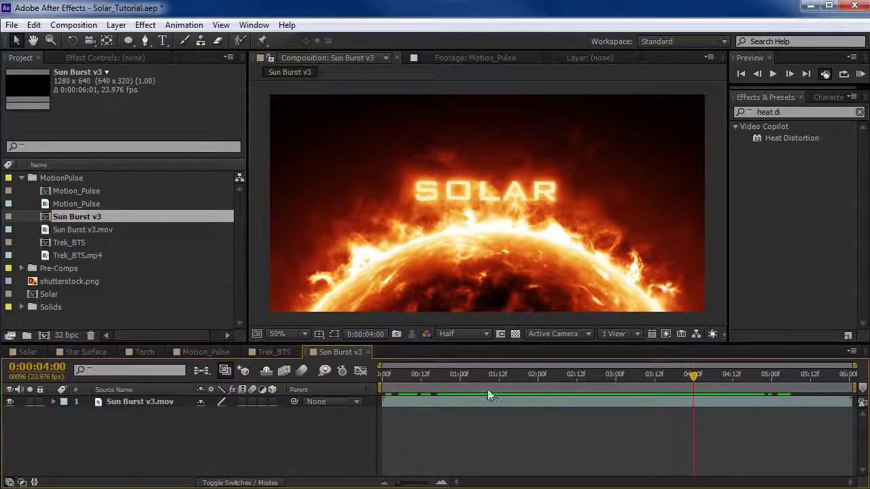
{"action": "left_click_drag", "start_coordinate": [475, 374], "coordinate": [537, 381]}
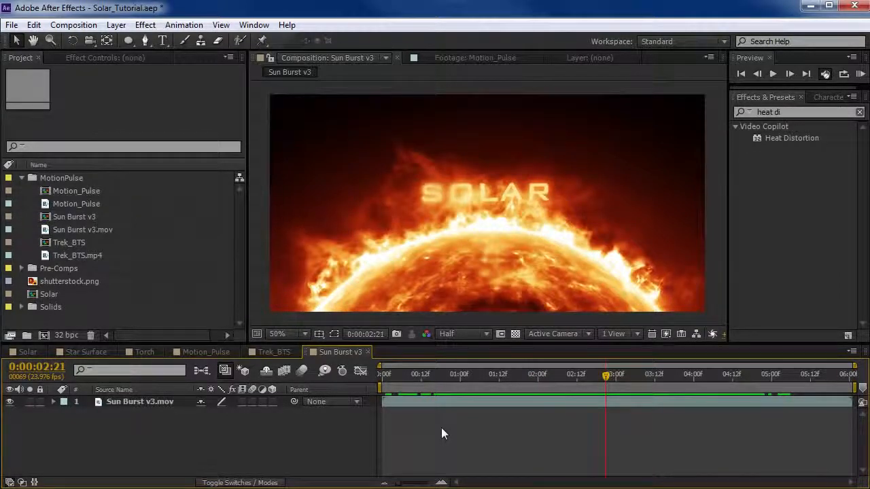
Create a composition named Sun at 1280 x 640 px, 24 frames per second and 10 seconds long.
{"action": "key", "text": "ctrl+n"}
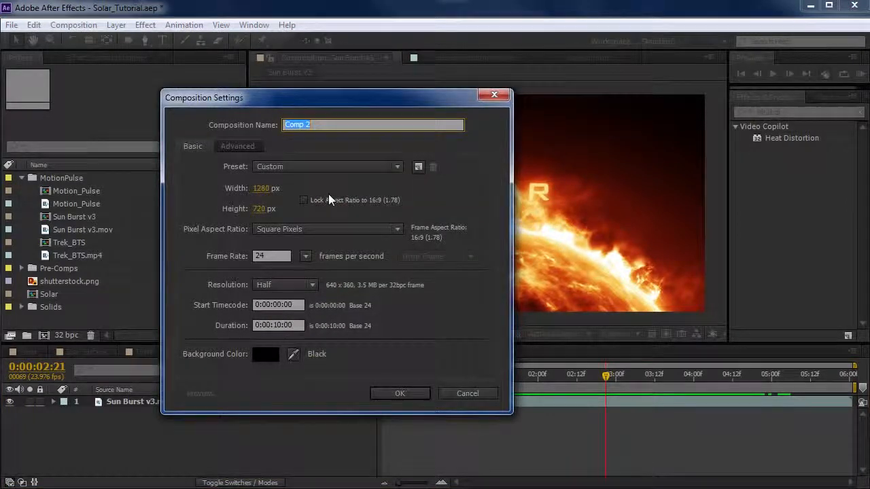
{"action": "left_click_drag", "start_coordinate": [347, 126], "coordinate": [189, 127]}
{"action": "type", "text": "Sun"}
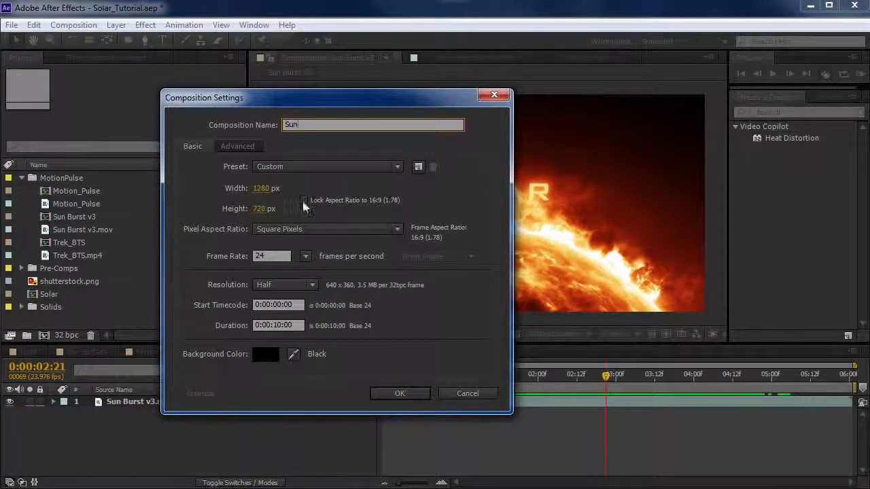
{"action": "left_click", "coordinate": [264, 208]}
{"action": "type", "text": "6"}
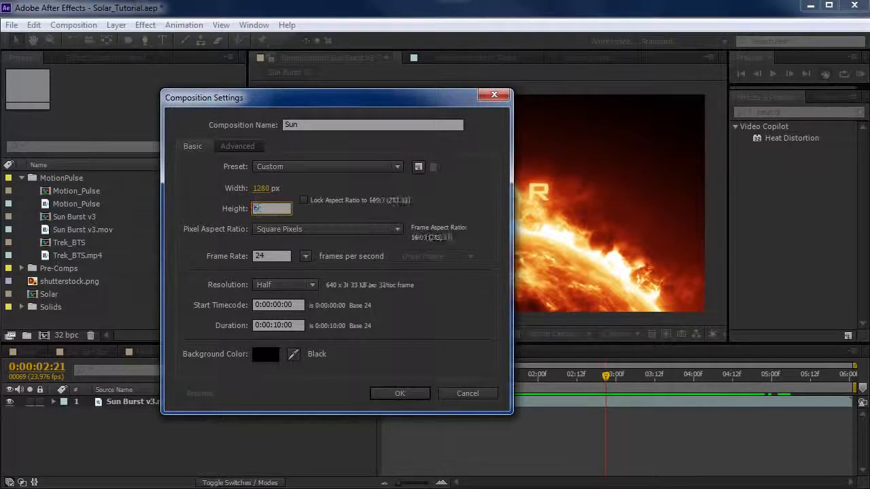
{"action": "type", "text": "40"}
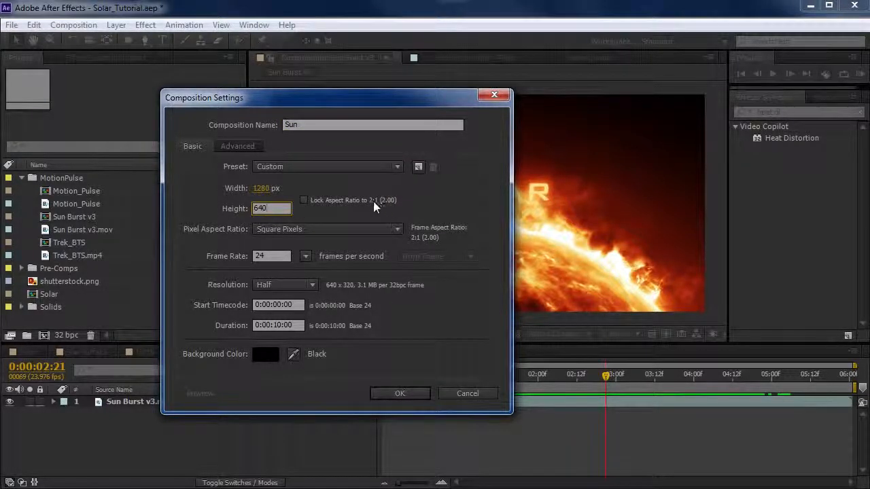
{"action": "left_click", "coordinate": [276, 260]}
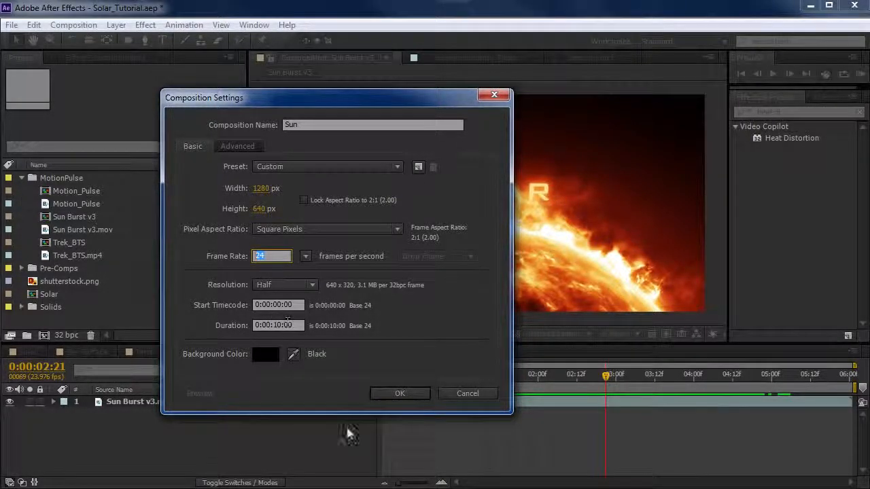
{"action": "left_click", "coordinate": [403, 393]}
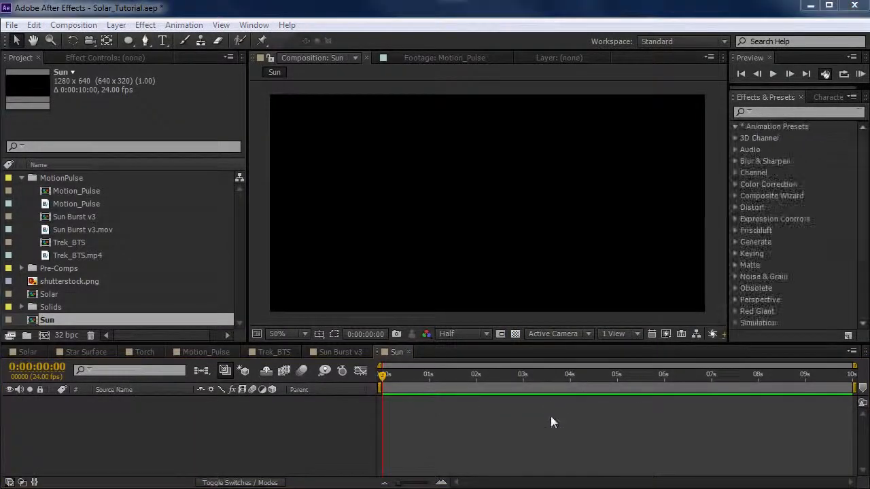
Examine the Star Surface and Torch compositions, previewing the Torch animation over time.
{"action": "left_click", "coordinate": [81, 351]}
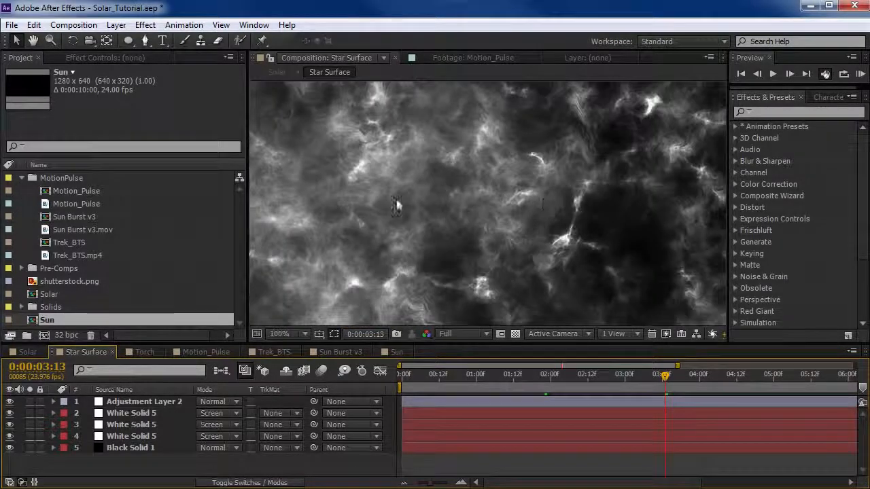
{"action": "left_click", "coordinate": [143, 352]}
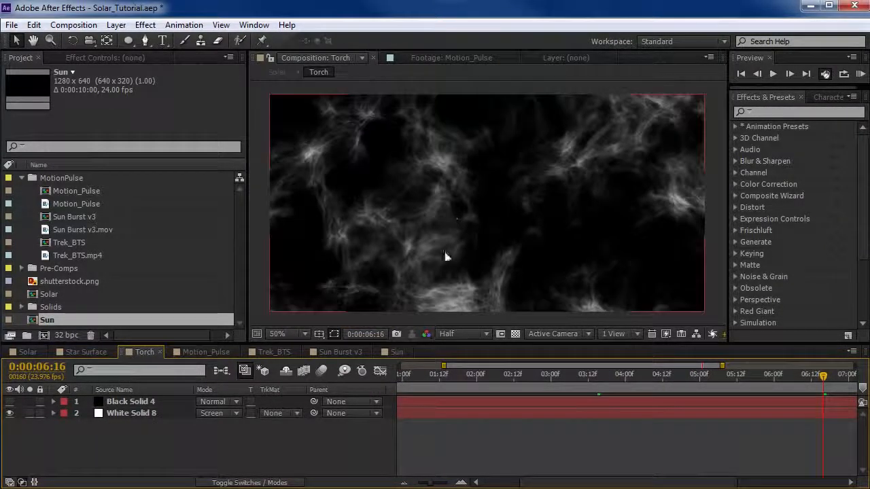
{"action": "key", "text": "minus"}
{"action": "key", "text": "minus"}
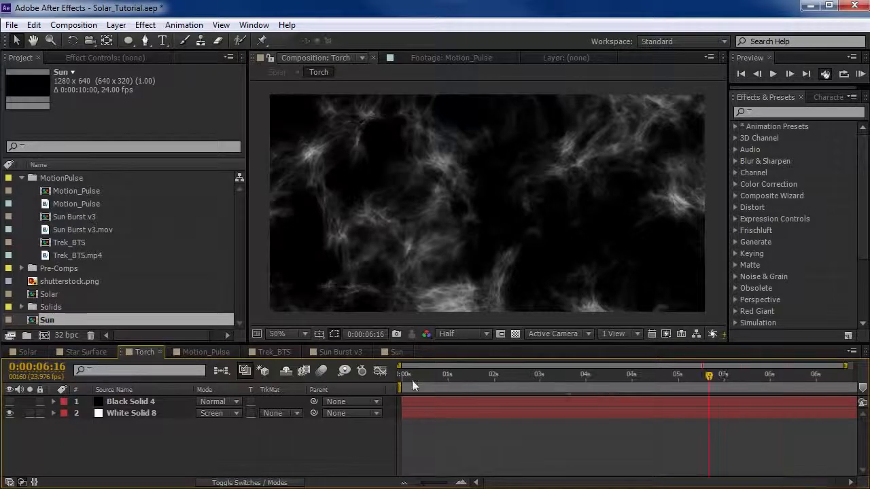
{"action": "left_click_drag", "start_coordinate": [416, 375], "coordinate": [517, 375]}
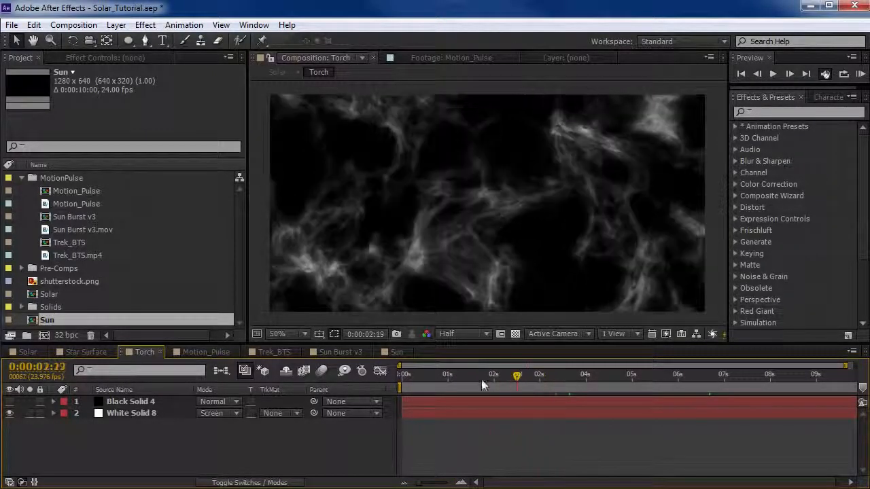
{"action": "key", "text": "KP_0"}
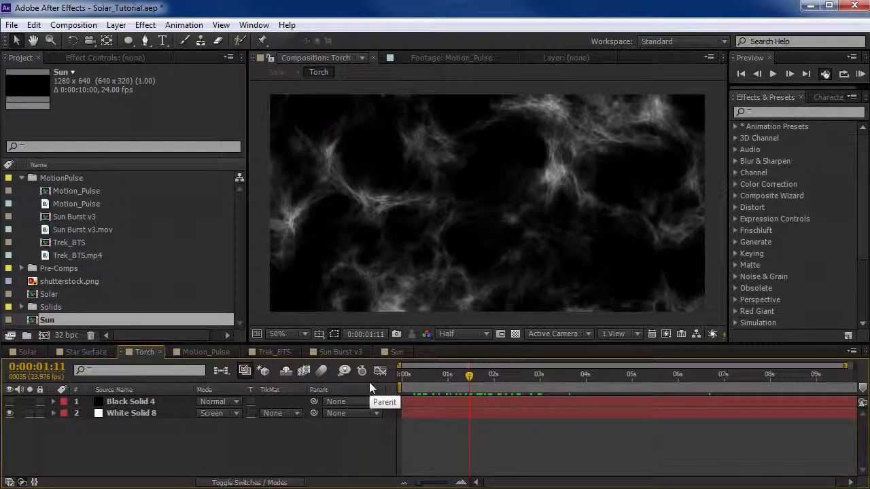
Add a black solid named BG at 1280 x 640 px to the Sun composition.
{"action": "left_click", "coordinate": [396, 352]}
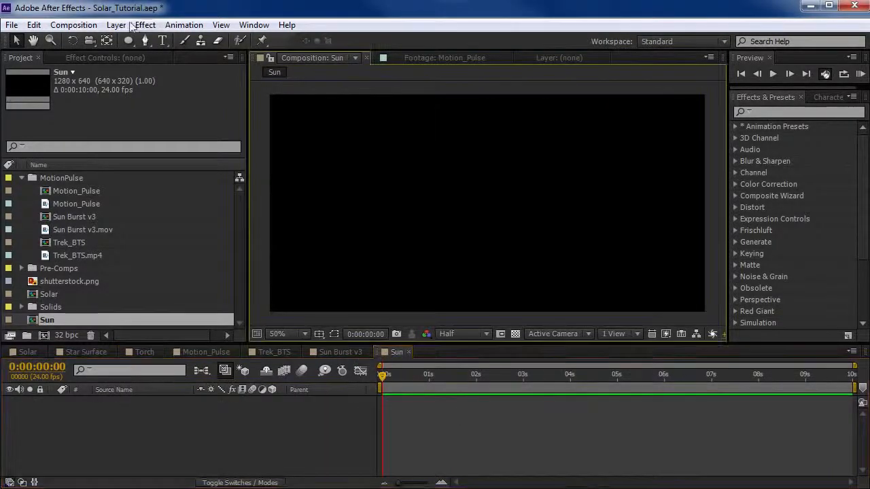
{"action": "left_click", "coordinate": [115, 25]}
{"action": "mouse_move", "coordinate": [128, 39]}
{"action": "left_click", "coordinate": [431, 54]}
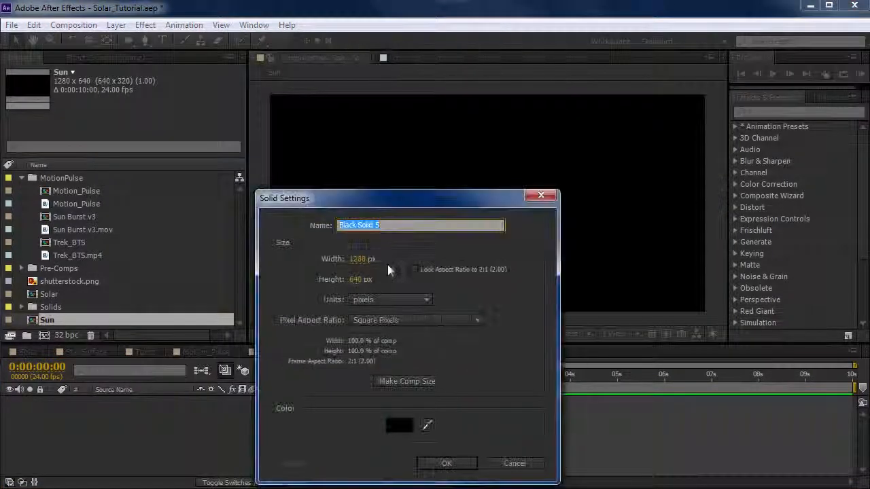
{"action": "type", "text": "BG"}
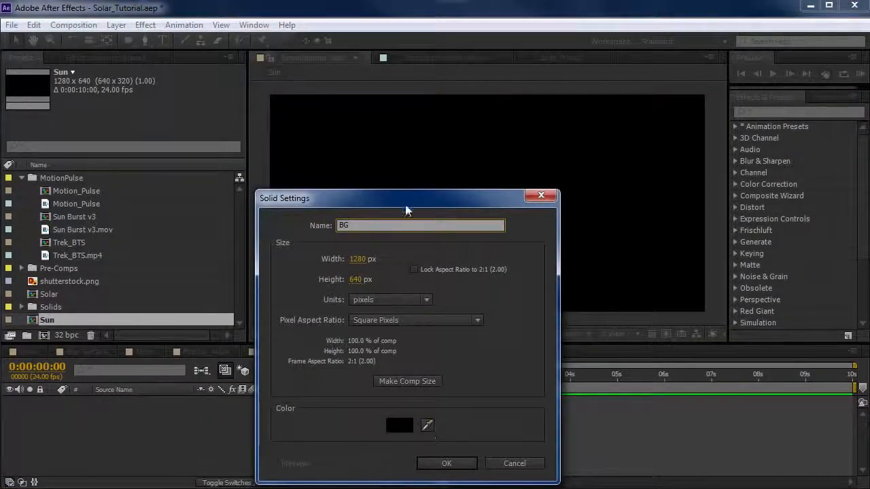
{"action": "left_click_drag", "start_coordinate": [405, 211], "coordinate": [411, 153]}
{"action": "left_click", "coordinate": [402, 365]}
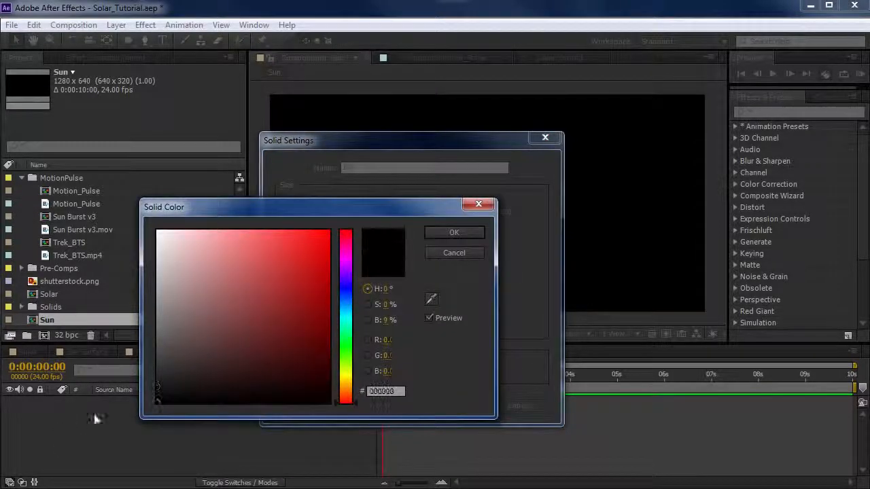
{"action": "left_click", "coordinate": [453, 232]}
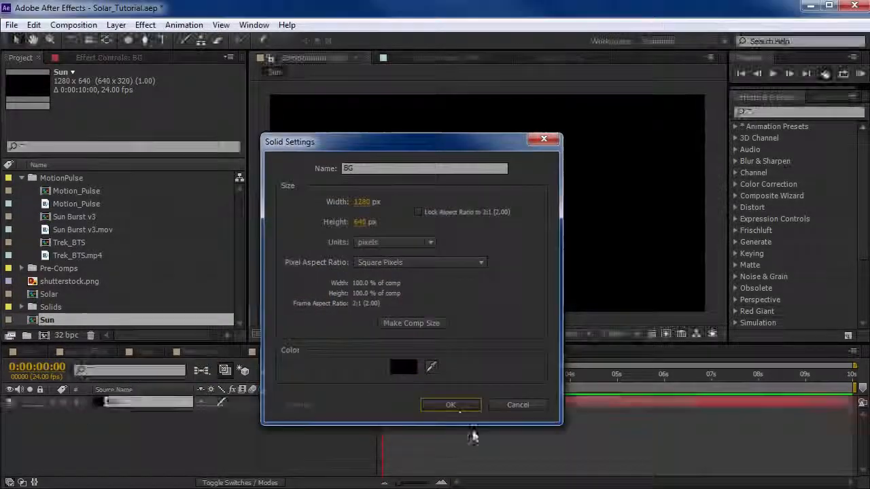
Add a black solid named Star Map, 4096 px wide and 2048 px high, to the Sun composition.
{"action": "left_click", "coordinate": [115, 24]}
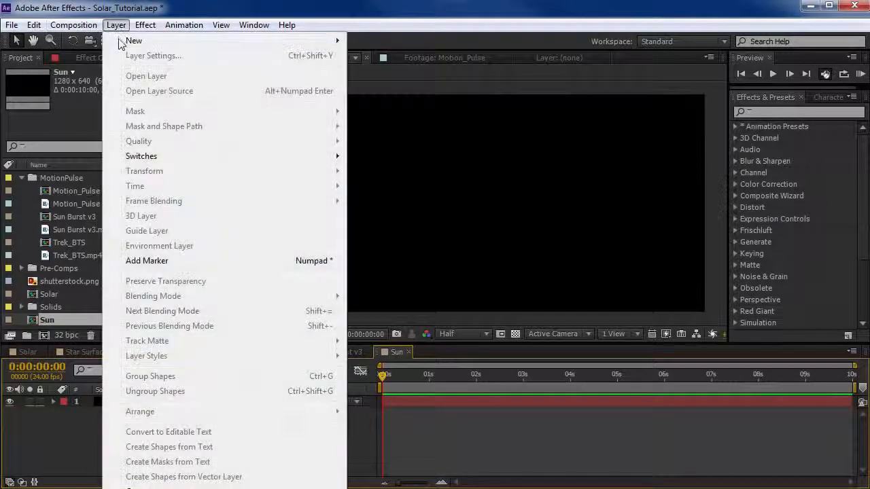
{"action": "mouse_move", "coordinate": [120, 41]}
{"action": "left_click", "coordinate": [384, 57]}
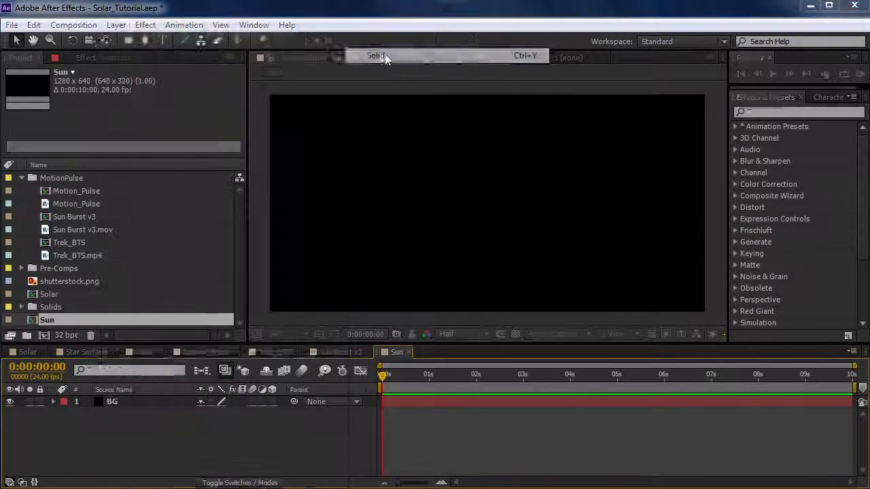
{"action": "left_click", "coordinate": [361, 202]}
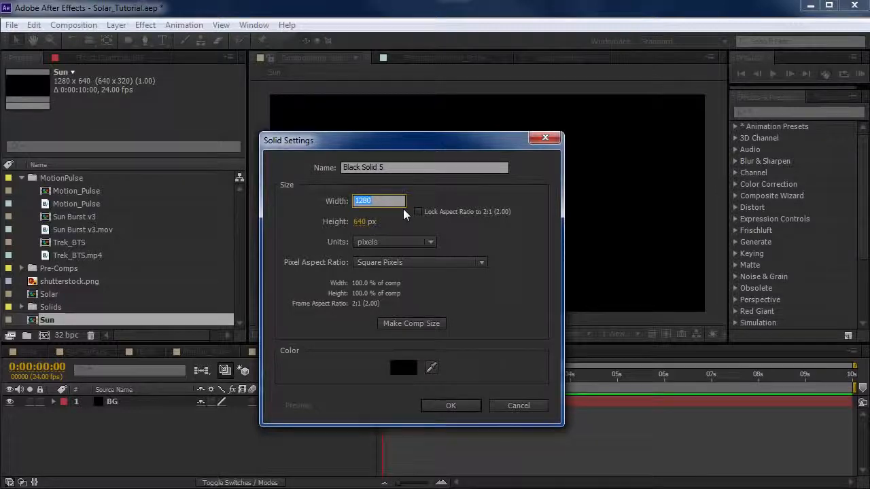
{"action": "type", "text": "4096"}
{"action": "left_click", "coordinate": [368, 223]}
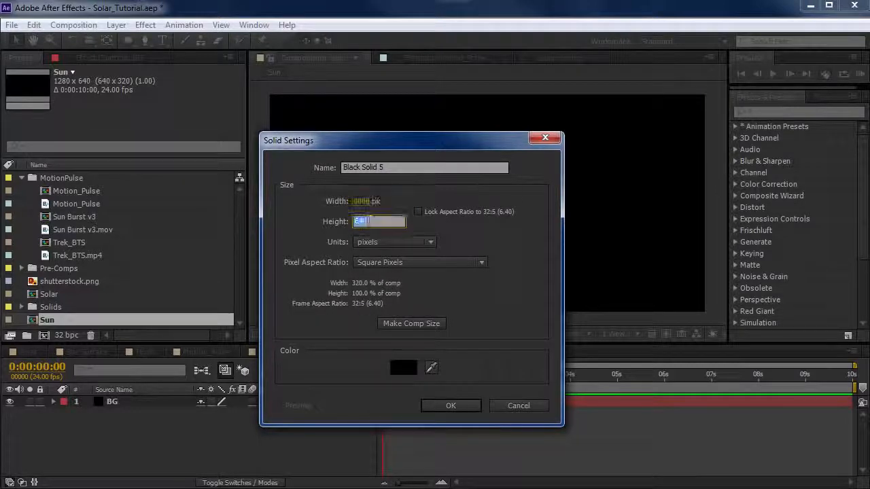
{"action": "type", "text": "2048"}
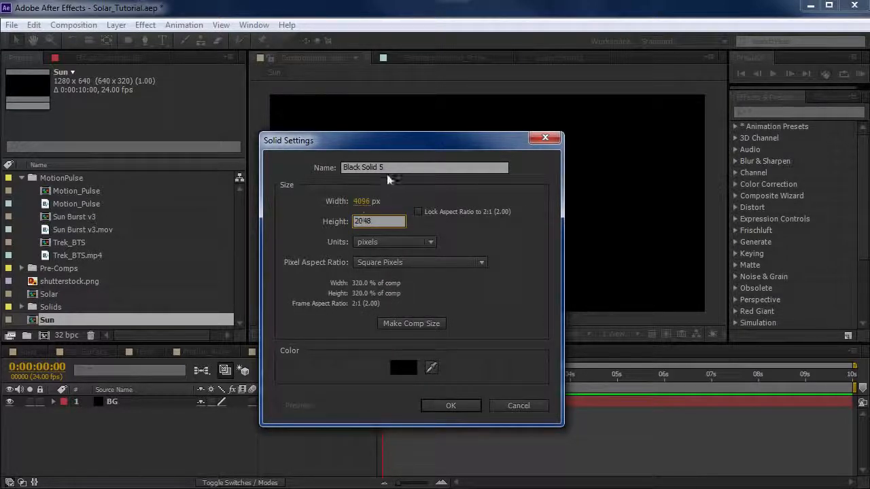
{"action": "left_click_drag", "start_coordinate": [385, 169], "coordinate": [288, 165]}
{"action": "type", "text": "St"}
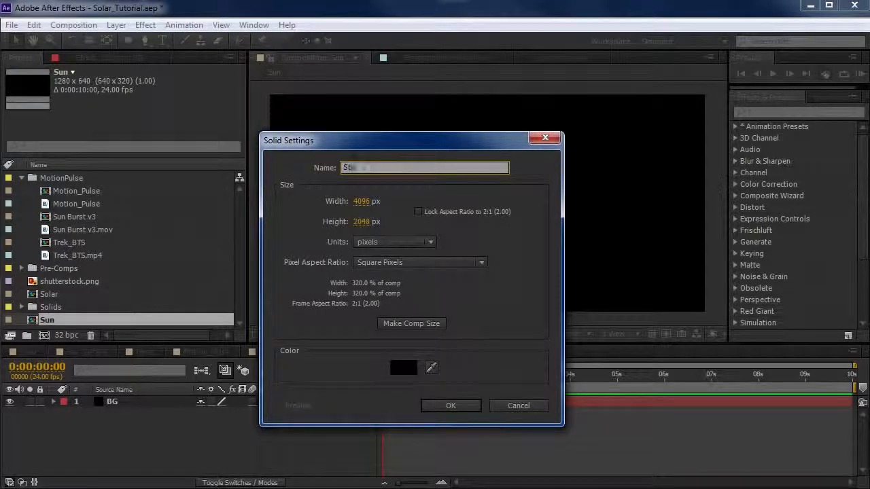
{"action": "type", "text": "ar Map"}
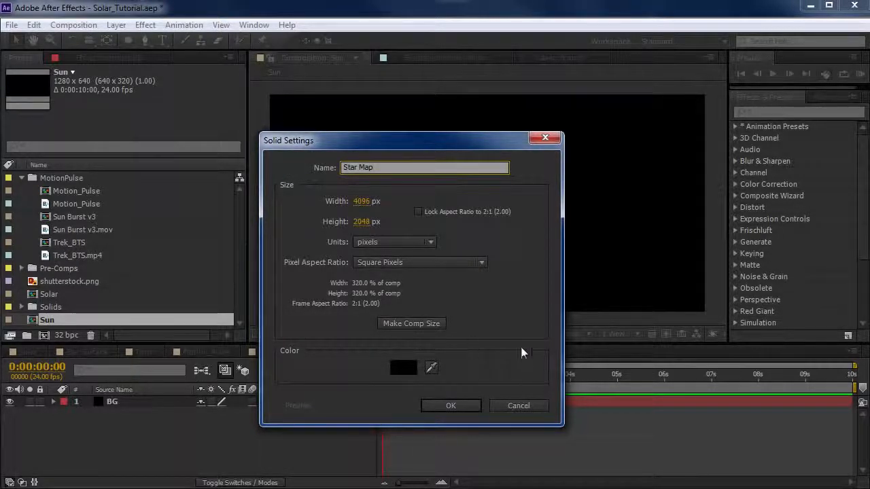
{"action": "left_click", "coordinate": [450, 405]}
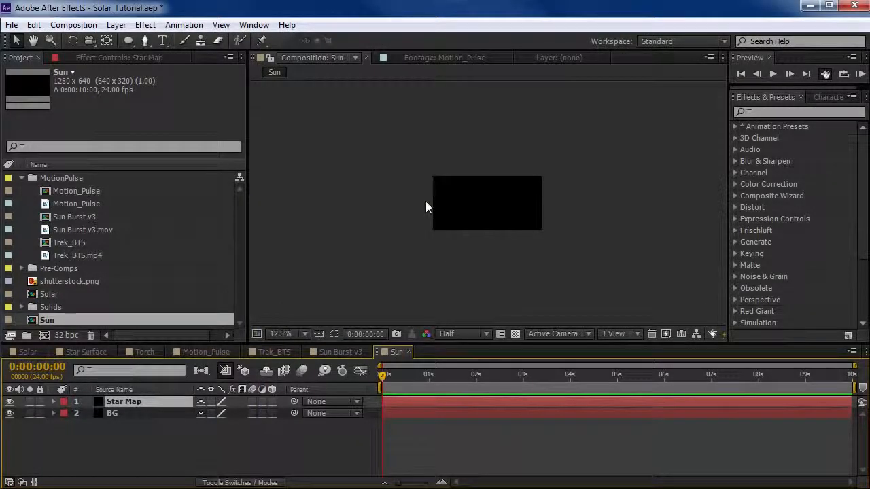
Pre-compose the Star Map layer under the name Star Map, leaving all attributes in Sun, and open the new composition.
{"action": "left_click", "coordinate": [425, 201]}
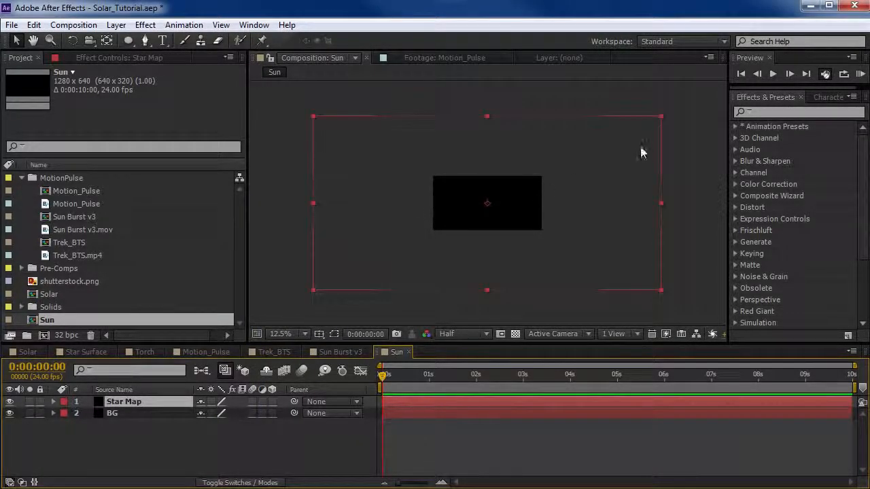
{"action": "left_click", "coordinate": [339, 127]}
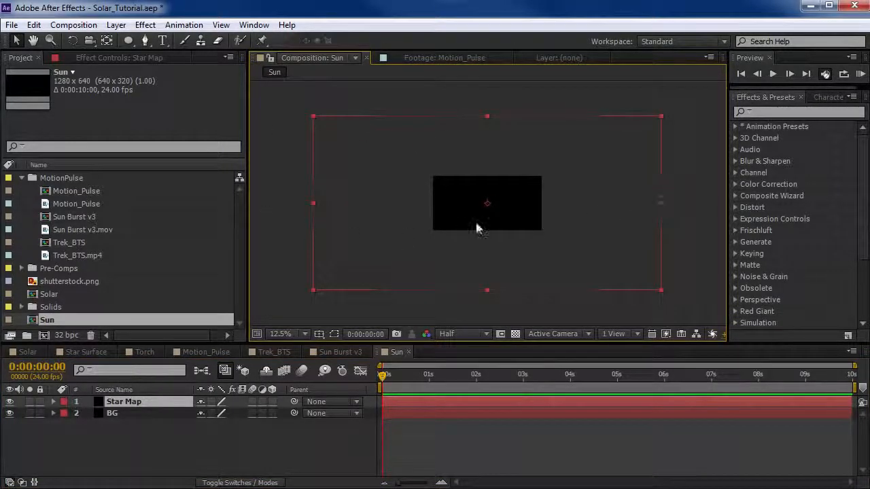
{"action": "left_click", "coordinate": [121, 26]}
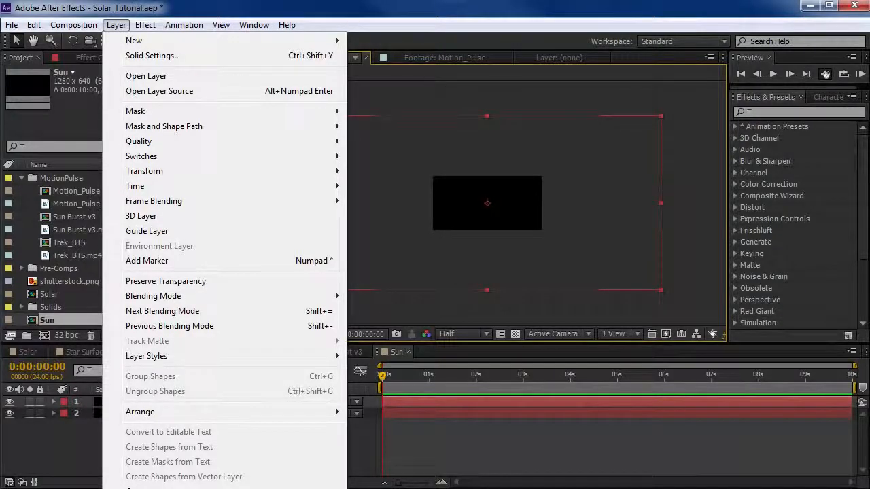
{"action": "key", "text": "ctrl+shift+c"}
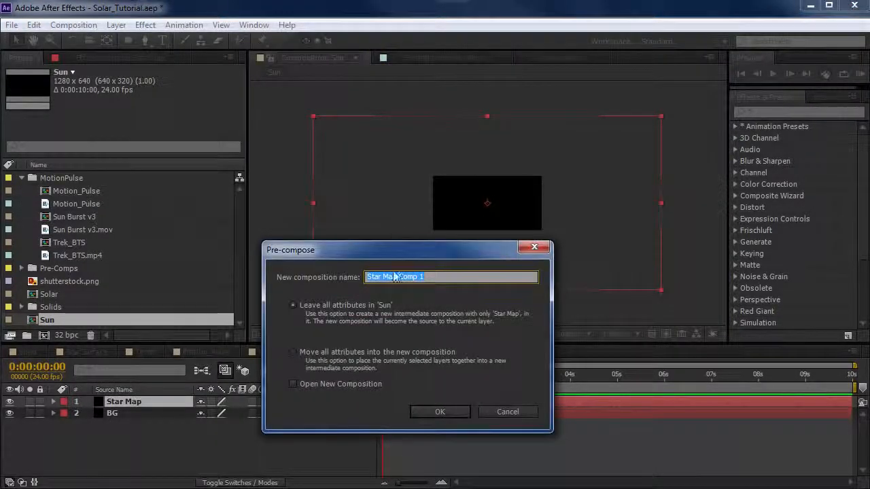
{"action": "left_click", "coordinate": [291, 306]}
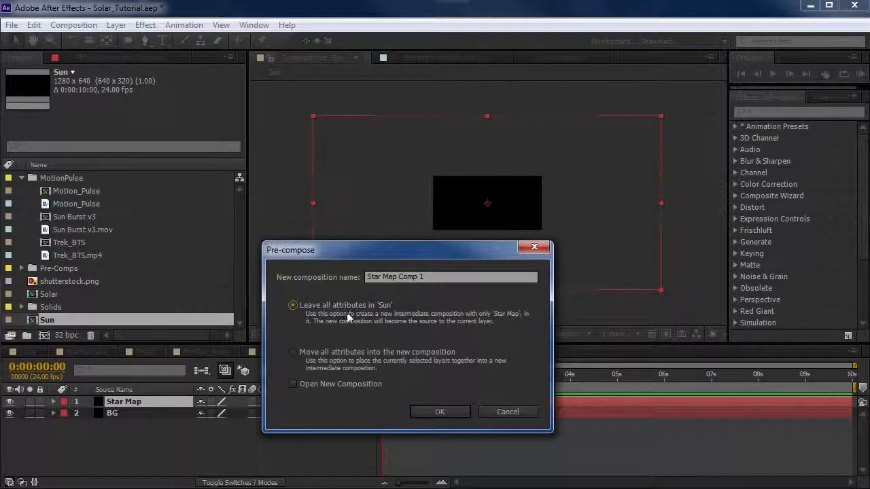
{"action": "left_click_drag", "start_coordinate": [442, 278], "coordinate": [326, 277]}
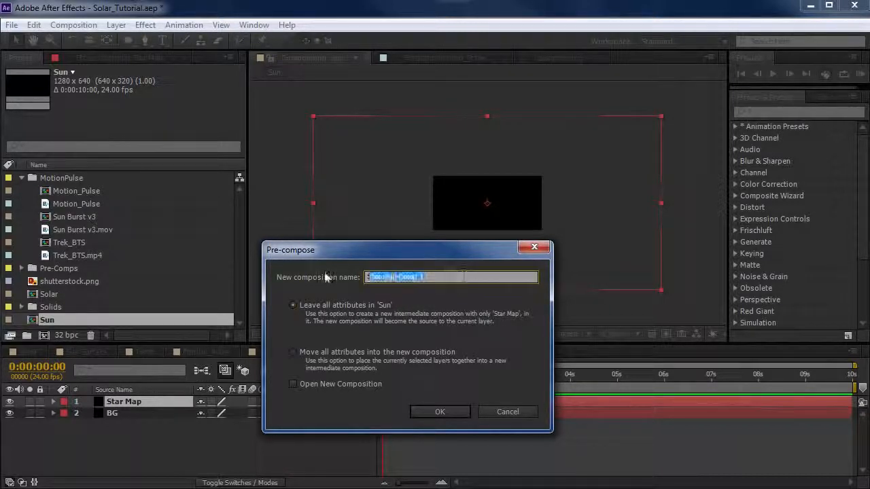
{"action": "left_click", "coordinate": [417, 277]}
{"action": "left_click_drag", "start_coordinate": [398, 277], "coordinate": [493, 272]}
{"action": "key", "text": "BackSpace"}
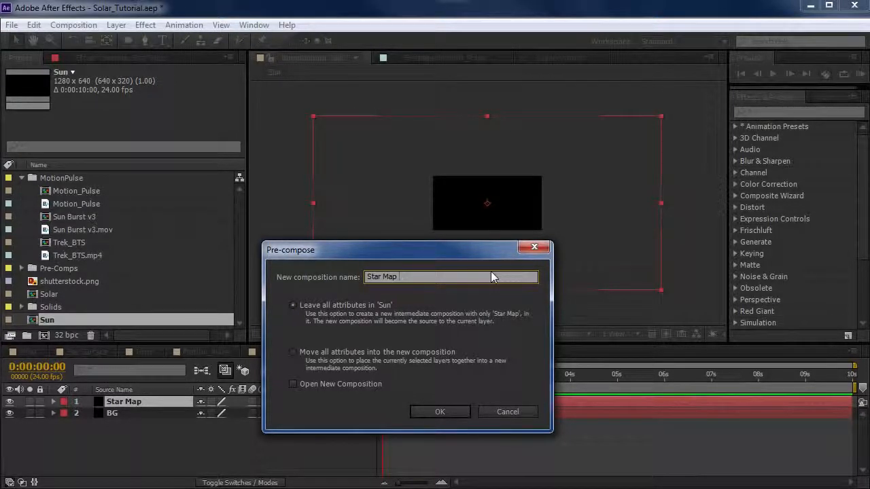
{"action": "left_click", "coordinate": [440, 412]}
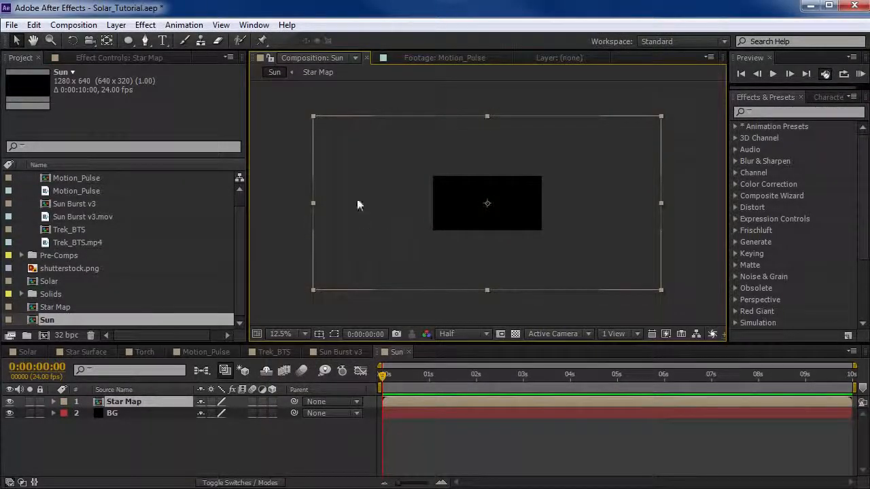
{"action": "double_click", "coordinate": [373, 162]}
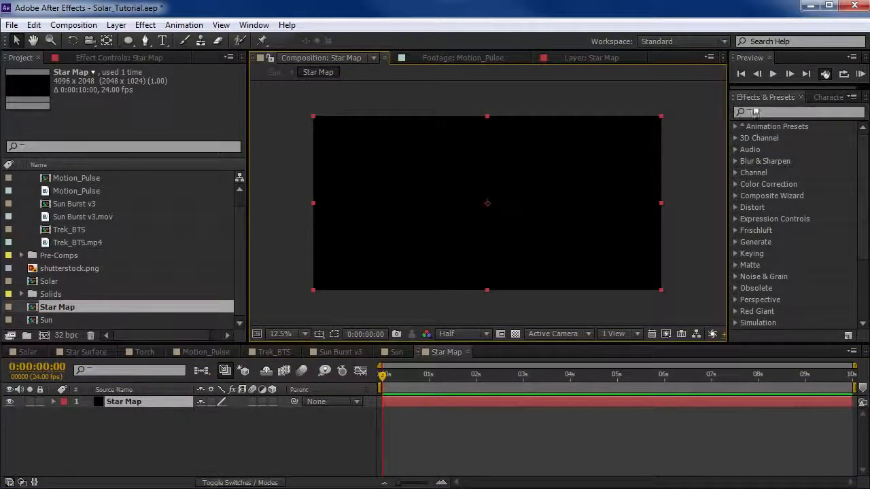
Apply the Fractal Noise effect to the Star Map layer and check the pattern at 0:00:00:23.
{"action": "left_click", "coordinate": [774, 112]}
{"action": "type", "text": "fract"}
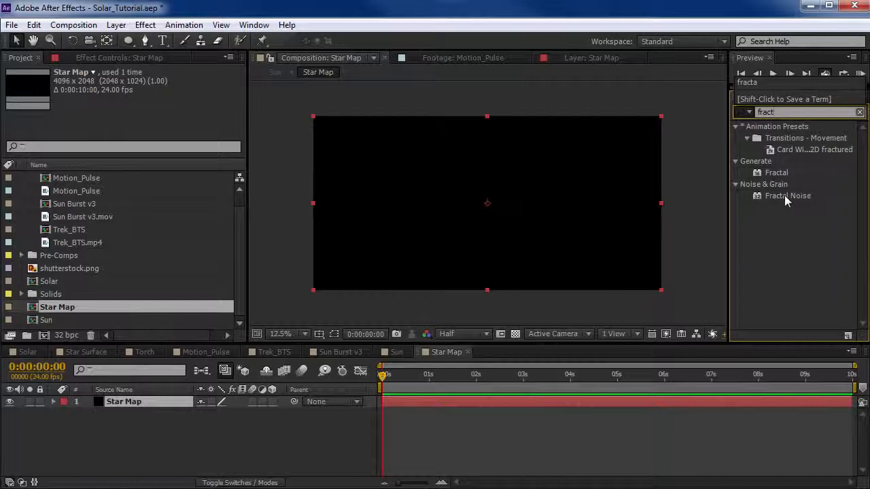
{"action": "left_click_drag", "start_coordinate": [784, 195], "coordinate": [401, 190]}
{"action": "left_click_drag", "start_coordinate": [409, 382], "coordinate": [426, 380]}
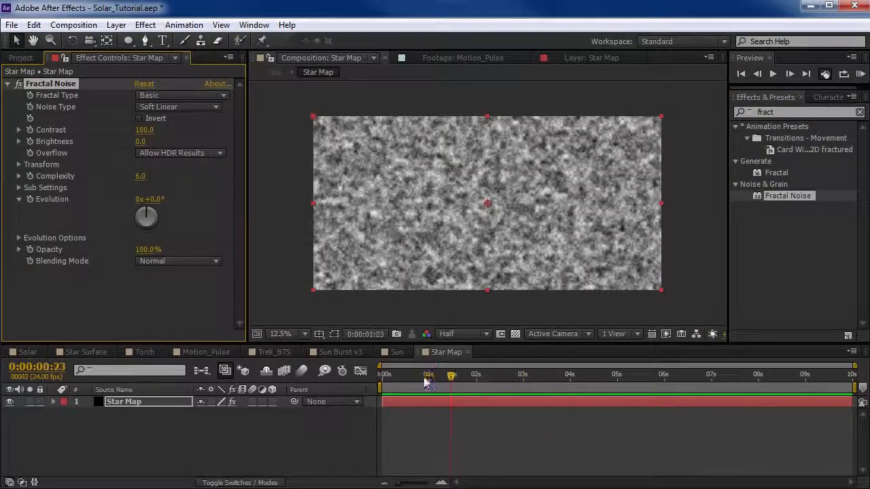
{"action": "scroll", "coordinate": [484, 245], "scroll_direction": "up", "scroll_amount": 1}
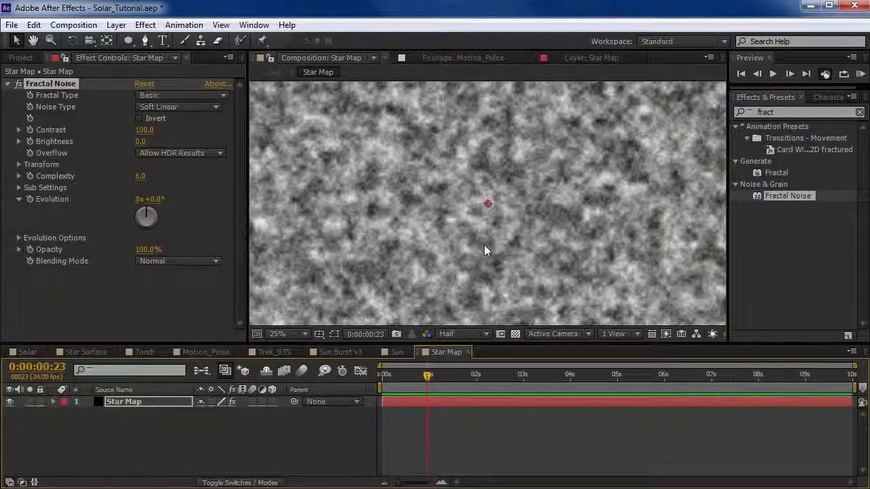
Examine the three White Solid 5 noise layers in the Star Surface composition one at a time, including the effect settings.
{"action": "left_click", "coordinate": [86, 351]}
{"action": "left_click", "coordinate": [30, 436]}
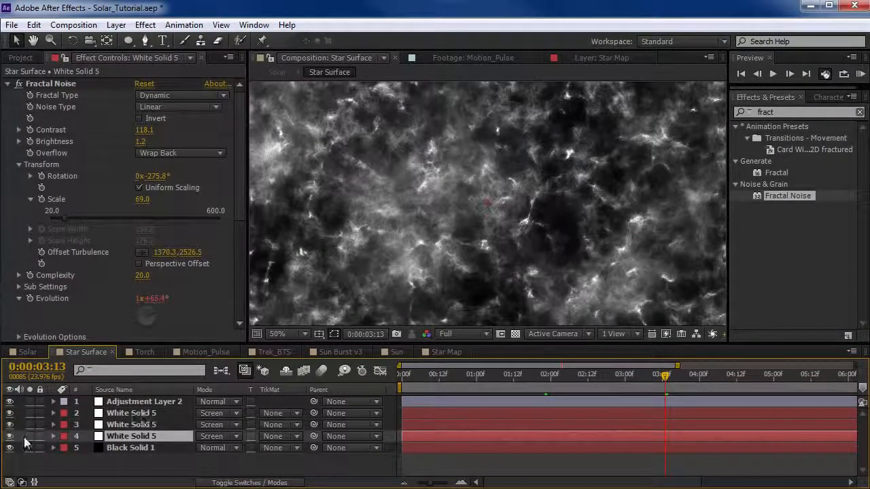
{"action": "scroll", "coordinate": [398, 225], "scroll_direction": "up", "scroll_amount": 1}
{"action": "left_click_drag", "start_coordinate": [356, 198], "coordinate": [488, 270]}
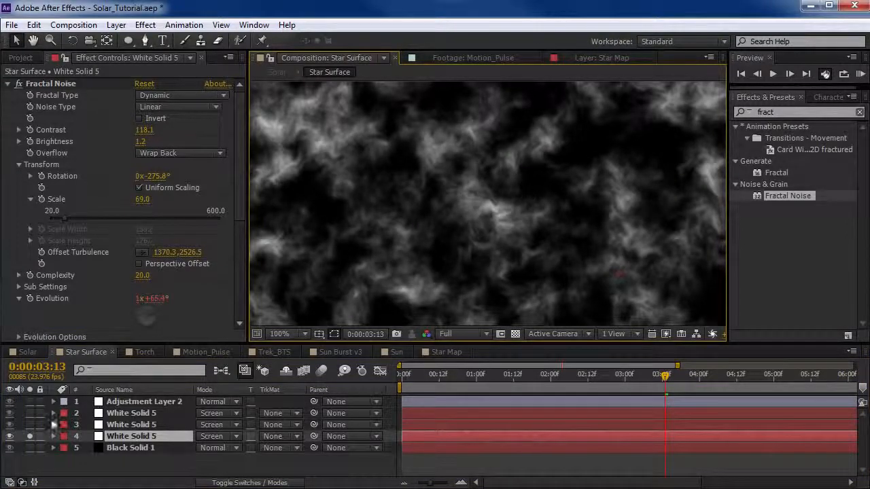
{"action": "left_click", "coordinate": [29, 436]}
{"action": "left_click", "coordinate": [30, 425]}
{"action": "scroll", "coordinate": [484, 201], "scroll_direction": "down", "scroll_amount": 1}
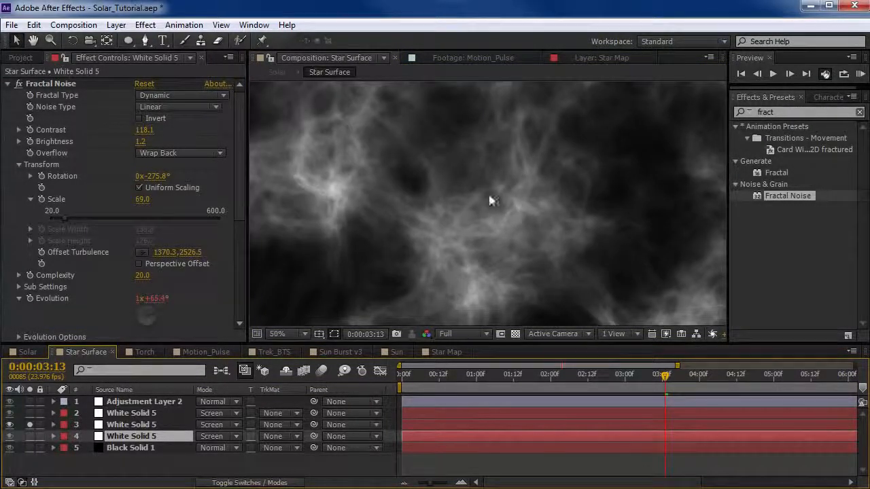
{"action": "left_click", "coordinate": [29, 425]}
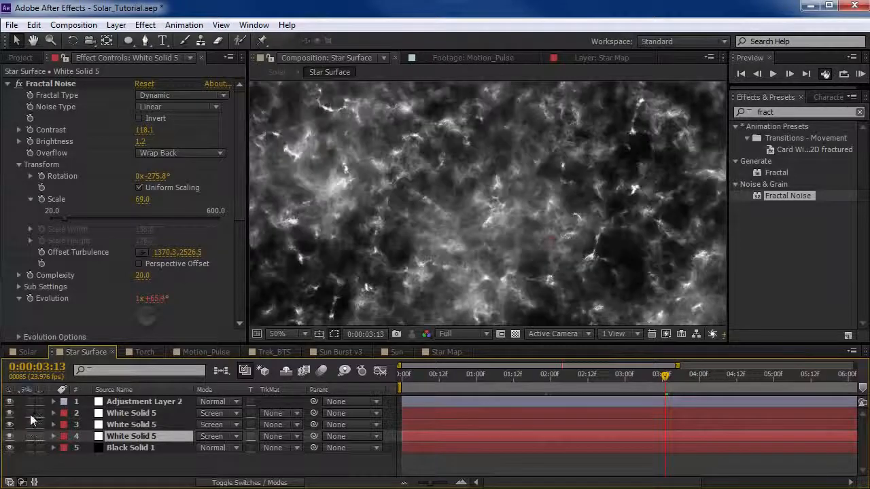
{"action": "left_click", "coordinate": [30, 413]}
{"action": "left_click", "coordinate": [129, 413]}
{"action": "scroll", "coordinate": [387, 195], "scroll_direction": "up", "scroll_amount": 1}
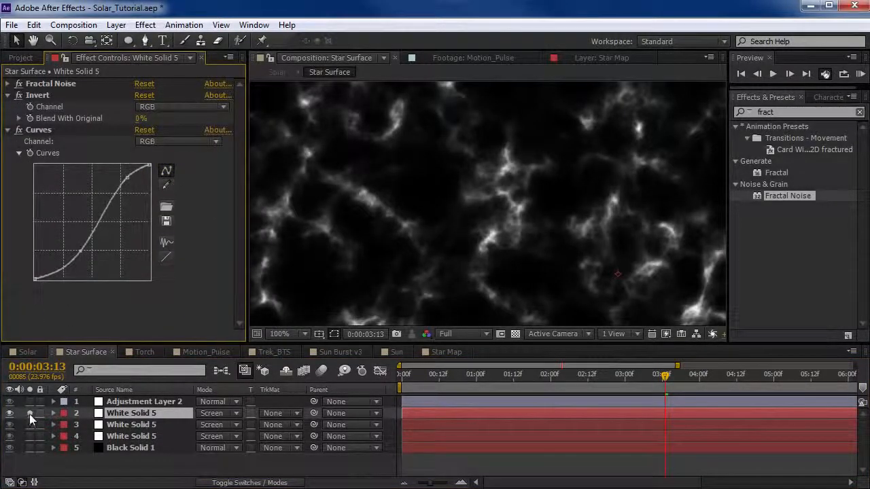
{"action": "left_click", "coordinate": [30, 413]}
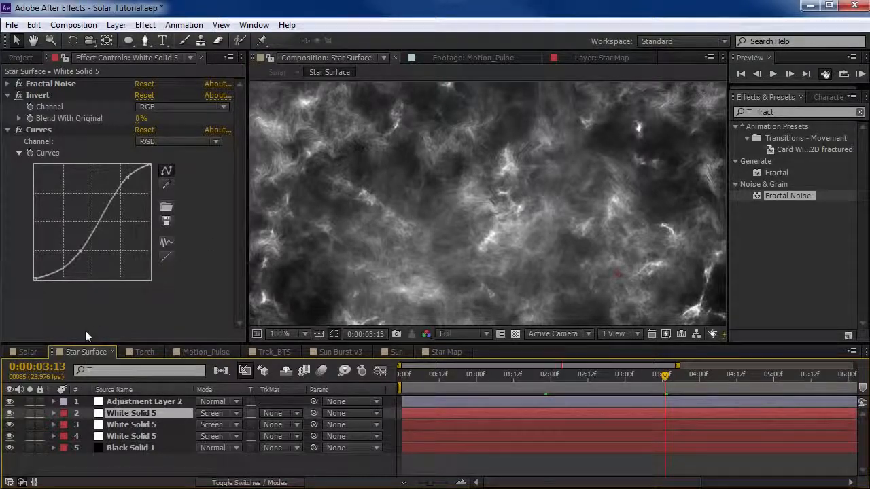
Return to the Star Map composition and set the Fractal Noise fractal type to Dynamic.
{"action": "left_click", "coordinate": [448, 352]}
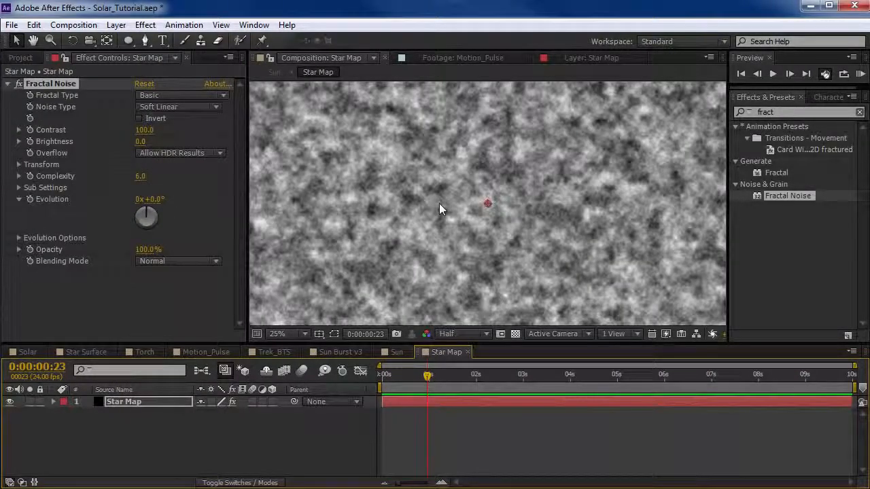
{"action": "left_click", "coordinate": [178, 99]}
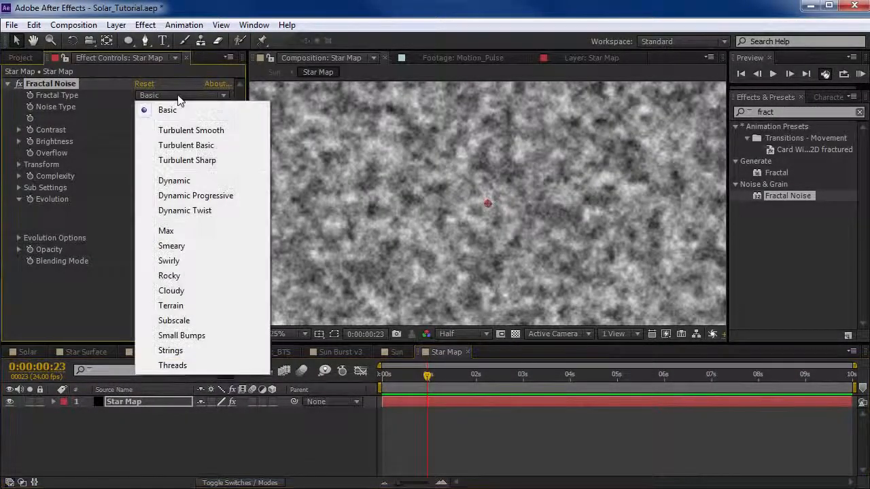
{"action": "left_click", "coordinate": [174, 179]}
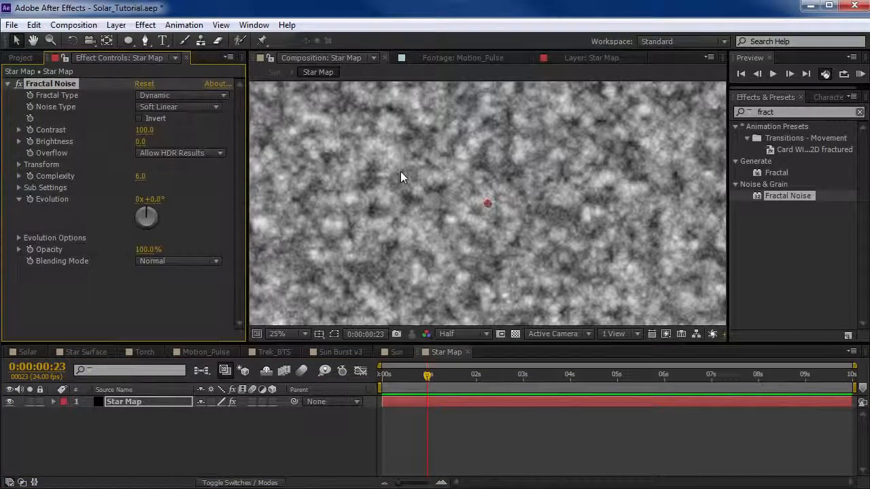
{"action": "scroll", "coordinate": [400, 172], "scroll_direction": "up", "scroll_amount": 2}
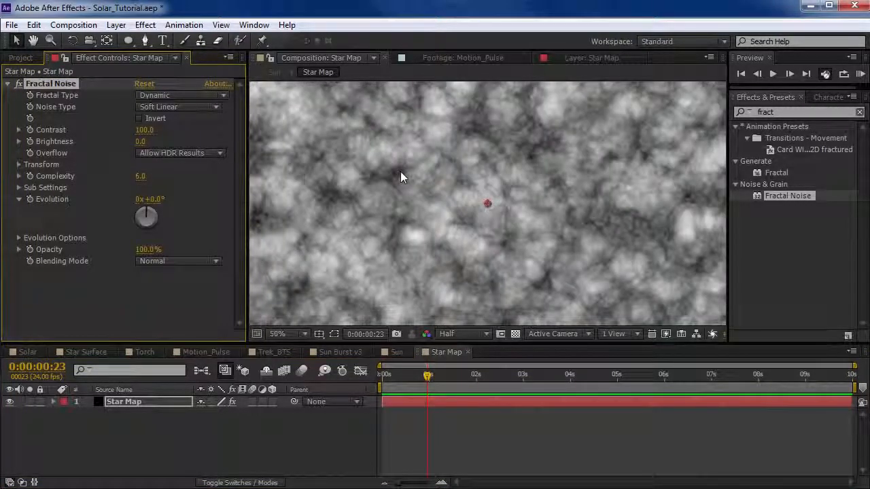
Set the Star Map noise's Sub Rotation to 136° and Brightness to -47, checking the detail at full preview resolution.
{"action": "left_click", "coordinate": [19, 187]}
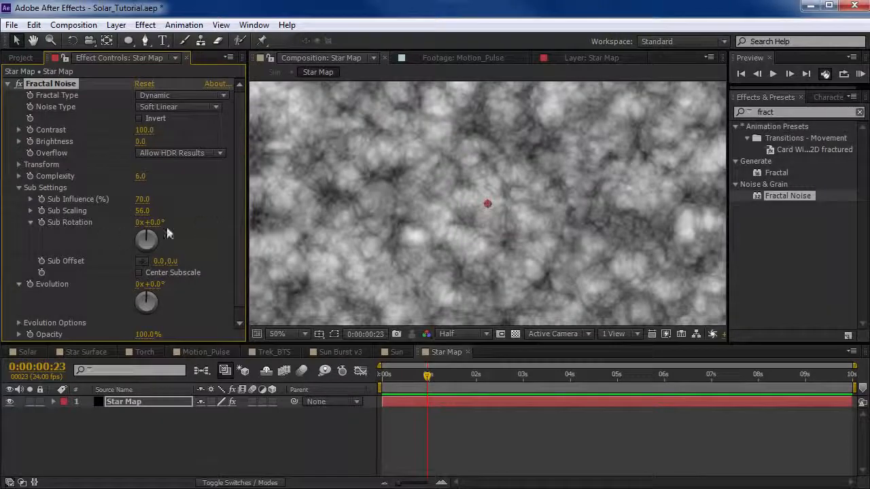
{"action": "left_click_drag", "start_coordinate": [159, 223], "coordinate": [190, 218]}
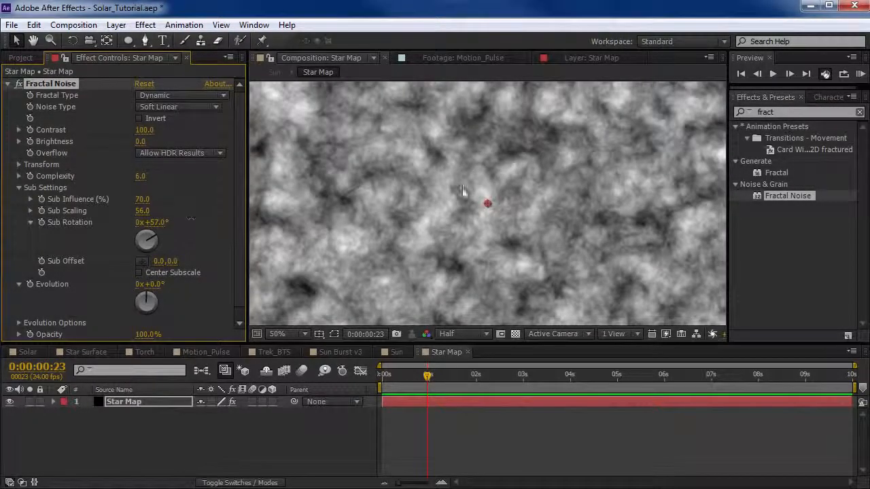
{"action": "scroll", "coordinate": [498, 190], "scroll_direction": "up", "scroll_amount": 1}
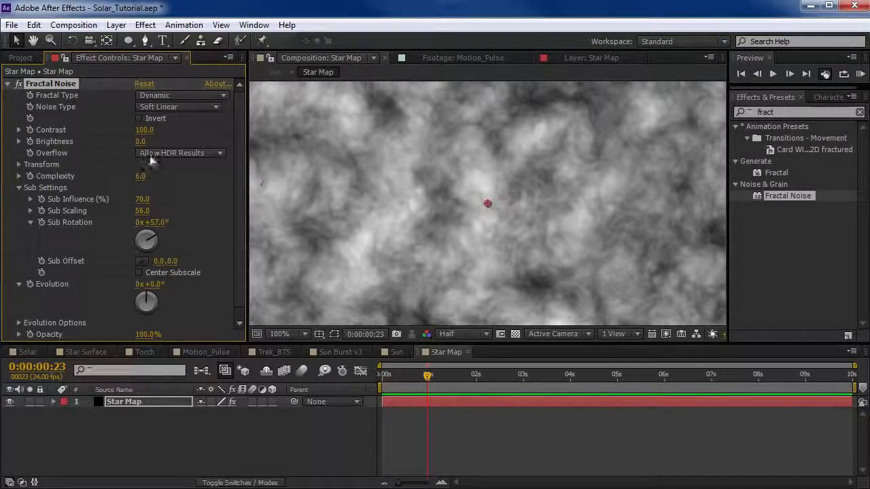
{"action": "left_click_drag", "start_coordinate": [153, 145], "coordinate": [114, 145]}
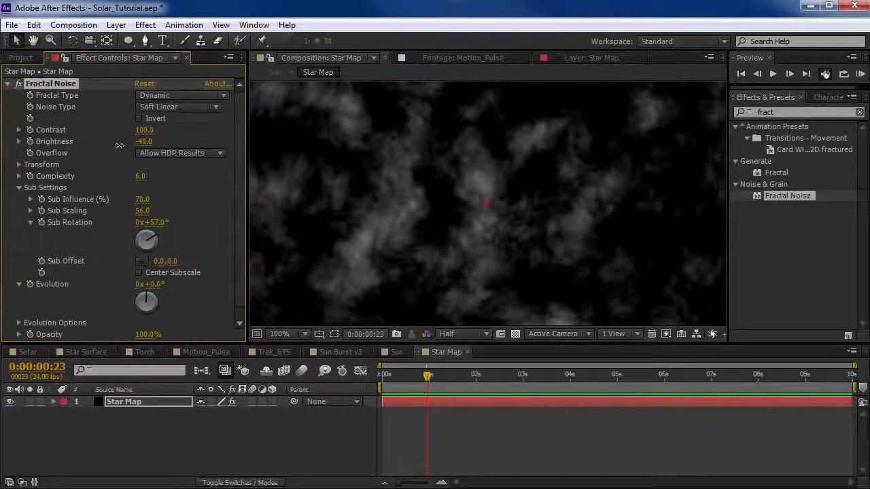
{"action": "left_click_drag", "start_coordinate": [155, 222], "coordinate": [201, 215]}
{"action": "left_click", "coordinate": [451, 334]}
{"action": "left_click", "coordinate": [456, 336]}
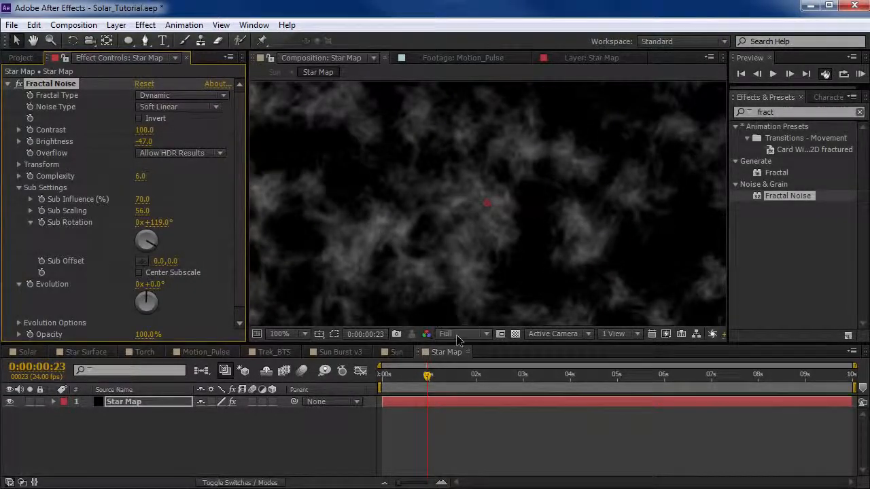
{"action": "scroll", "coordinate": [493, 196], "scroll_direction": "down", "scroll_amount": 1}
{"action": "scroll", "coordinate": [475, 190], "scroll_direction": "up", "scroll_amount": 1}
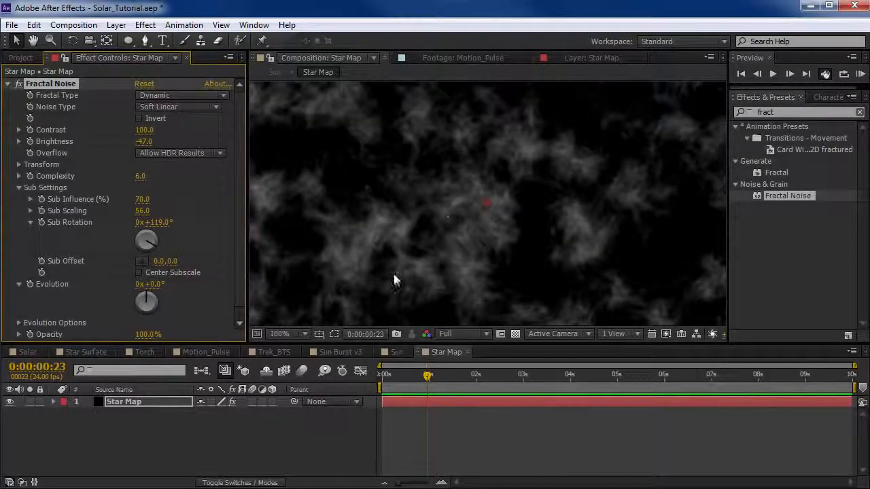
{"action": "left_click_drag", "start_coordinate": [161, 231], "coordinate": [170, 222]}
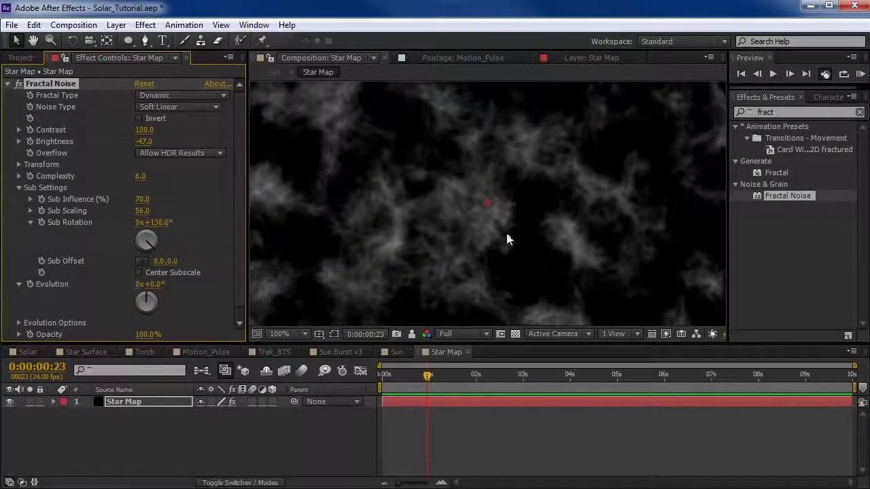
Set the Star Map noise's Brightness to -33 and return the preview to half resolution.
{"action": "scroll", "coordinate": [507, 235], "scroll_direction": "down", "scroll_amount": 4}
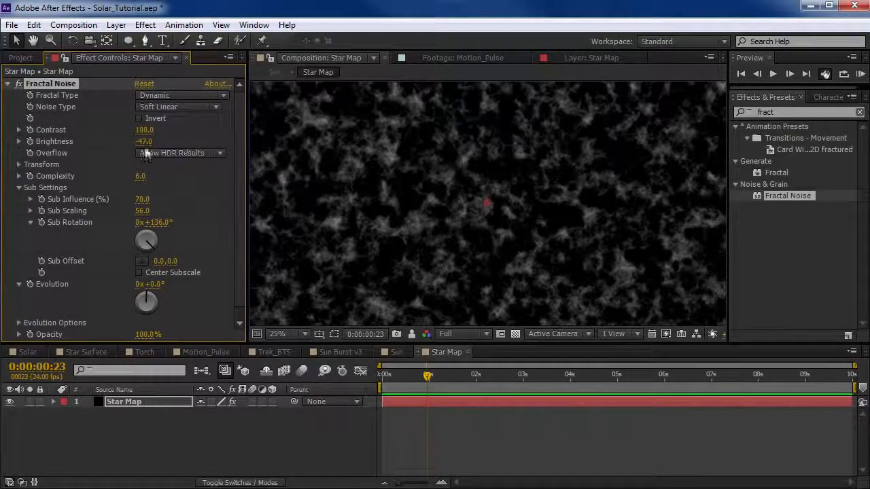
{"action": "left_click_drag", "start_coordinate": [144, 142], "coordinate": [154, 143]}
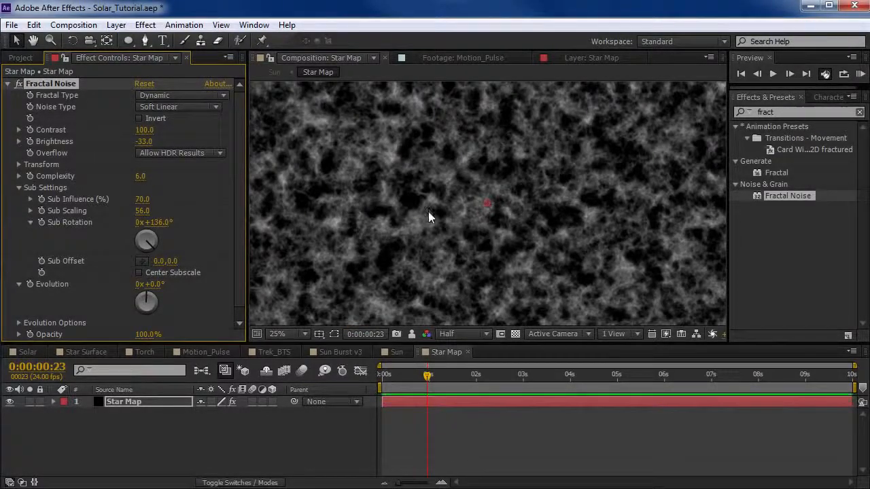
{"action": "scroll", "coordinate": [427, 217], "scroll_direction": "up", "scroll_amount": 2}
{"action": "scroll", "coordinate": [428, 216], "scroll_direction": "down", "scroll_amount": 2}
Duplicate the Star Map layer and set the copy's Fractal Noise Scale to 365.
{"action": "left_click", "coordinate": [469, 440]}
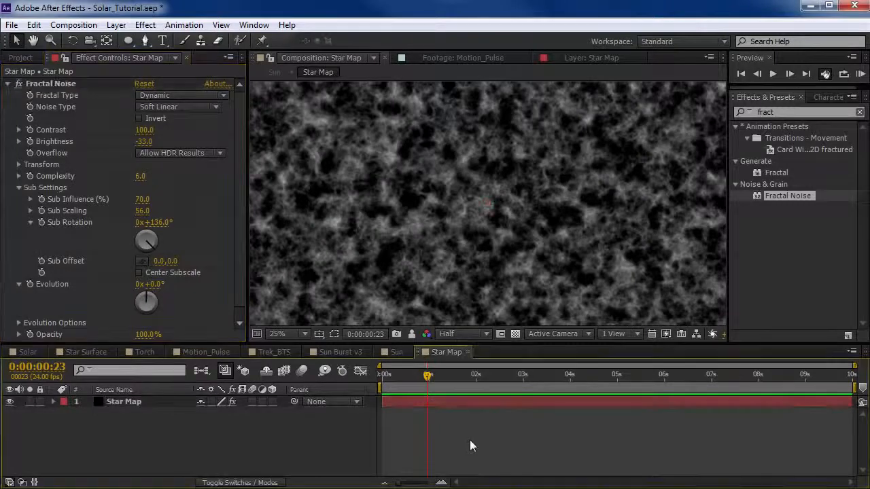
{"action": "left_click", "coordinate": [444, 401]}
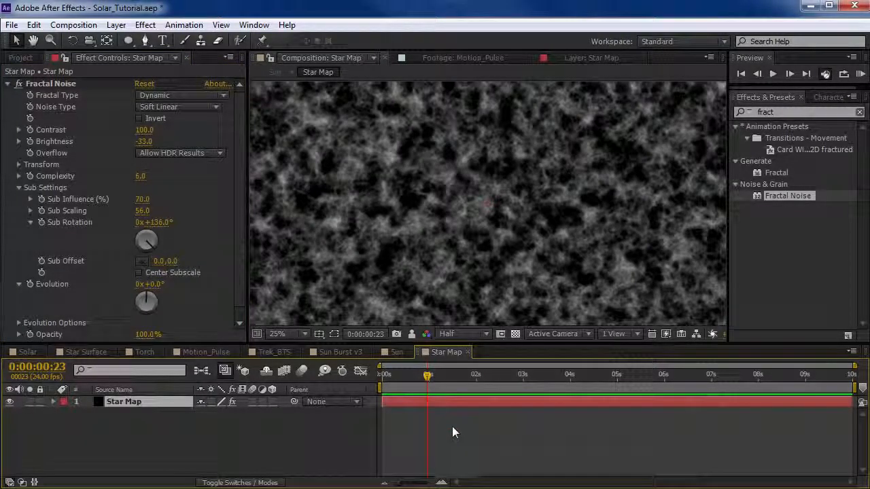
{"action": "key", "text": "ctrl+d"}
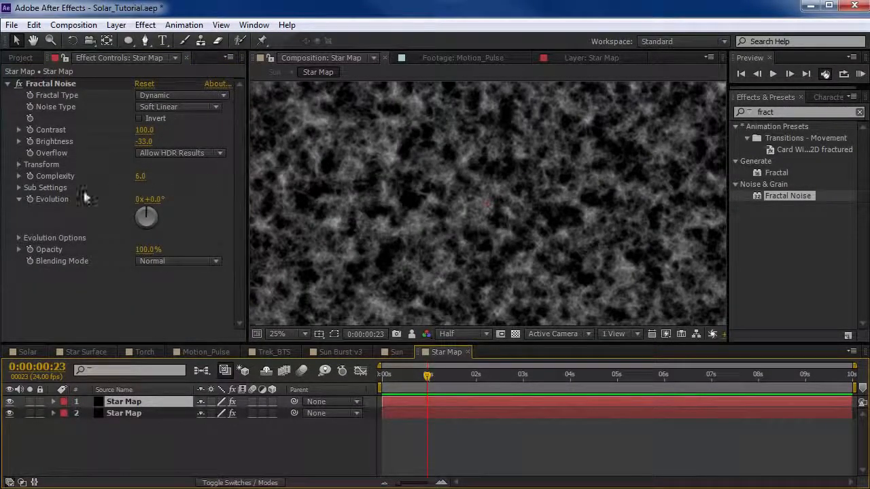
{"action": "left_click", "coordinate": [18, 164]}
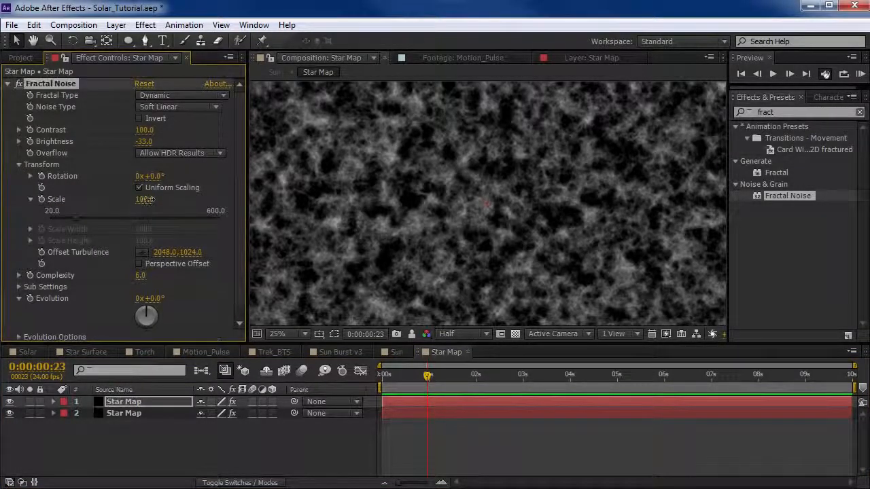
{"action": "left_click_drag", "start_coordinate": [142, 200], "coordinate": [326, 199]}
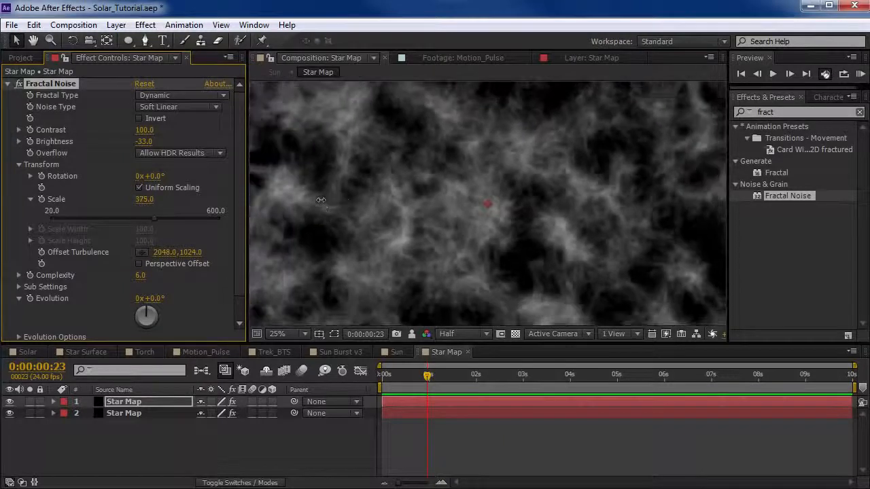
Set the duplicated layer's noise Complexity to 15 and Scale to 658.
{"action": "left_click", "coordinate": [141, 275]}
{"action": "key", "text": "Return"}
{"action": "key", "text": "period"}
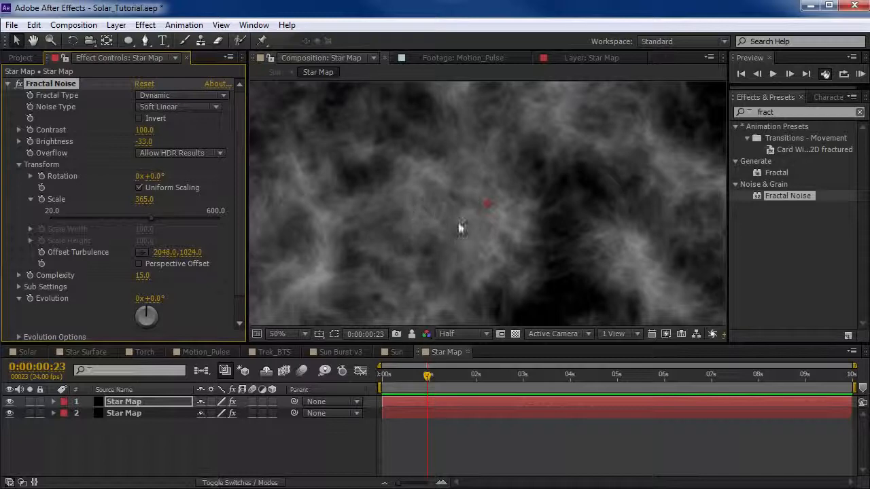
{"action": "scroll", "coordinate": [459, 230], "scroll_direction": "down", "scroll_amount": 2}
{"action": "scroll", "coordinate": [459, 231], "scroll_direction": "up", "scroll_amount": 1}
{"action": "left_click_drag", "start_coordinate": [146, 204], "coordinate": [336, 197]}
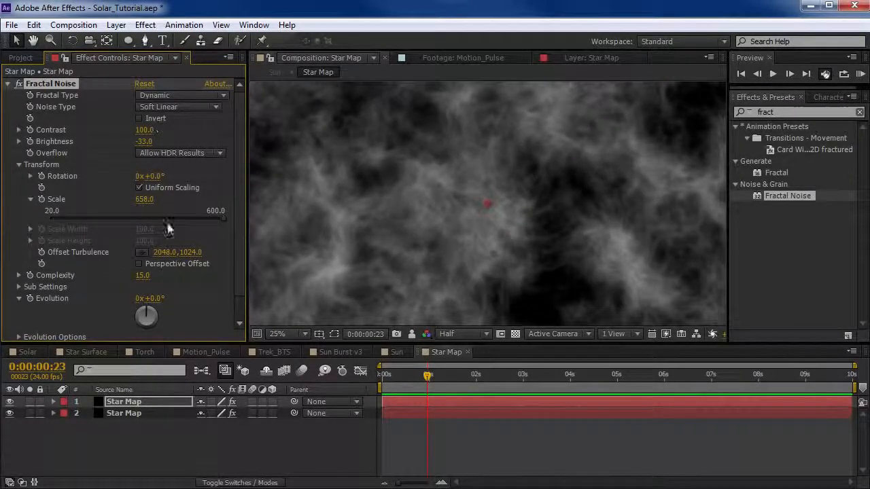
Set the duplicated layer's noise sub settings to Sub Influence 80.4, Sub Scaling 67.6 and Sub Rotation 174°, and check the texture.
{"action": "left_click", "coordinate": [19, 165]}
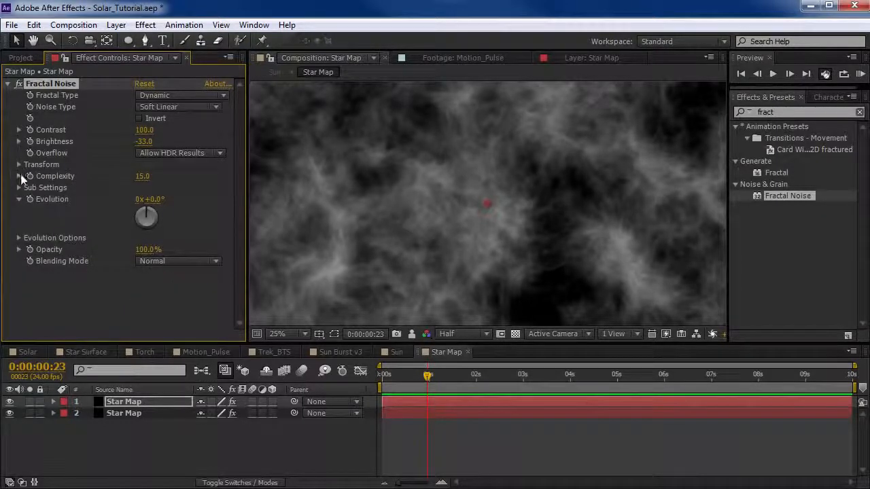
{"action": "left_click", "coordinate": [19, 188]}
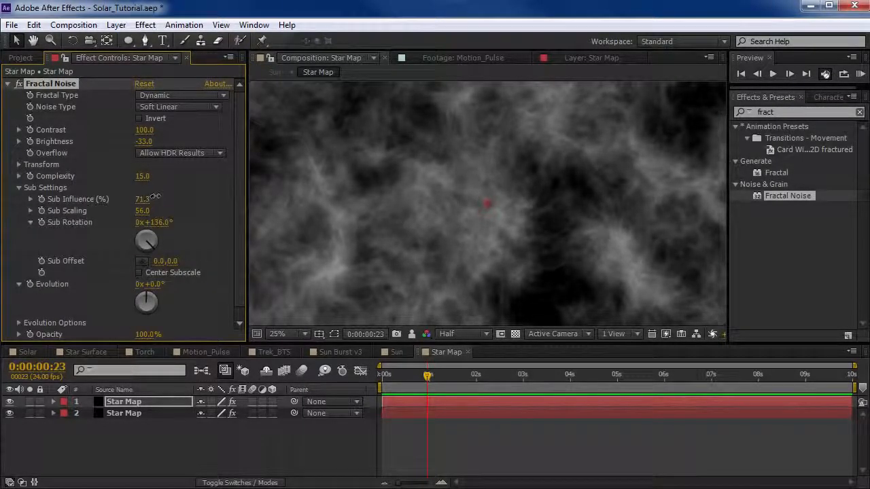
{"action": "left_click_drag", "start_coordinate": [265, 189], "coordinate": [247, 191]}
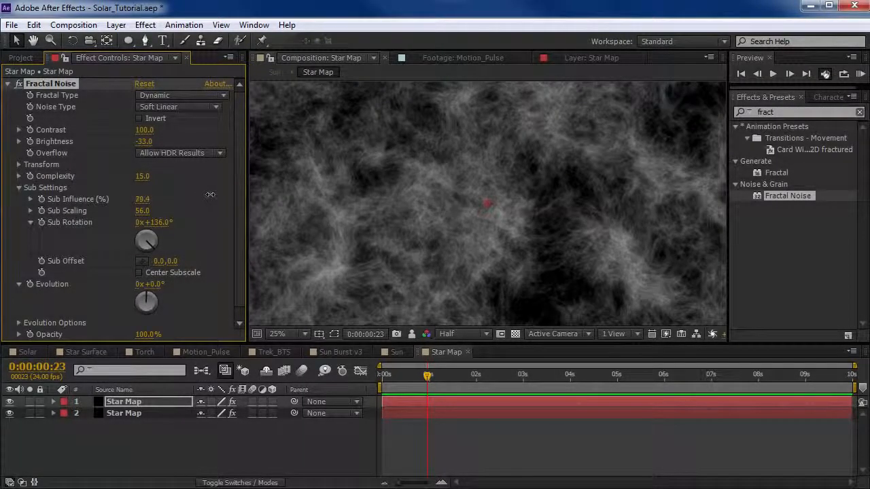
{"action": "left_click_drag", "start_coordinate": [155, 222], "coordinate": [222, 203]}
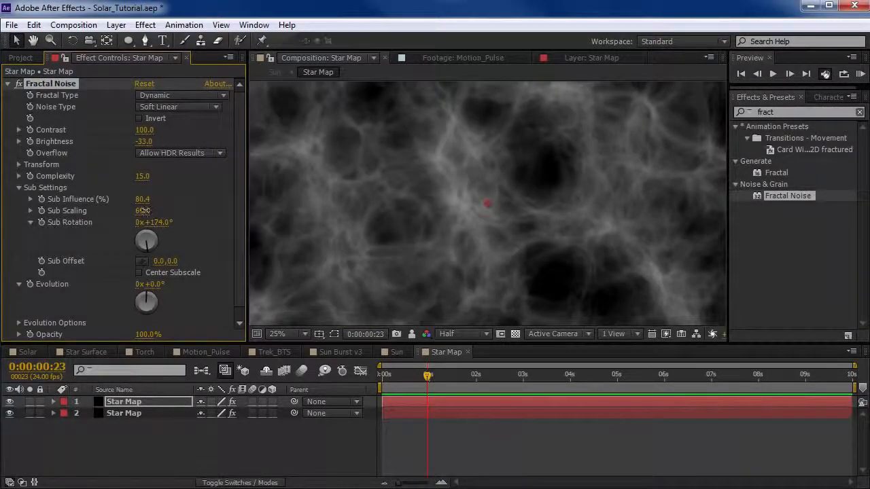
{"action": "left_click_drag", "start_coordinate": [146, 210], "coordinate": [134, 212]}
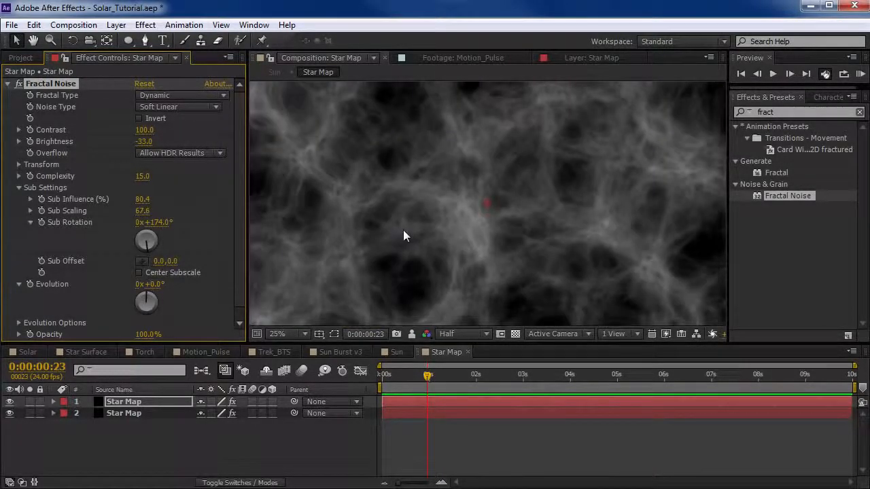
{"action": "key", "text": "grave"}
{"action": "key", "text": "grave"}
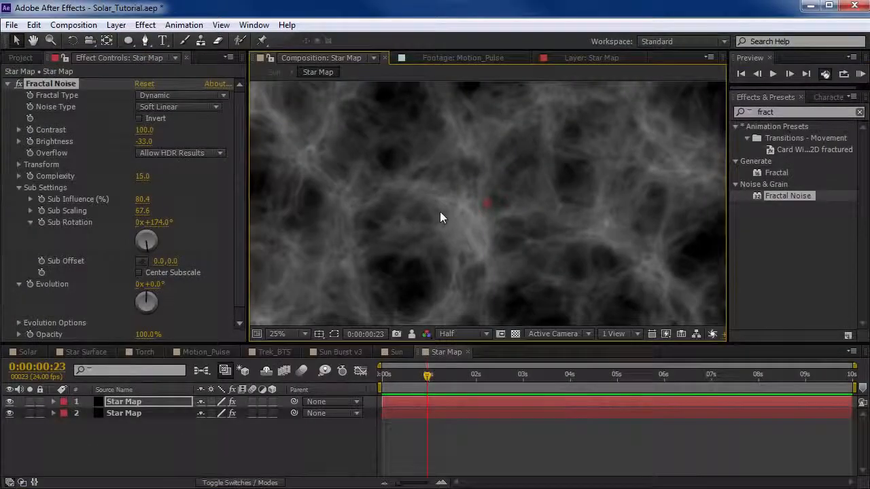
Set the upper Star Map layer's blending mode to Screen.
{"action": "scroll", "coordinate": [439, 216], "scroll_direction": "down", "scroll_amount": 1}
{"action": "scroll", "coordinate": [439, 218], "scroll_direction": "up", "scroll_amount": 1}
{"action": "left_click", "coordinate": [119, 403]}
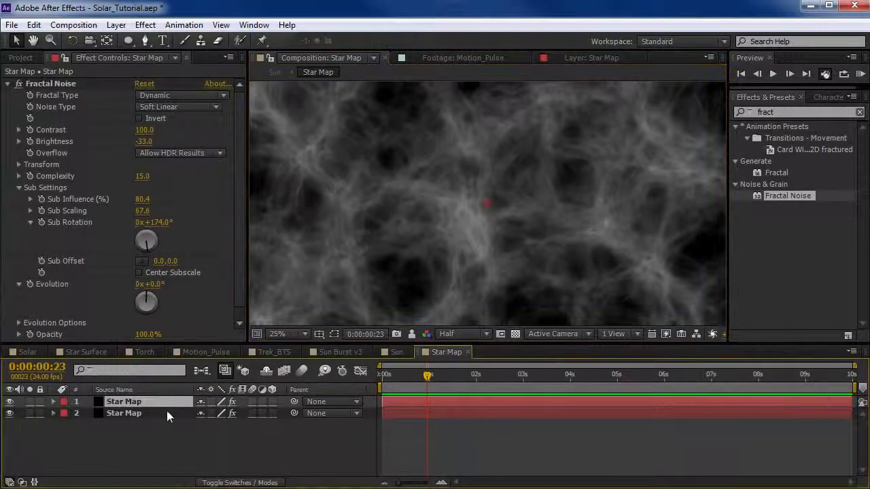
{"action": "key", "text": "F4"}
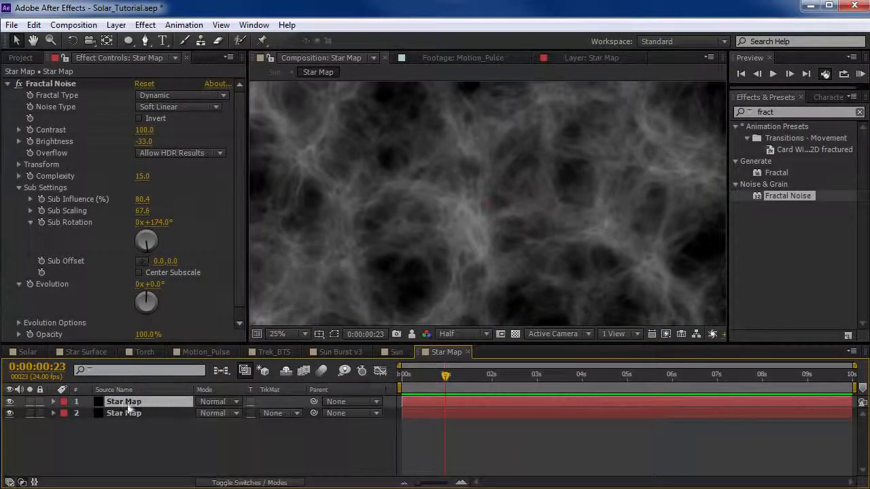
{"action": "left_click", "coordinate": [212, 401]}
{"action": "left_click", "coordinate": [264, 302]}
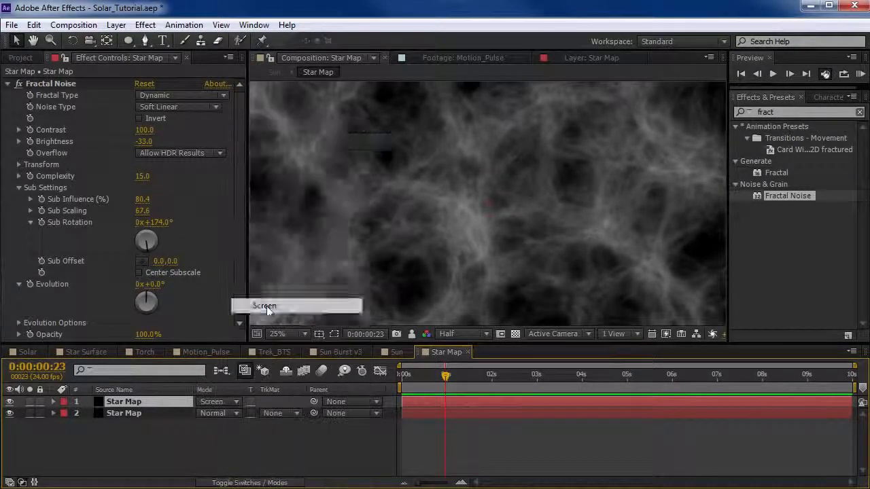
Toggle the visibility of both Star Map layers to compare each noise texture alone and combined.
{"action": "left_click", "coordinate": [8, 401]}
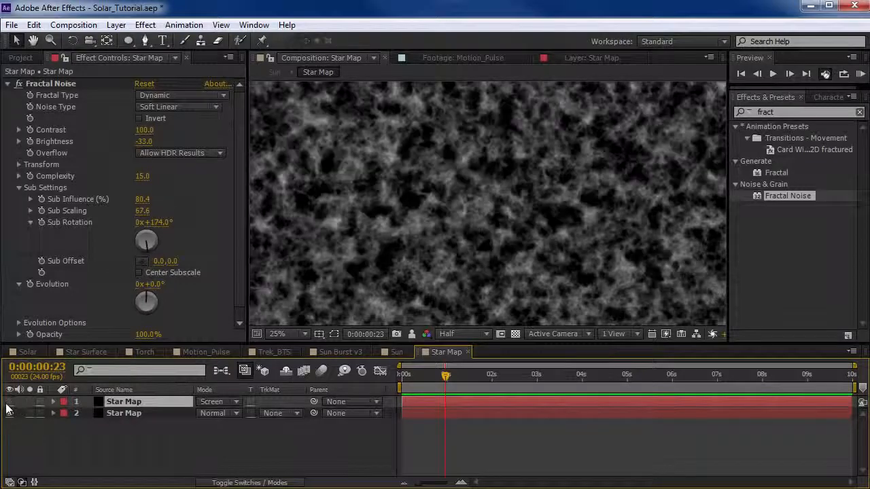
{"action": "left_click", "coordinate": [53, 84]}
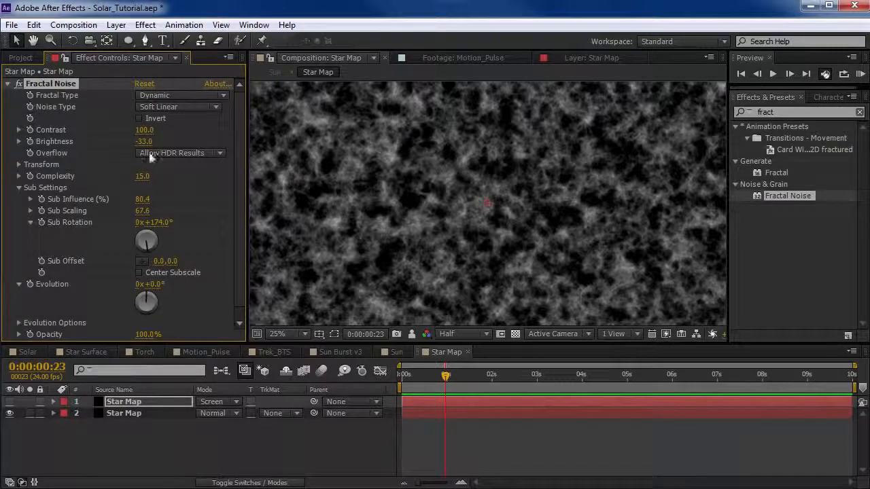
{"action": "left_click", "coordinate": [19, 189]}
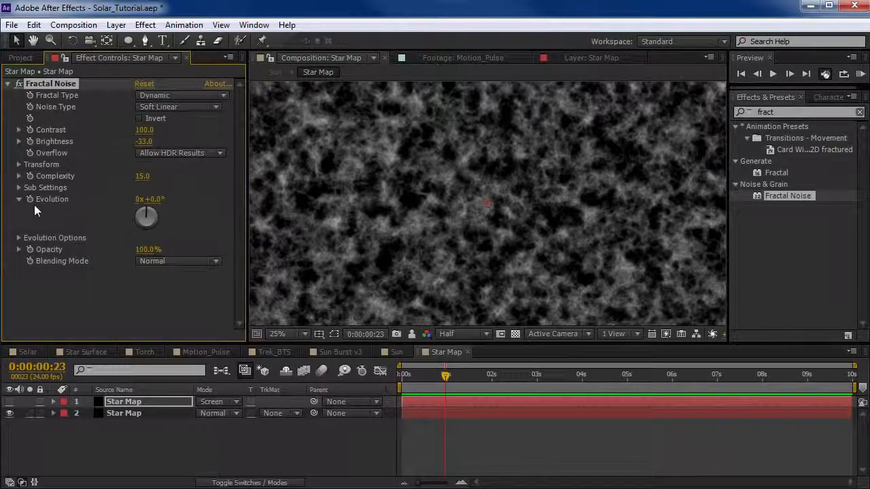
{"action": "left_click", "coordinate": [10, 401]}
{"action": "left_click", "coordinate": [10, 402]}
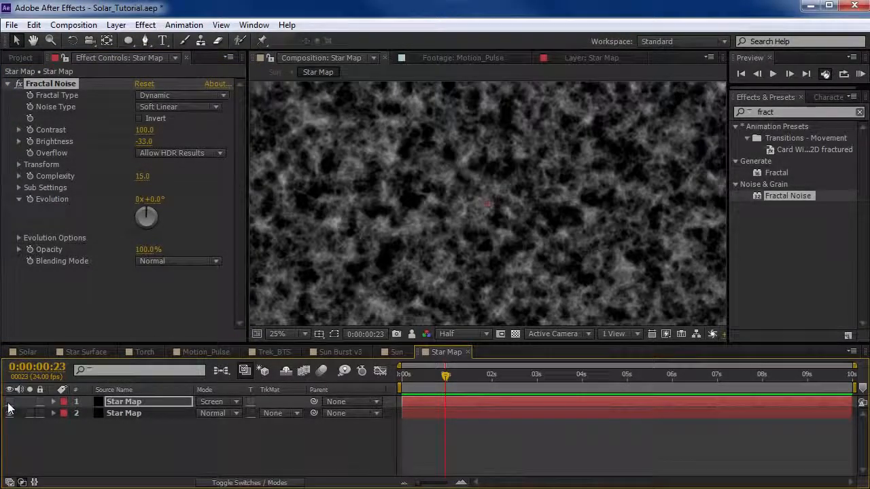
{"action": "left_click", "coordinate": [10, 403]}
{"action": "left_click", "coordinate": [10, 413]}
{"action": "left_click", "coordinate": [10, 413]}
Set the upper layer's noise to Contrast 111 and Brightness -40, and the lower layer's noise to Contrast 80 and Brightness -43.
{"action": "left_click", "coordinate": [155, 402]}
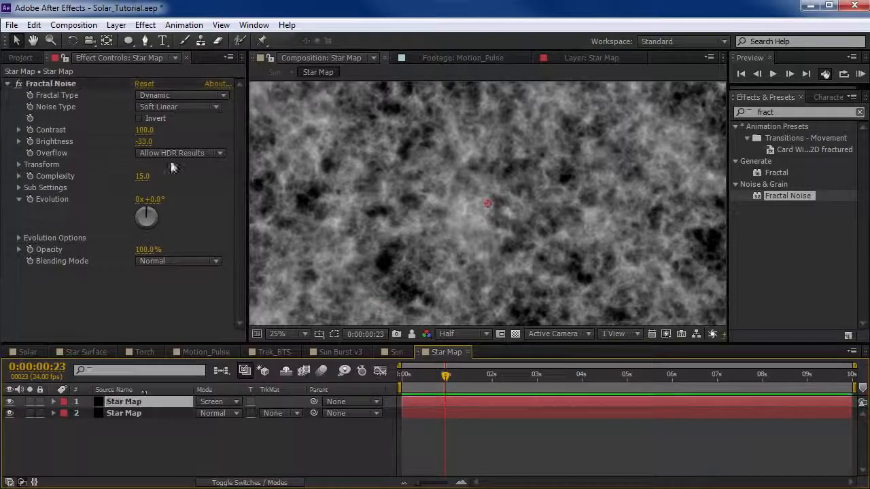
{"action": "mouse_move", "coordinate": [144, 131]}
{"action": "left_mouse_down"}
{"action": "mouse_move", "coordinate": [129, 141]}
{"action": "mouse_move", "coordinate": [139, 141]}
{"action": "left_mouse_up"}
{"action": "left_click", "coordinate": [132, 413]}
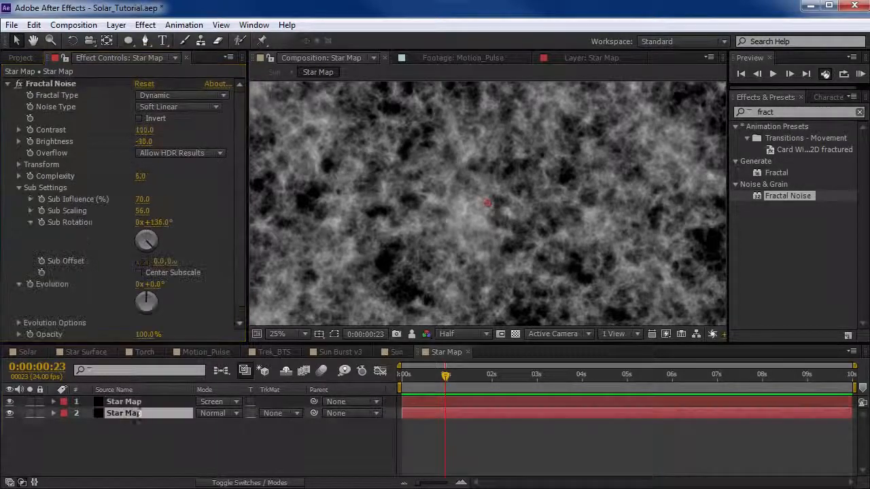
{"action": "left_click", "coordinate": [138, 142]}
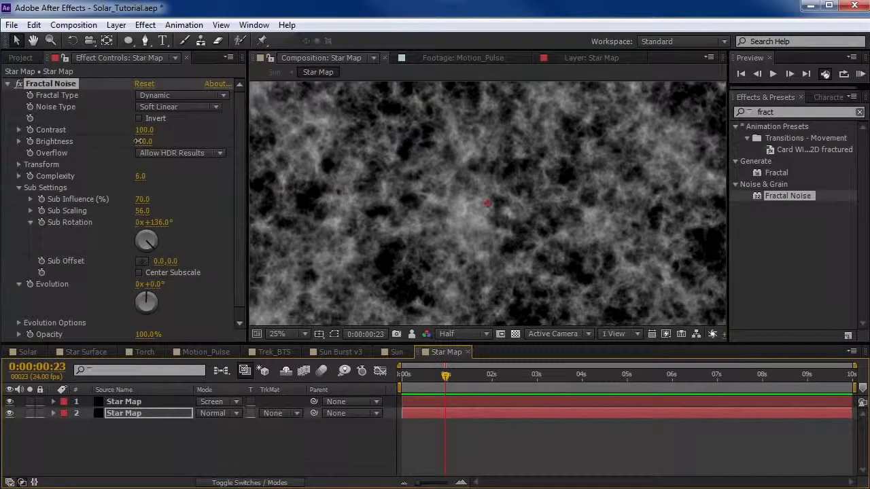
{"action": "scroll", "coordinate": [437, 211], "scroll_direction": "down", "scroll_amount": 1}
{"action": "scroll", "coordinate": [437, 212], "scroll_direction": "up", "scroll_amount": 1}
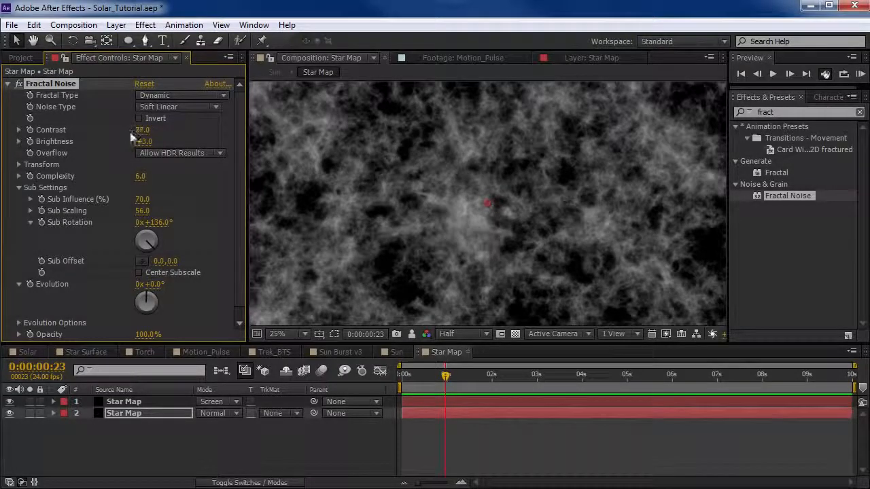
{"action": "scroll", "coordinate": [455, 258], "scroll_direction": "up", "scroll_amount": 2}
{"action": "scroll", "coordinate": [455, 259], "scroll_direction": "down", "scroll_amount": 2}
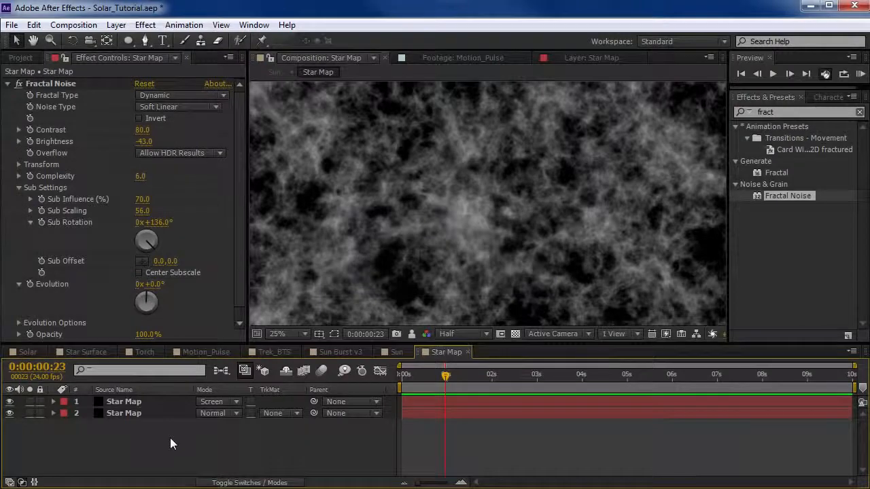
Duplicate the upper Star Map layer and solo the copy.
{"action": "left_click", "coordinate": [114, 389]}
{"action": "left_click", "coordinate": [133, 401]}
{"action": "key", "text": "ctrl+v"}
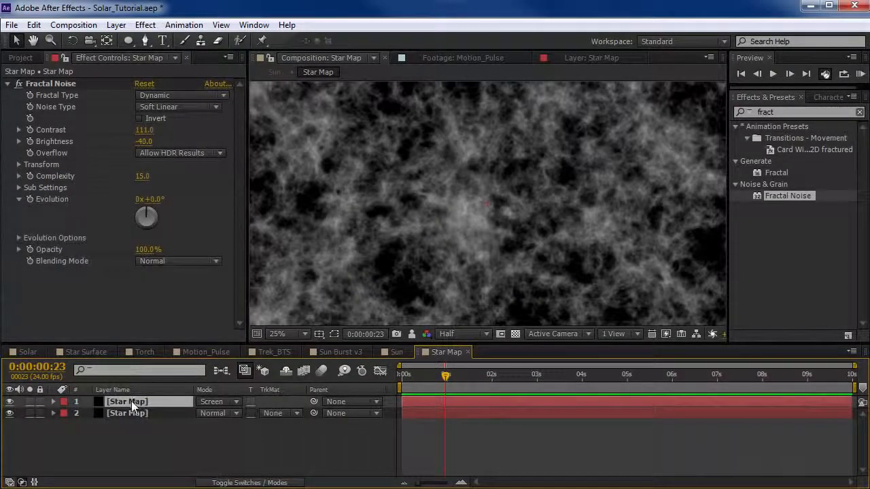
{"action": "left_click", "coordinate": [29, 401]}
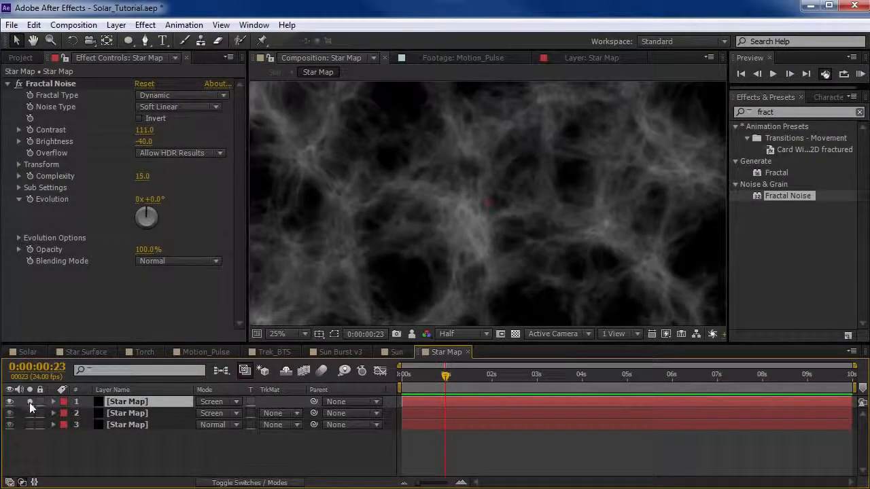
Set the soloed copy's Fractal Noise to Contrast 238, Brightness -72, Overflow Clip and Scale 60.
{"action": "left_click", "coordinate": [19, 164]}
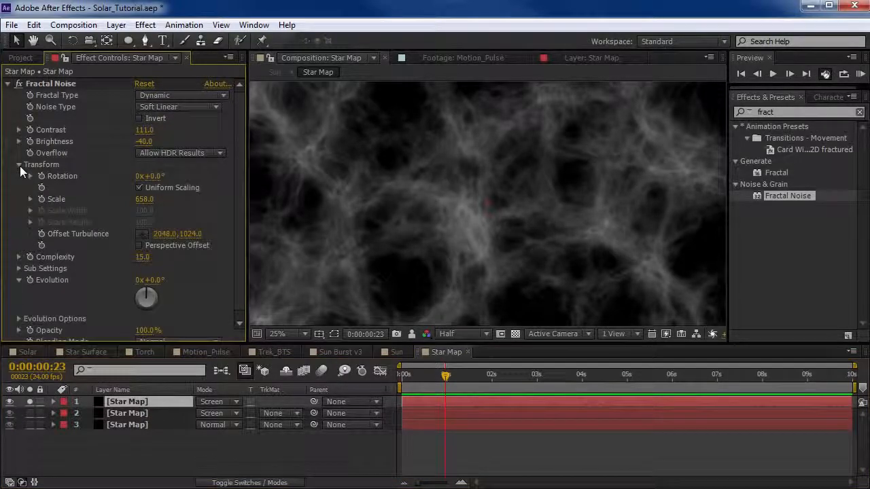
{"action": "left_click_drag", "start_coordinate": [144, 199], "coordinate": [108, 206]}
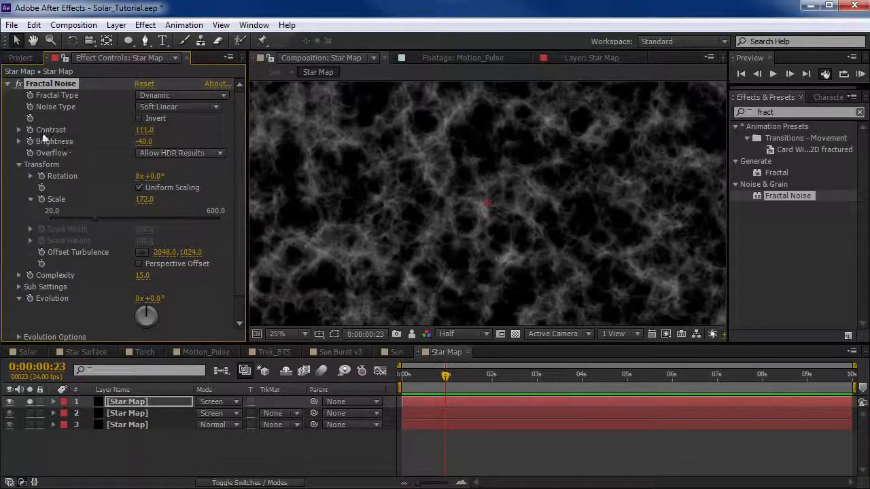
{"action": "left_click_drag", "start_coordinate": [156, 127], "coordinate": [126, 145]}
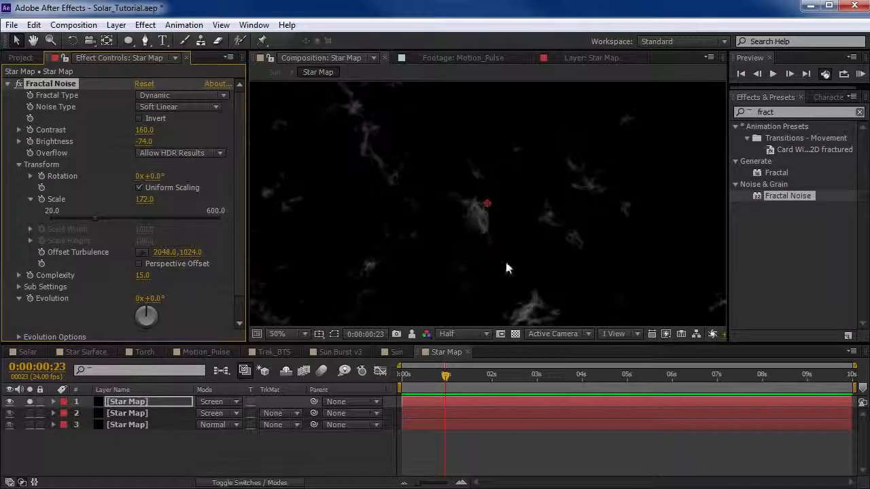
{"action": "left_click", "coordinate": [172, 153]}
{"action": "left_click", "coordinate": [165, 168]}
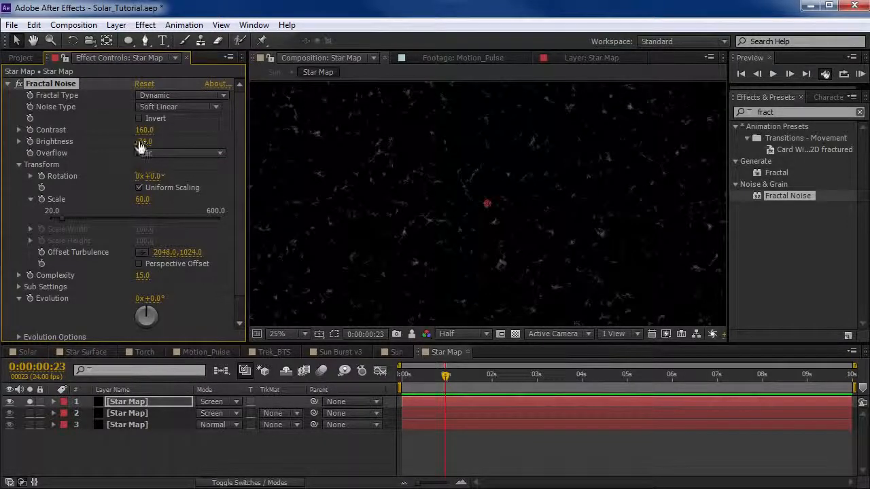
{"action": "mouse_move", "coordinate": [139, 146]}
{"action": "left_mouse_down"}
{"action": "mouse_move", "coordinate": [194, 125]}
{"action": "mouse_move", "coordinate": [135, 141]}
{"action": "mouse_move", "coordinate": [145, 141]}
{"action": "left_mouse_up"}
{"action": "key", "text": "period"}
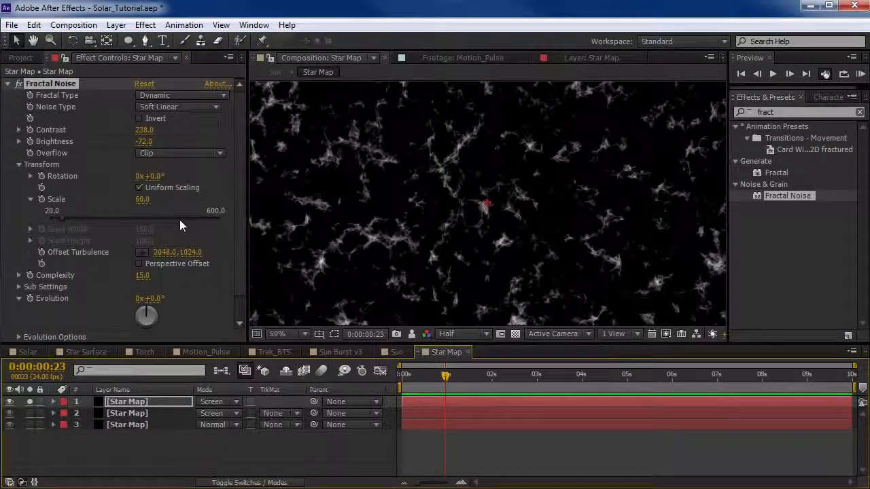
Set the copy's noise Scale to 135 and turn its solo off to blend it with the other layers.
{"action": "left_click_drag", "start_coordinate": [143, 199], "coordinate": [194, 196]}
{"action": "scroll", "coordinate": [452, 213], "scroll_direction": "down", "scroll_amount": 3}
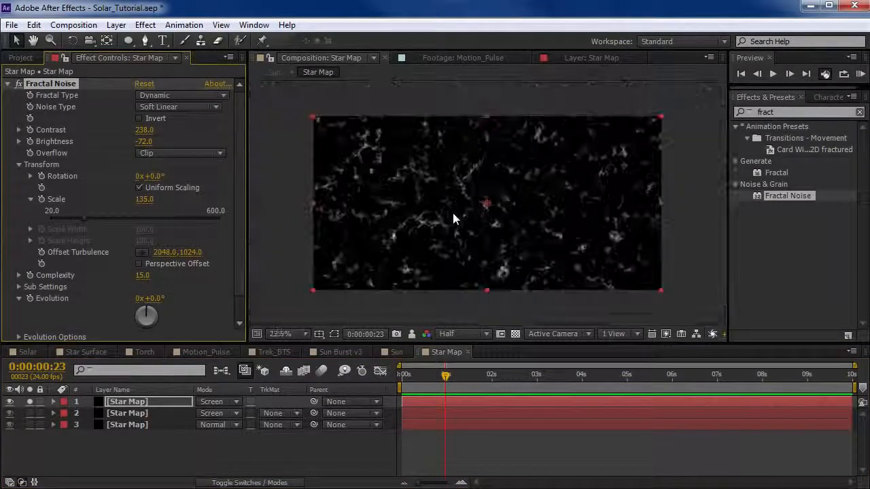
{"action": "scroll", "coordinate": [453, 212], "scroll_direction": "up", "scroll_amount": 1}
{"action": "left_click", "coordinate": [29, 402]}
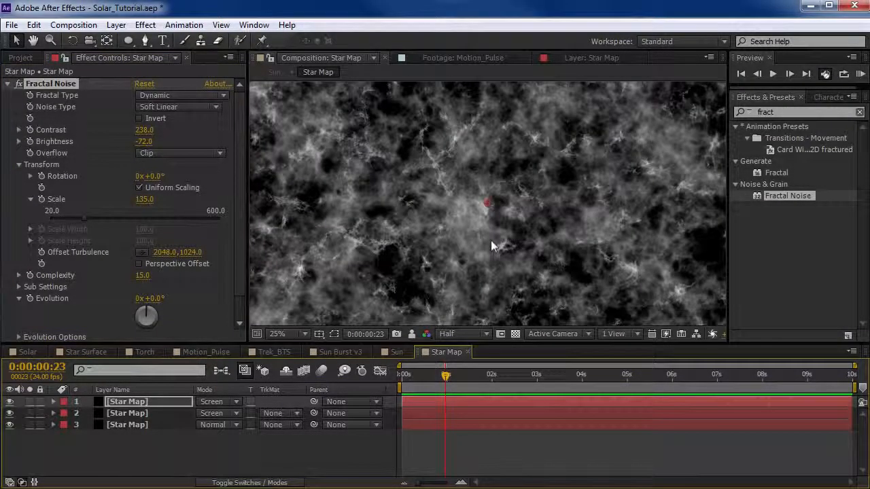
Set the topmost layer's noise to Contrast 308 and Brightness -88, checking the combined texture in the enlarged composition view.
{"action": "key", "text": "grave"}
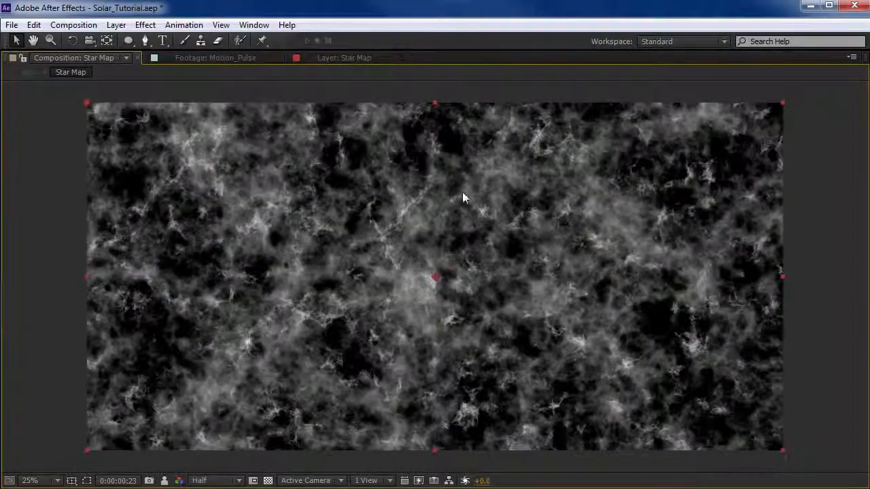
{"action": "key", "text": "grave"}
{"action": "key", "text": "space"}
{"action": "left_click_drag", "start_coordinate": [360, 254], "coordinate": [406, 212]}
{"action": "scroll", "coordinate": [381, 229], "scroll_direction": "up", "scroll_amount": 1}
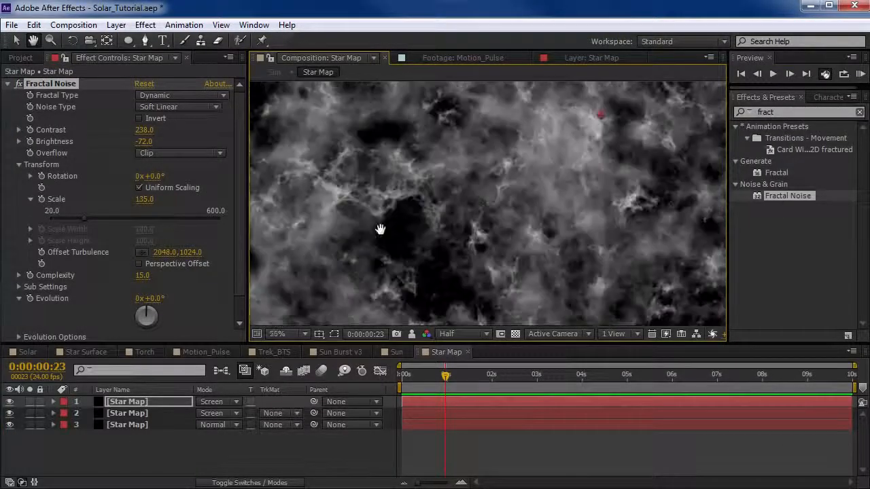
{"action": "left_click_drag", "start_coordinate": [461, 206], "coordinate": [456, 216]}
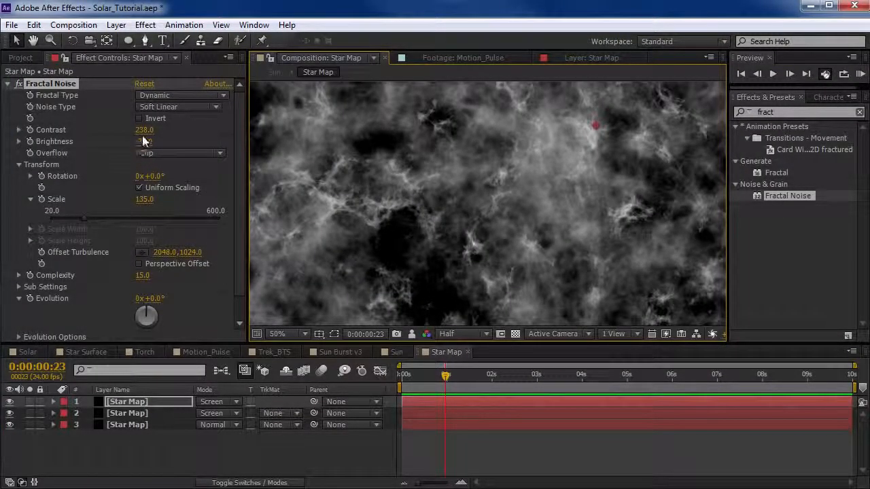
{"action": "left_click_drag", "start_coordinate": [144, 129], "coordinate": [211, 126]}
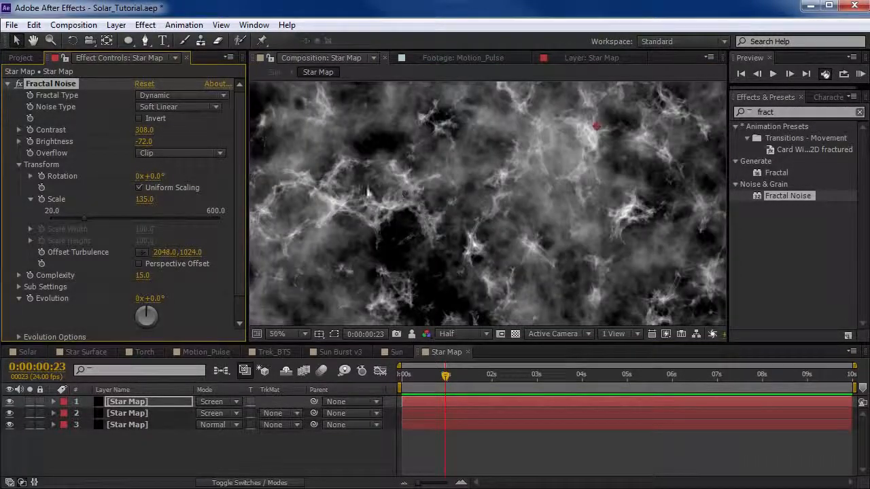
{"action": "left_click_drag", "start_coordinate": [153, 144], "coordinate": [134, 144]}
{"action": "key", "text": "grave"}
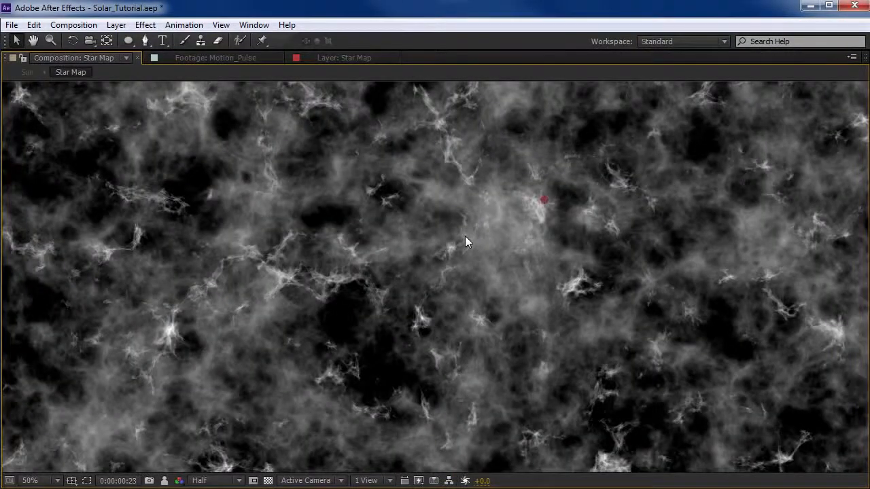
{"action": "key", "text": "grave"}
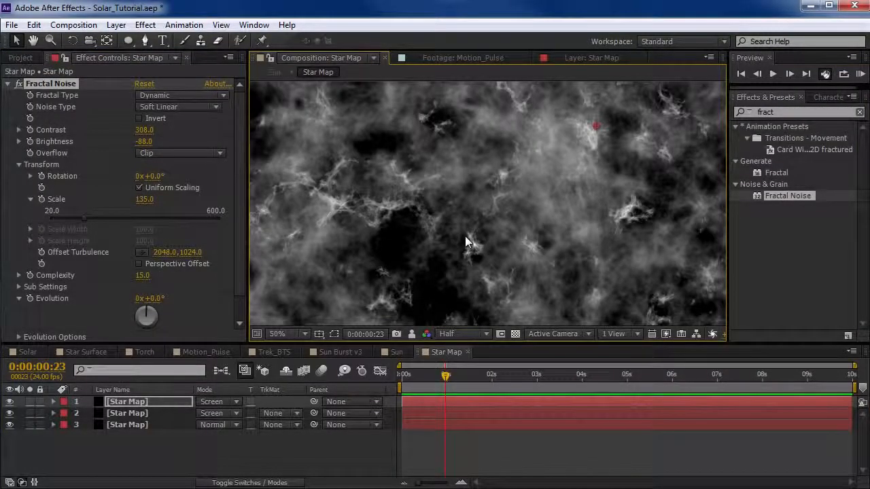
Open the Trek_BTS composition and move to 0:05:05:13 in the reference footage.
{"action": "left_click", "coordinate": [20, 57]}
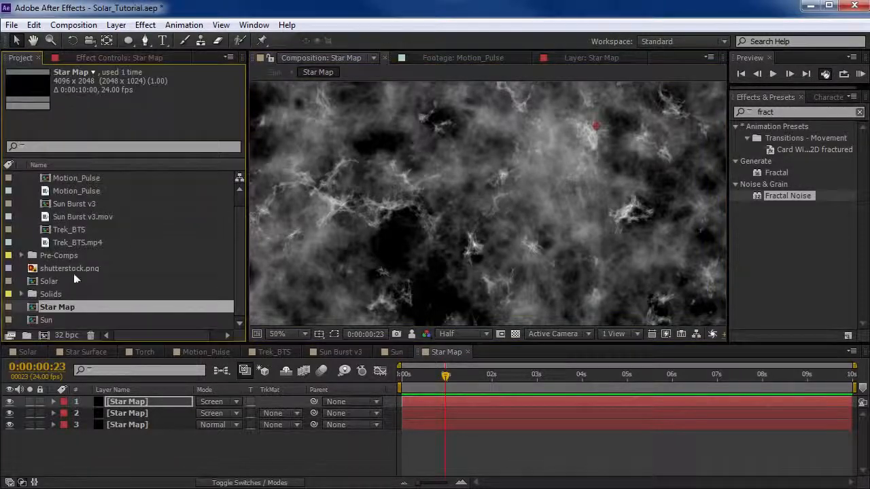
{"action": "left_click_drag", "start_coordinate": [238, 219], "coordinate": [239, 205]}
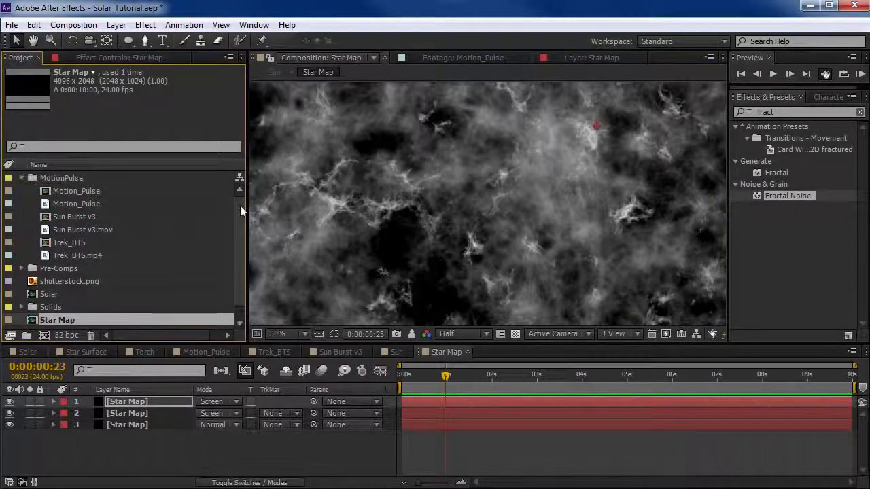
{"action": "double_click", "coordinate": [120, 243]}
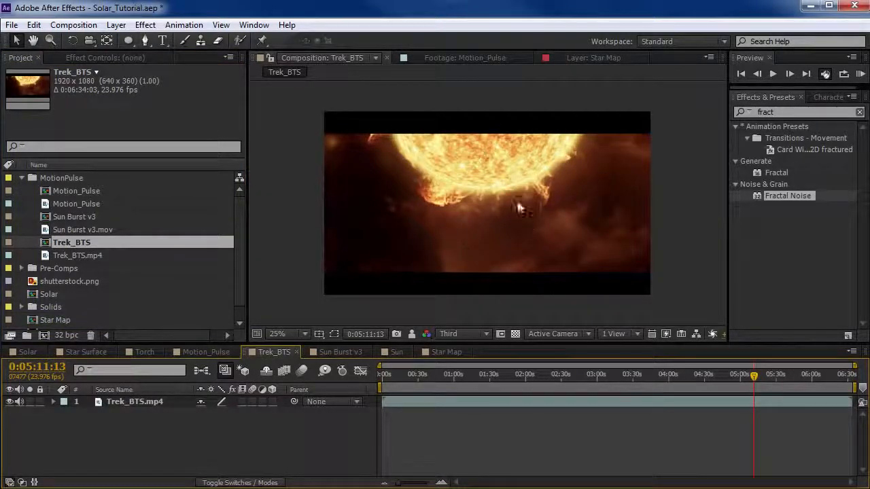
{"action": "key", "text": "equal"}
{"action": "key", "text": "equal"}
{"action": "left_click_drag", "start_coordinate": [746, 426], "coordinate": [560, 415]}
{"action": "left_click_drag", "start_coordinate": [565, 379], "coordinate": [539, 380]}
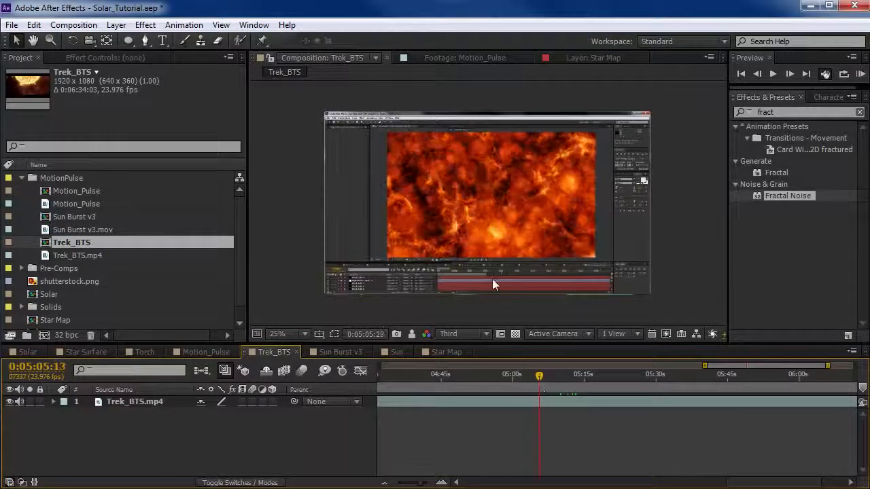
Preview Trek_BTS at half resolution and scrub through the sun shots to 0:04:51:11 to examine the surface detail.
{"action": "scroll", "coordinate": [464, 236], "scroll_direction": "up", "scroll_amount": 2}
{"action": "left_click", "coordinate": [462, 333]}
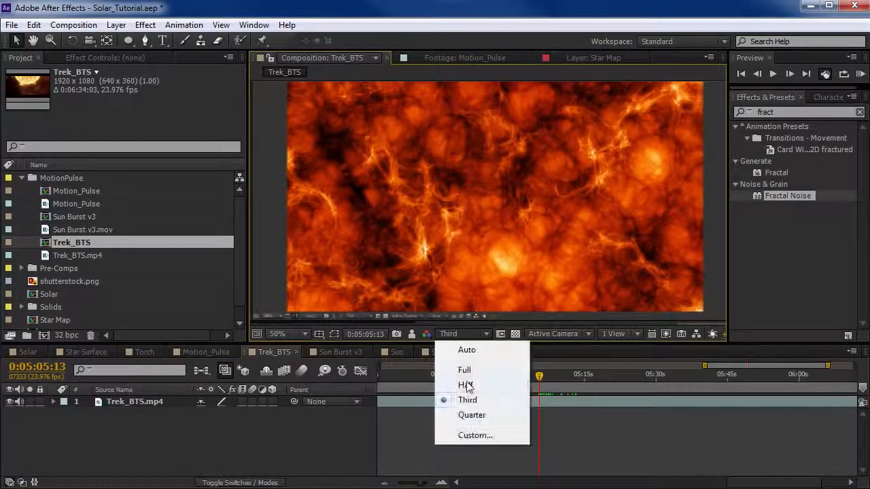
{"action": "left_click", "coordinate": [520, 383]}
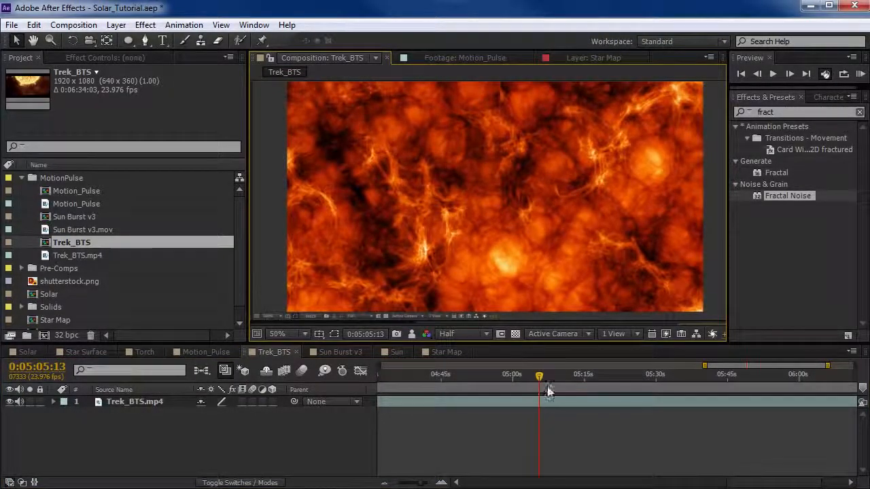
{"action": "left_click_drag", "start_coordinate": [534, 381], "coordinate": [565, 381]}
{"action": "scroll", "coordinate": [523, 214], "scroll_direction": "down", "scroll_amount": 2}
{"action": "left_click_drag", "start_coordinate": [454, 379], "coordinate": [473, 377]}
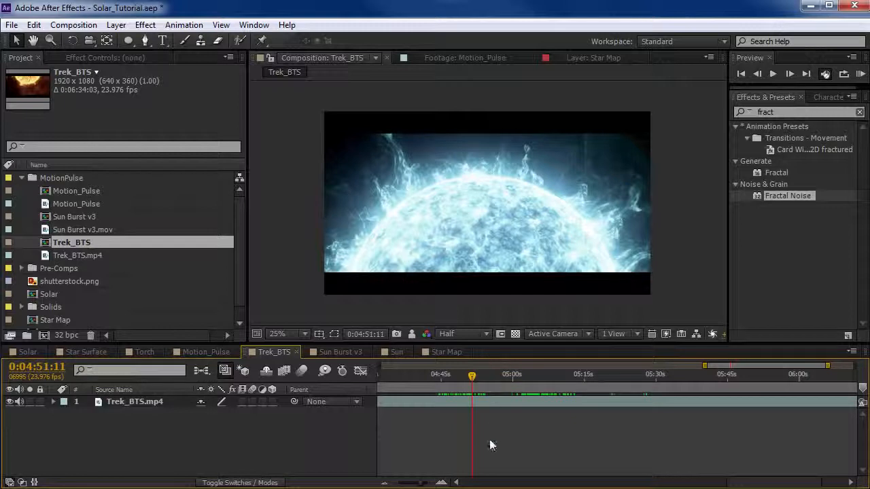
{"action": "scroll", "coordinate": [488, 440], "scroll_direction": "down", "scroll_amount": 4}
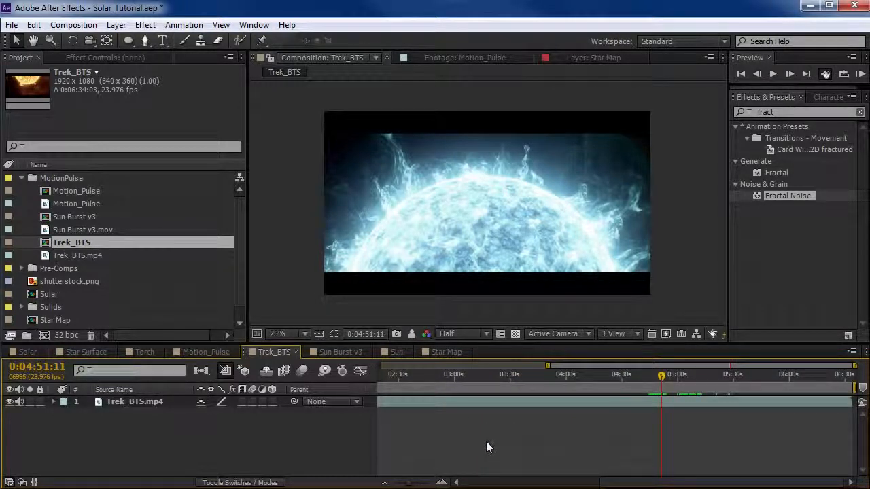
Check the layered Star Map texture, close its composition and return to the Sun composition.
{"action": "left_click", "coordinate": [441, 351]}
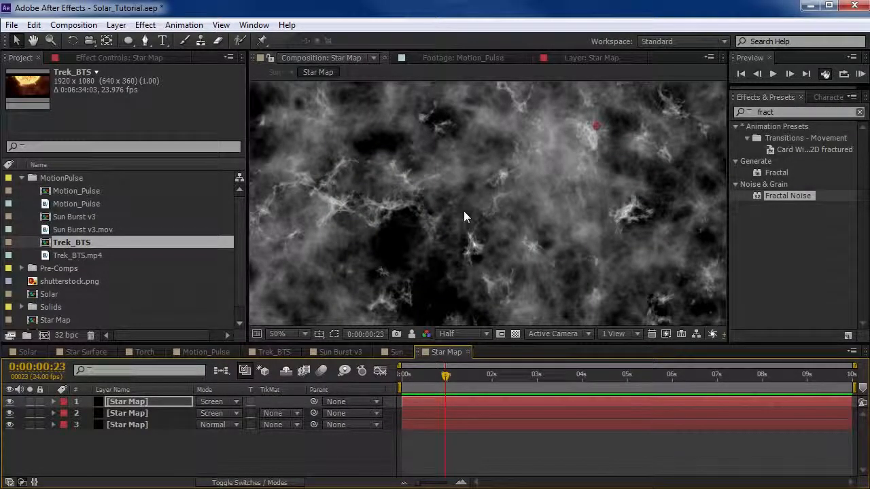
{"action": "scroll", "coordinate": [491, 246], "scroll_direction": "down", "scroll_amount": 2}
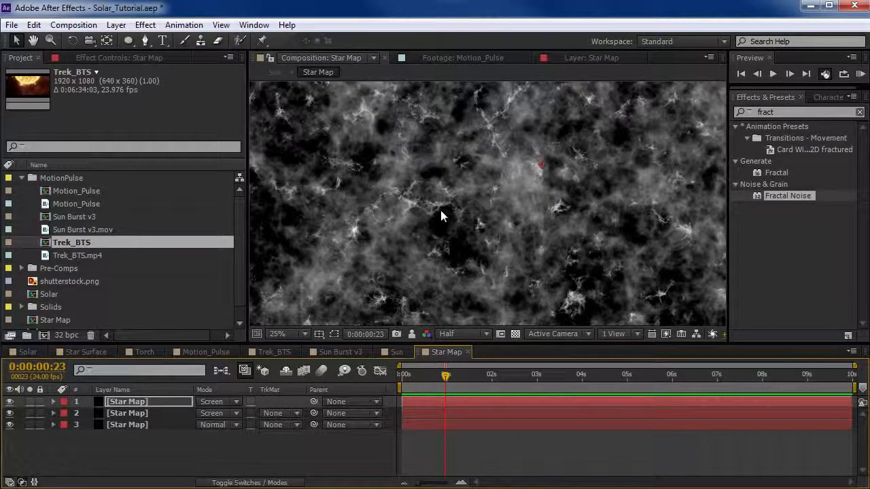
{"action": "left_click", "coordinate": [465, 351]}
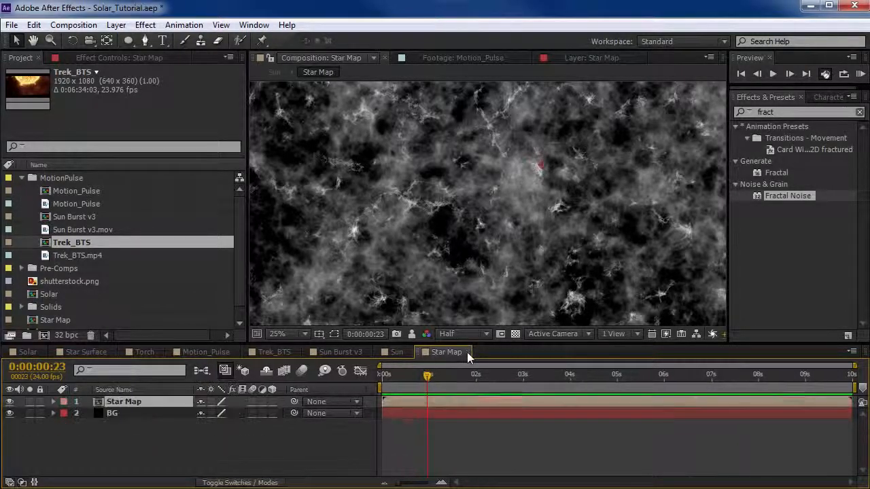
{"action": "left_click", "coordinate": [467, 352]}
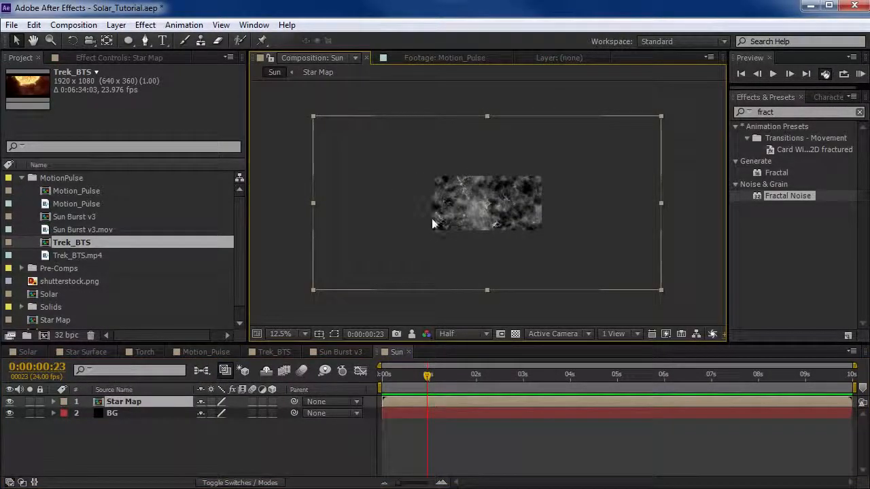
{"action": "scroll", "coordinate": [472, 223], "scroll_direction": "up", "scroll_amount": 1}
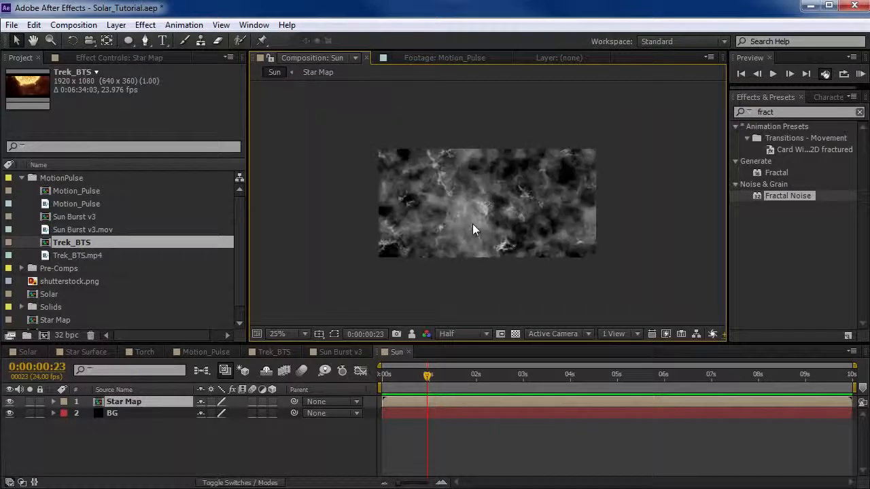
Find the CC Sphere effect and apply it to the Star Map layer in the Sun composition.
{"action": "left_click", "coordinate": [801, 112]}
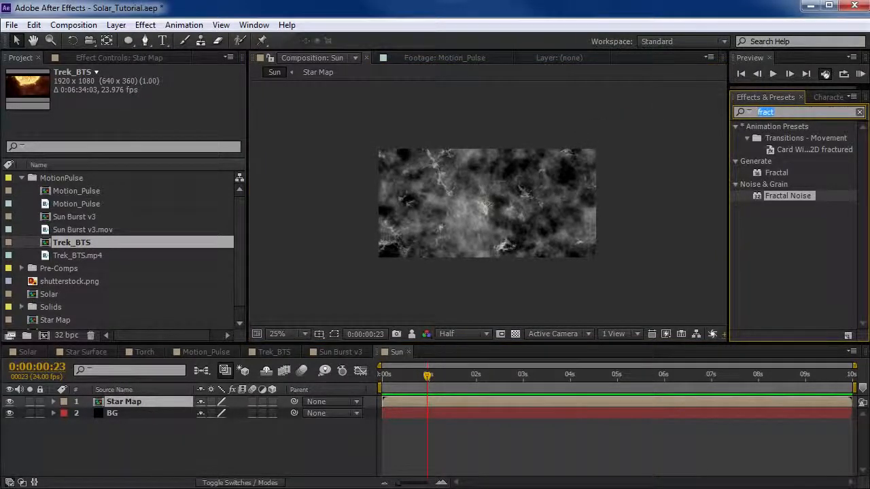
{"action": "type", "text": "cc spher"}
{"action": "left_click_drag", "start_coordinate": [794, 139], "coordinate": [425, 213]}
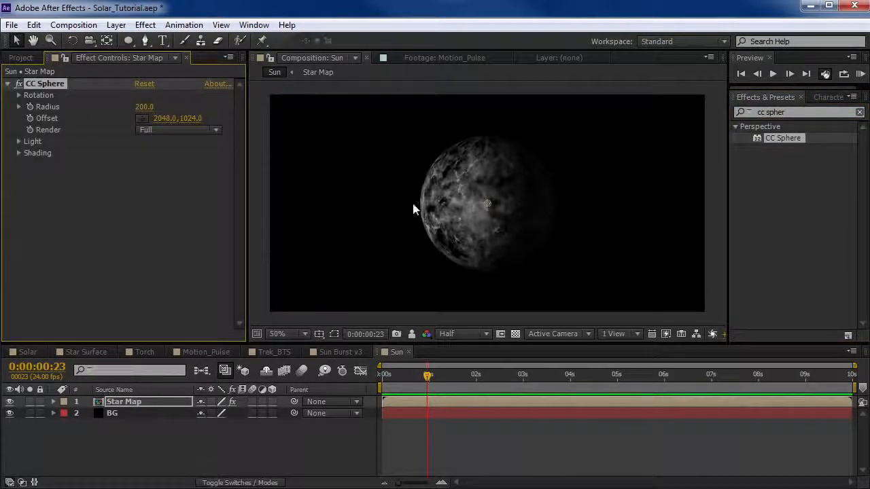
Set the CC Sphere shading to Ambient 100, Diffuse 0, Specular 0, Roughness 0.001 and Metal 0.
{"action": "left_click", "coordinate": [18, 153]}
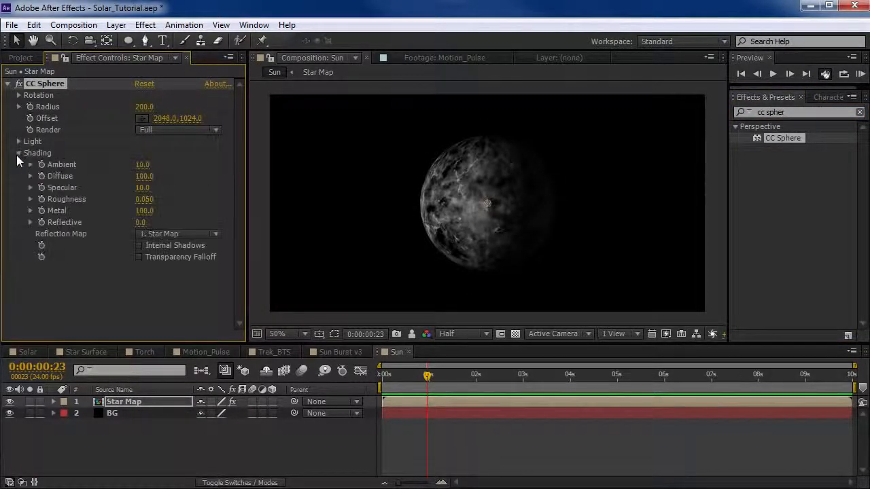
{"action": "left_click", "coordinate": [144, 177]}
{"action": "type", "text": "0"}
{"action": "key", "text": "Tab"}
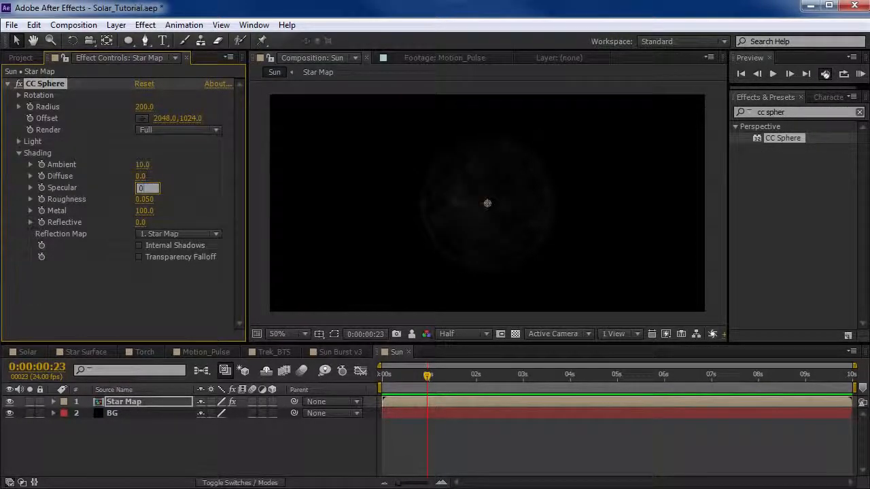
{"action": "type", "text": "0"}
{"action": "key", "text": "Tab"}
{"action": "type", "text": "0"}
{"action": "key", "text": "Tab"}
{"action": "type", "text": "0"}
{"action": "key", "text": "Return"}
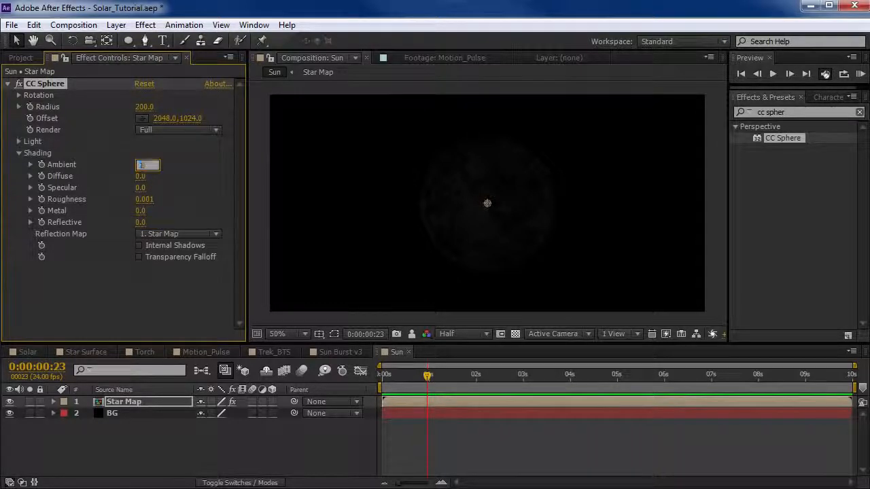
{"action": "key", "text": "Return"}
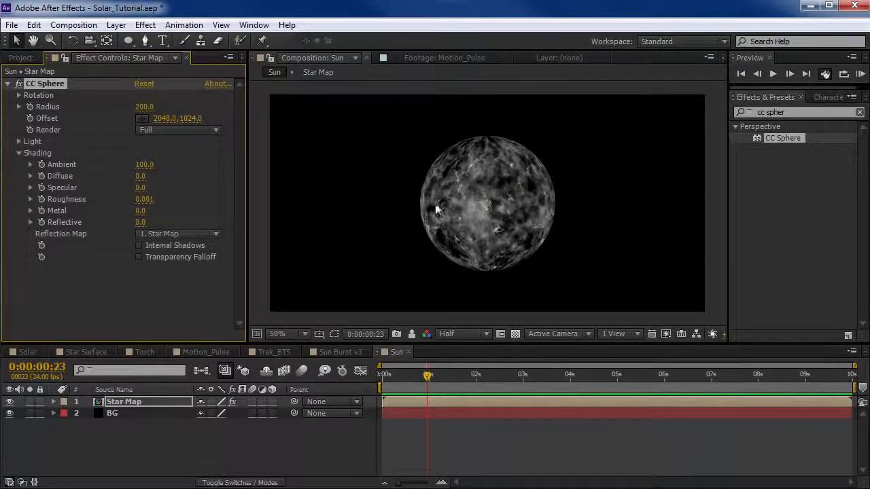
Turn the sphere about its Y axis to a Rotation Y of 18°.
{"action": "left_click", "coordinate": [19, 95]}
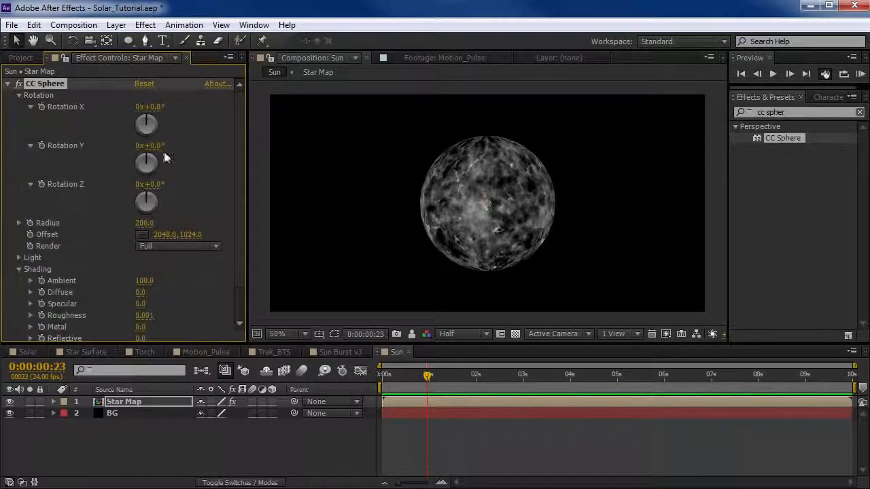
{"action": "left_click_drag", "start_coordinate": [164, 143], "coordinate": [164, 139]}
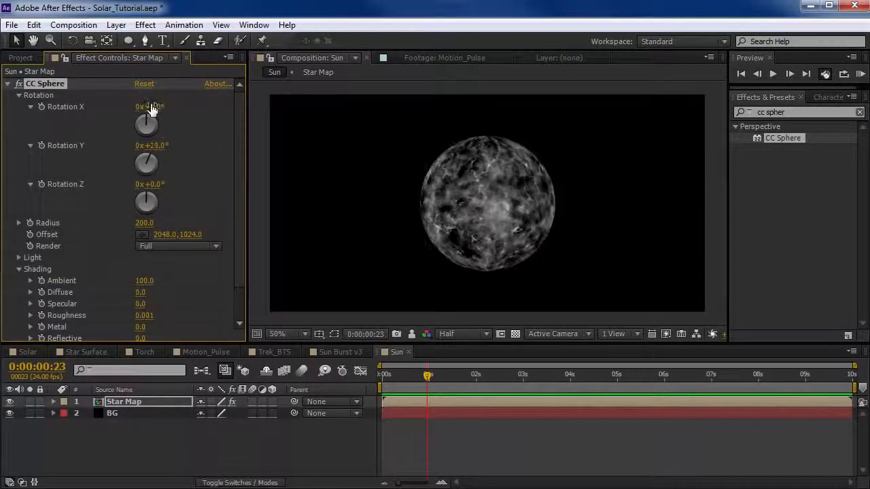
Try tilting the sphere with Rotation X at 58° and Rotation Z at 150°.
{"action": "left_click_drag", "start_coordinate": [155, 107], "coordinate": [181, 101]}
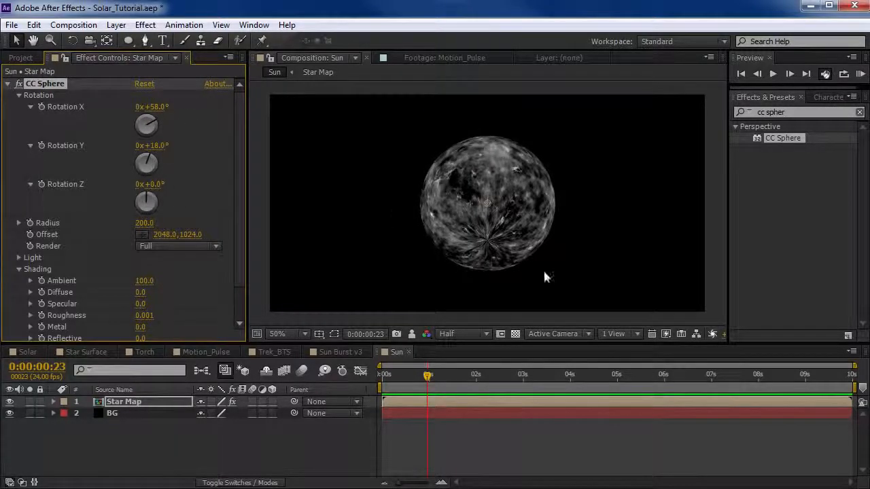
{"action": "key", "text": "period"}
{"action": "left_click_drag", "start_coordinate": [158, 197], "coordinate": [223, 168]}
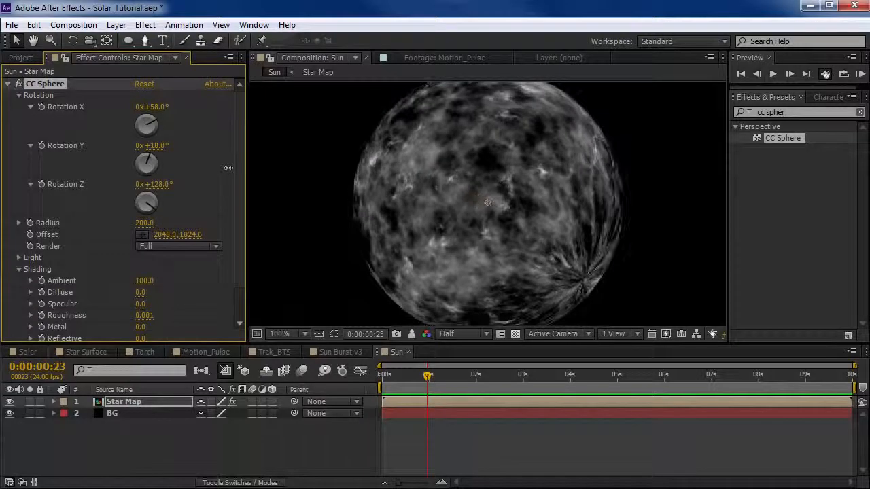
{"action": "left_click_drag", "start_coordinate": [155, 185], "coordinate": [171, 183]}
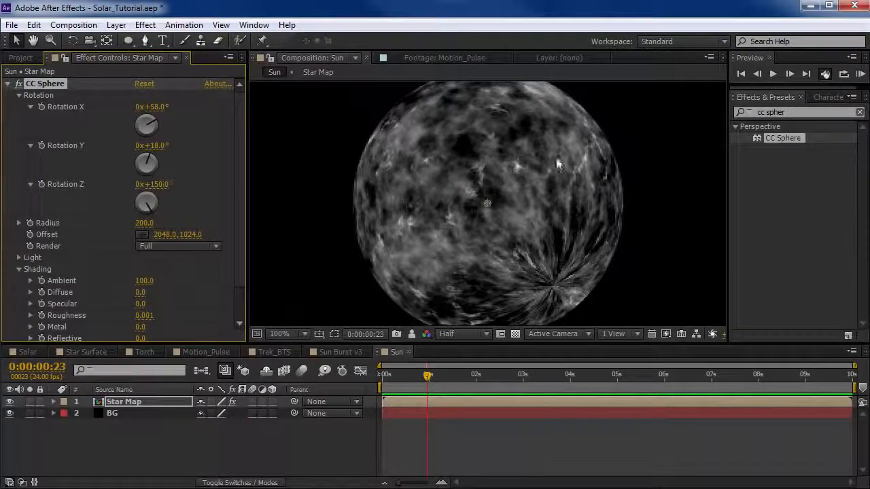
Try a CC Sphere Offset of about 2060, 1408 and a Radius of 500 for a large sun low in frame.
{"action": "scroll", "coordinate": [478, 197], "scroll_direction": "down", "scroll_amount": 2}
{"action": "left_click_drag", "start_coordinate": [494, 204], "coordinate": [504, 306]}
{"action": "left_click_drag", "start_coordinate": [143, 222], "coordinate": [491, 333]}
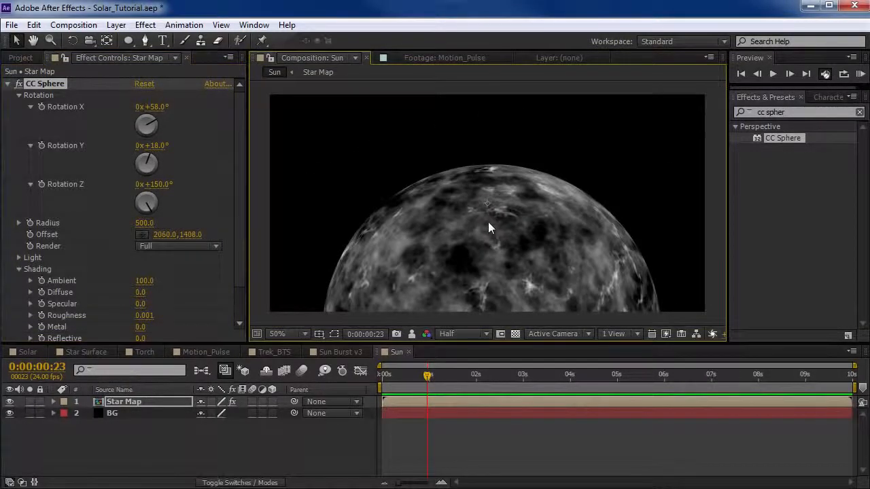
Try another Z rotation, then undo the trial offset, radius, Rotation Z and Rotation X changes.
{"action": "left_click_drag", "start_coordinate": [161, 187], "coordinate": [174, 182]}
{"action": "key", "text": "ctrl+z"}
{"action": "key", "text": "ctrl+z"}
{"action": "key", "text": "ctrl+z"}
{"action": "key", "text": "ctrl+z"}
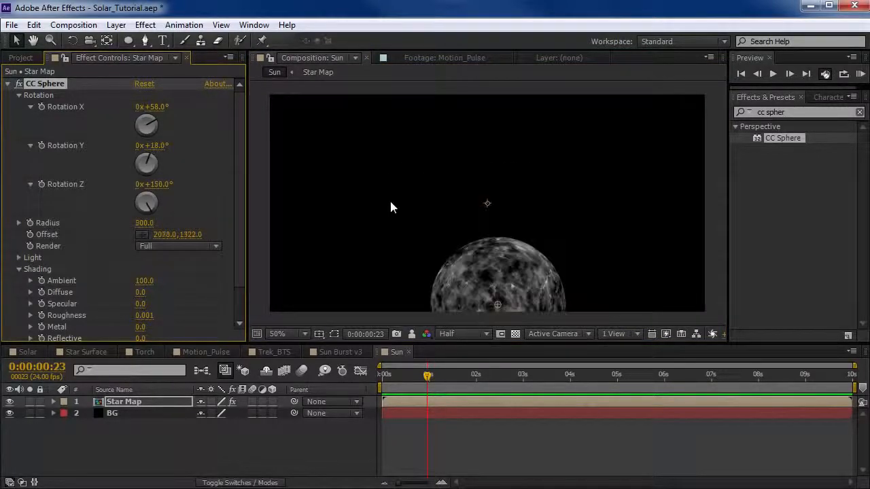
{"action": "key", "text": "ctrl+z"}
{"action": "key", "text": "ctrl+z"}
{"action": "key", "text": "ctrl+z"}
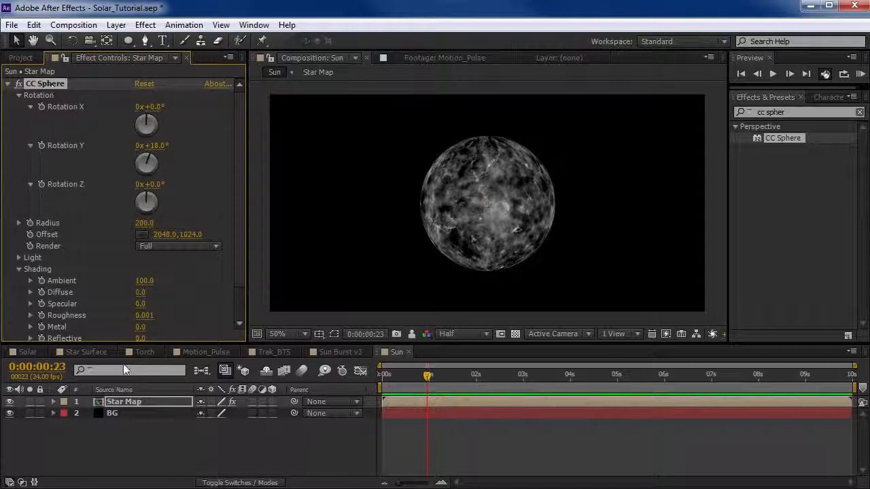
Make the Star Map layer 3D, add a two-node camera with the 35mm preset and test moving it.
{"action": "left_click", "coordinate": [129, 401]}
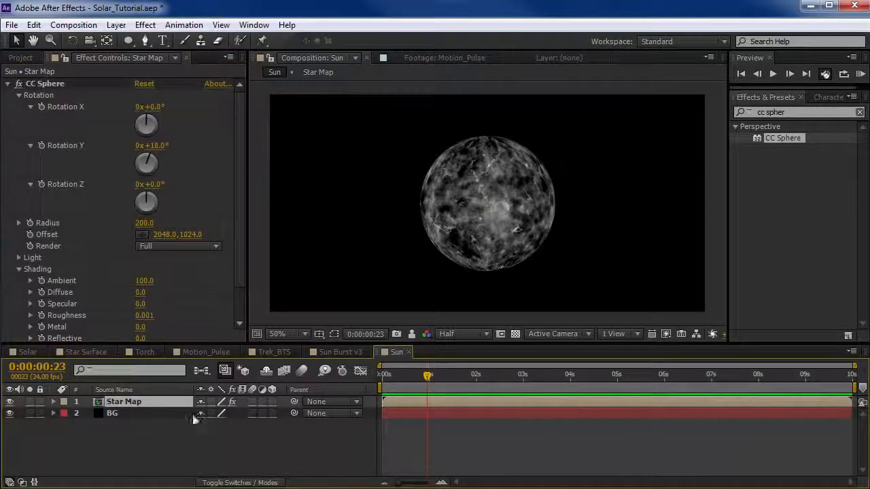
{"action": "left_click", "coordinate": [272, 401]}
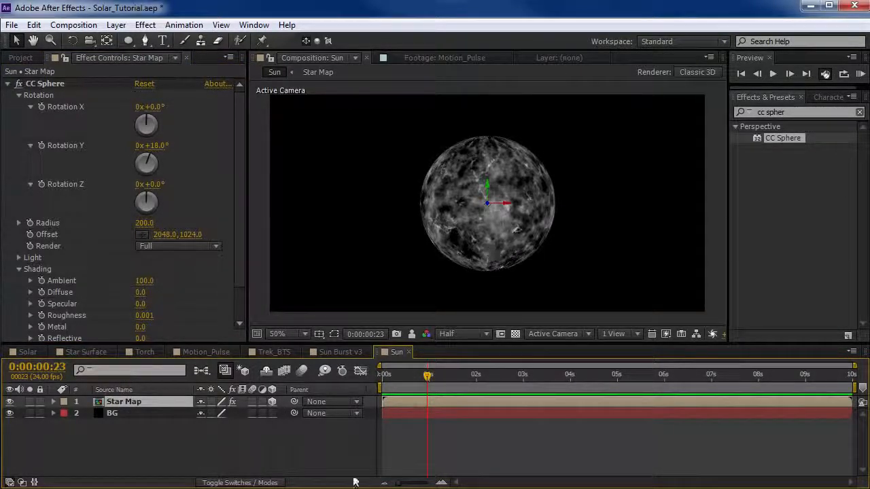
{"action": "left_click", "coordinate": [115, 24]}
{"action": "mouse_move", "coordinate": [136, 40]}
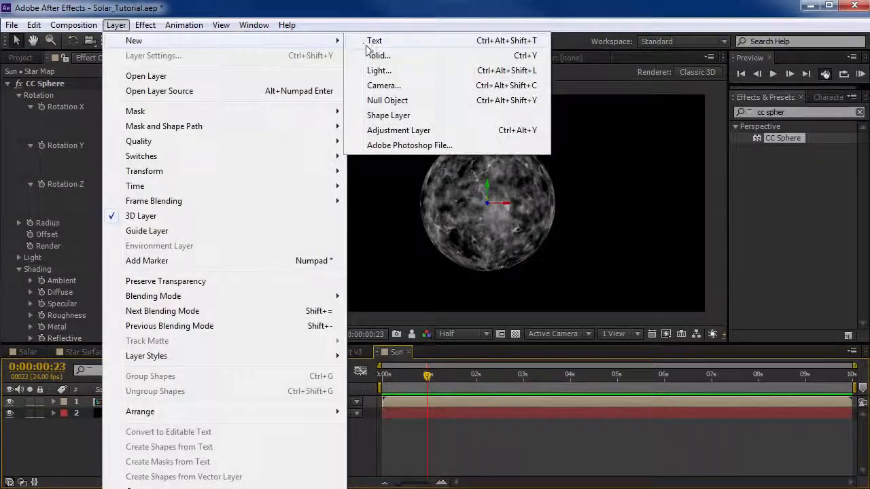
{"action": "left_click", "coordinate": [377, 89]}
{"action": "left_click_drag", "start_coordinate": [423, 172], "coordinate": [416, 77]}
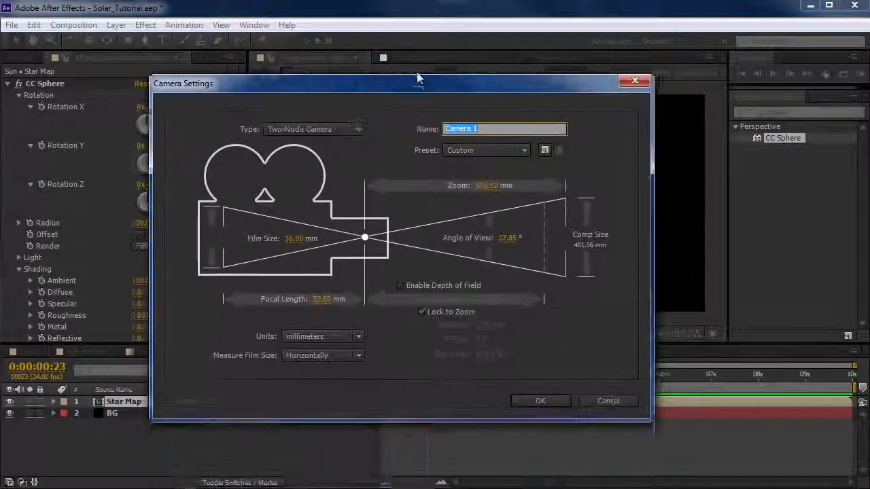
{"action": "left_click", "coordinate": [483, 143]}
{"action": "left_click", "coordinate": [484, 242]}
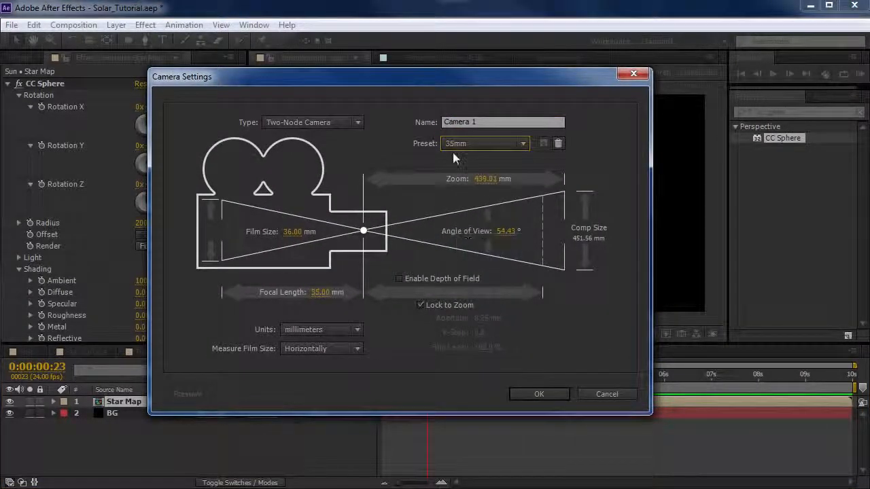
{"action": "key", "text": "Return"}
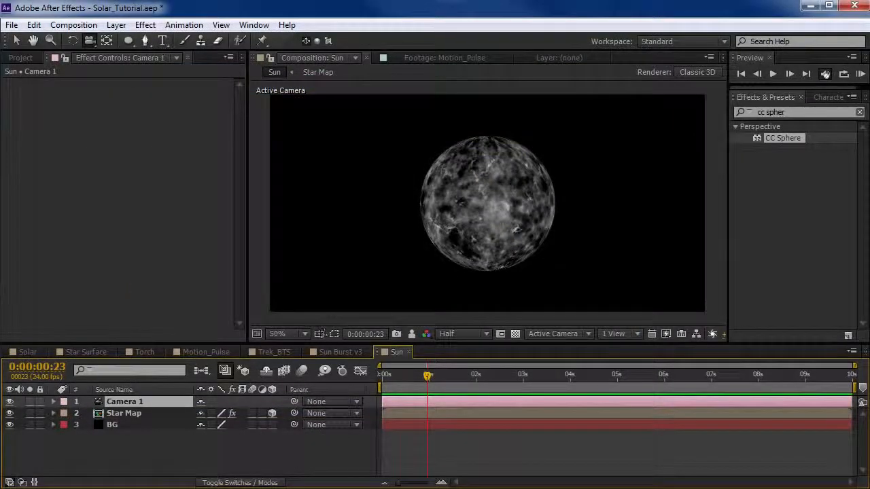
{"action": "left_click_drag", "start_coordinate": [436, 234], "coordinate": [446, 218]}
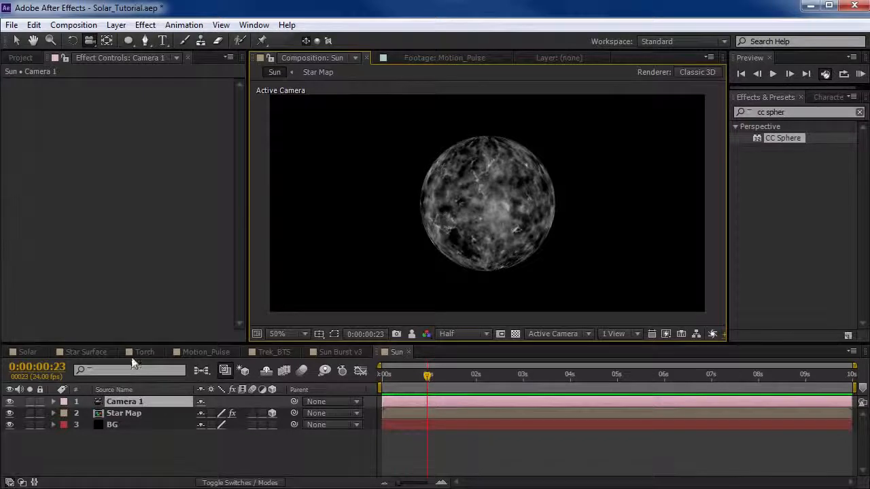
Try resetting the Star Map layer's CC Sphere Rotation Y to 0°.
{"action": "left_click", "coordinate": [121, 411]}
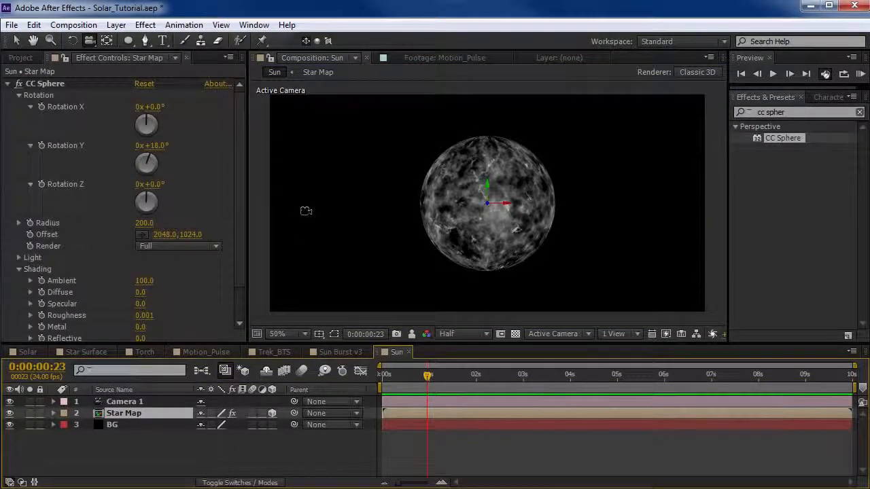
{"action": "left_click", "coordinate": [156, 145]}
{"action": "type", "text": "0"}
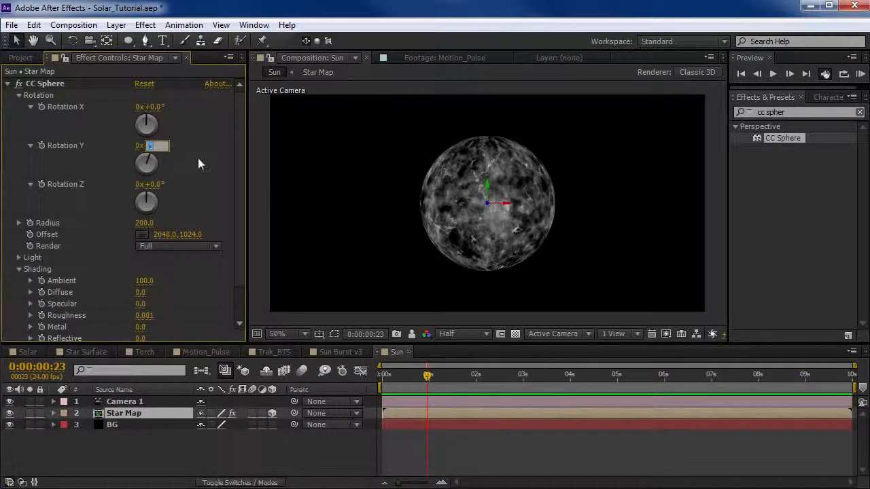
{"action": "key", "text": "Return"}
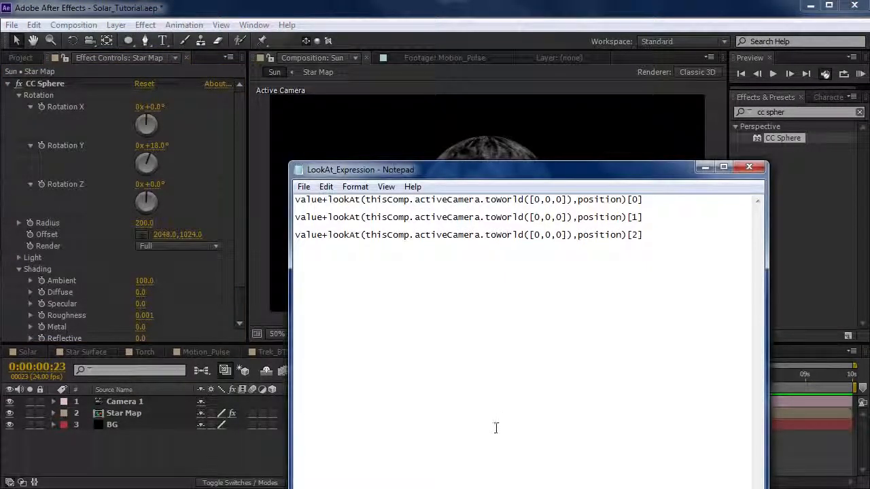
Copy the first lookAt expression line, ending in [0], from LookAt_Expression in Notepad and return to After Effects.
{"action": "left_click_drag", "start_coordinate": [655, 199], "coordinate": [297, 199]}
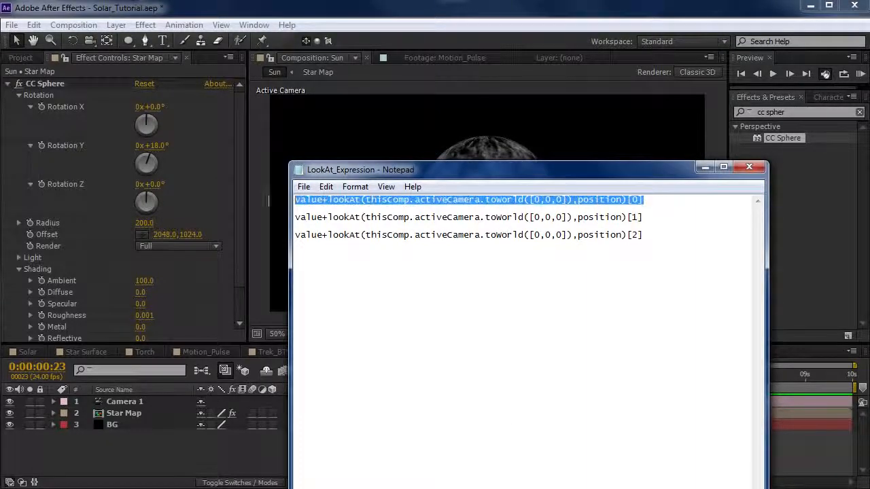
{"action": "left_click", "coordinate": [326, 187]}
{"action": "left_click", "coordinate": [343, 239]}
{"action": "left_click", "coordinate": [192, 11]}
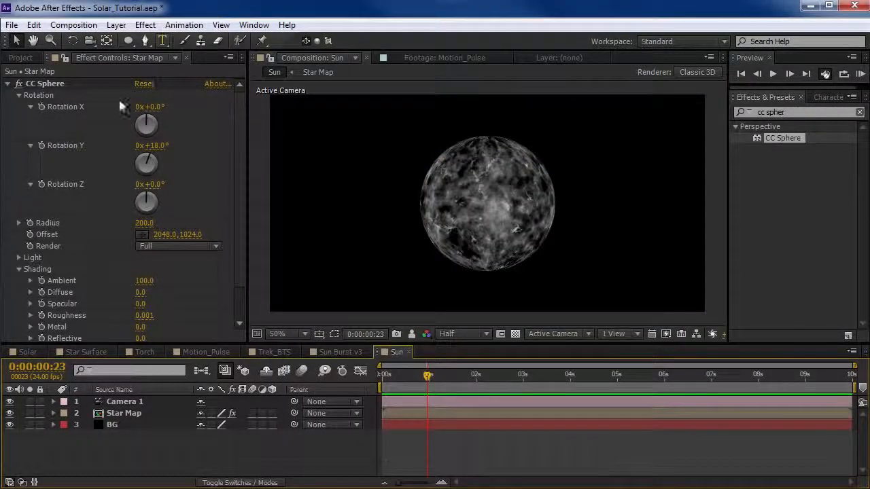
Add the expression value+lookAt(thisComp.activeCamera.toWorld([0,0,0]),position)[0] to CC Sphere's Rotation X and enlarge the timeline area.
{"action": "left_click", "coordinate": [41, 107], "text": "alt"}
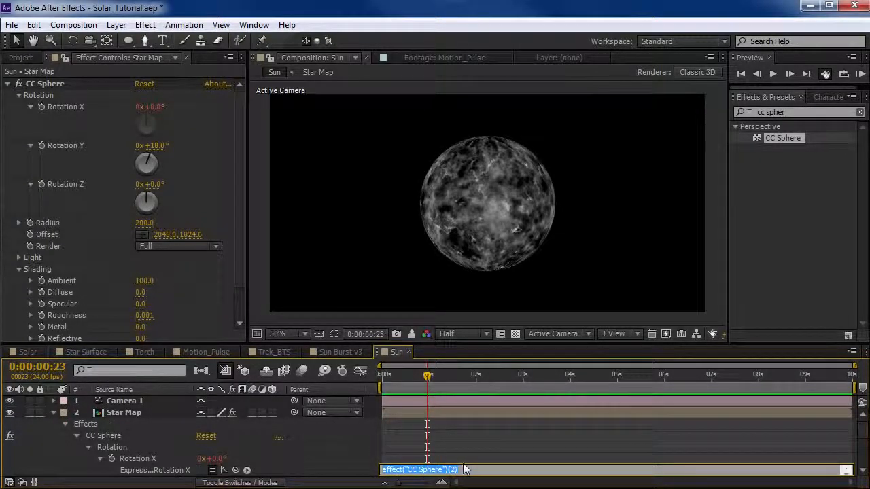
{"action": "key", "text": "BackSpace"}
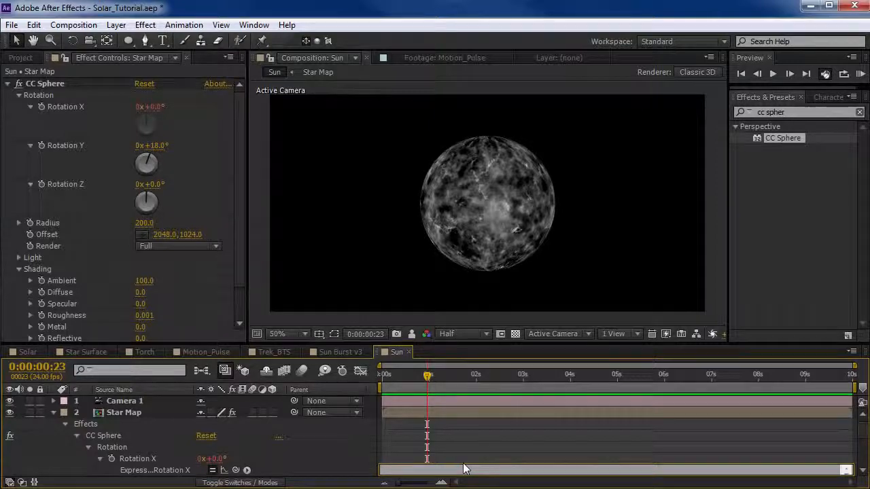
{"action": "key", "text": "ctrl+v"}
{"action": "left_click", "coordinate": [465, 460]}
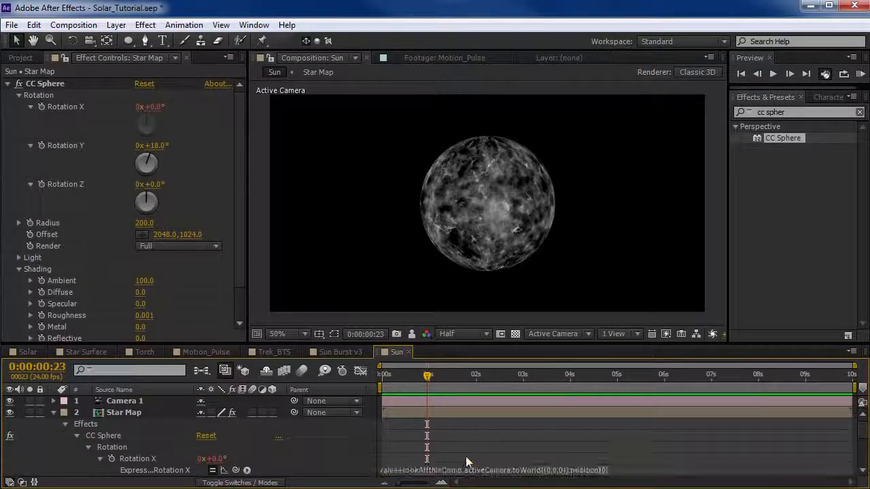
{"action": "left_click_drag", "start_coordinate": [443, 343], "coordinate": [444, 288]}
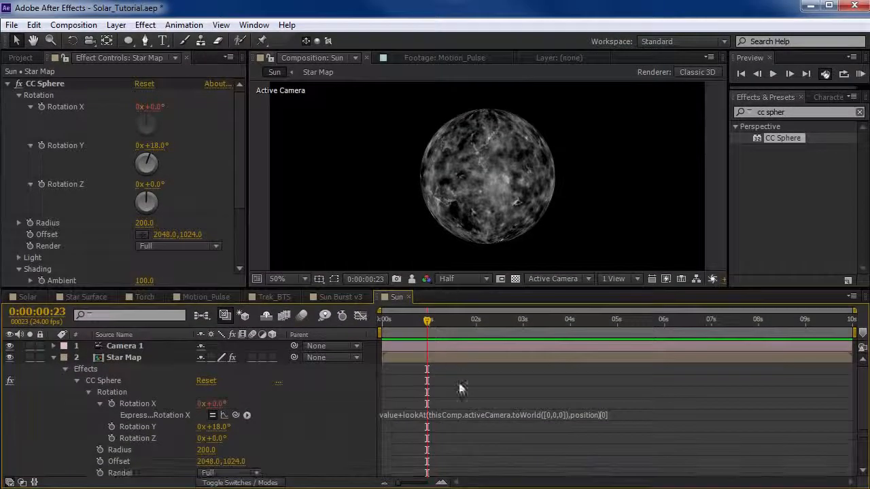
Check the second LookAt_Expression line in Notepad, return to After Effects and add value+lookAt(thisComp.activeCamera.toWorld([0,0,0]),position)[1] as CC Sphere's Rotation Y expression.
{"action": "scroll", "coordinate": [487, 414], "scroll_direction": "down", "scroll_amount": 3}
{"action": "key", "text": "alt+Tab"}
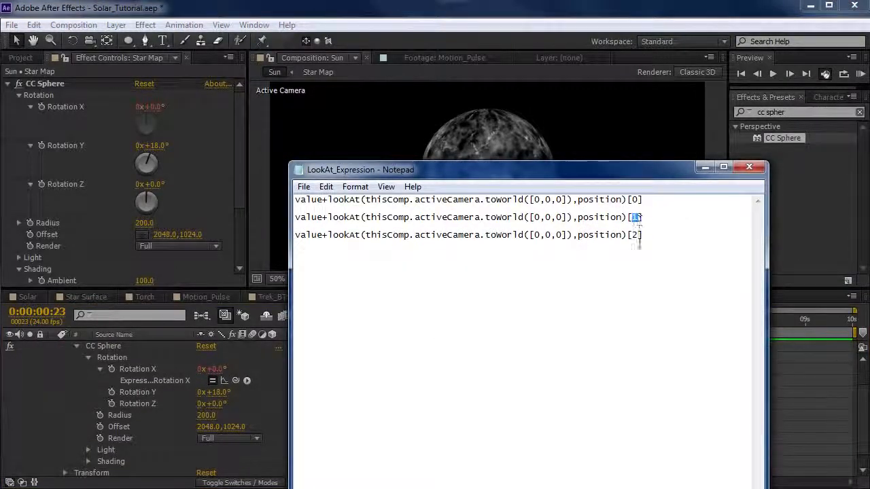
{"action": "left_click", "coordinate": [206, 14]}
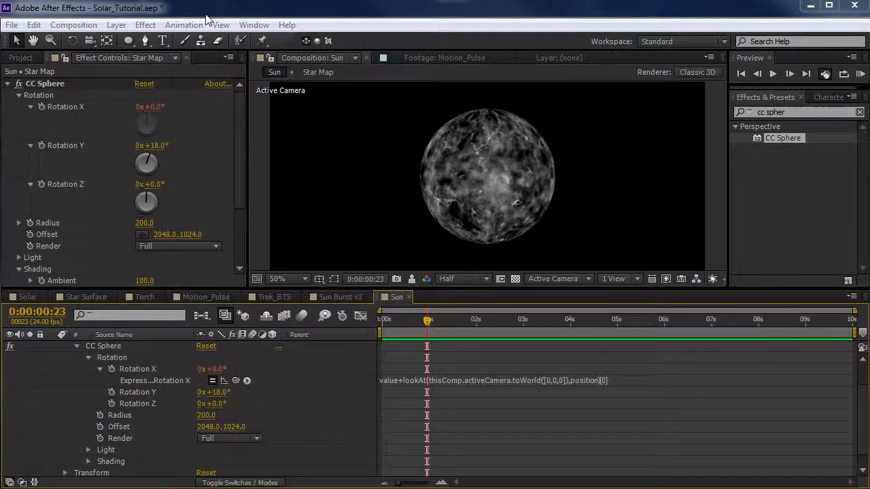
{"action": "left_click", "coordinate": [41, 145], "text": "alt"}
{"action": "key", "text": "ctrl+v"}
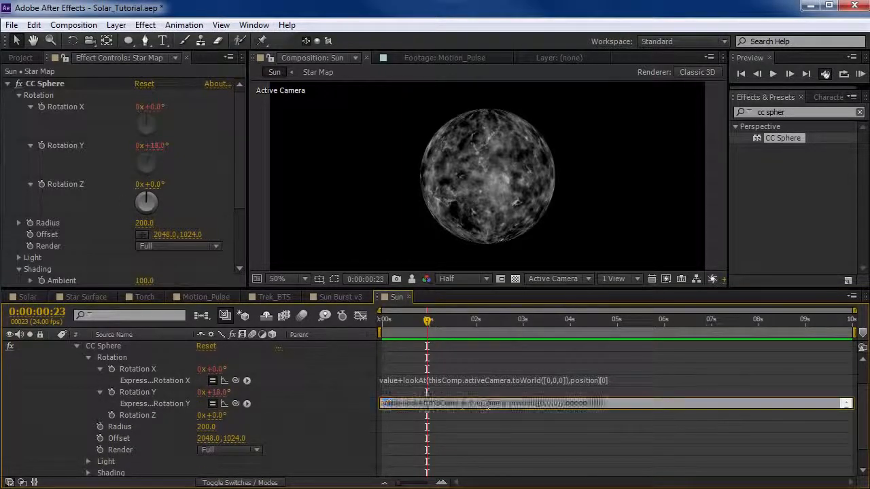
{"action": "key", "text": "BackSpace"}
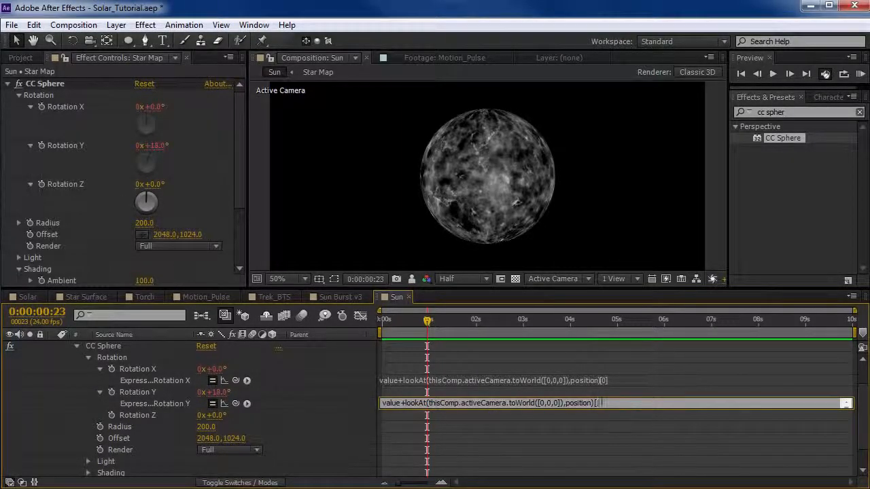
{"action": "left_click", "coordinate": [600, 415]}
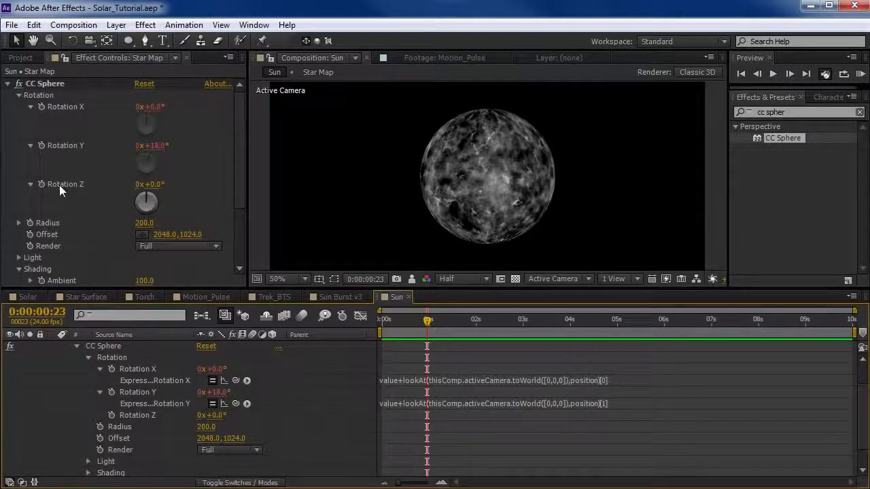
Add the expression value+lookAt(thisComp.activeCamera.toWorld([0,0,0]),position)[2] to CC Sphere's Rotation Z and collapse the Star Map layer.
{"action": "left_click", "coordinate": [41, 184], "text": "alt"}
{"action": "key", "text": "ctrl+v"}
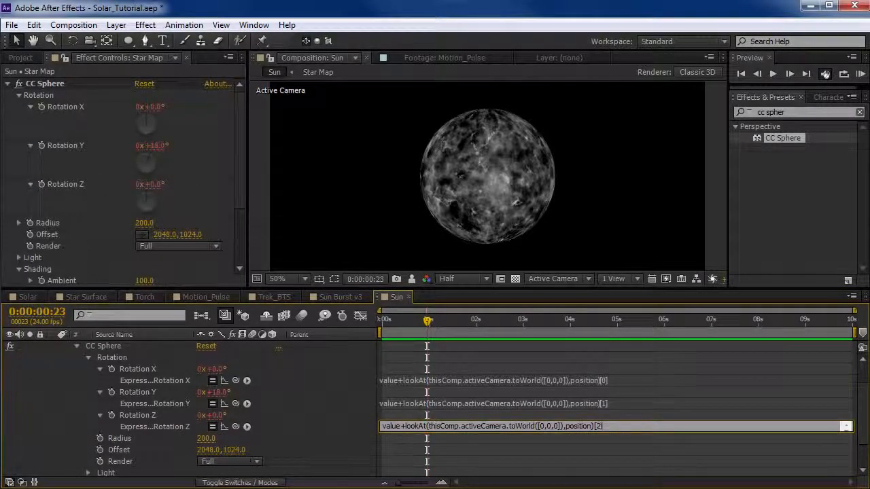
{"action": "left_click", "coordinate": [619, 443]}
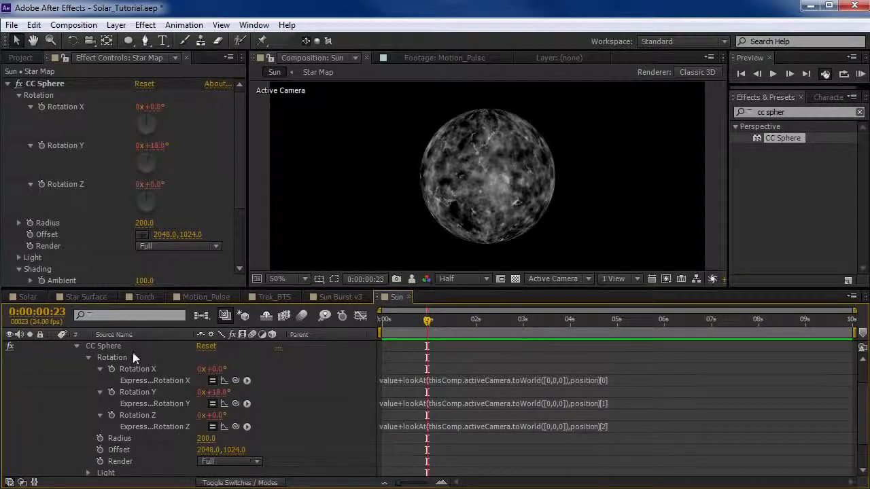
{"action": "scroll", "coordinate": [134, 358], "scroll_direction": "up", "scroll_amount": 2}
{"action": "left_click", "coordinate": [54, 358]}
Select Camera 1 and test orbiting it around the sphere.
{"action": "key", "text": "c"}
{"action": "scroll", "coordinate": [374, 237], "scroll_direction": "down", "scroll_amount": 3}
{"action": "scroll", "coordinate": [494, 206], "scroll_direction": "up", "scroll_amount": 1}
{"action": "scroll", "coordinate": [494, 206], "scroll_direction": "up", "scroll_amount": 3}
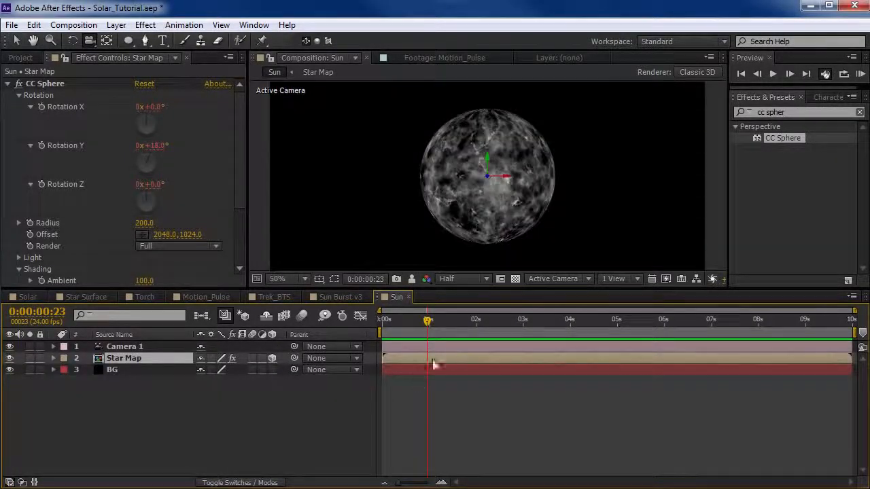
{"action": "left_click", "coordinate": [451, 411]}
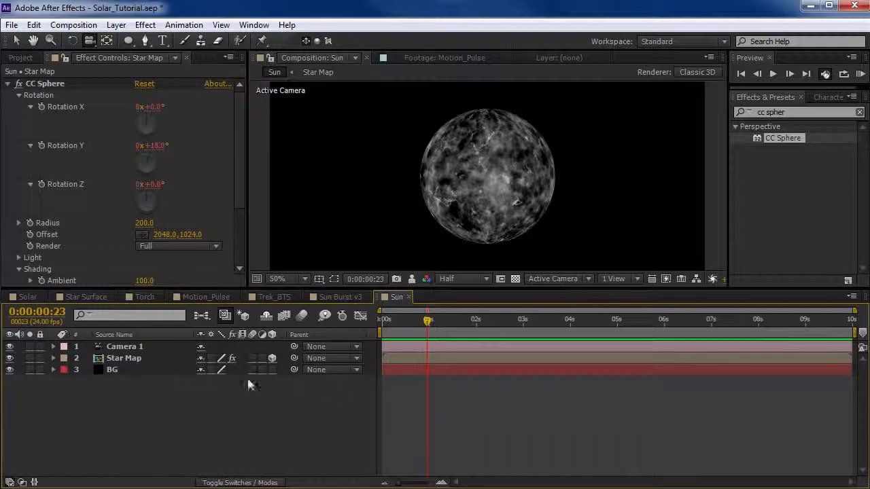
{"action": "left_click", "coordinate": [135, 358]}
{"action": "left_click", "coordinate": [124, 347]}
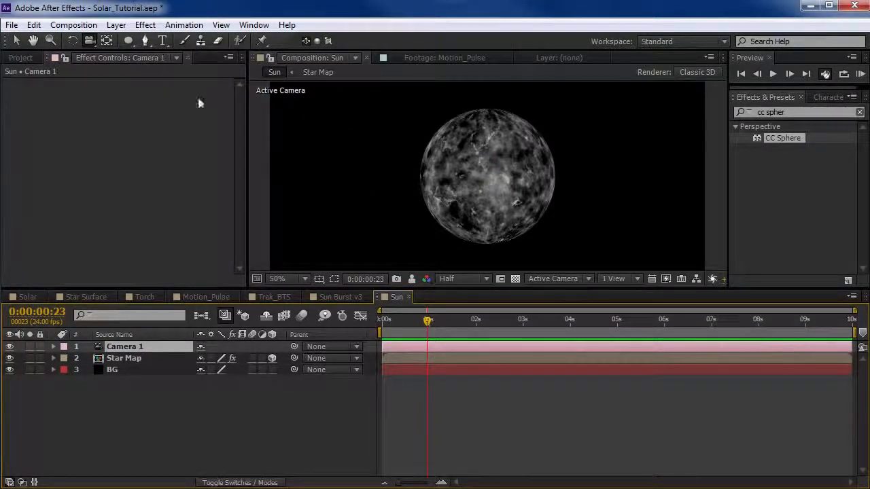
{"action": "left_click", "coordinate": [91, 45]}
{"action": "left_click", "coordinate": [160, 40]}
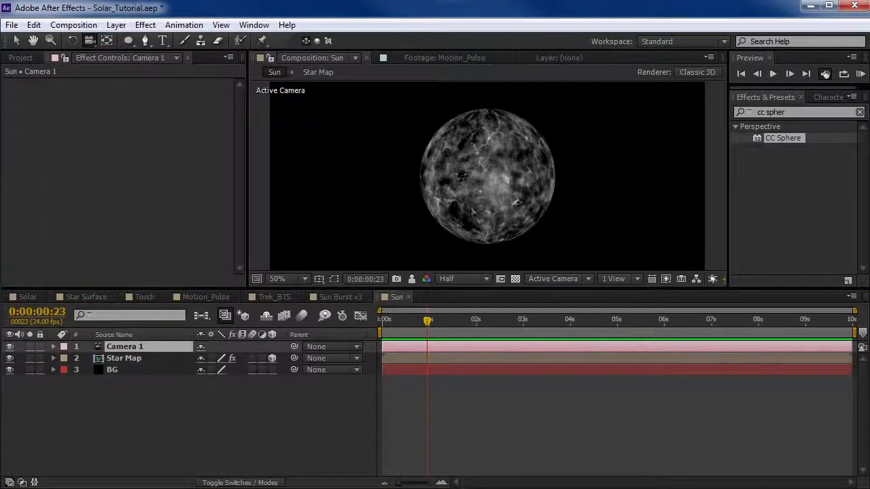
{"action": "left_click_drag", "start_coordinate": [494, 231], "coordinate": [473, 196]}
Set the Star Map layer's auto-orientation to Orient Towards Camera.
{"action": "key", "text": "v"}
{"action": "key", "text": "comma"}
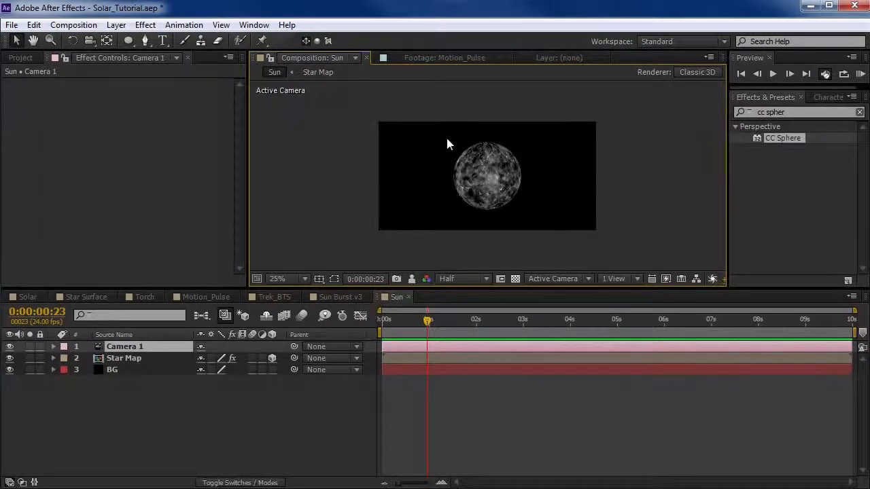
{"action": "left_click", "coordinate": [446, 144]}
{"action": "right_click", "coordinate": [372, 151]}
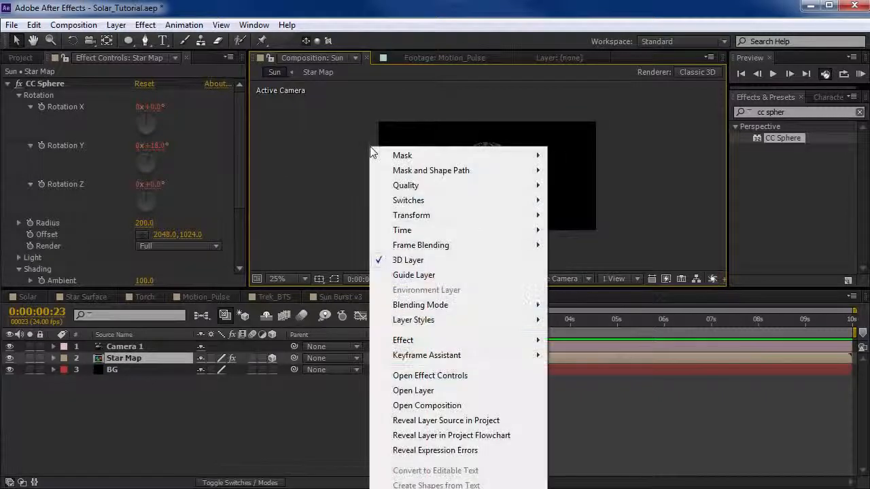
{"action": "mouse_move", "coordinate": [469, 216]}
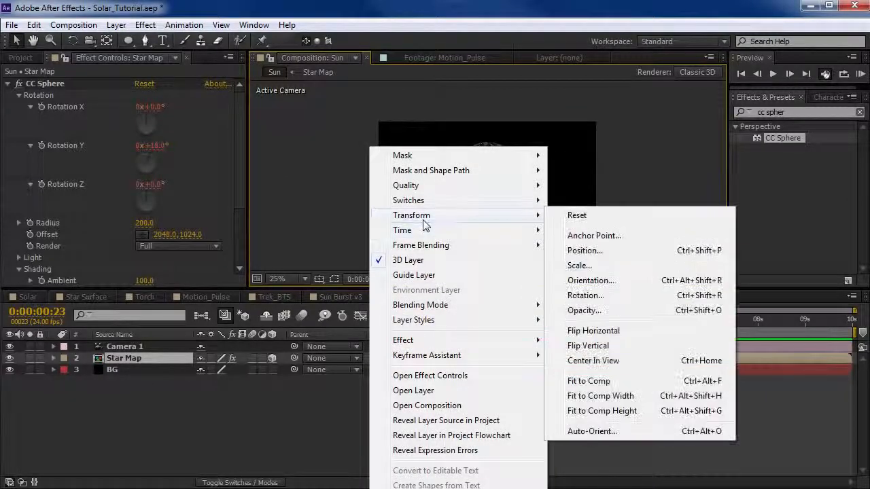
{"action": "left_click", "coordinate": [603, 432]}
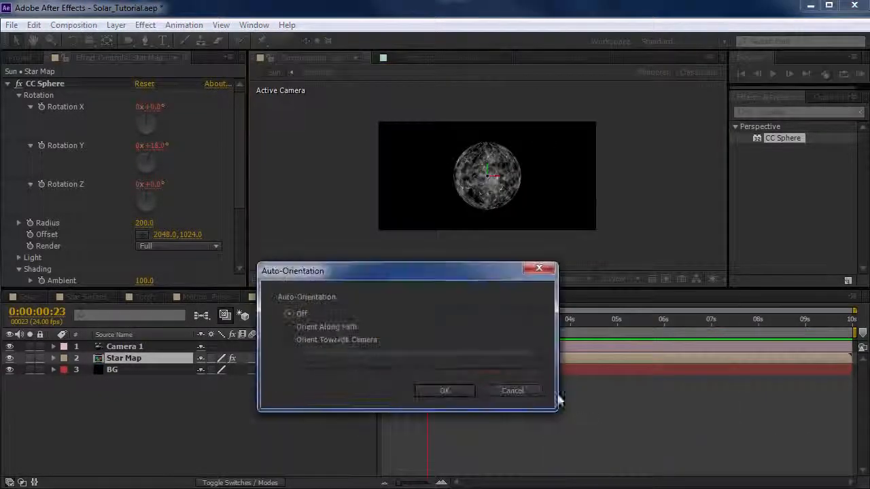
{"action": "left_click", "coordinate": [290, 339]}
{"action": "left_click", "coordinate": [449, 390]}
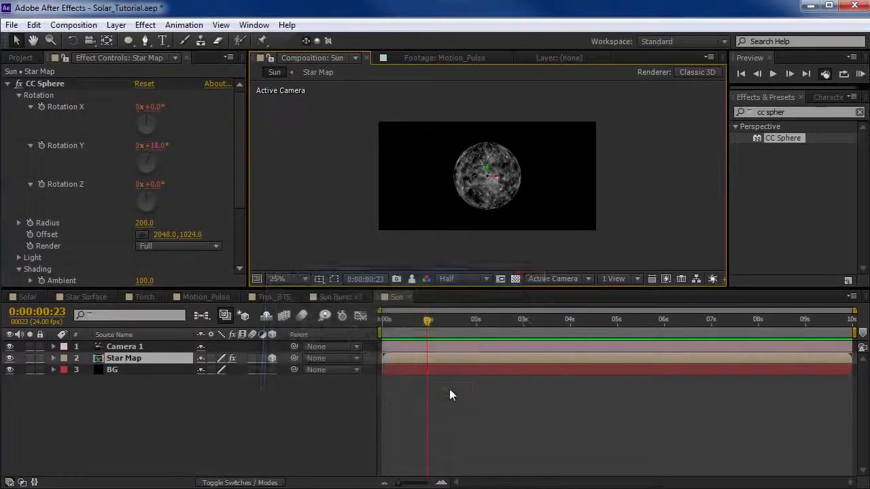
Test orbiting the camera around the sphere, undo the move and return CC Sphere's Rotation Y to 0°.
{"action": "left_click_drag", "start_coordinate": [537, 235], "coordinate": [557, 237]}
{"action": "key", "text": "ctrl+z"}
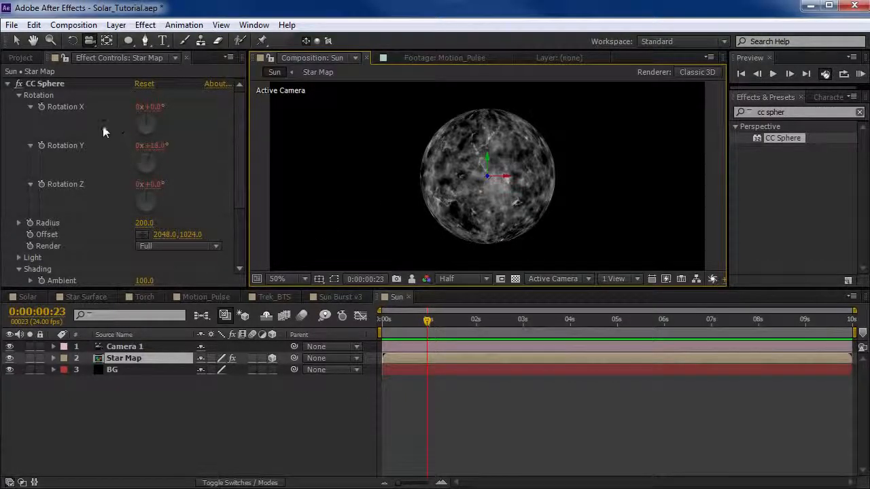
{"action": "key", "text": "ctrl+z"}
Scale the Star Map layer down to just around the composition frame and raise the CC Sphere Radius to 767.
{"action": "key", "text": "v"}
{"action": "scroll", "coordinate": [452, 190], "scroll_direction": "down", "scroll_amount": 2}
{"action": "left_click", "coordinate": [496, 170]}
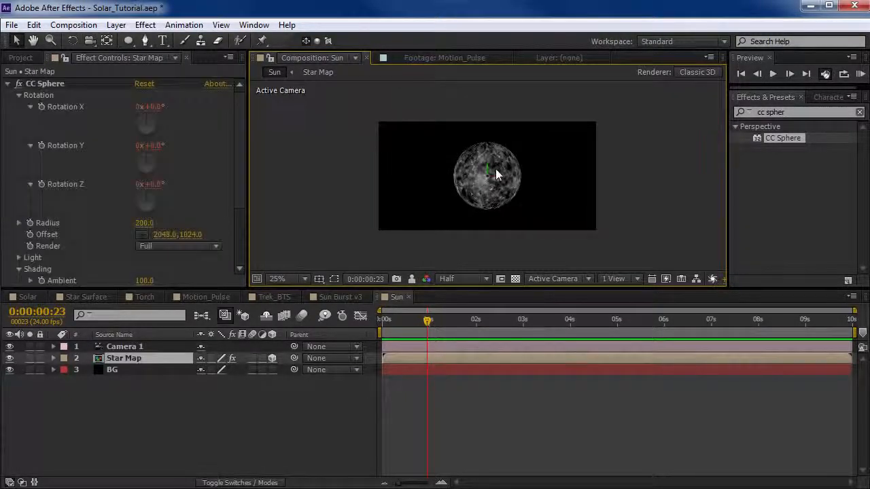
{"action": "scroll", "coordinate": [502, 183], "scroll_direction": "down", "scroll_amount": 2}
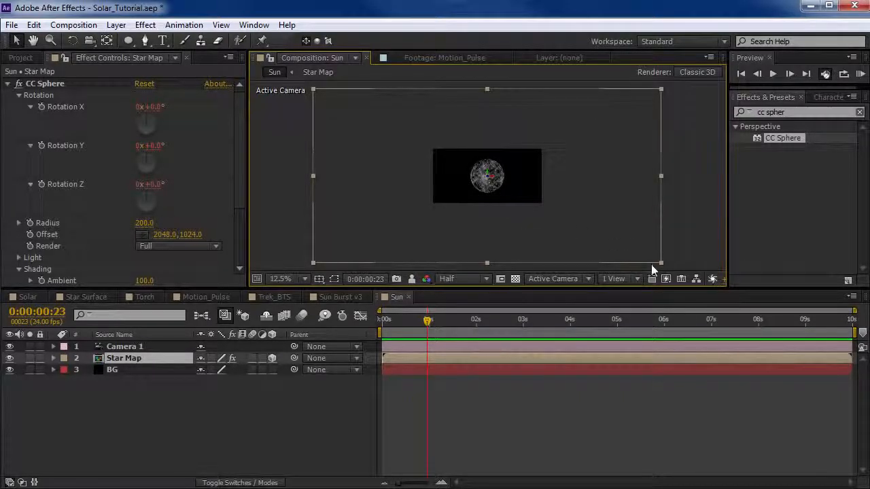
{"action": "left_click_drag", "start_coordinate": [659, 263], "coordinate": [545, 225]}
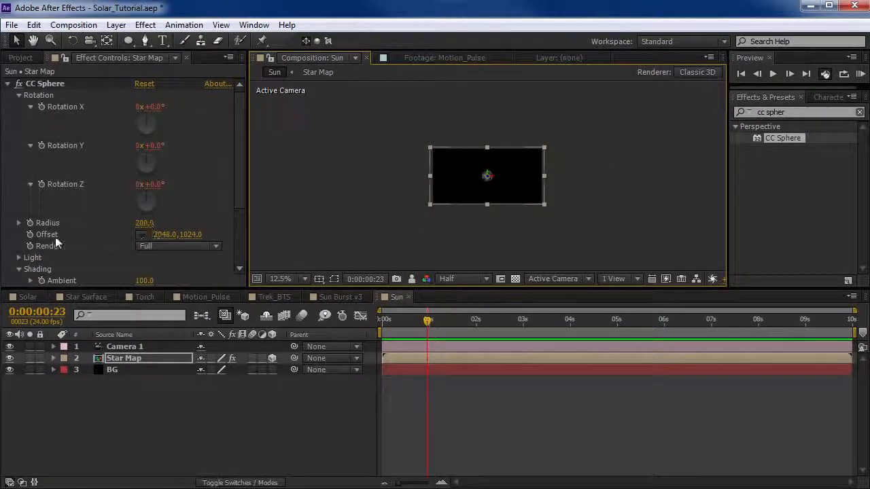
{"action": "scroll", "coordinate": [281, 128], "scroll_direction": "up", "scroll_amount": 2}
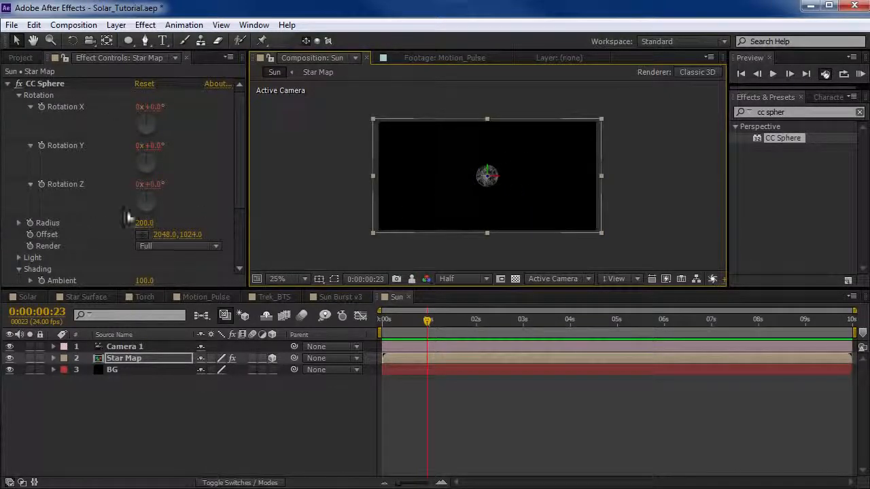
{"action": "left_click_drag", "start_coordinate": [140, 224], "coordinate": [541, 140]}
{"action": "scroll", "coordinate": [479, 212], "scroll_direction": "up", "scroll_amount": 2}
Move the camera so the sphere's upper half rises from the lower part of the frame.
{"action": "key", "text": "c"}
{"action": "key", "text": "space"}
{"action": "left_click_drag", "start_coordinate": [550, 231], "coordinate": [487, 238]}
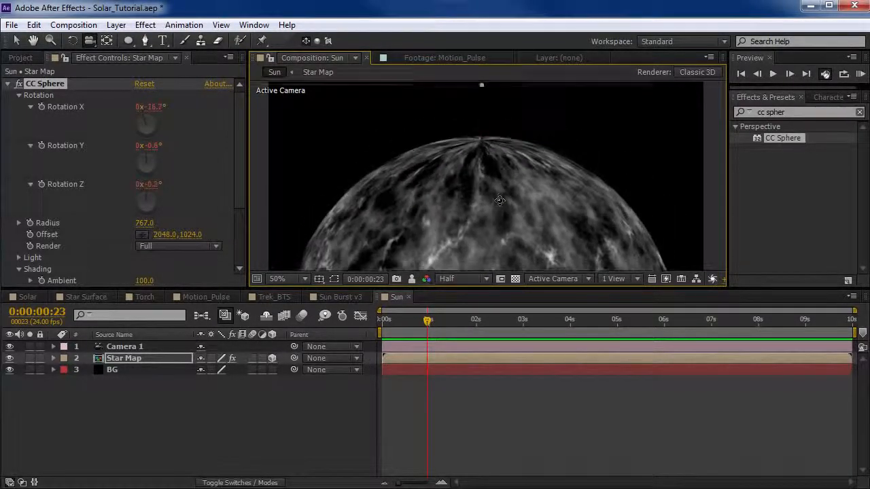
Adjust CC Sphere's Rotation X to turn the pinched pole out of view, refine the camera framing and return to 0:00:00:00.
{"action": "left_click", "coordinate": [203, 169]}
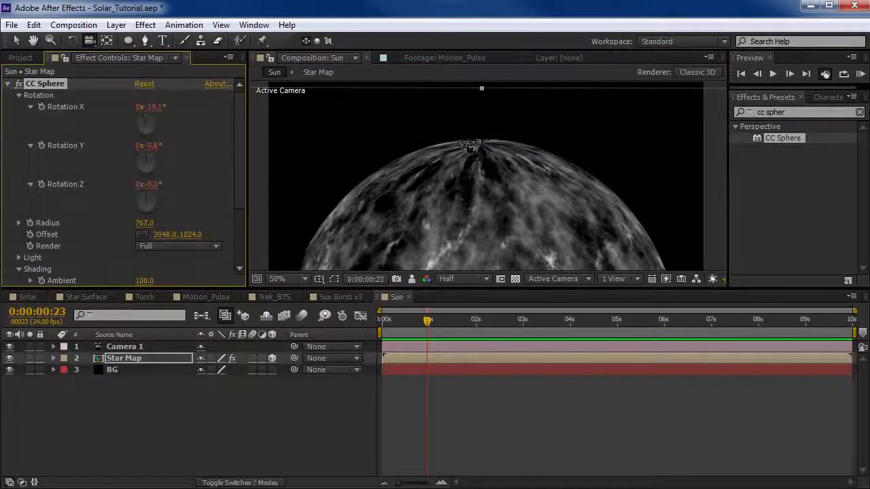
{"action": "left_click_drag", "start_coordinate": [155, 107], "coordinate": [187, 101]}
{"action": "mouse_move", "coordinate": [478, 210]}
{"action": "left_mouse_down"}
{"action": "mouse_move", "coordinate": [480, 225]}
{"action": "mouse_move", "coordinate": [481, 201]}
{"action": "left_mouse_up"}
{"action": "left_click_drag", "start_coordinate": [429, 323], "coordinate": [382, 322]}
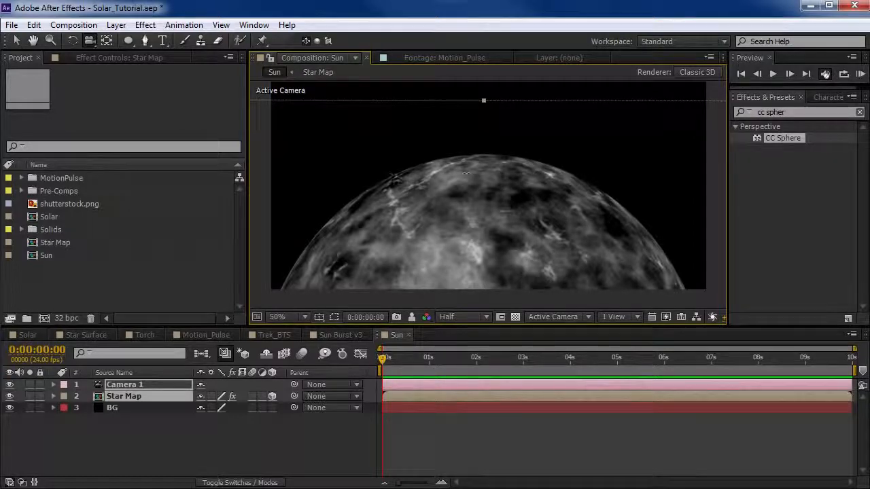
Create a white 1024 × 1024 px solid named Glow.
{"action": "left_click", "coordinate": [116, 25]}
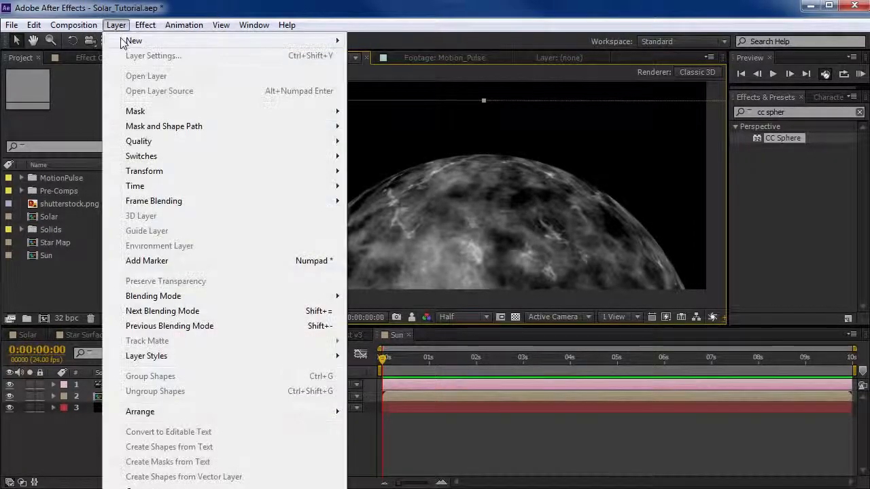
{"action": "mouse_move", "coordinate": [123, 44]}
{"action": "left_click", "coordinate": [387, 56]}
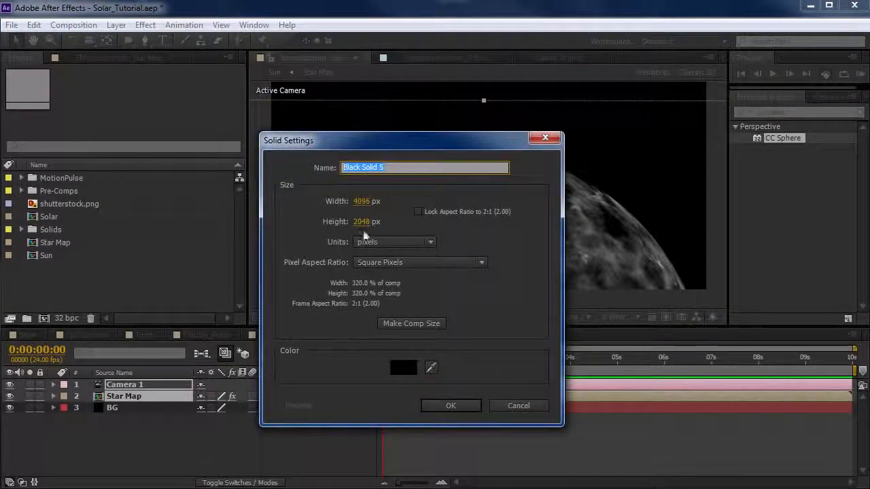
{"action": "left_click", "coordinate": [360, 201]}
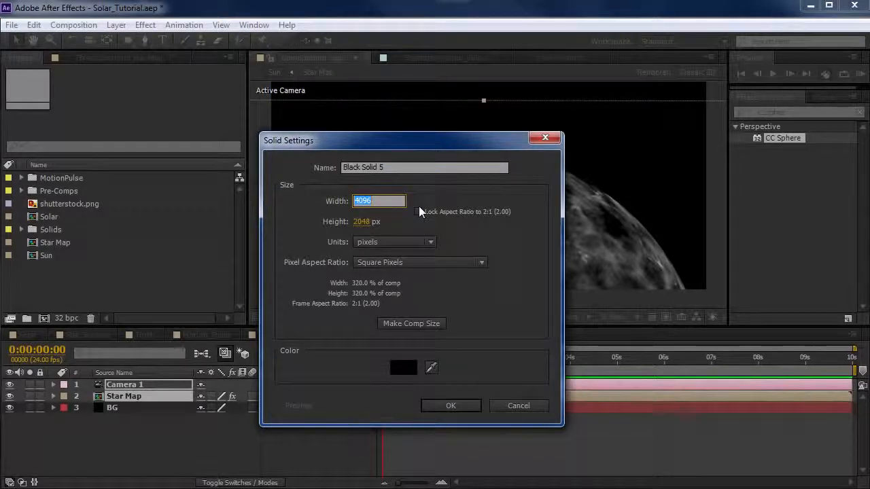
{"action": "type", "text": "1024"}
{"action": "key", "text": "Tab"}
{"action": "type", "text": "1024"}
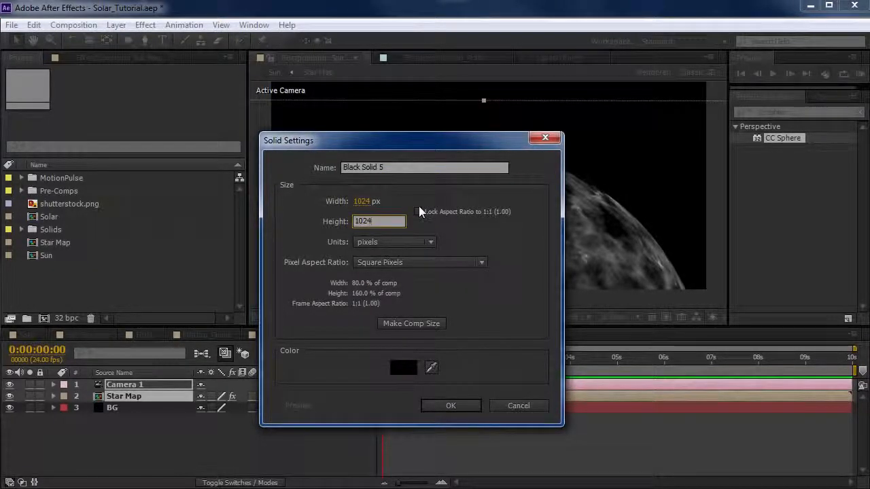
{"action": "left_click", "coordinate": [406, 369]}
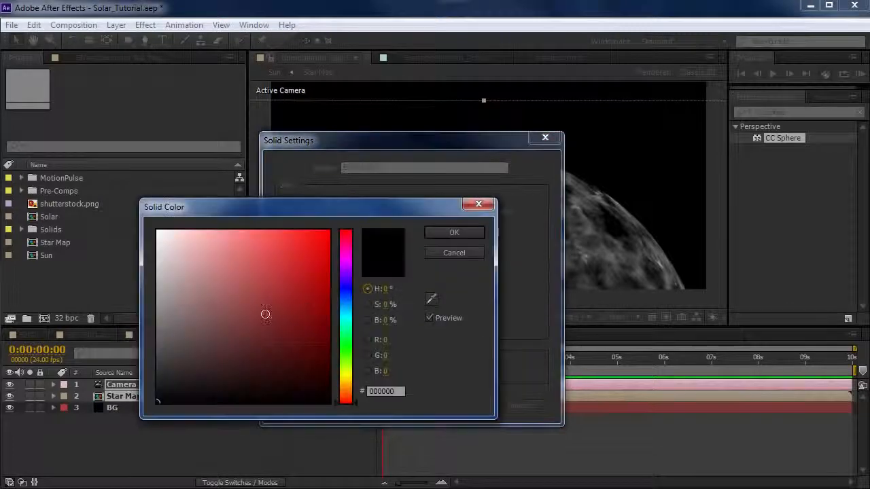
{"action": "left_click", "coordinate": [158, 231]}
{"action": "left_click", "coordinate": [474, 233]}
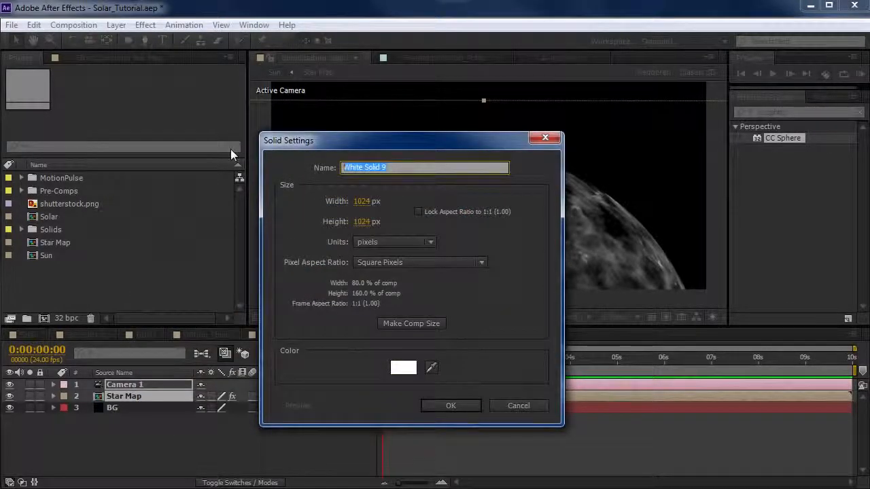
{"action": "type", "text": "Glow"}
{"action": "left_click", "coordinate": [459, 407]}
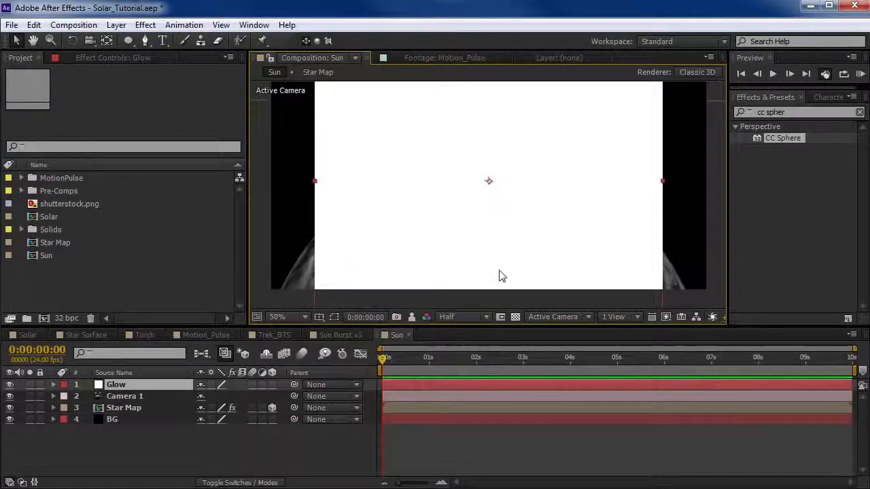
Add a full-size elliptical mask to the Glow solid and scale the layer down until the whole circle roughly fits the frame height.
{"action": "left_click", "coordinate": [130, 42]}
{"action": "double_click", "coordinate": [130, 42]}
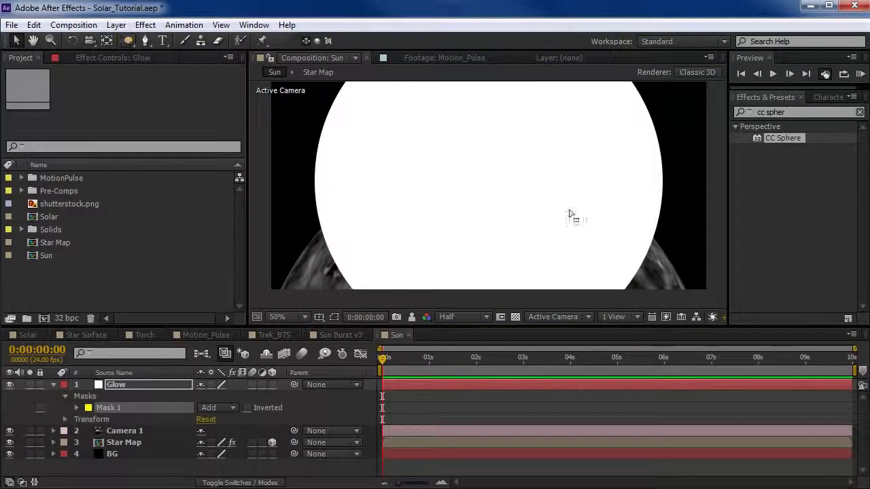
{"action": "scroll", "coordinate": [491, 210], "scroll_direction": "down", "scroll_amount": 2}
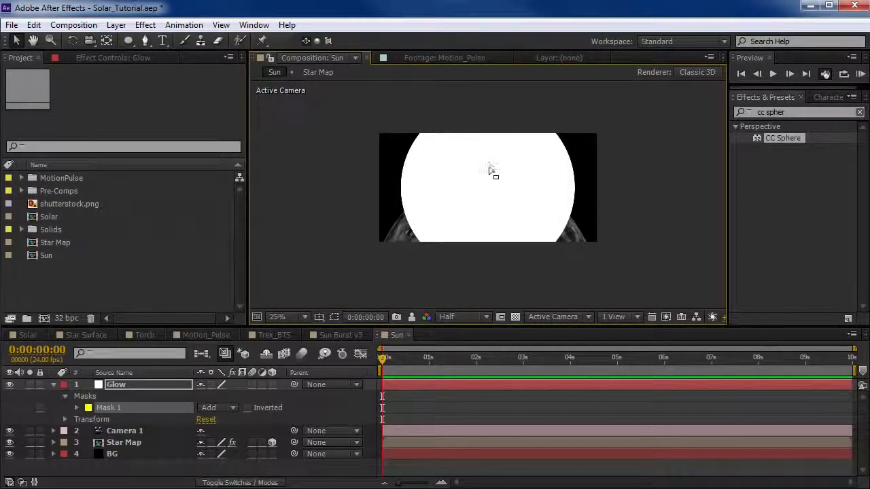
{"action": "left_click", "coordinate": [491, 172]}
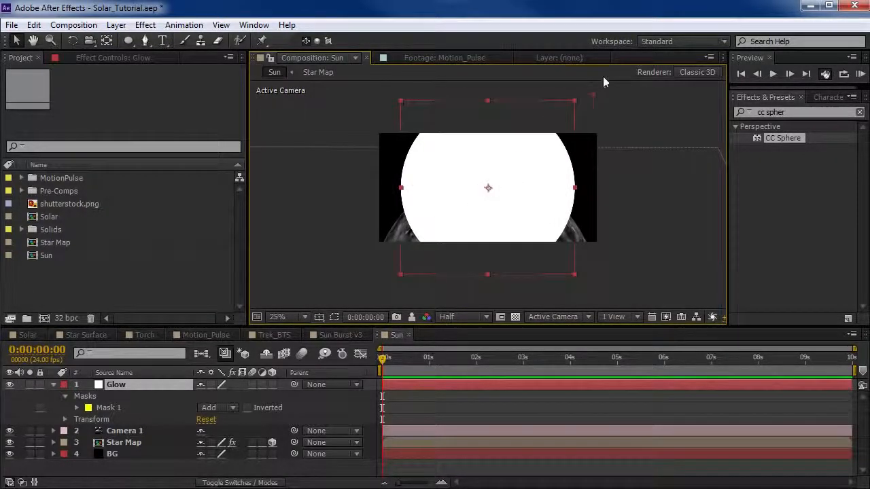
{"action": "left_click_drag", "start_coordinate": [576, 99], "coordinate": [544, 136]}
{"action": "scroll", "coordinate": [484, 178], "scroll_direction": "up", "scroll_amount": 2}
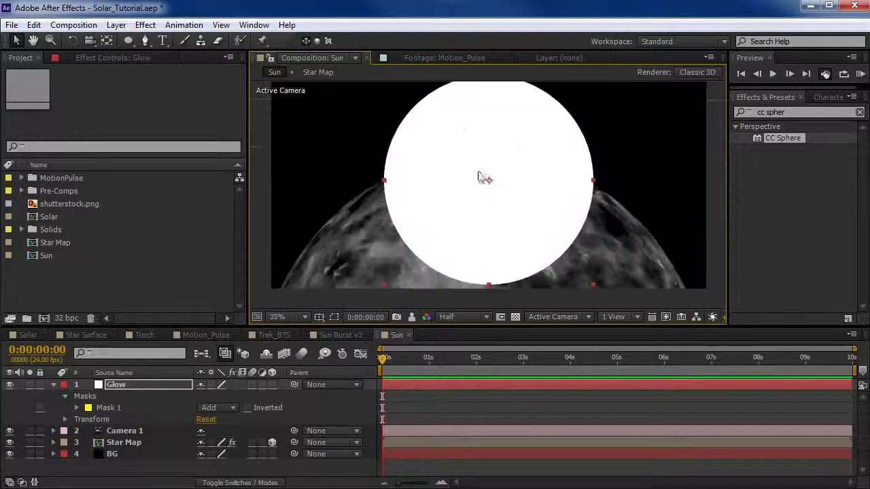
Make the Glow solid a 3D layer and place it between the Star Map and BG layers.
{"action": "scroll", "coordinate": [520, 178], "scroll_direction": "down", "scroll_amount": 2}
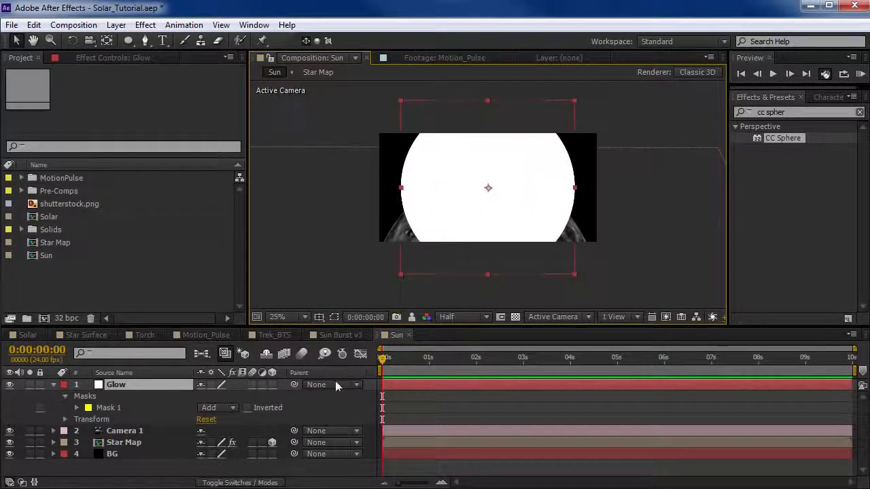
{"action": "left_click", "coordinate": [272, 385]}
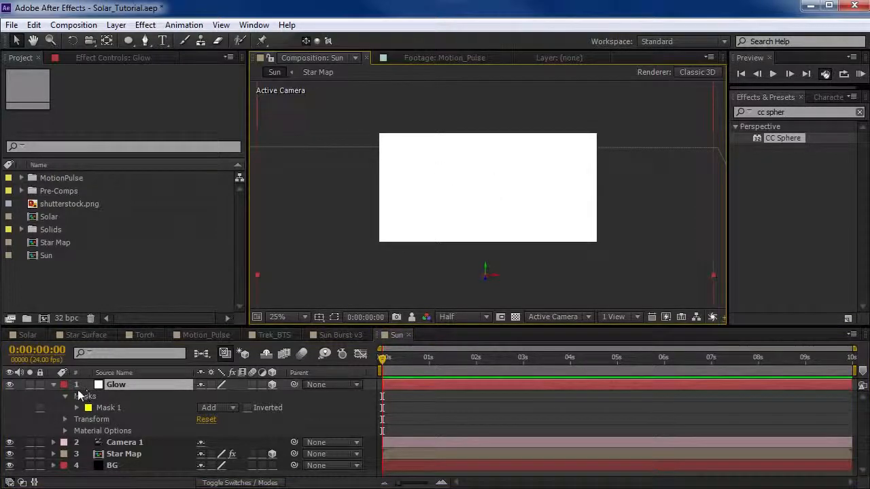
{"action": "left_click", "coordinate": [53, 385]}
{"action": "left_click_drag", "start_coordinate": [116, 384], "coordinate": [125, 410]}
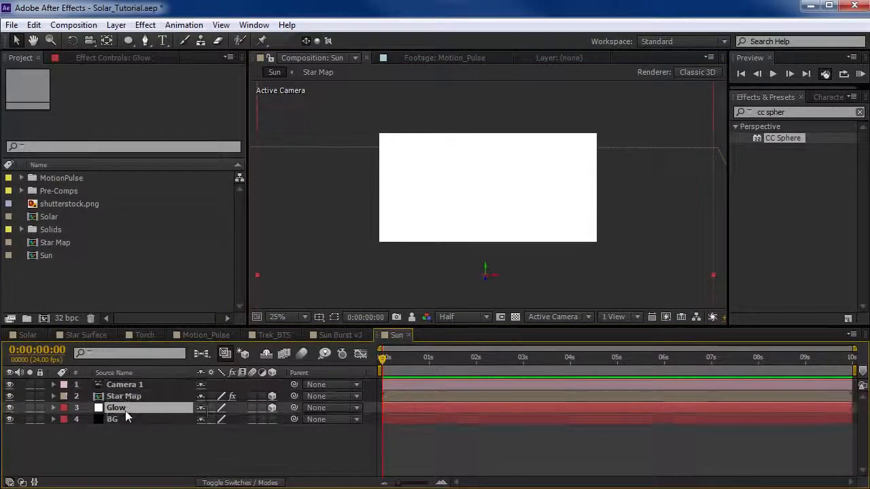
Set the Glow layer's auto-orientation to Orient Towards Camera.
{"action": "right_click", "coordinate": [372, 127]}
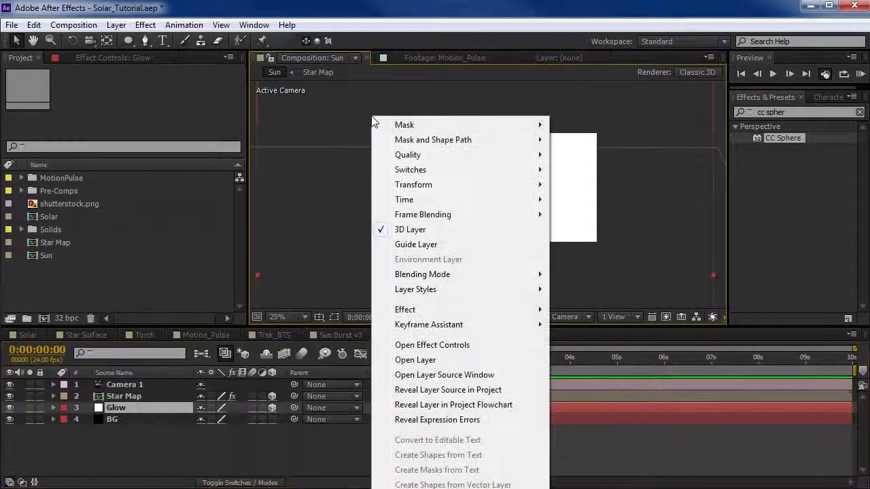
{"action": "mouse_move", "coordinate": [445, 184]}
{"action": "left_click", "coordinate": [601, 399]}
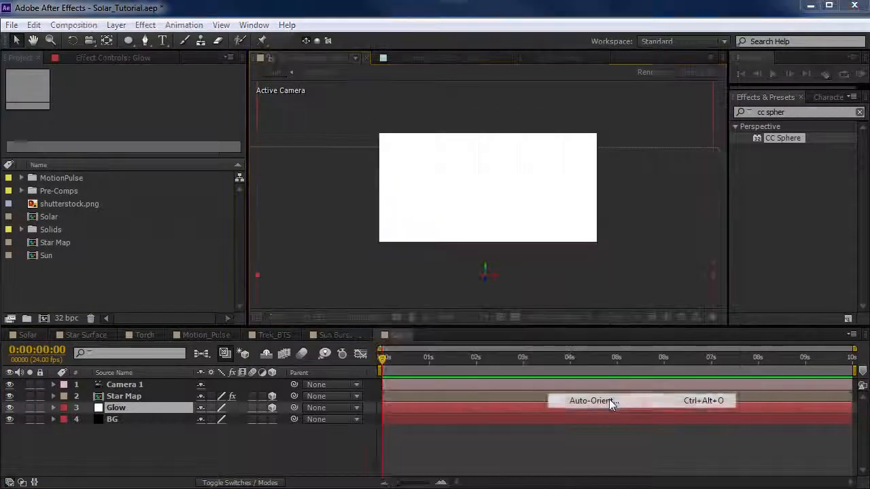
{"action": "left_click", "coordinate": [322, 339]}
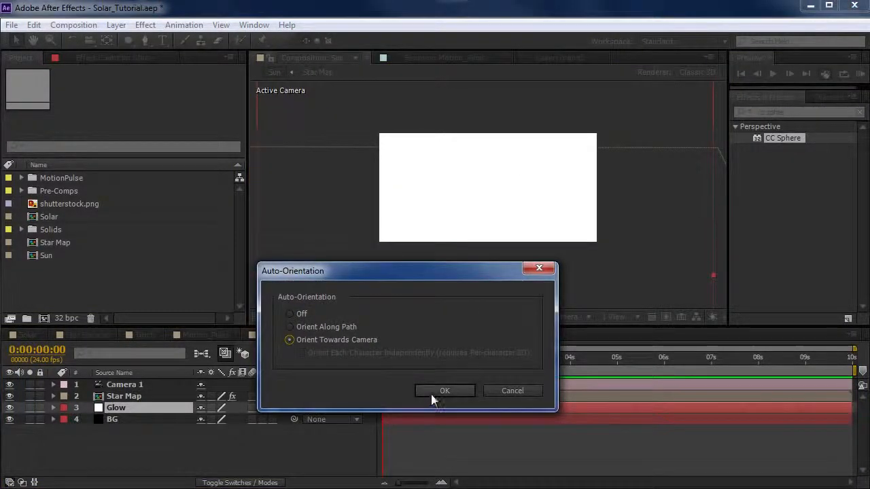
{"action": "left_click", "coordinate": [434, 391]}
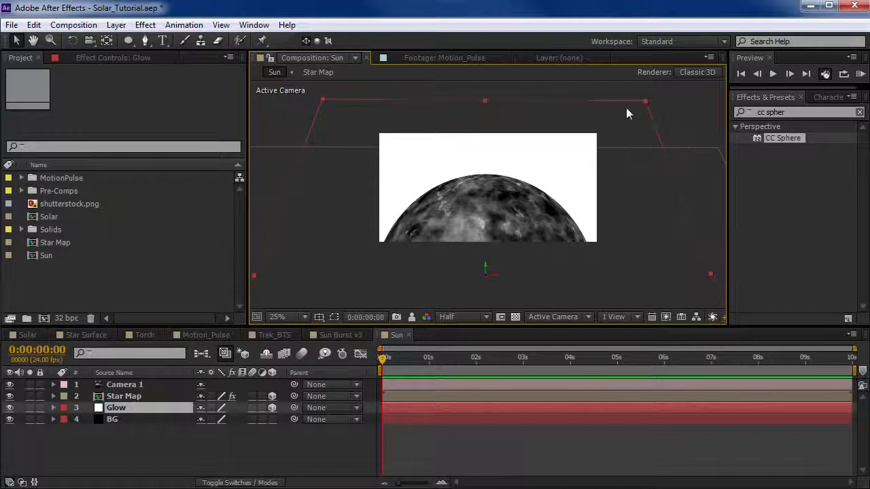
Scale the Glow layer down to 49% so its circle matches the outline of the sphere.
{"action": "key", "text": "s"}
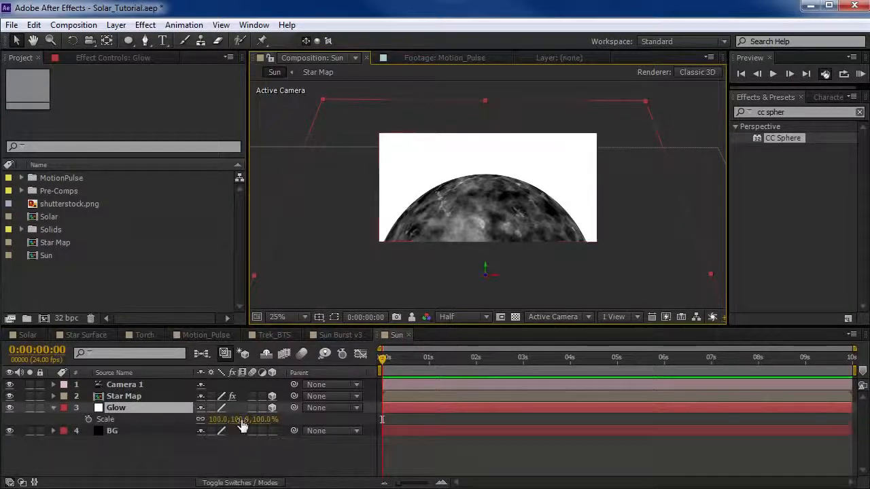
{"action": "left_click_drag", "start_coordinate": [243, 421], "coordinate": [222, 419]}
{"action": "scroll", "coordinate": [482, 198], "scroll_direction": "up", "scroll_amount": 2}
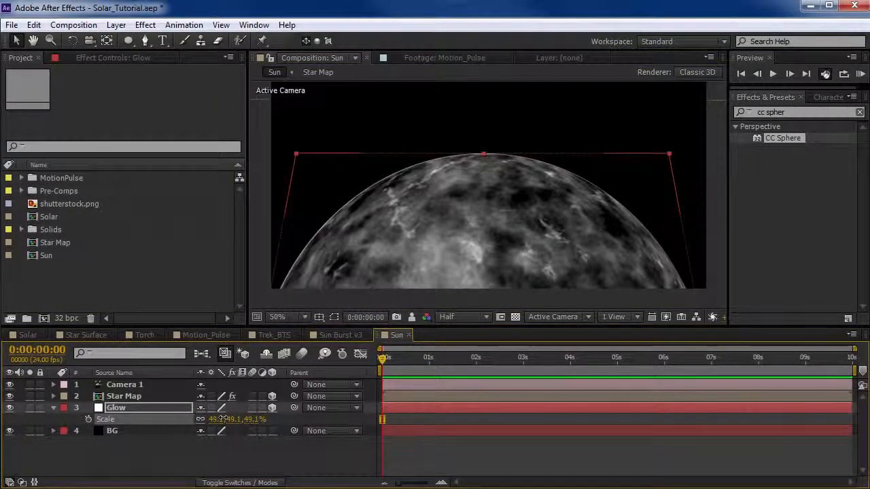
{"action": "left_click_drag", "start_coordinate": [222, 420], "coordinate": [221, 420]}
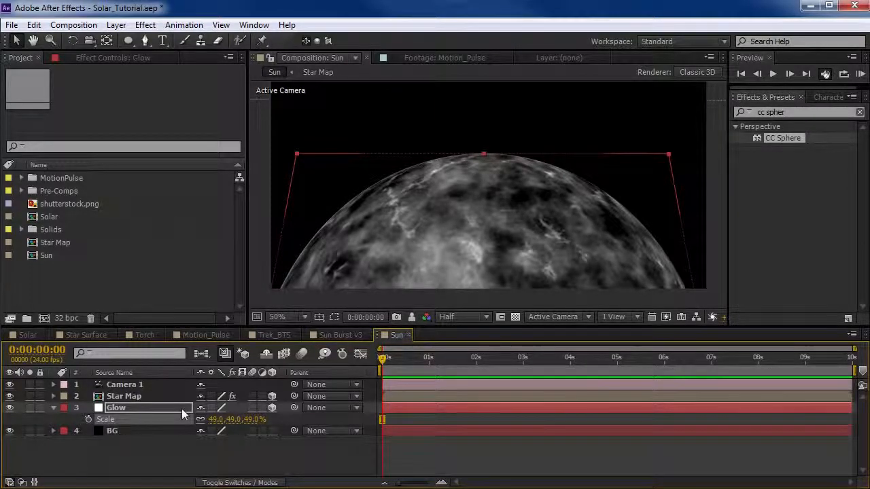
{"action": "key", "text": "f"}
{"action": "key", "text": "f"}
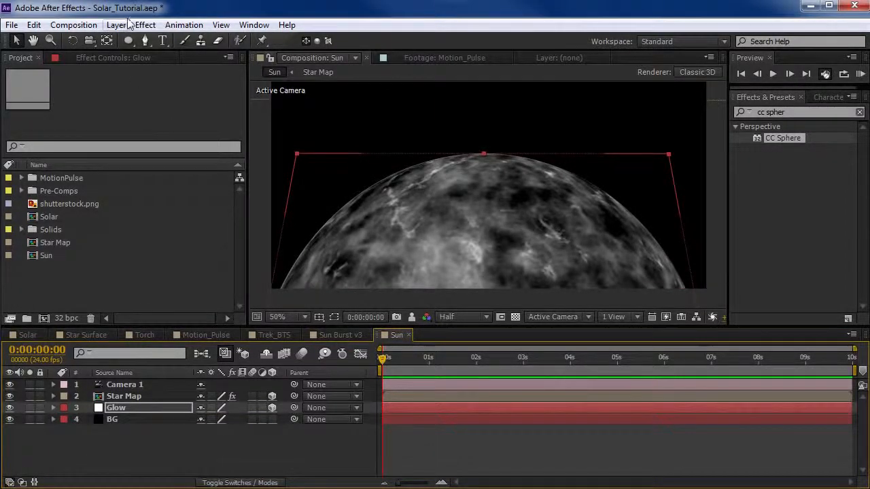
Apply Fast Blur to the Glow layer with a Blurriness of 77 to form a halo around the sphere.
{"action": "left_click", "coordinate": [145, 25]}
{"action": "mouse_move", "coordinate": [183, 121]}
{"action": "left_click", "coordinate": [375, 270]}
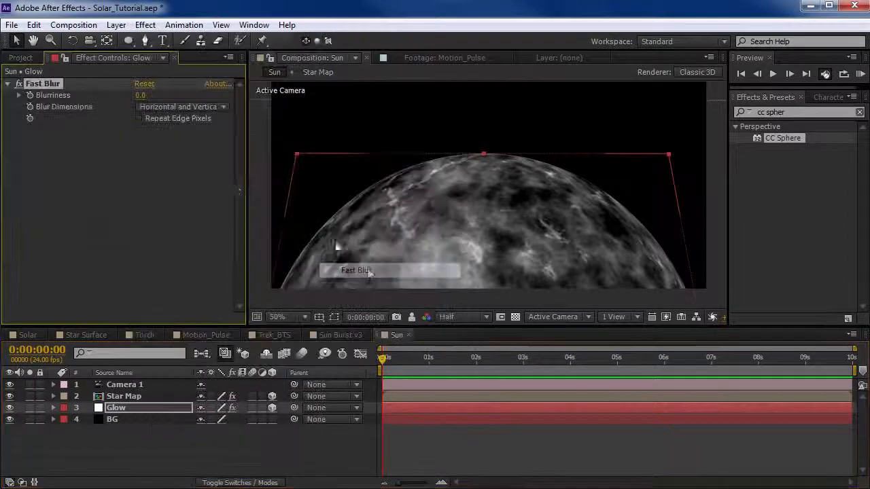
{"action": "left_click_drag", "start_coordinate": [142, 95], "coordinate": [747, 81]}
Duplicate the blurred Glow layer, giving the upper copy a Blurriness of 608 and an Opacity of 84%.
{"action": "left_click", "coordinate": [116, 409]}
{"action": "key", "text": "ctrl+d"}
{"action": "key", "text": "t"}
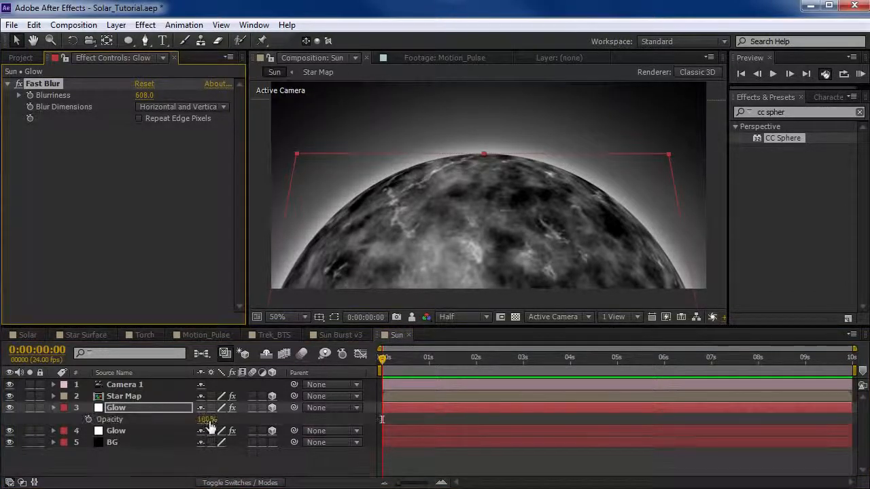
{"action": "left_click_drag", "start_coordinate": [207, 419], "coordinate": [194, 443]}
Set the lower Glow layer's Opacity to 88% and Blurriness to 71, and hide the layer controls in the viewer.
{"action": "left_click", "coordinate": [115, 430]}
{"action": "key", "text": "t"}
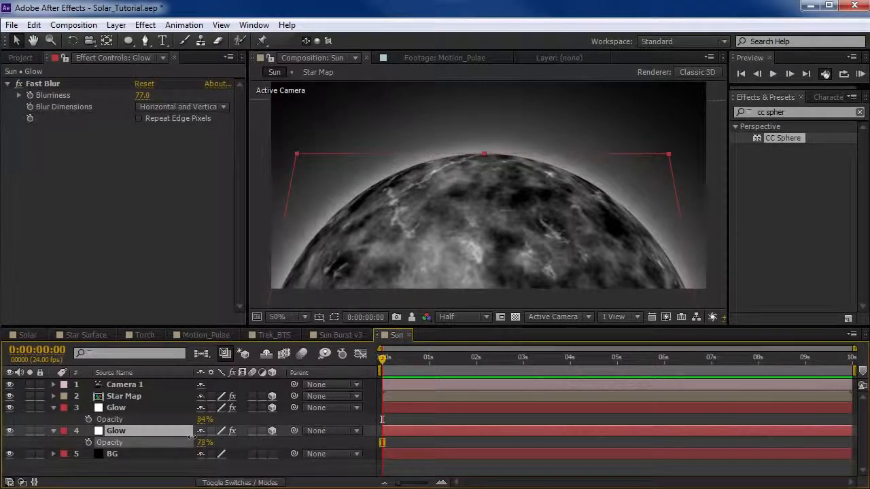
{"action": "left_click_drag", "start_coordinate": [141, 97], "coordinate": [155, 97]}
{"action": "left_click", "coordinate": [123, 433]}
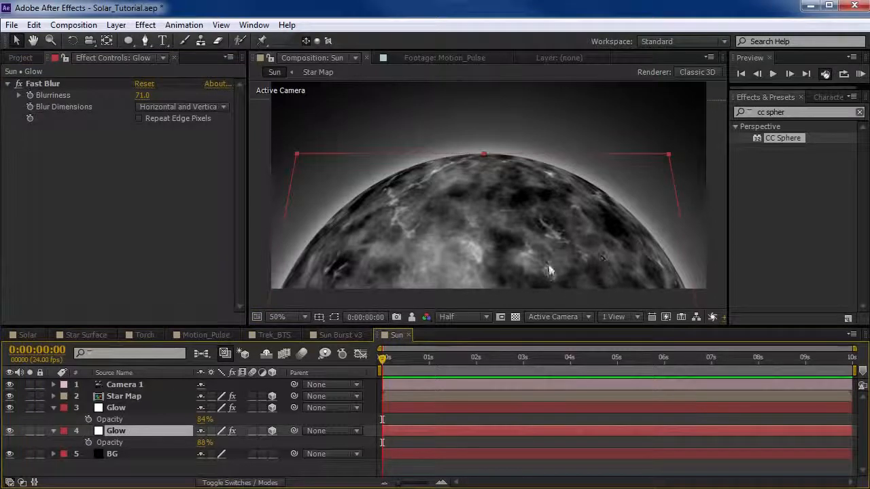
{"action": "key", "text": "ctrl+shift+h"}
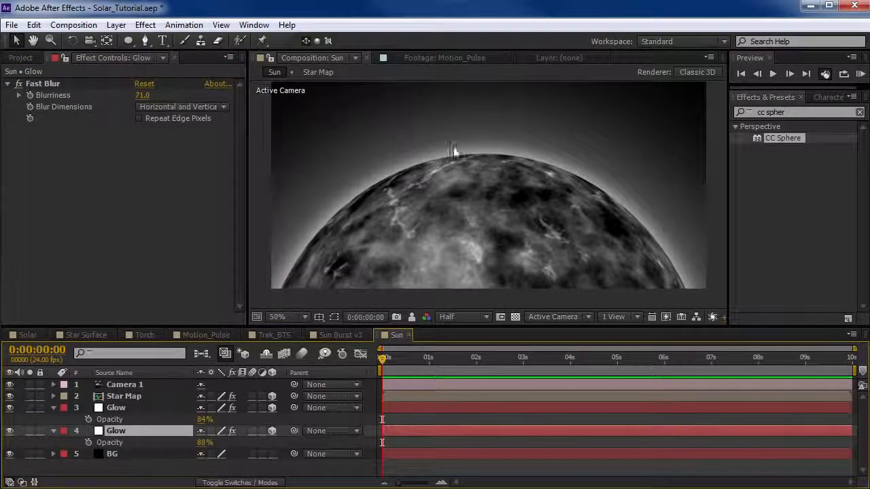
Pull back and orbit the camera to check the glow around the whole sphere, and undo the camera moves.
{"action": "key", "text": "c"}
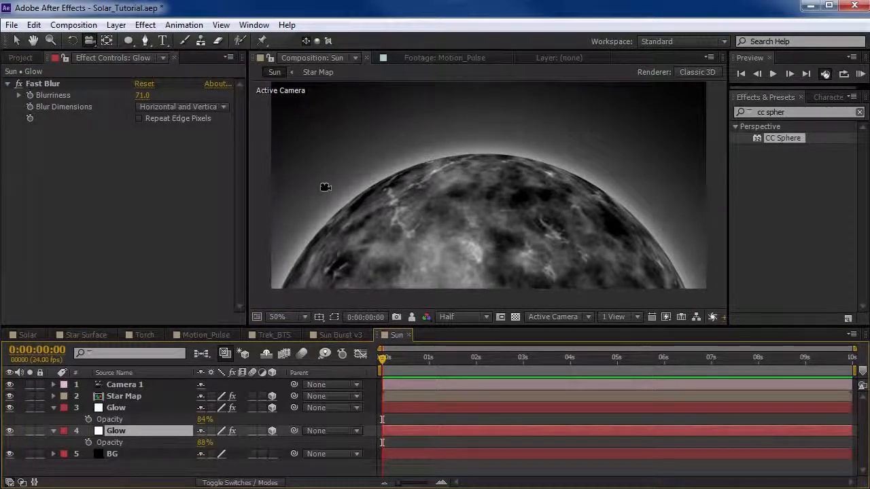
{"action": "left_click_drag", "start_coordinate": [524, 176], "coordinate": [504, 213]}
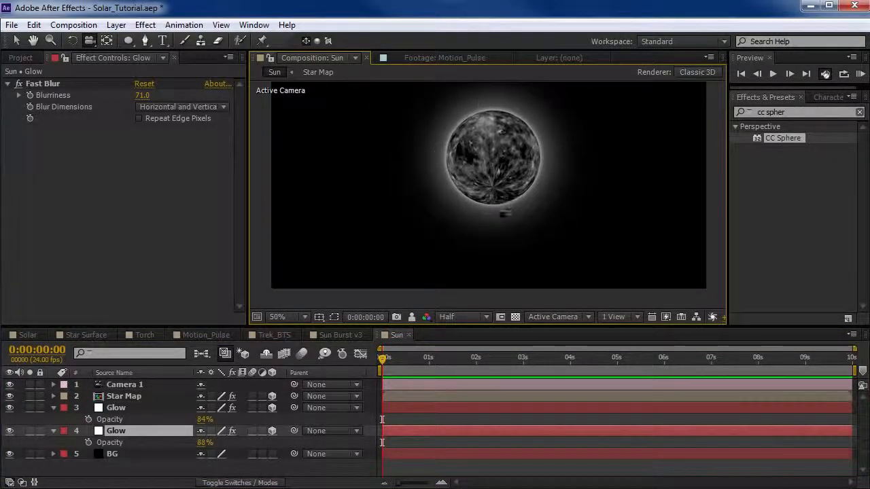
{"action": "left_click_drag", "start_coordinate": [503, 132], "coordinate": [525, 208]}
{"action": "key", "text": "ctrl+z"}
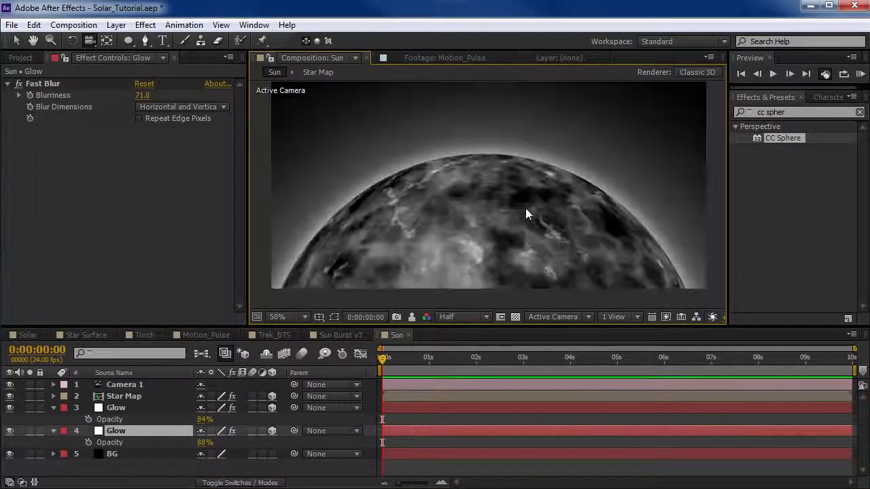
Duplicate the upper Glow layer, place the copy above Star Map and delete its Fast Blur effect.
{"action": "left_click", "coordinate": [114, 411]}
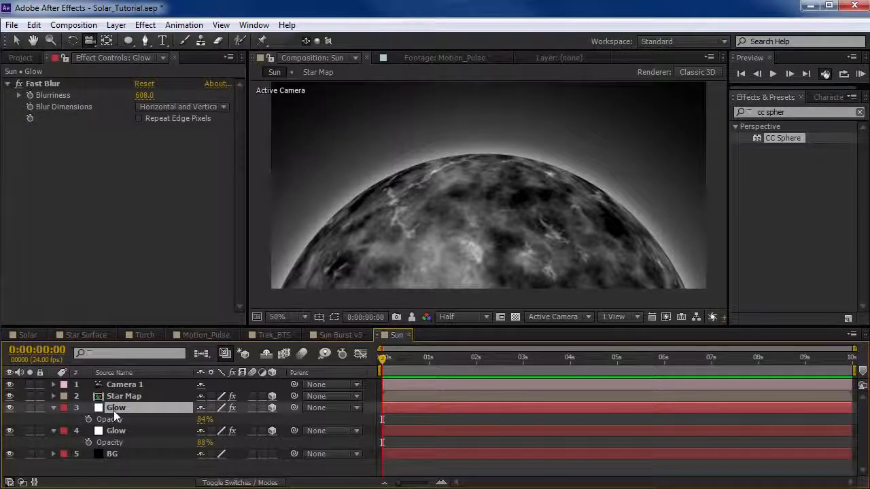
{"action": "key", "text": "ctrl+d"}
{"action": "left_click_drag", "start_coordinate": [113, 410], "coordinate": [116, 397]}
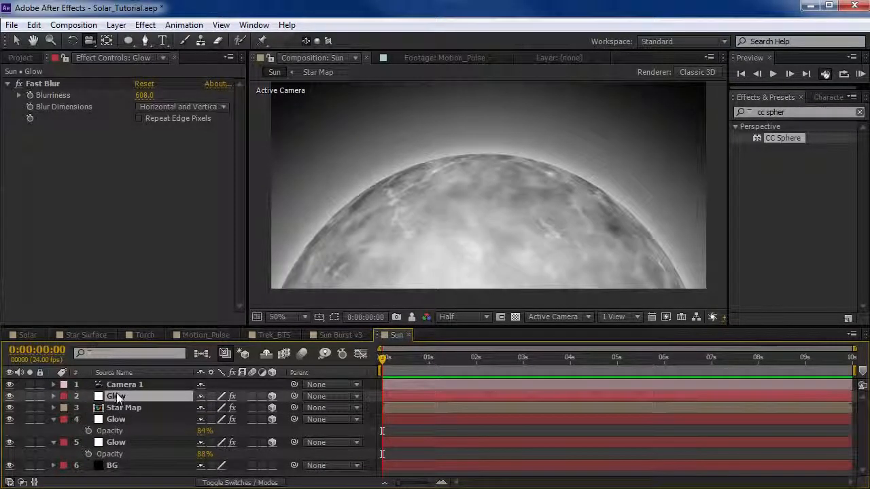
{"action": "left_click", "coordinate": [52, 82]}
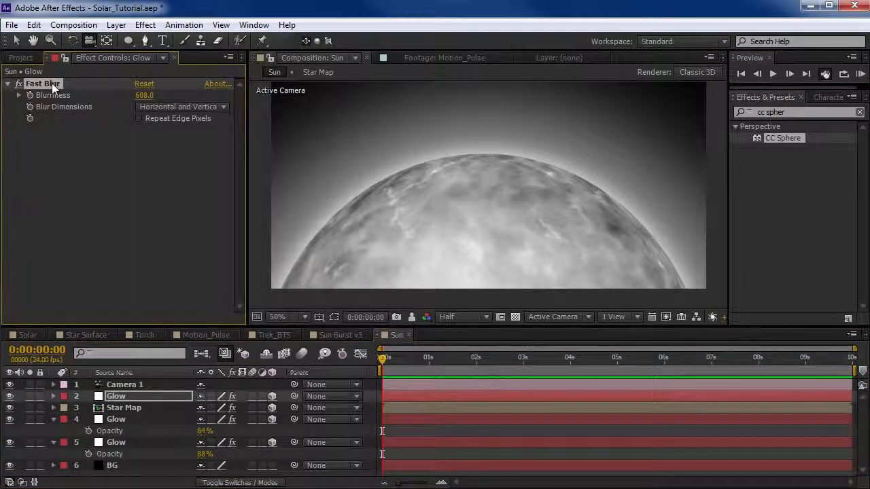
{"action": "key", "text": "Delete"}
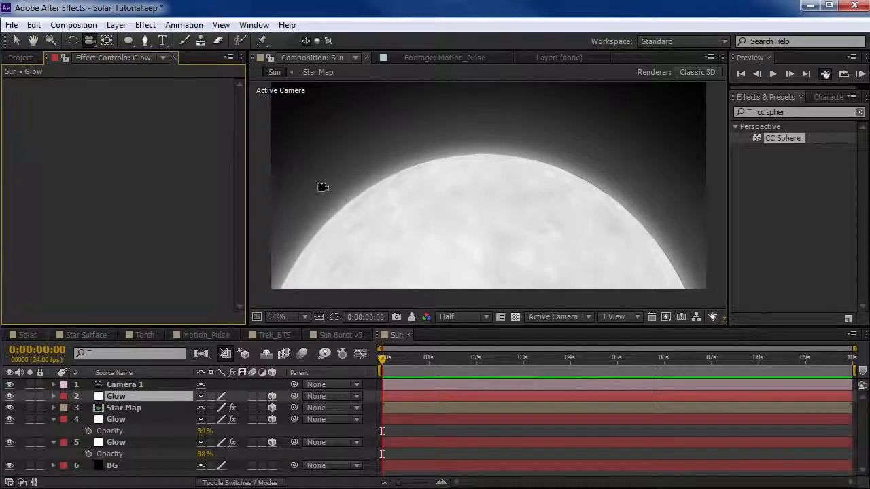
Duplicate Mask 1 on the top Glow layer and set the new Mask 2 to Subtract.
{"action": "left_click", "coordinate": [270, 272]}
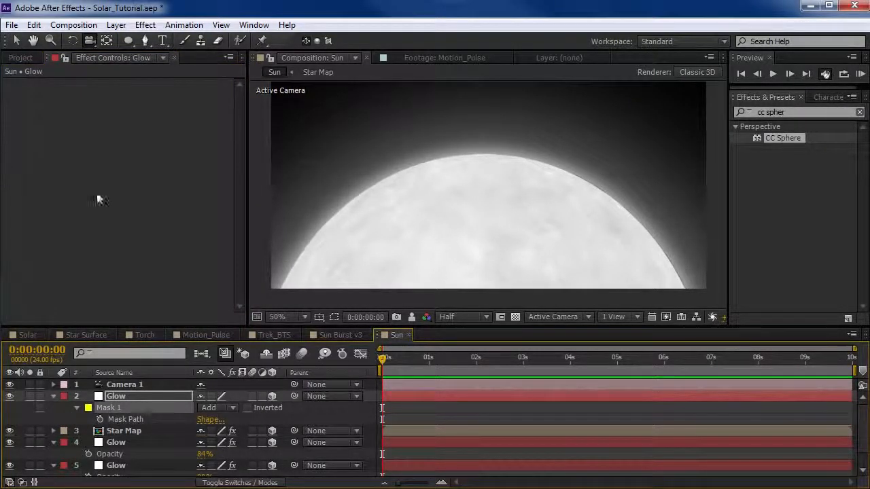
{"action": "left_click", "coordinate": [35, 26]}
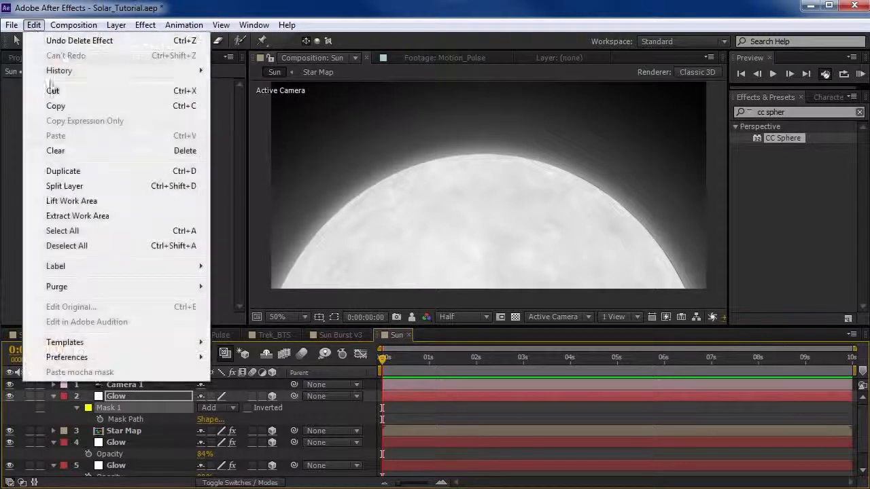
{"action": "left_click", "coordinate": [68, 171]}
{"action": "left_click", "coordinate": [215, 442]}
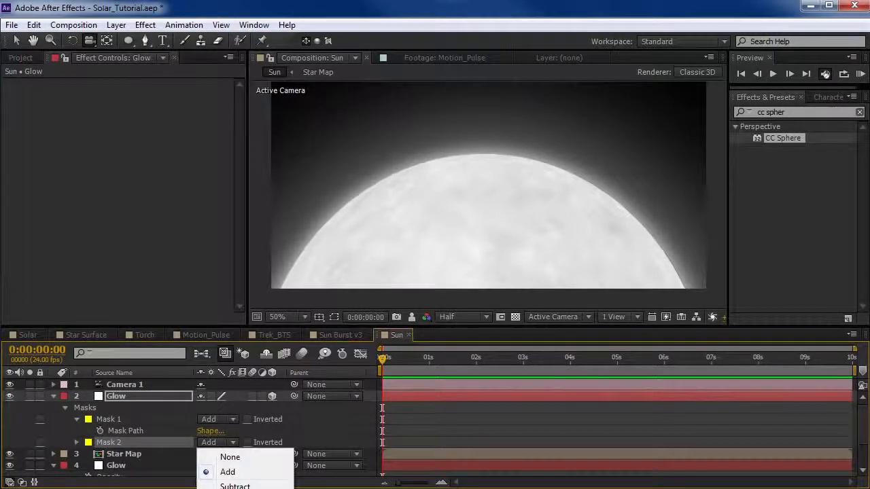
{"action": "left_click", "coordinate": [236, 486]}
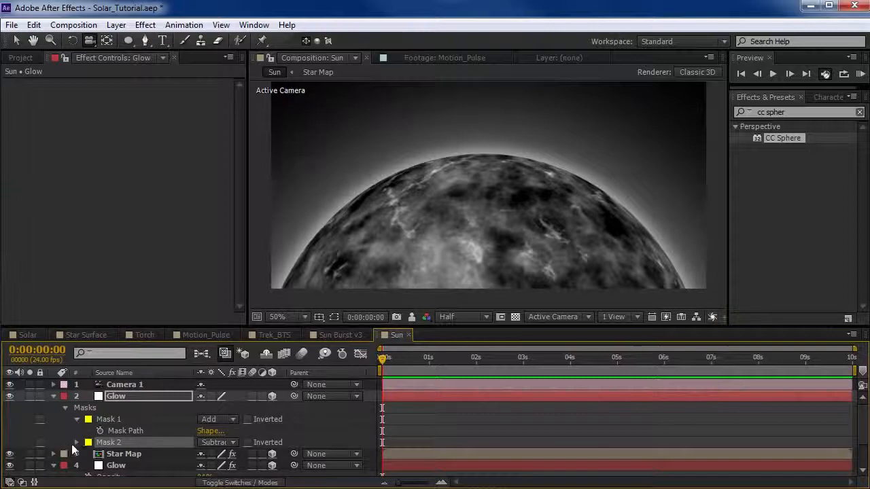
Set Mask 2's Mask Feather to 115 pixels to leave a soft inner glow along the sphere's edge.
{"action": "left_click", "coordinate": [78, 443]}
{"action": "left_click", "coordinate": [116, 412]}
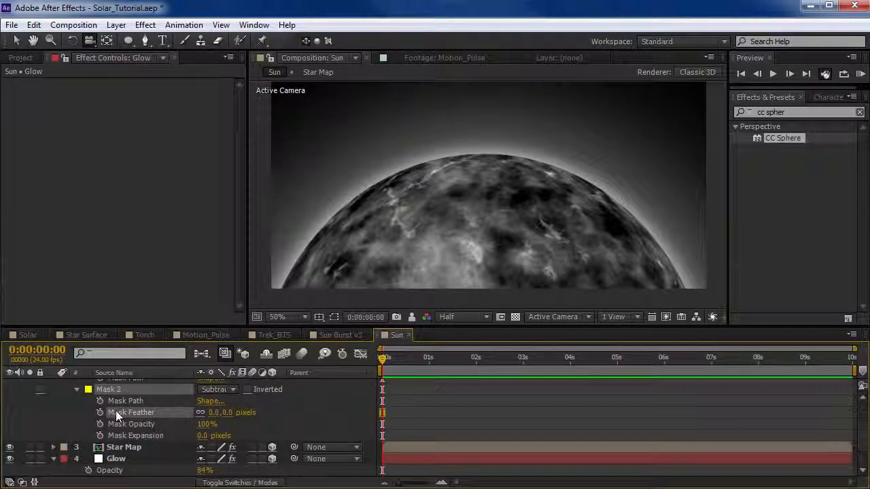
{"action": "left_click_drag", "start_coordinate": [219, 413], "coordinate": [294, 409]}
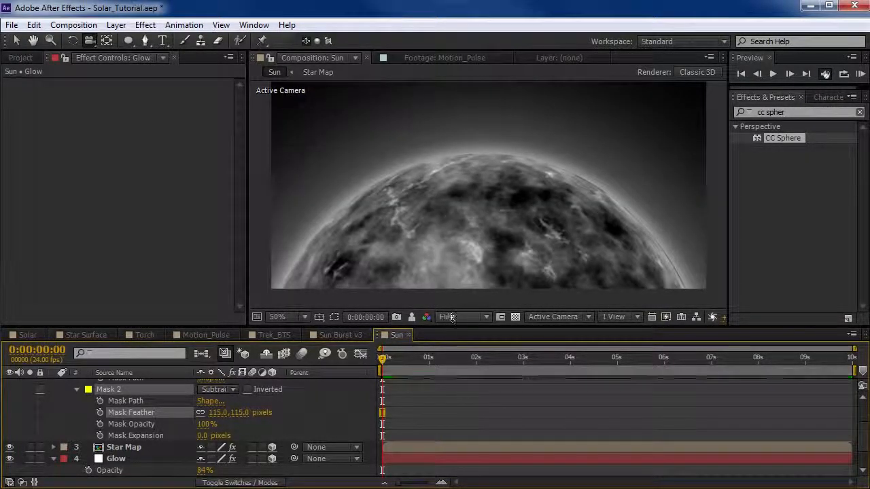
Switch the preview to Full resolution and set Mask 1's Mask Expansion to 1.0 pixels to cover the dark line along the sphere's edge.
{"action": "scroll", "coordinate": [475, 169], "scroll_direction": "up", "scroll_amount": 2}
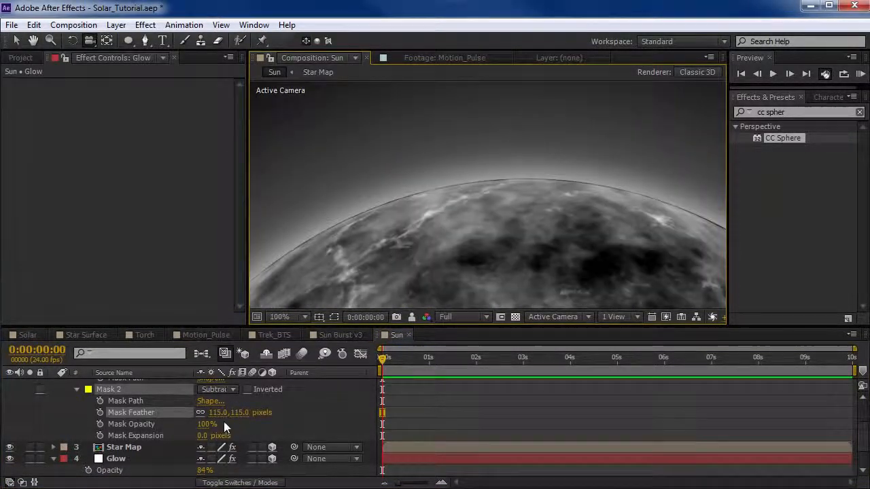
{"action": "scroll", "coordinate": [203, 421], "scroll_direction": "up", "scroll_amount": 2}
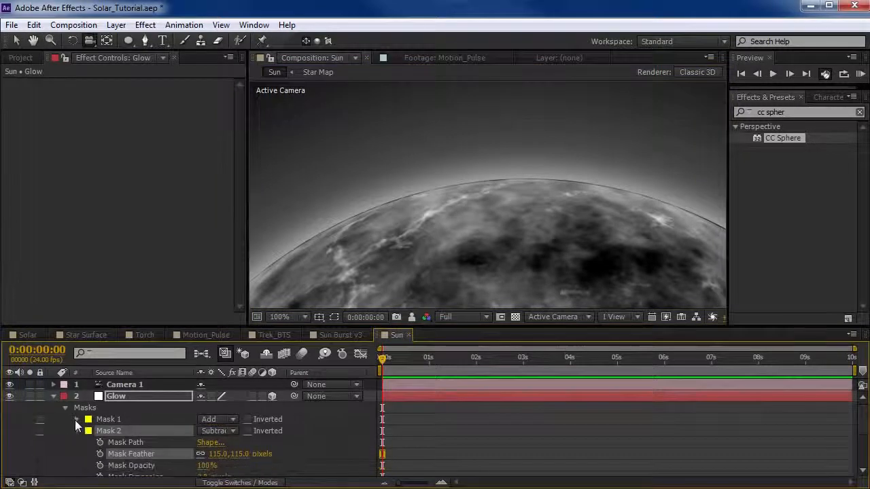
{"action": "left_click", "coordinate": [76, 419]}
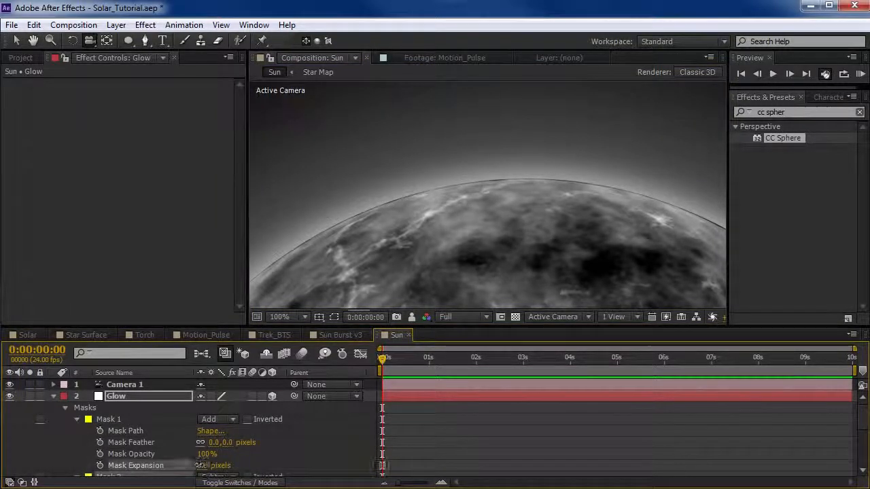
{"action": "left_click", "coordinate": [202, 465]}
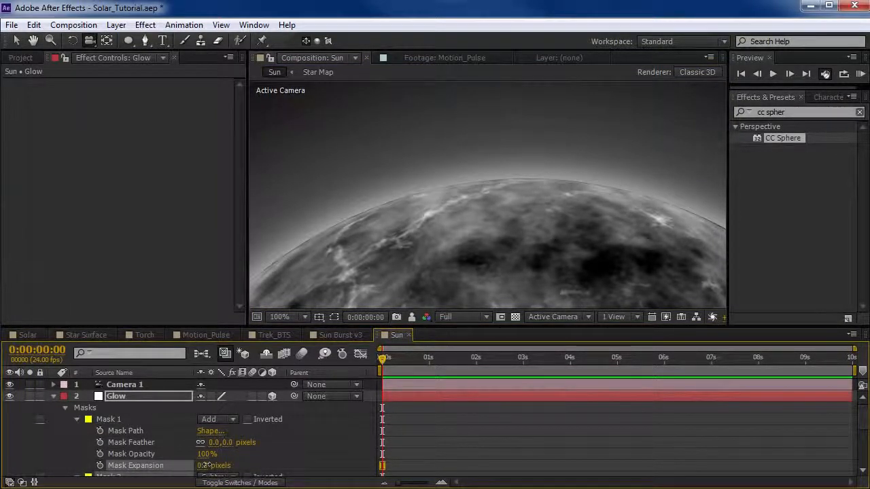
{"action": "left_click_drag", "start_coordinate": [207, 465], "coordinate": [211, 465]}
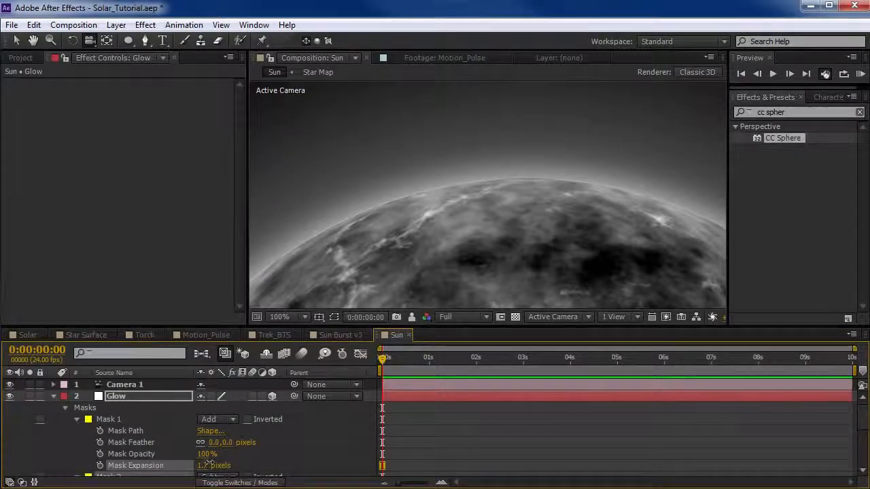
{"action": "scroll", "coordinate": [495, 177], "scroll_direction": "down", "scroll_amount": 2}
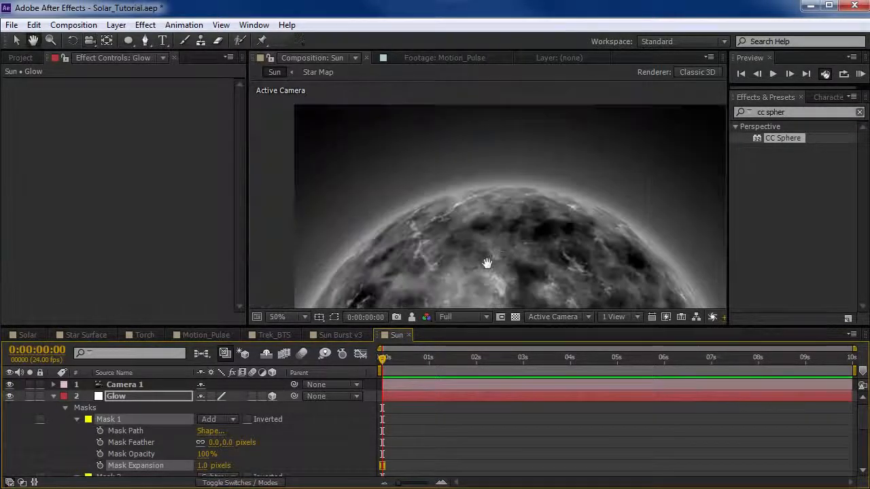
Switch the preview to Half resolution and duplicate the top Glow layer in the Sun composition.
{"action": "left_click", "coordinate": [459, 315]}
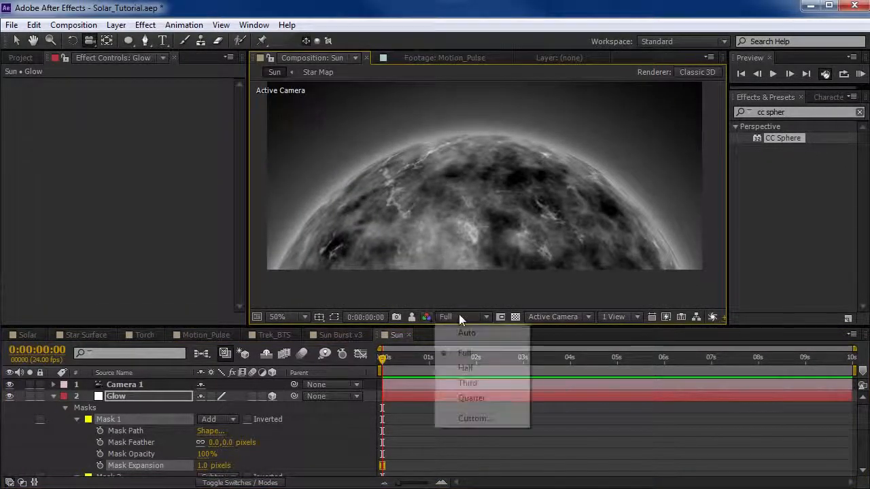
{"action": "left_click", "coordinate": [468, 367]}
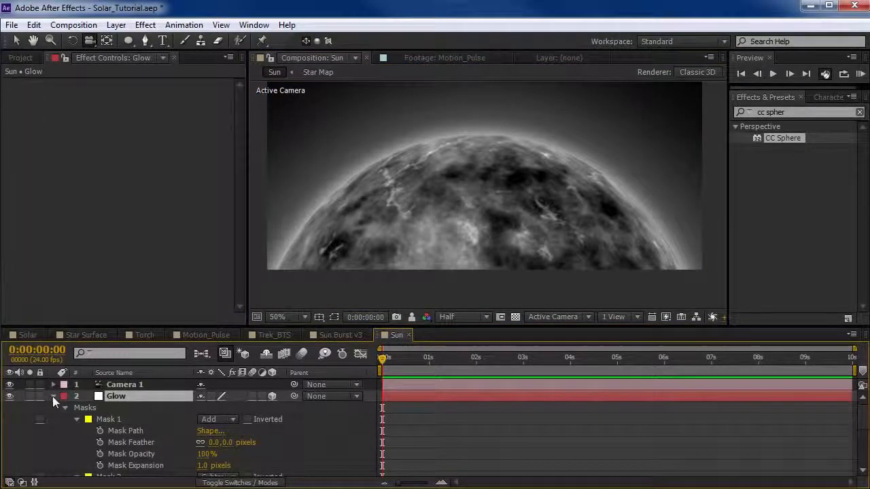
{"action": "left_click", "coordinate": [53, 396]}
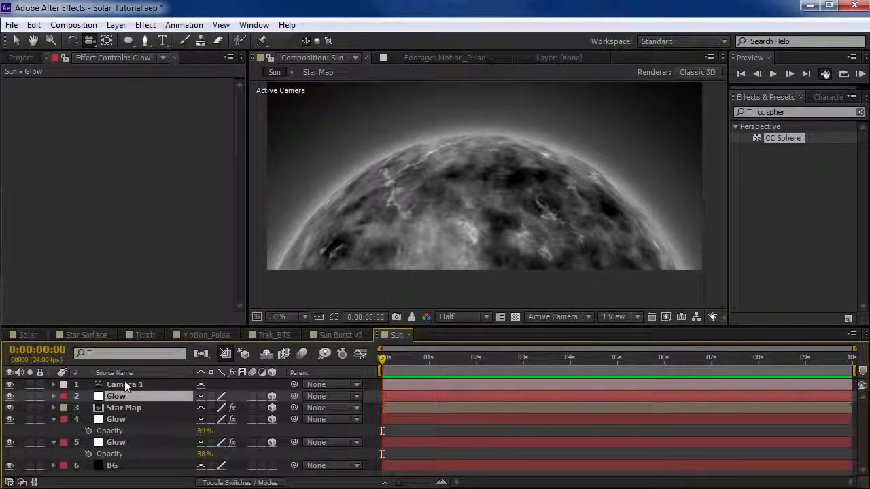
{"action": "key", "text": "ctrl+d"}
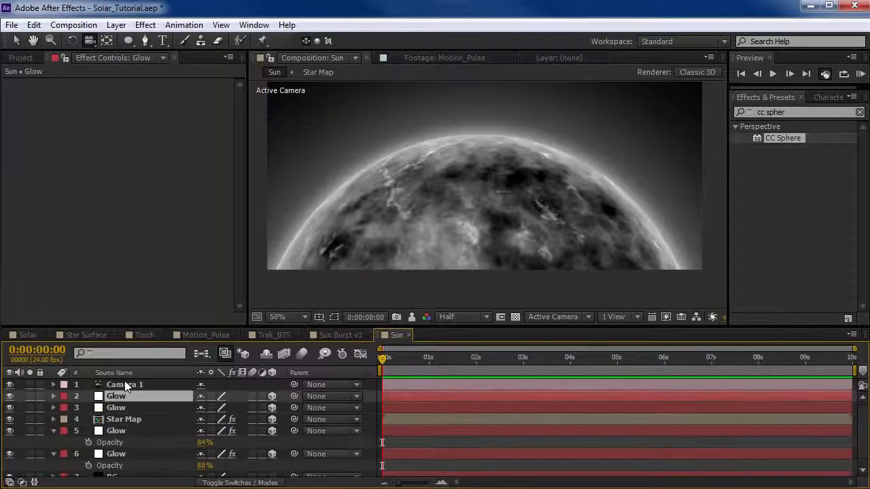
Set Mask 2's Mask Feather on the duplicated Glow layer to 29 pixels for a tighter rim glow.
{"action": "scroll", "coordinate": [481, 202], "scroll_direction": "up", "scroll_amount": 2}
{"action": "left_click", "coordinate": [53, 396]}
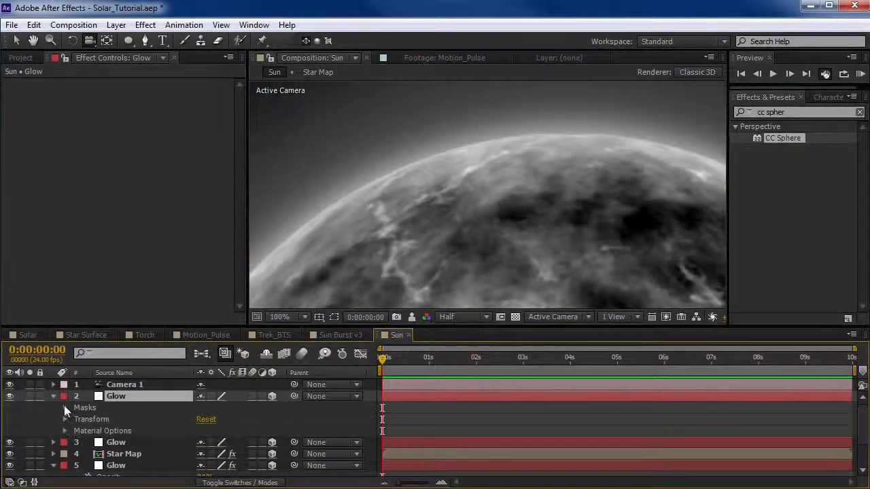
{"action": "left_click", "coordinate": [65, 408]}
{"action": "left_click", "coordinate": [76, 431]}
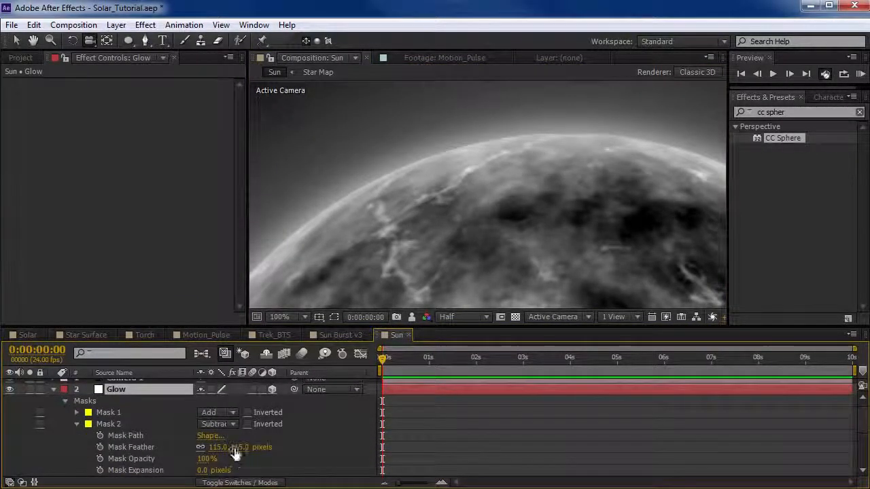
{"action": "left_click_drag", "start_coordinate": [237, 449], "coordinate": [162, 451]}
{"action": "scroll", "coordinate": [582, 174], "scroll_direction": "down", "scroll_amount": 1}
{"action": "left_click_drag", "start_coordinate": [559, 222], "coordinate": [517, 150]}
{"action": "key", "text": "c"}
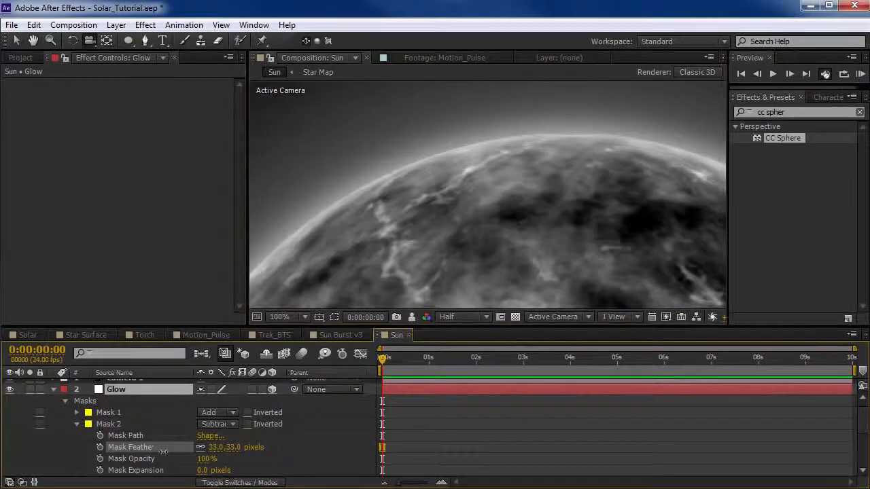
{"action": "left_click_drag", "start_coordinate": [160, 451], "coordinate": [163, 452]}
{"action": "scroll", "coordinate": [577, 194], "scroll_direction": "down", "scroll_amount": 1}
{"action": "key", "text": "space"}
{"action": "left_click_drag", "start_coordinate": [574, 260], "coordinate": [529, 189]}
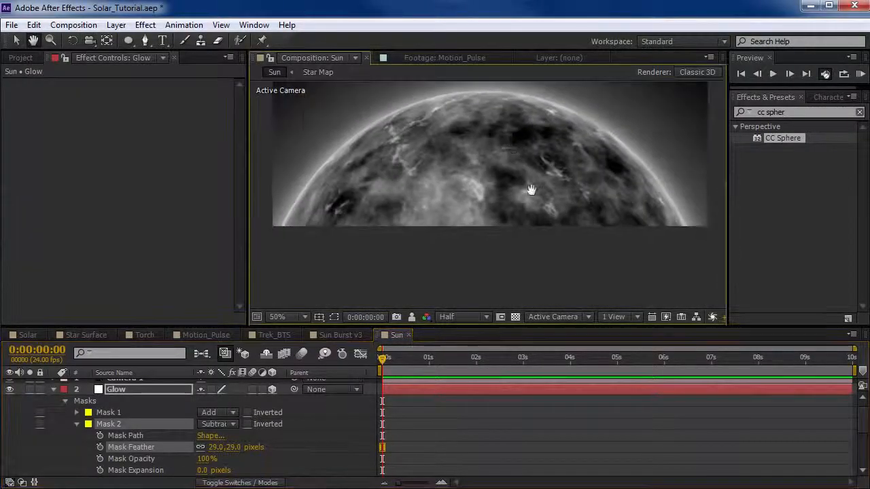
Reframe the shot with the camera so the sun sits lower in the frame, and deselect all layers.
{"action": "left_click_drag", "start_coordinate": [501, 156], "coordinate": [250, 317]}
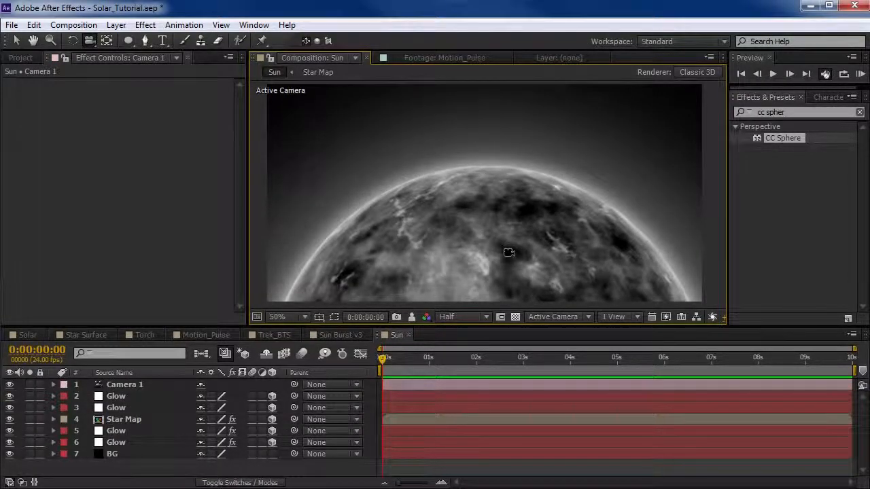
{"action": "left_click", "coordinate": [182, 468]}
{"action": "key", "text": "v"}
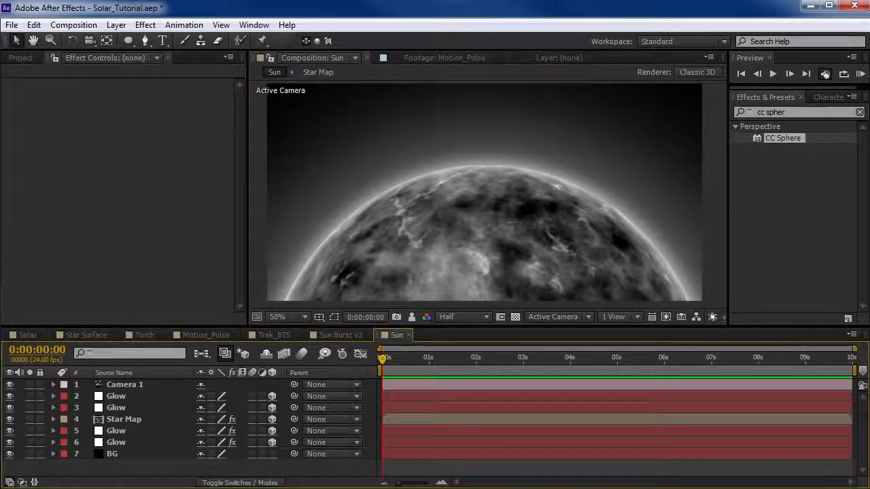
Create a white 1280 × 640 px solid named Torch in the Sun composition.
{"action": "left_click", "coordinate": [116, 24]}
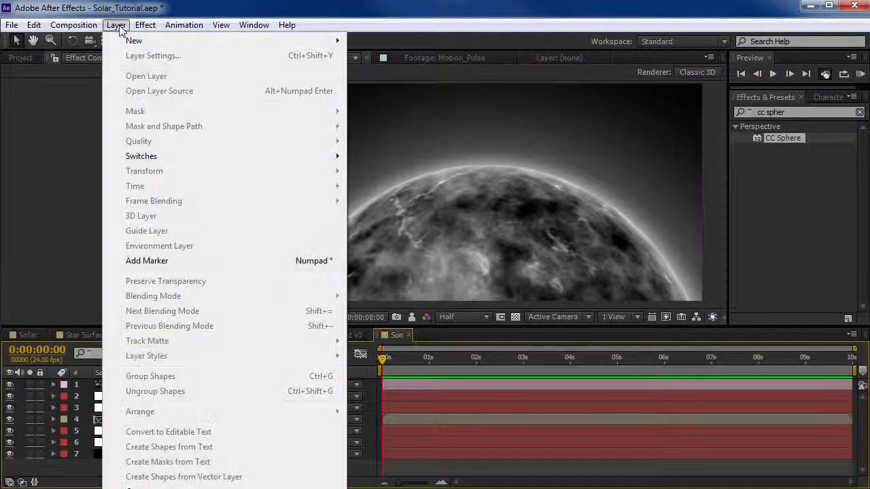
{"action": "mouse_move", "coordinate": [251, 44]}
{"action": "left_click", "coordinate": [378, 55]}
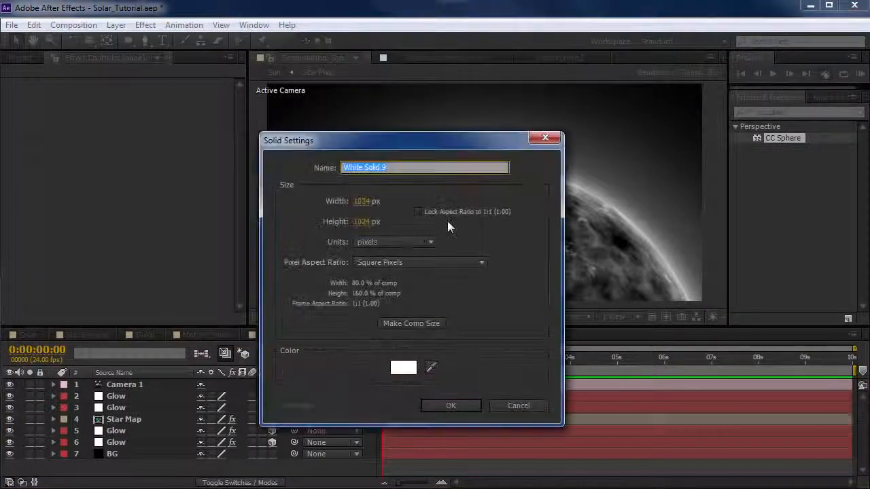
{"action": "type", "text": "Torch"}
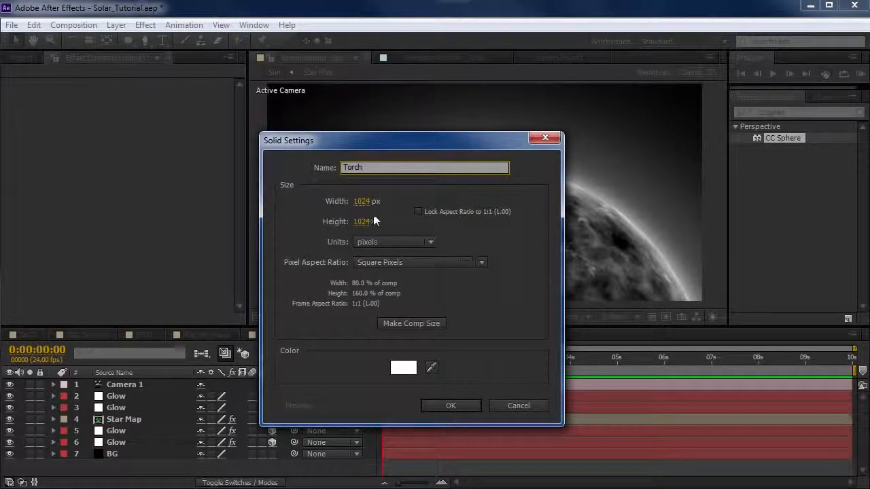
{"action": "left_click", "coordinate": [362, 202]}
{"action": "left_click", "coordinate": [362, 202]}
{"action": "type", "text": "1280"}
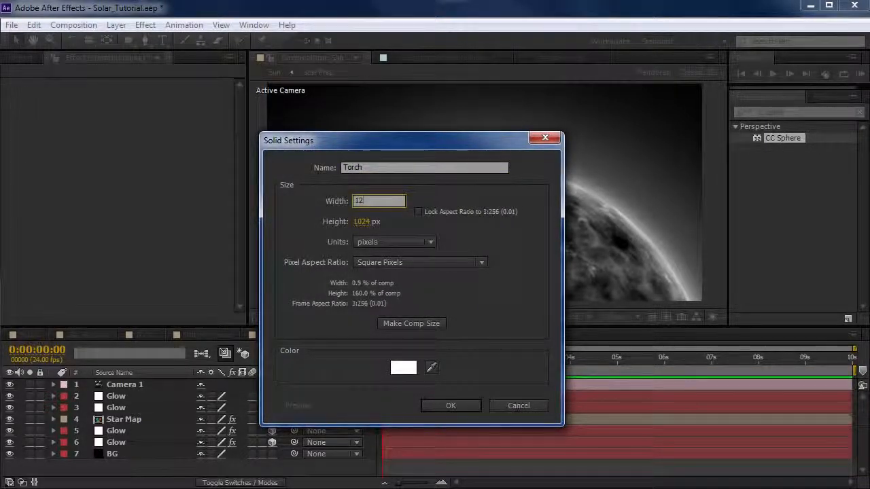
{"action": "key", "text": "Tab"}
{"action": "type", "text": "640"}
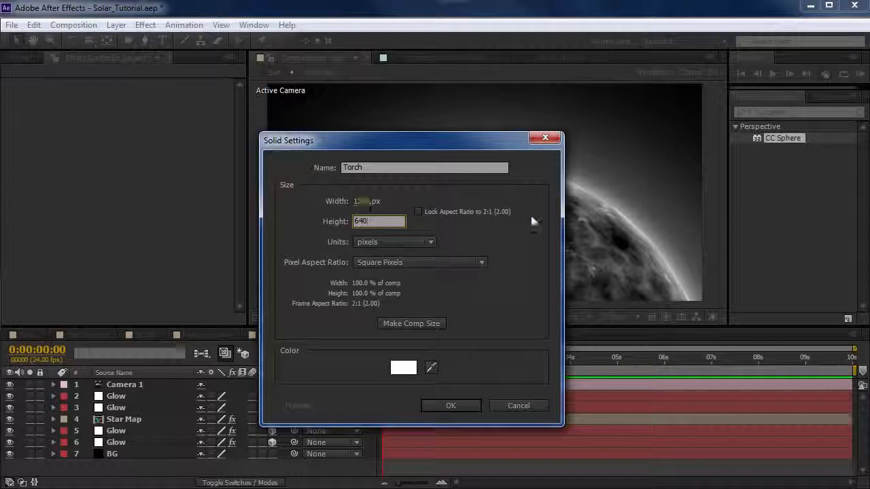
{"action": "left_click", "coordinate": [444, 407]}
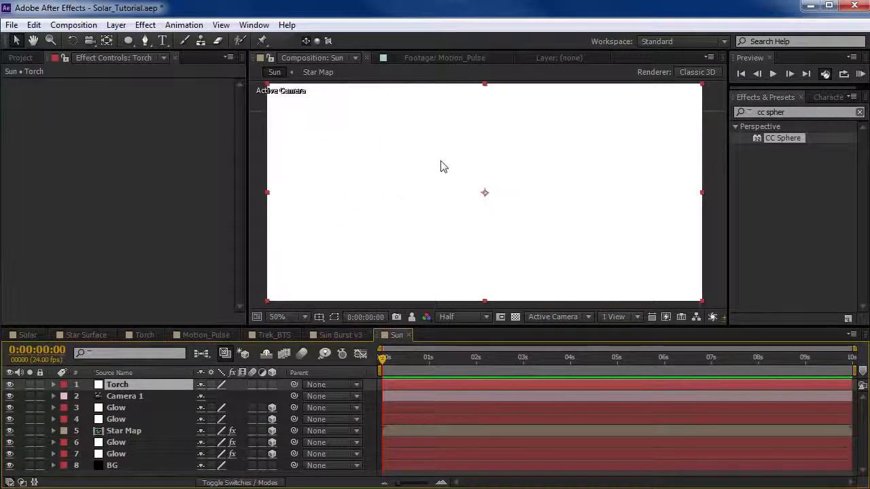
Pre-compose the solid as Torch, leaving all attributes in Sun, and open the new composition.
{"action": "left_click", "coordinate": [115, 25]}
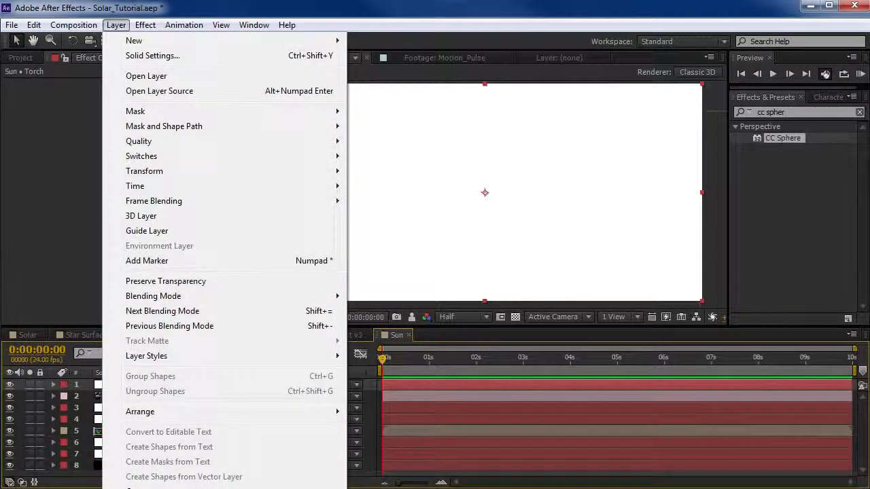
{"action": "key", "text": "ctrl+shift+c"}
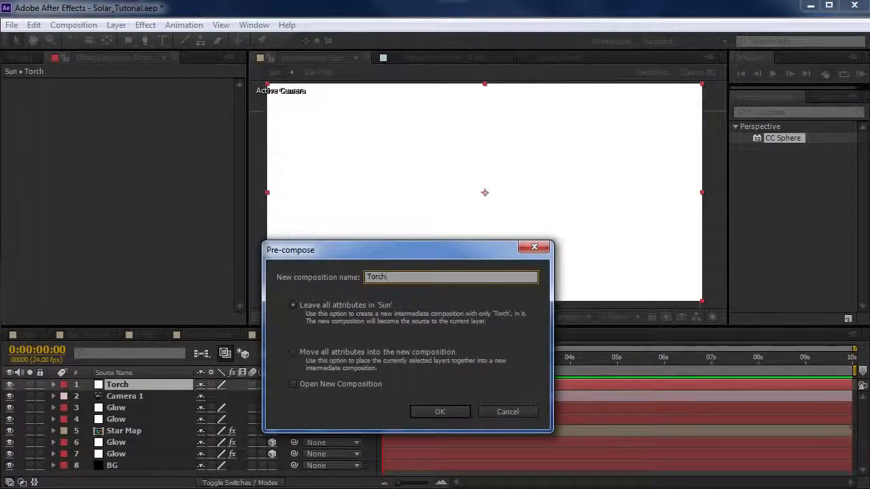
{"action": "left_click", "coordinate": [439, 412]}
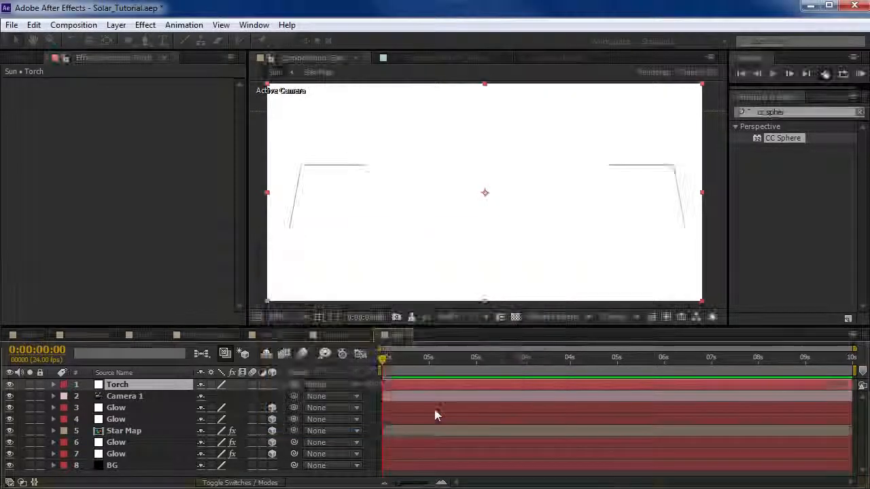
{"action": "double_click", "coordinate": [117, 384]}
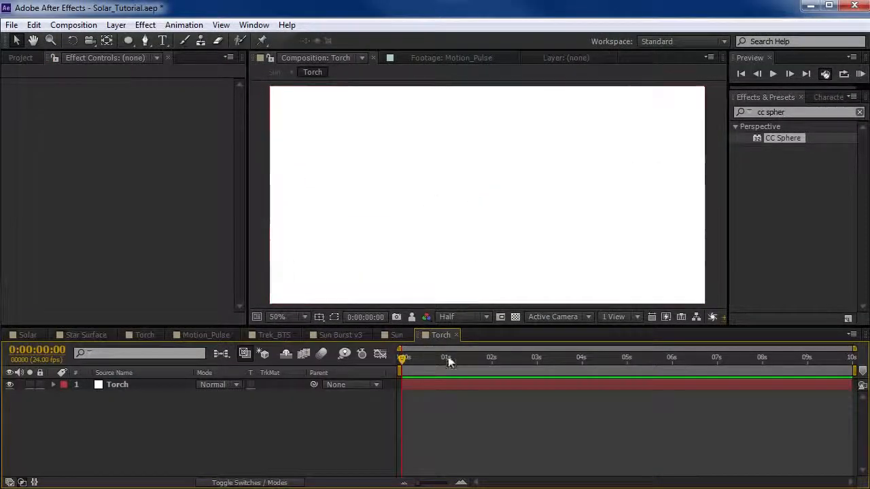
Apply the Fractal Noise effect to the Torch solid inside its composition.
{"action": "left_click", "coordinate": [429, 384]}
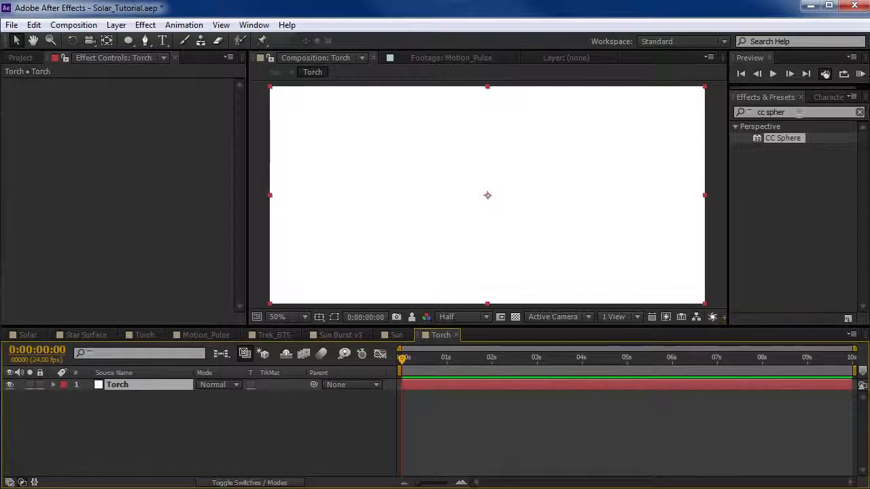
{"action": "left_click_drag", "start_coordinate": [796, 113], "coordinate": [635, 110]}
{"action": "type", "text": "fracta"}
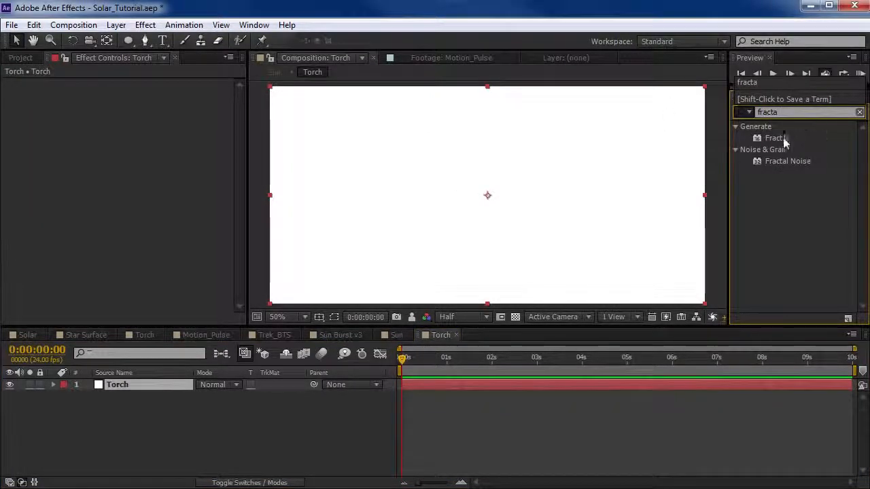
{"action": "left_click", "coordinate": [779, 161]}
{"action": "left_click_drag", "start_coordinate": [779, 161], "coordinate": [380, 182]}
Set the Fractal Noise's Fractal Type to Dynamic Progressive, keeping the Soft Linear noise type.
{"action": "left_click", "coordinate": [167, 106]}
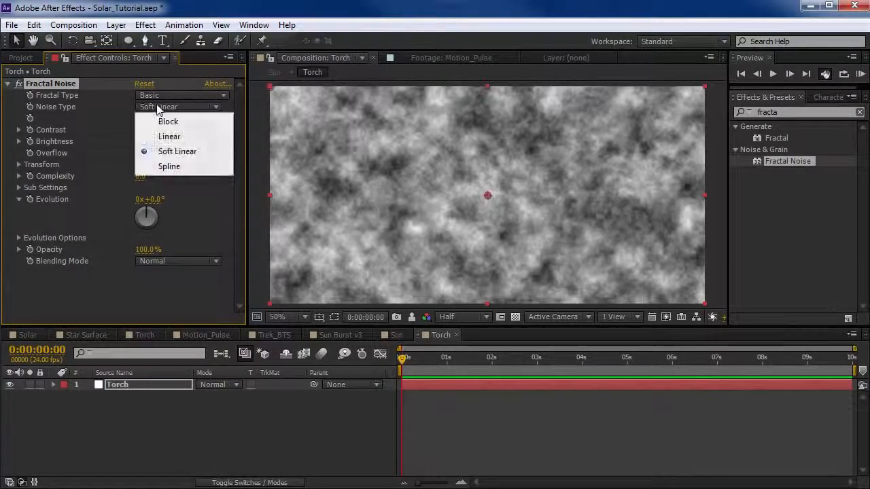
{"action": "left_click", "coordinate": [163, 95]}
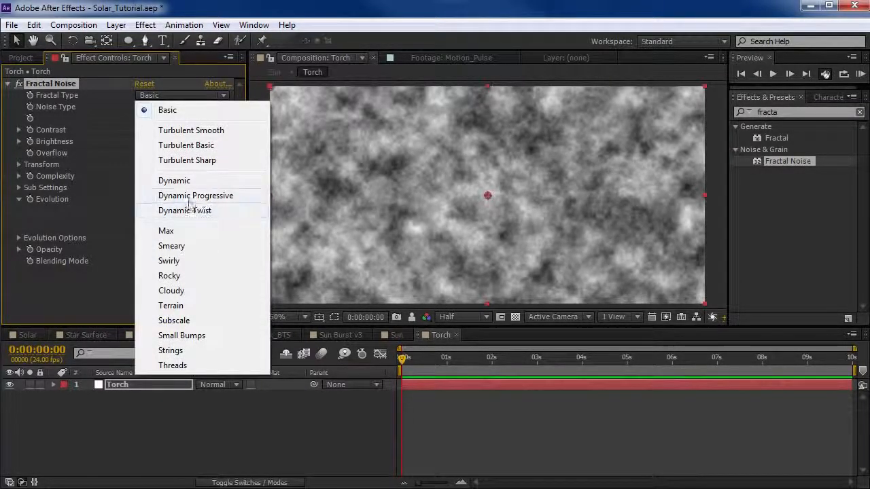
{"action": "left_click", "coordinate": [197, 195]}
{"action": "scroll", "coordinate": [476, 196], "scroll_direction": "up", "scroll_amount": 2}
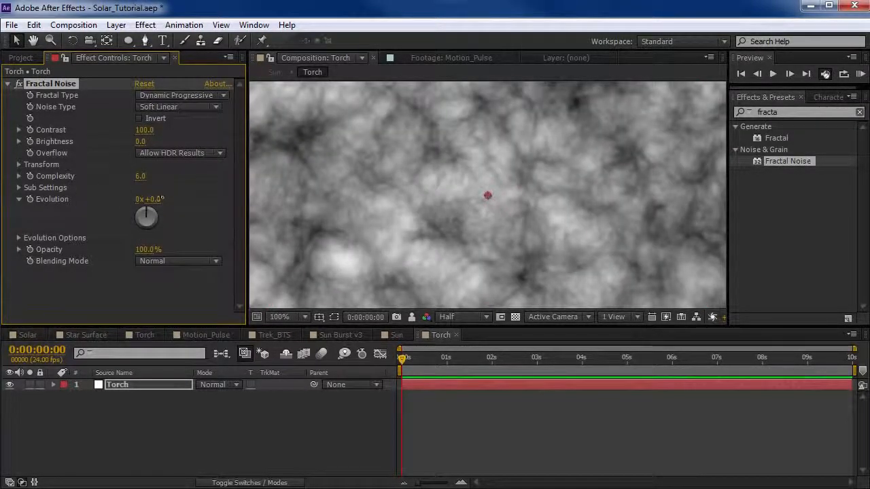
Set the Fractal Noise's Sub Rotation to 211° to turn the noise into wispy strands.
{"action": "left_click", "coordinate": [20, 188]}
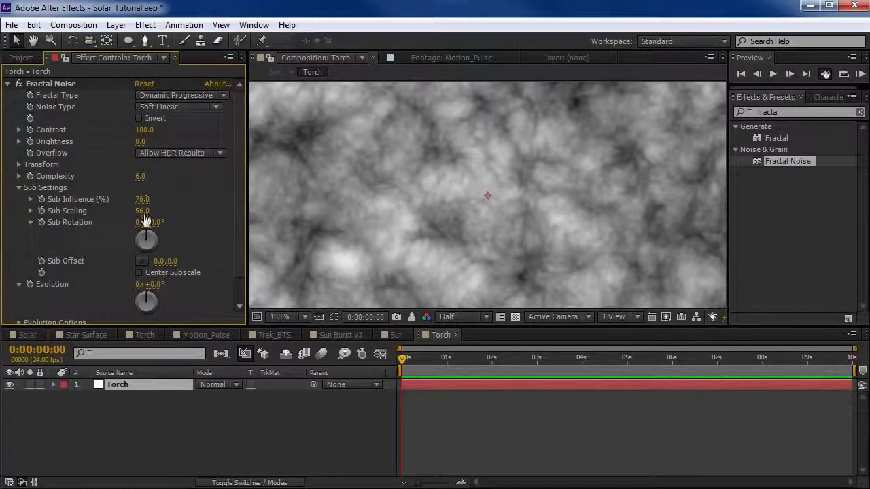
{"action": "left_click_drag", "start_coordinate": [156, 231], "coordinate": [292, 212]}
{"action": "scroll", "coordinate": [487, 195], "scroll_direction": "down", "scroll_amount": 2}
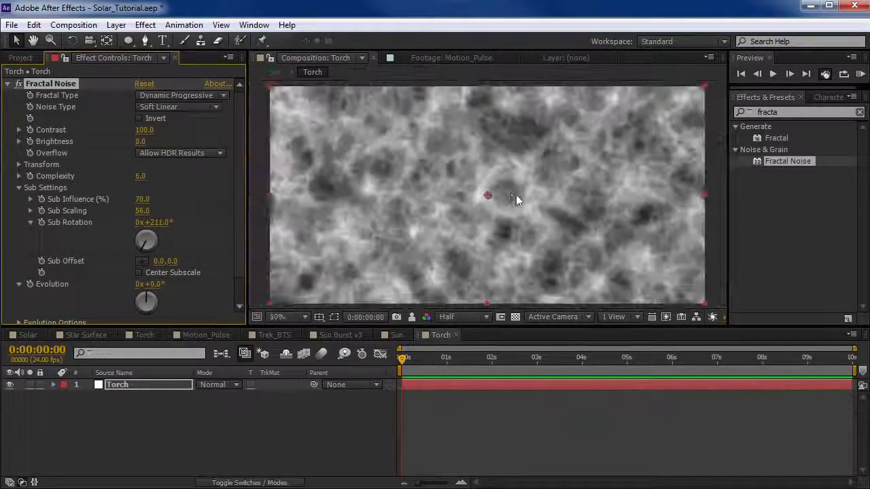
{"action": "scroll", "coordinate": [405, 201], "scroll_direction": "up", "scroll_amount": 2}
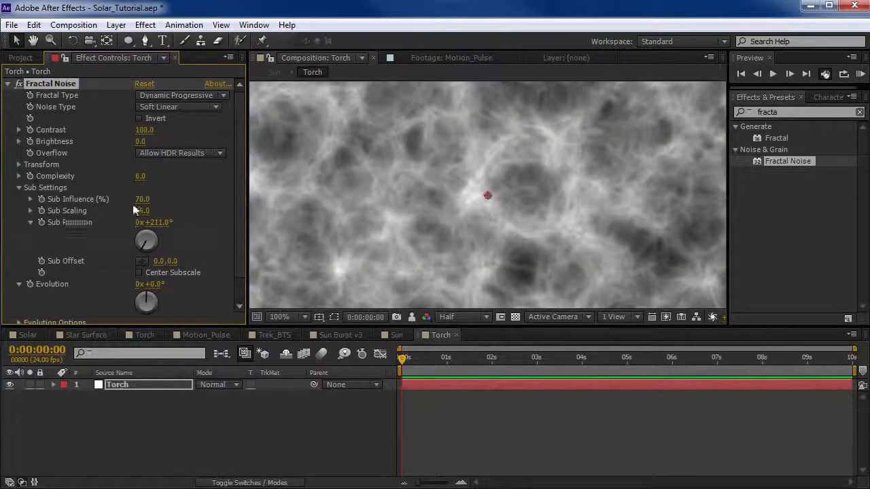
Set the Fractal Noise's Sub Influence to about 76.4% and Sub Scaling to about 57.1, with the preview at Full resolution.
{"action": "left_click_drag", "start_coordinate": [165, 199], "coordinate": [154, 205]}
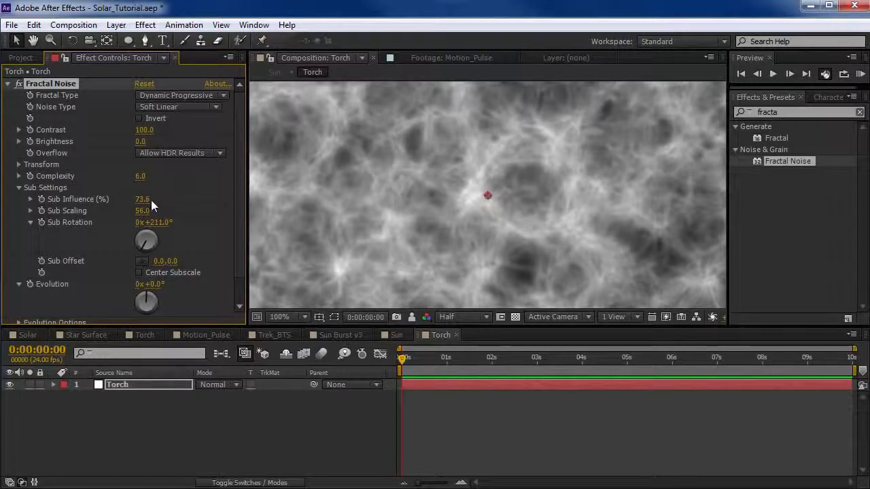
{"action": "left_click", "coordinate": [470, 314]}
{"action": "left_click", "coordinate": [462, 283]}
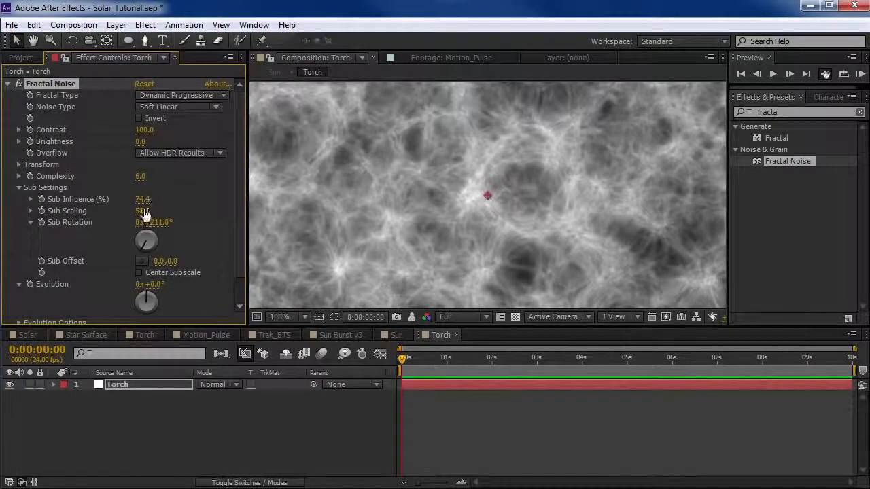
{"action": "mouse_move", "coordinate": [144, 211]}
{"action": "left_mouse_down"}
{"action": "mouse_move", "coordinate": [181, 208]}
{"action": "mouse_move", "coordinate": [128, 217]}
{"action": "mouse_move", "coordinate": [154, 213]}
{"action": "left_mouse_up"}
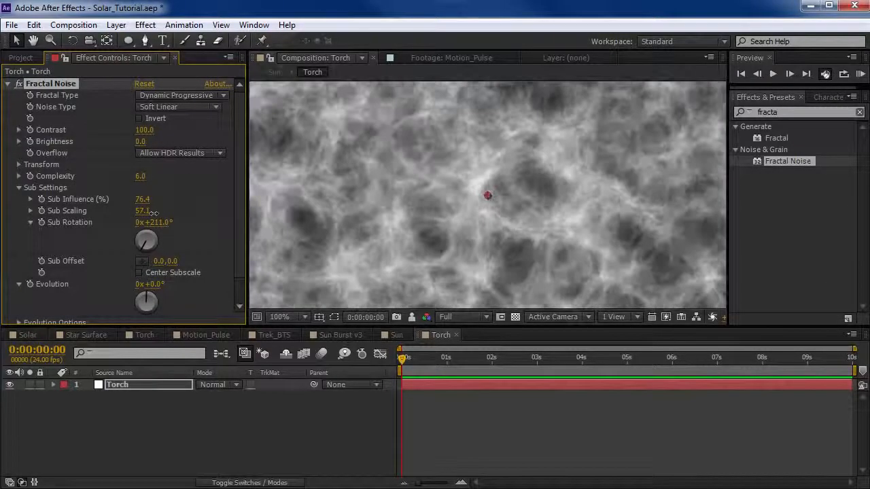
{"action": "scroll", "coordinate": [155, 180], "scroll_direction": "down", "scroll_amount": 1}
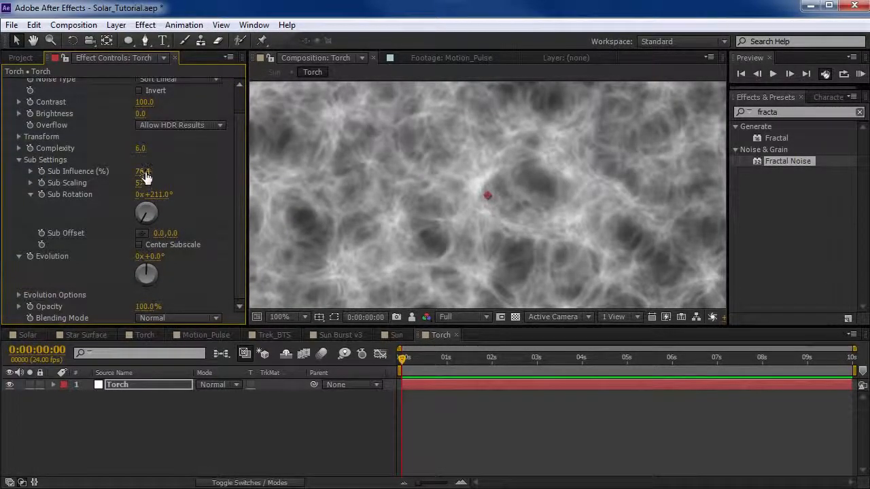
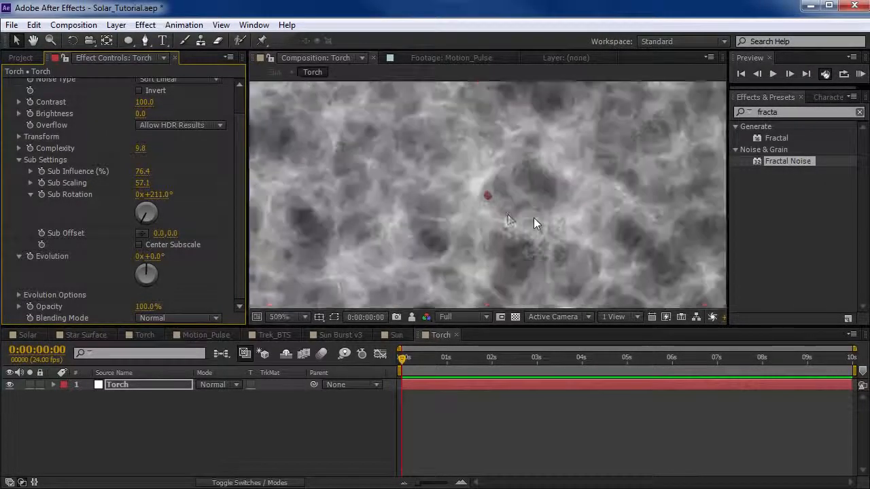
Set the Fractal Noise's Transform Scale to 233 with Uniform Scaling kept on.
{"action": "left_click", "coordinate": [19, 161]}
{"action": "left_click", "coordinate": [19, 164]}
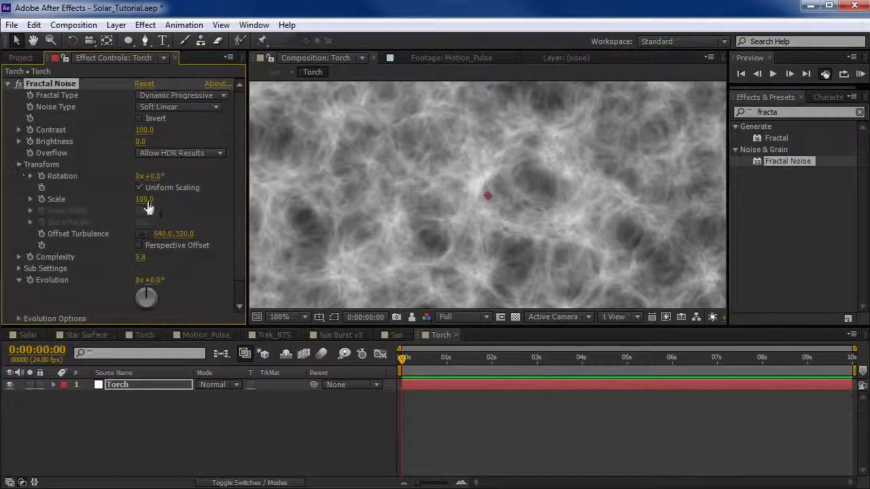
{"action": "left_click_drag", "start_coordinate": [146, 199], "coordinate": [588, 219]}
{"action": "scroll", "coordinate": [588, 220], "scroll_direction": "down", "scroll_amount": 2}
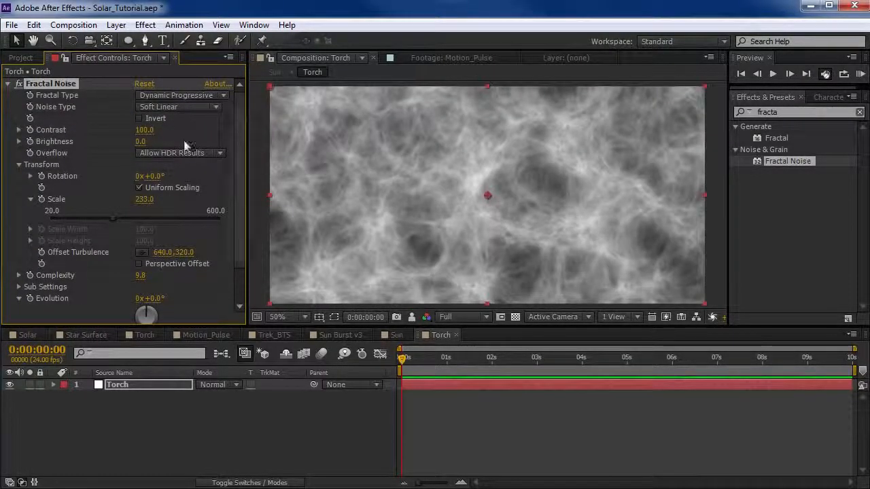
Lower the Fractal Noise's Brightness to -44 so only the wispy strands stand out against black.
{"action": "left_click_drag", "start_coordinate": [140, 145], "coordinate": [117, 147]}
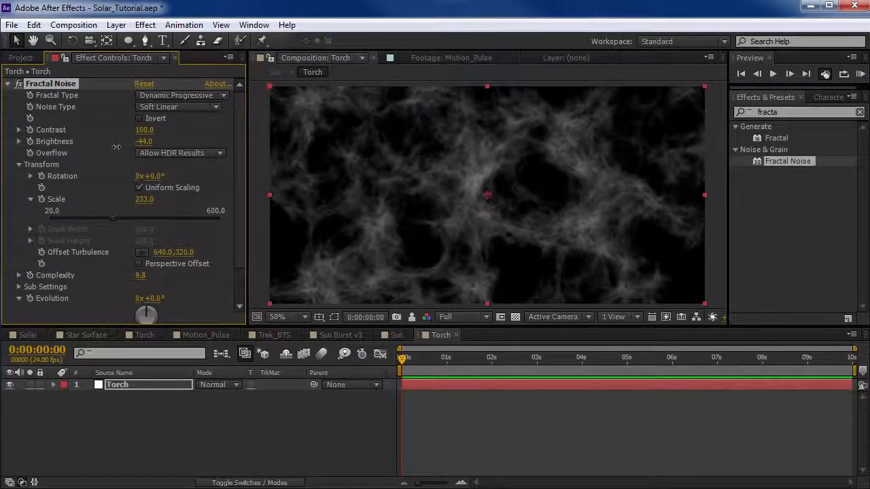
{"action": "scroll", "coordinate": [452, 216], "scroll_direction": "up", "scroll_amount": 1}
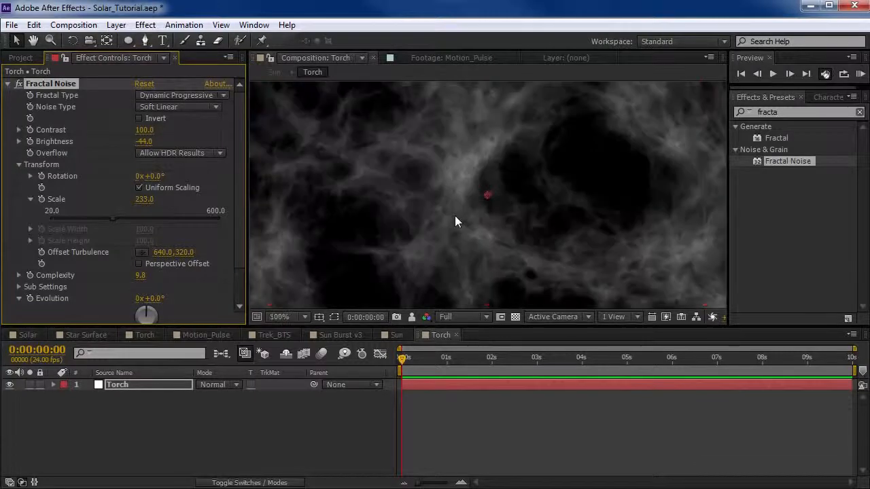
{"action": "scroll", "coordinate": [456, 222], "scroll_direction": "down", "scroll_amount": 1}
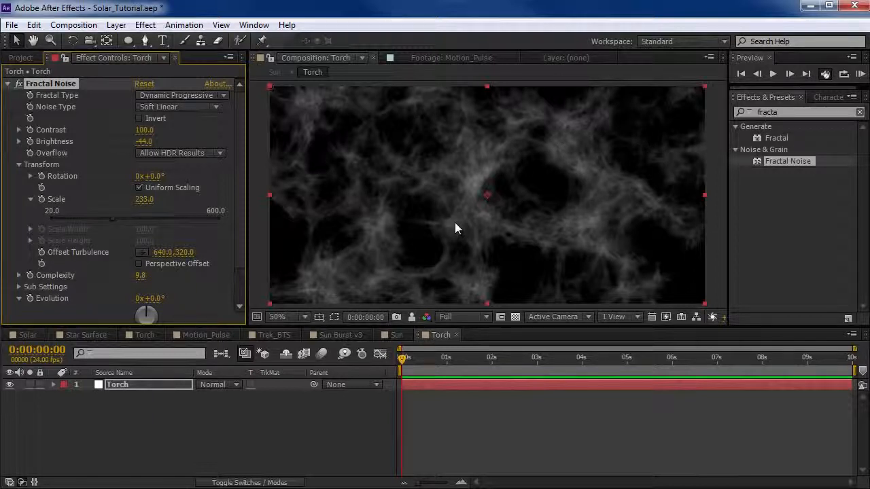
Add the expression time*150 to the Fractal Noise's Evolution and scrub the first second or so to check the motion.
{"action": "left_click", "coordinate": [19, 165]}
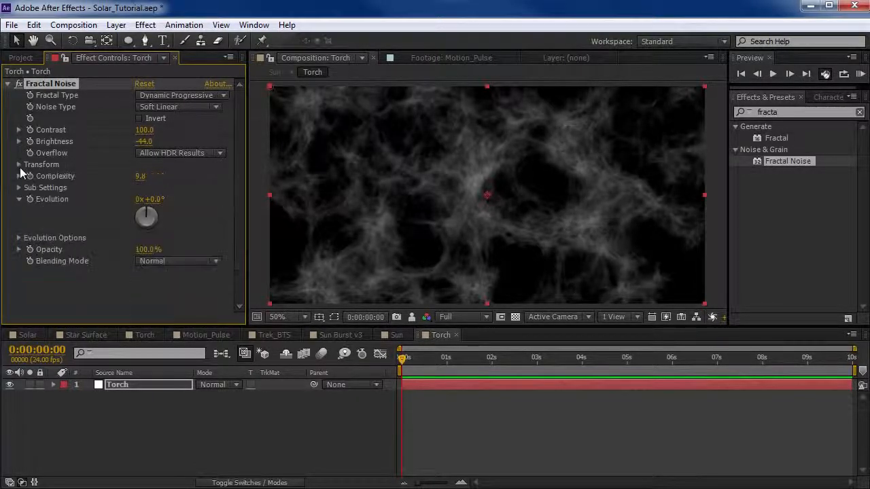
{"action": "left_click_drag", "start_coordinate": [163, 199], "coordinate": [29, 204]}
{"action": "left_click", "coordinate": [29, 199], "text": "alt"}
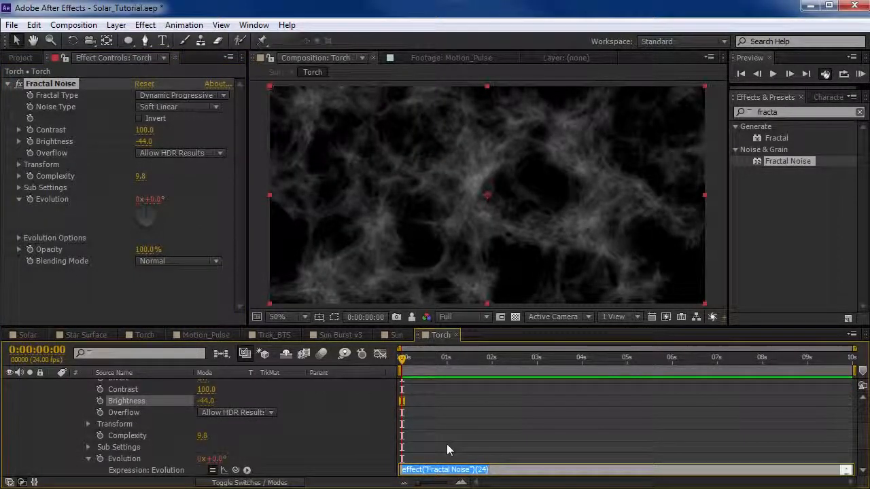
{"action": "type", "text": "time*"}
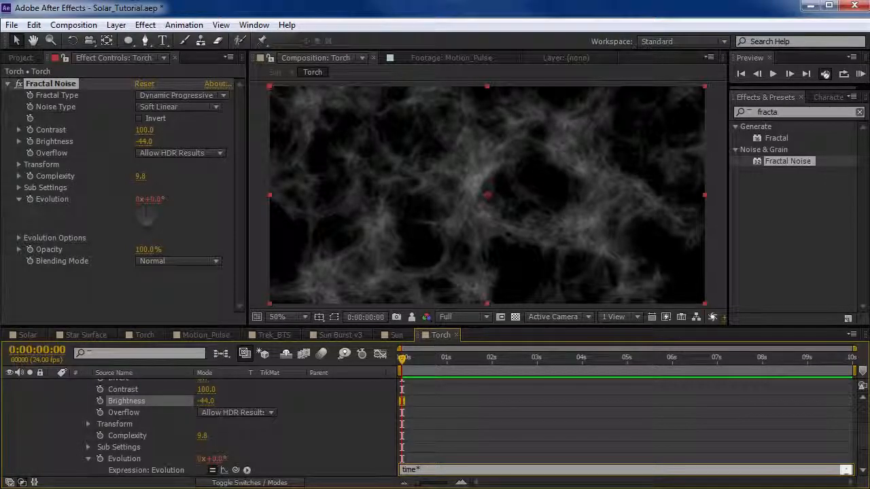
{"action": "type", "text": "150"}
{"action": "left_click", "coordinate": [446, 443]}
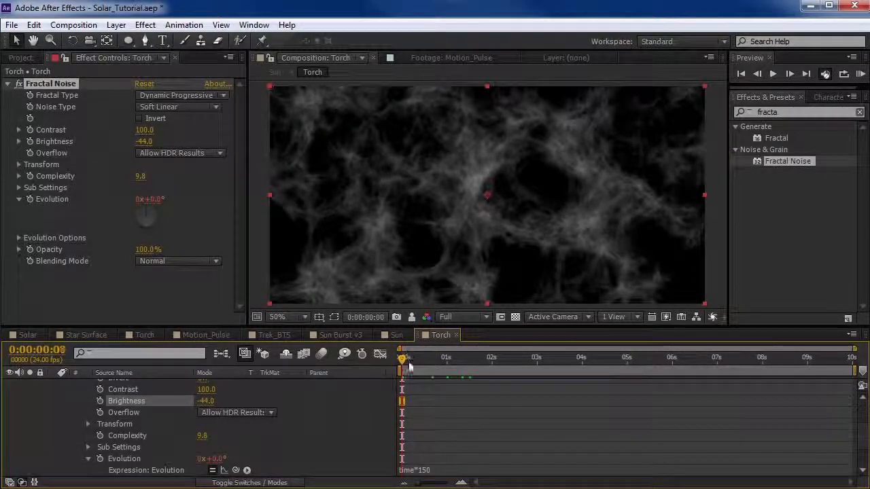
{"action": "left_click_drag", "start_coordinate": [409, 365], "coordinate": [451, 368]}
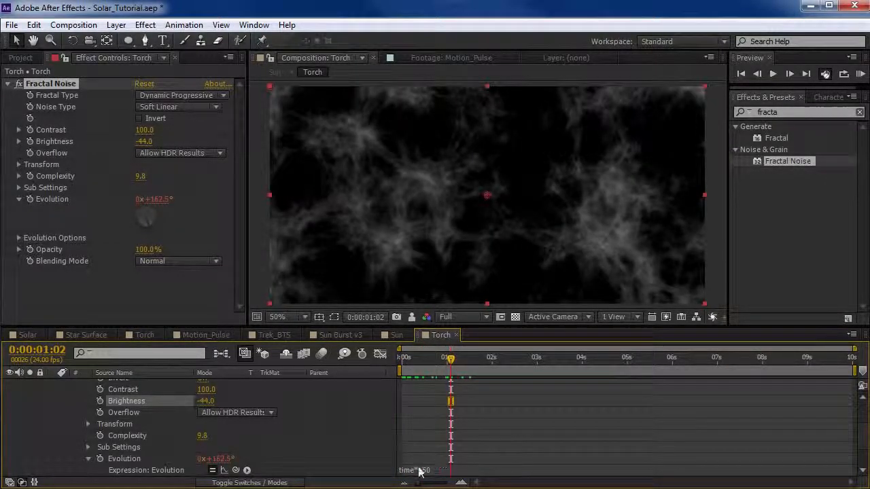
{"action": "left_click_drag", "start_coordinate": [414, 360], "coordinate": [466, 379]}
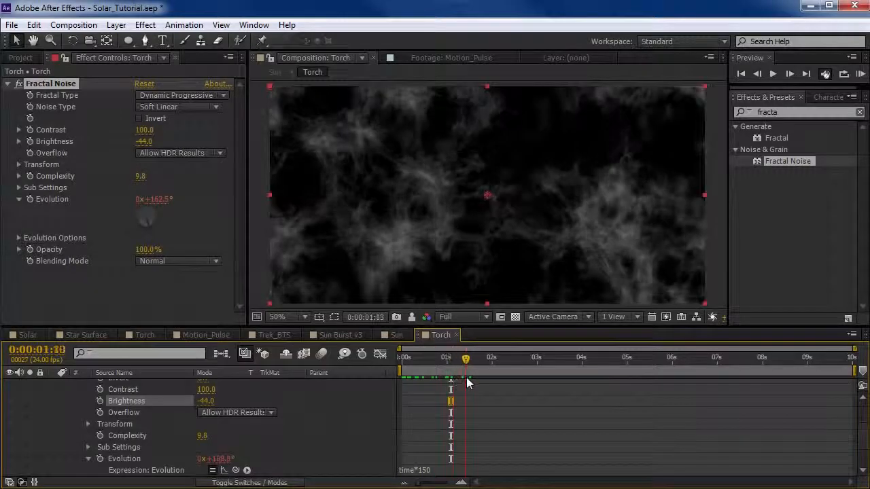
Change the Fractal Noise's Evolution expression to time*200 and scrub through the noise motion.
{"action": "left_click", "coordinate": [415, 468]}
{"action": "type", "text": "time*50"}
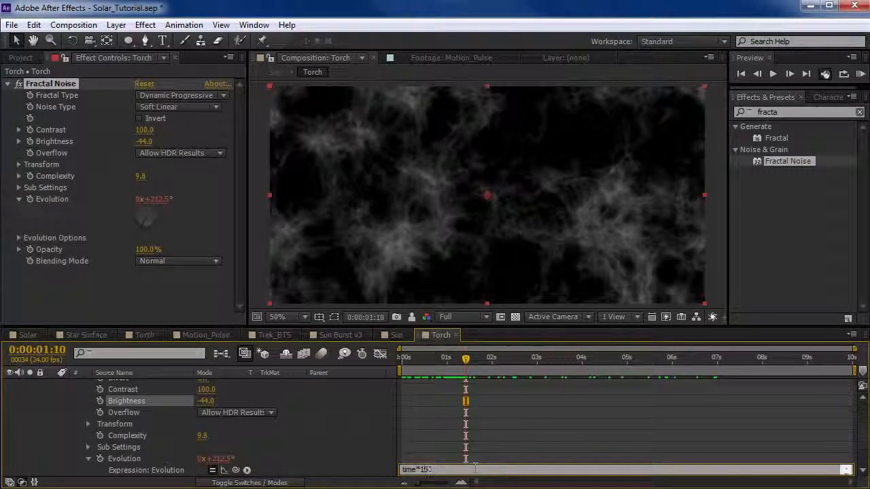
{"action": "type", "text": "0"}
{"action": "left_click", "coordinate": [453, 431]}
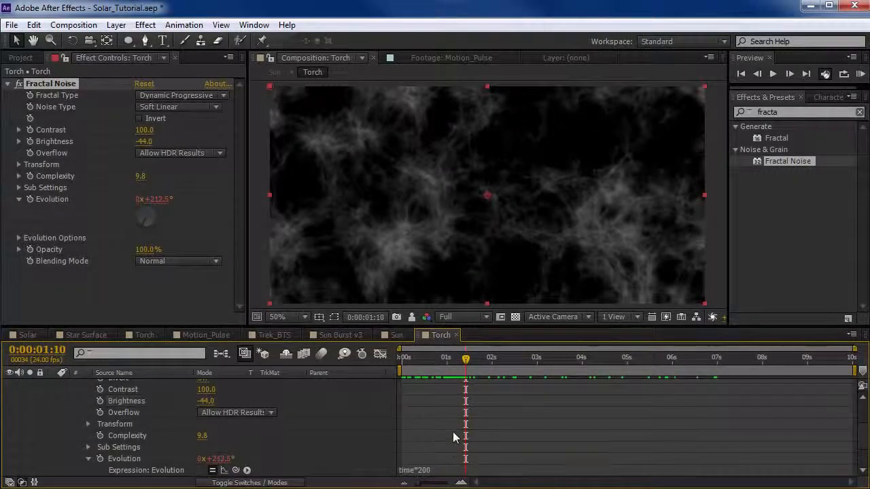
{"action": "left_click_drag", "start_coordinate": [412, 369], "coordinate": [454, 366]}
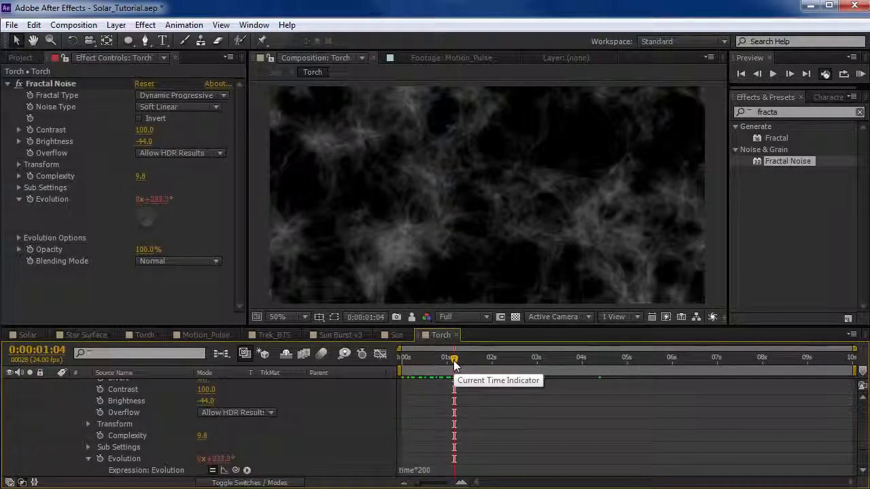
{"action": "left_click", "coordinate": [417, 250]}
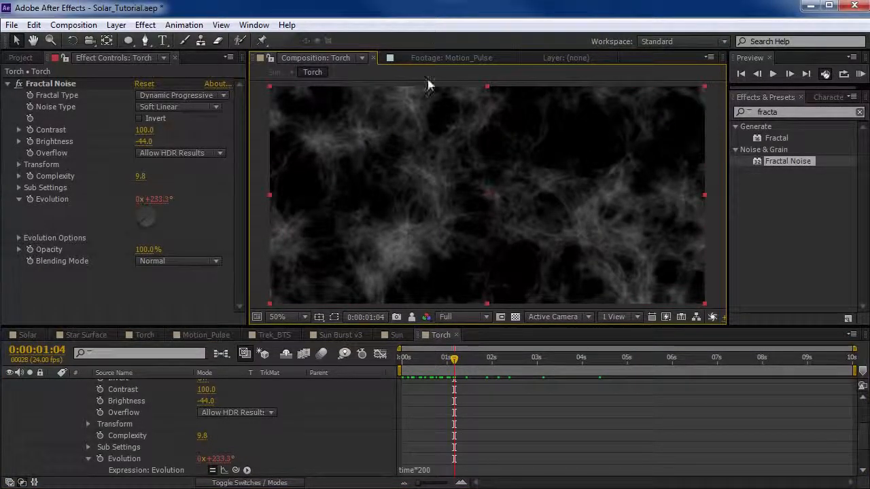
Start keyframing the Fractal Noise's Offset Turbulence at 0:00:00:00 with the value 640, 320.
{"action": "left_click", "coordinate": [19, 165]}
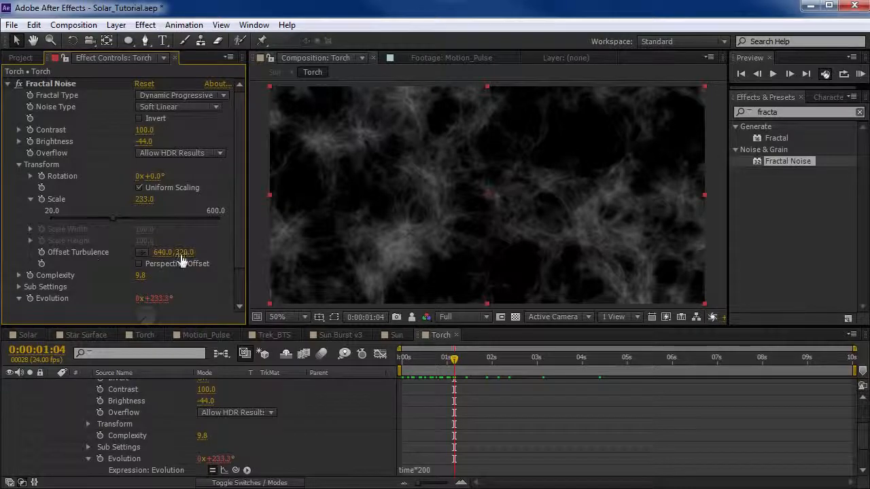
{"action": "left_click_drag", "start_coordinate": [184, 252], "coordinate": [159, 265]}
{"action": "key", "text": "ctrl+z"}
{"action": "left_click_drag", "start_coordinate": [456, 358], "coordinate": [398, 357]}
{"action": "left_click", "coordinate": [42, 252]}
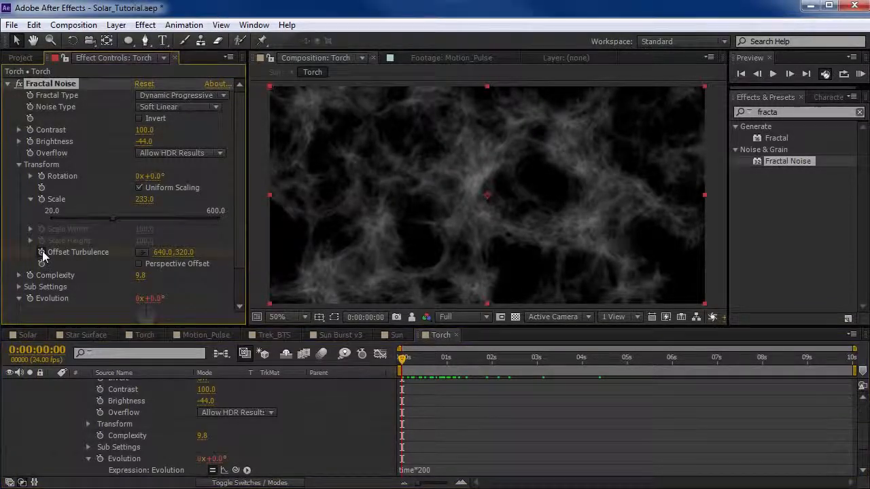
Keyframe the Offset Turbulence at 0:00:09:23 to 640, -2850 and scrub the beginning to check the drift.
{"action": "left_click_drag", "start_coordinate": [398, 361], "coordinate": [858, 387]}
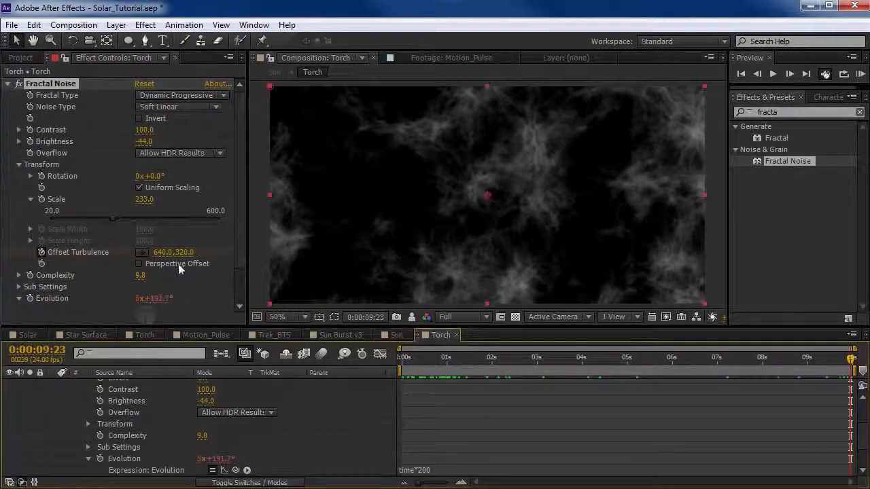
{"action": "left_click_drag", "start_coordinate": [183, 253], "coordinate": [3, 254]}
{"action": "left_click_drag", "start_coordinate": [402, 360], "coordinate": [460, 362]}
{"action": "scroll", "coordinate": [119, 421], "scroll_direction": "up", "scroll_amount": 3}
{"action": "left_click", "coordinate": [53, 385]}
{"action": "left_click", "coordinate": [458, 390]}
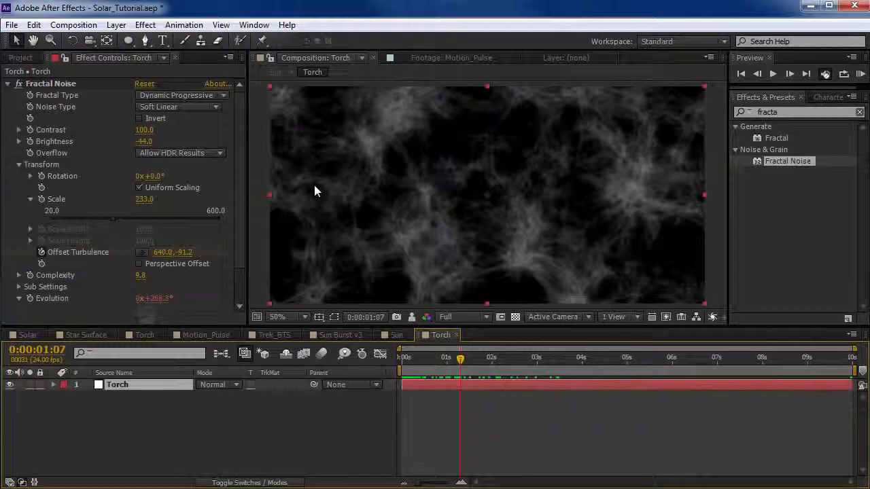
Find the Turbulent Displace effect and apply it to the Torch layer after Fractal Noise.
{"action": "left_click", "coordinate": [848, 112]}
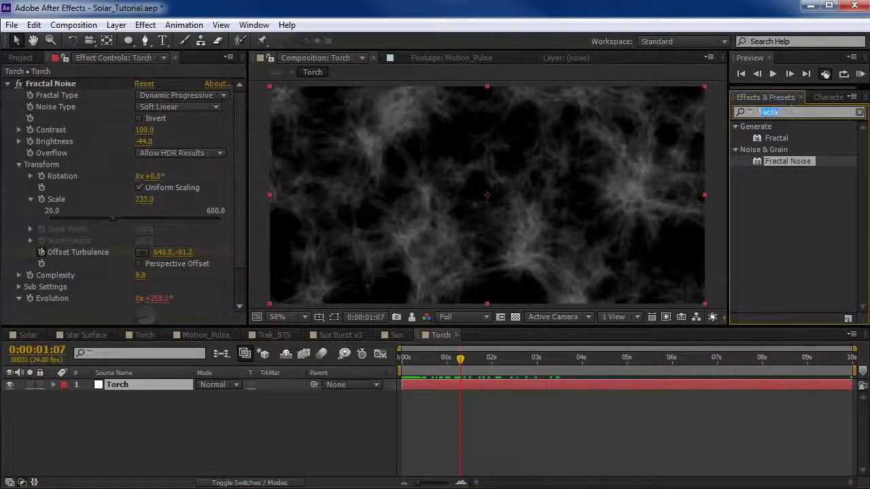
{"action": "type", "text": "turb"}
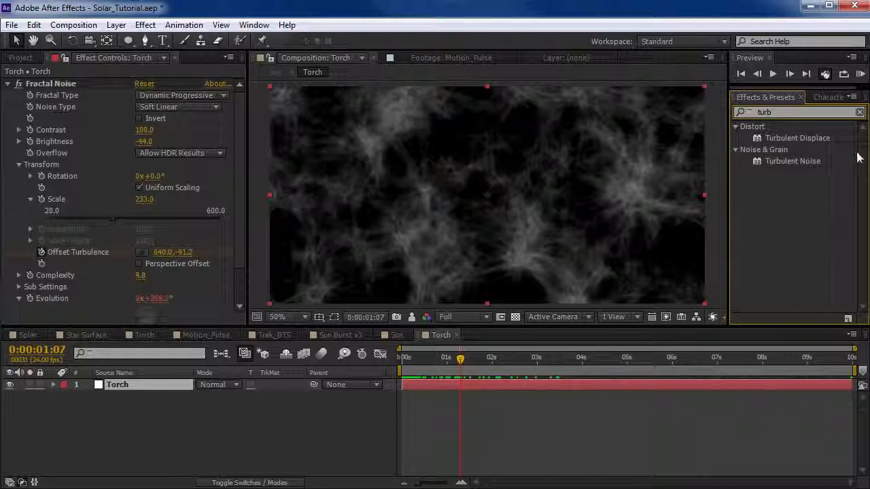
{"action": "left_click_drag", "start_coordinate": [801, 141], "coordinate": [121, 281]}
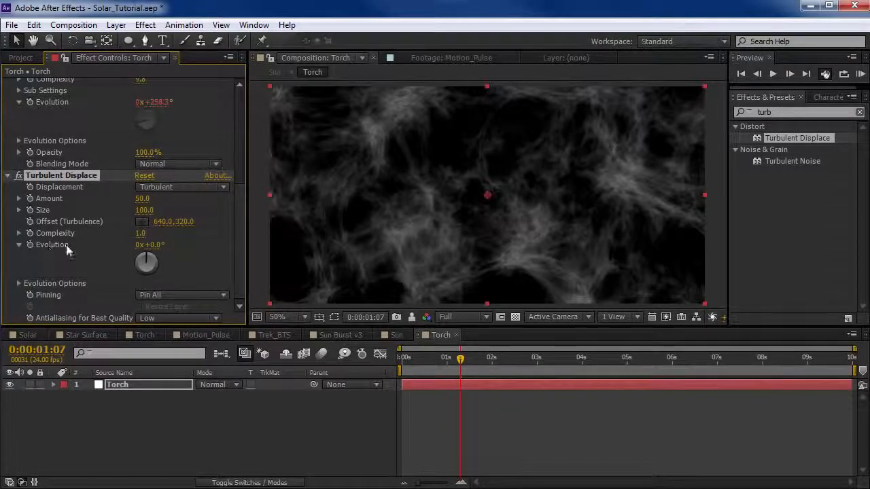
Add the expression time*100 to the Turbulent Displace's Evolution and scrub the first three seconds of the distortion.
{"action": "left_click_drag", "start_coordinate": [158, 245], "coordinate": [443, 239]}
{"action": "left_click", "coordinate": [30, 244], "text": "alt"}
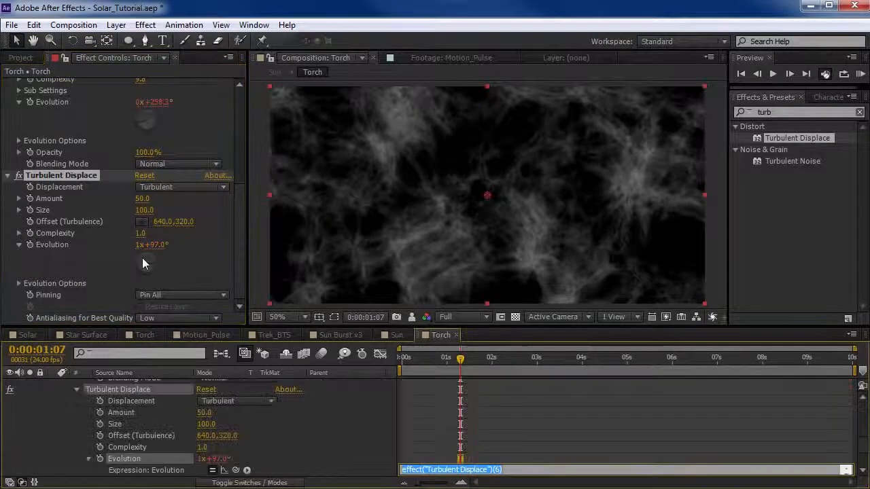
{"action": "type", "text": "time*"}
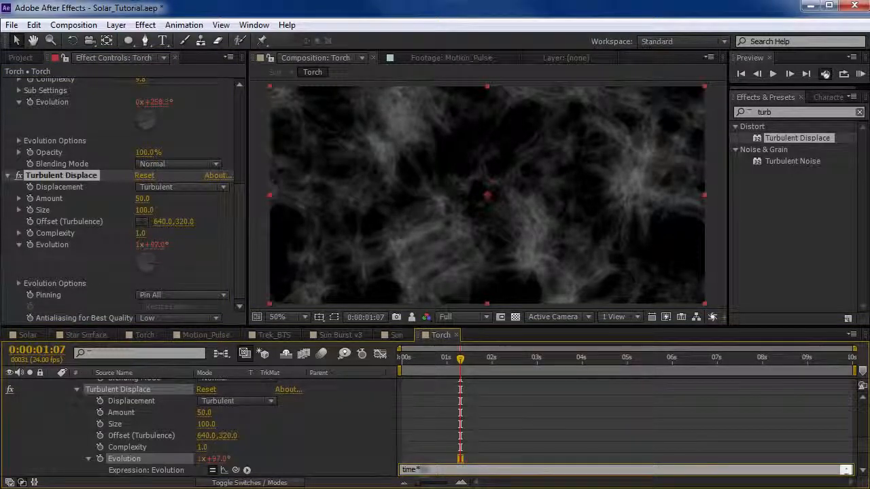
{"action": "type", "text": "100"}
{"action": "key", "text": "KP_Enter"}
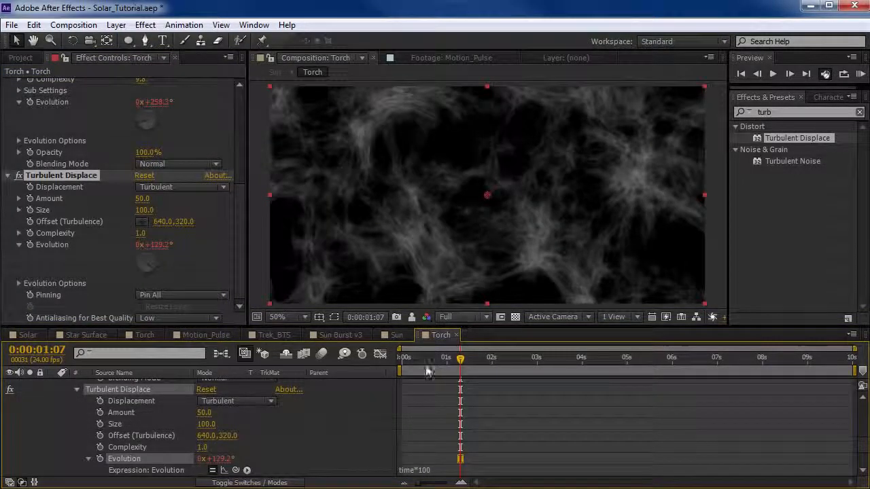
{"action": "left_click_drag", "start_coordinate": [402, 362], "coordinate": [538, 368]}
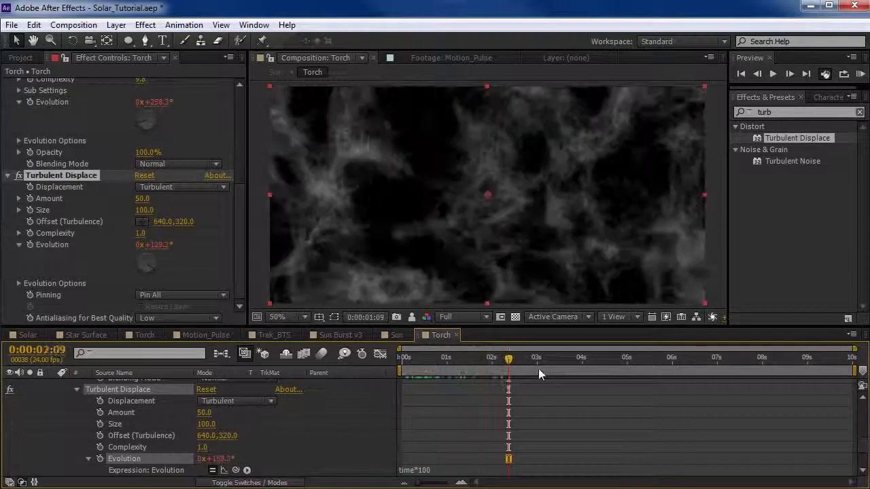
End the work area at 0:00:03:01 and run a RAM preview of the Torch animation.
{"action": "key", "text": "n"}
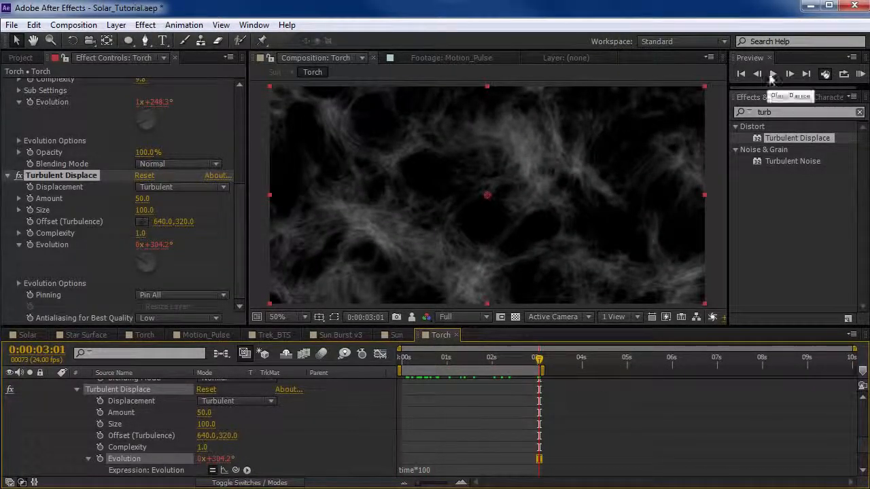
{"action": "left_click", "coordinate": [860, 74]}
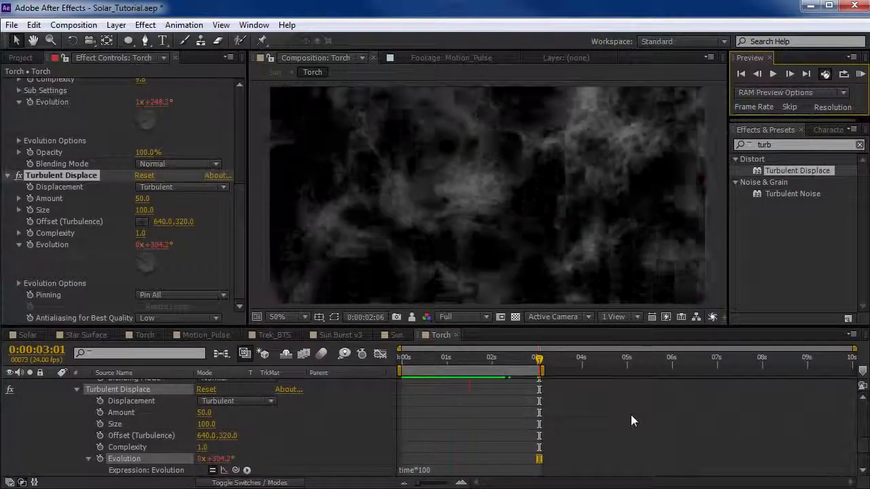
{"action": "left_click", "coordinate": [488, 167]}
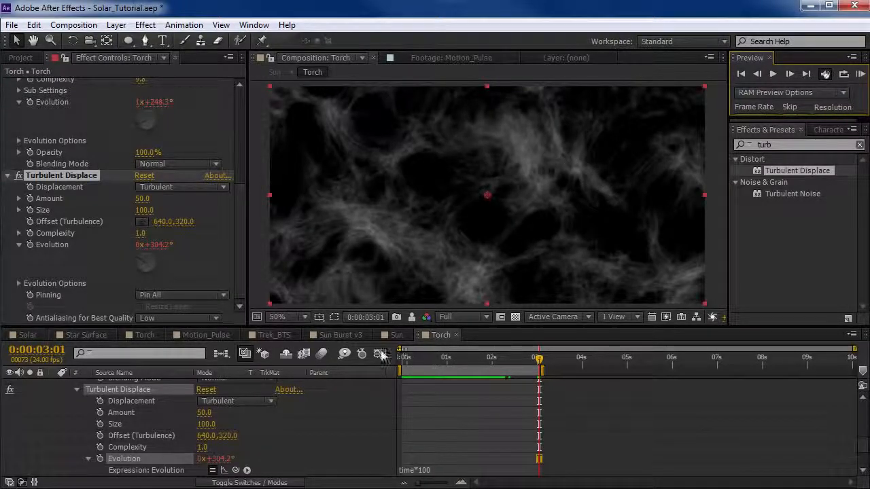
Change the Fractal Noise's Evolution expression to time*175 to slow the noise slightly.
{"action": "scroll", "coordinate": [506, 424], "scroll_direction": "up", "scroll_amount": 3}
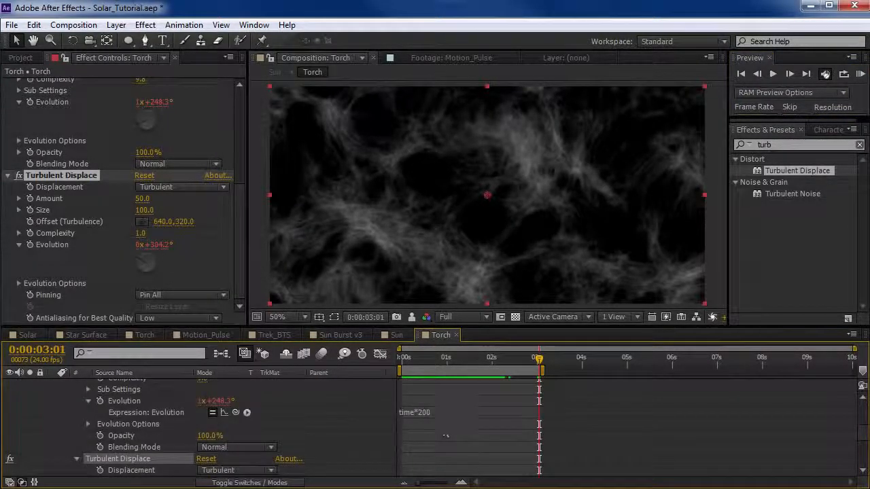
{"action": "left_click", "coordinate": [418, 411]}
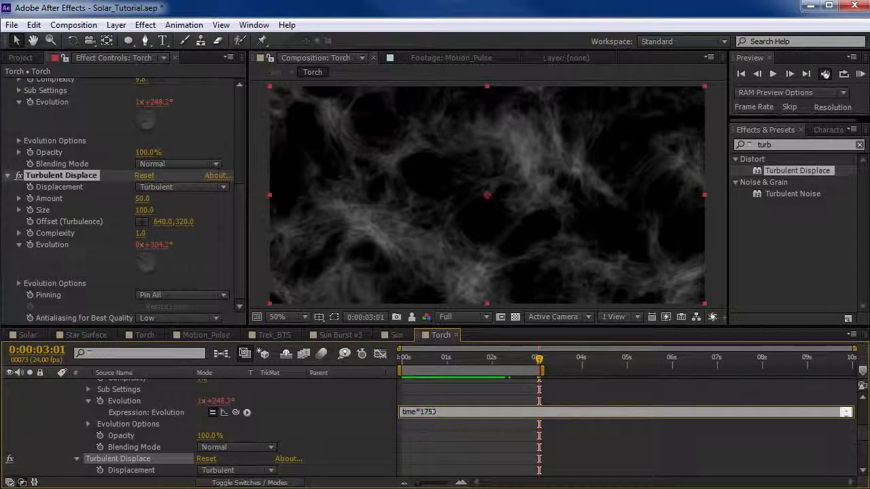
{"action": "left_click", "coordinate": [428, 429]}
{"action": "scroll", "coordinate": [702, 426], "scroll_direction": "up", "scroll_amount": 5}
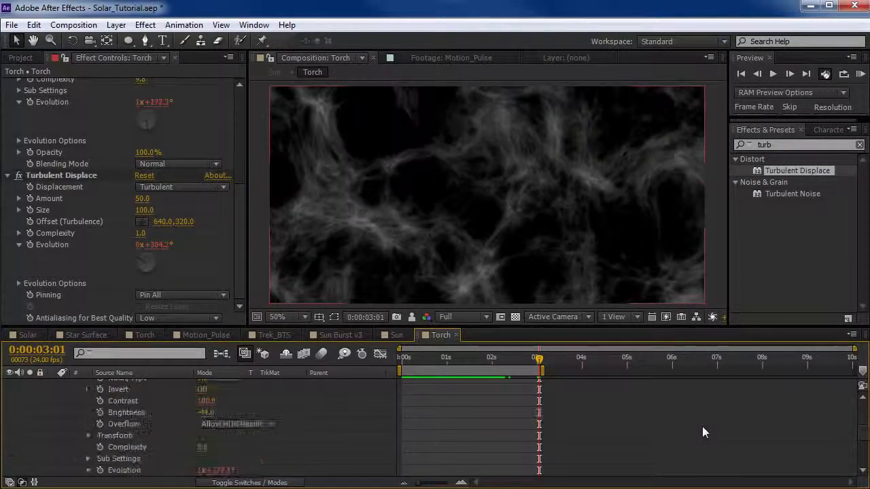
Show the Torch layer's keyframes, reduce the vertical Offset Turbulence travel at the 0:00:09:23 keyframe, and scrub the result.
{"action": "left_click", "coordinate": [443, 383]}
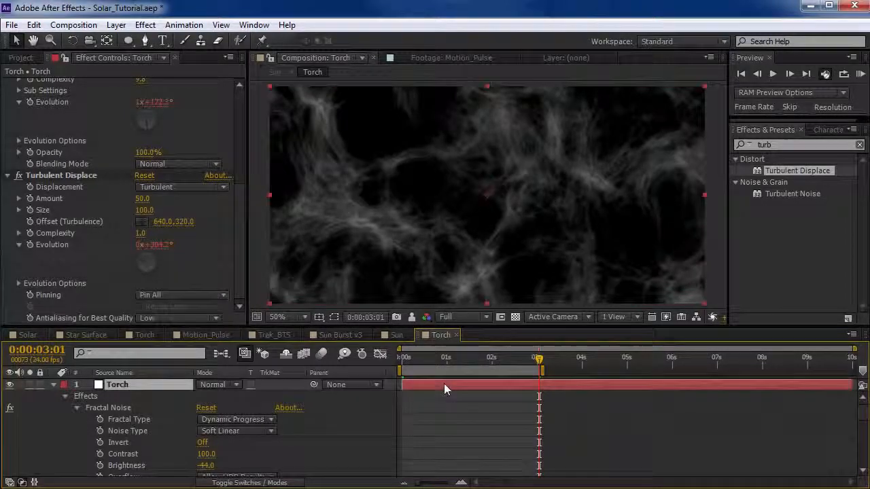
{"action": "key", "text": "u"}
{"action": "left_click_drag", "start_coordinate": [839, 360], "coordinate": [851, 364]}
{"action": "left_click", "coordinate": [849, 408]}
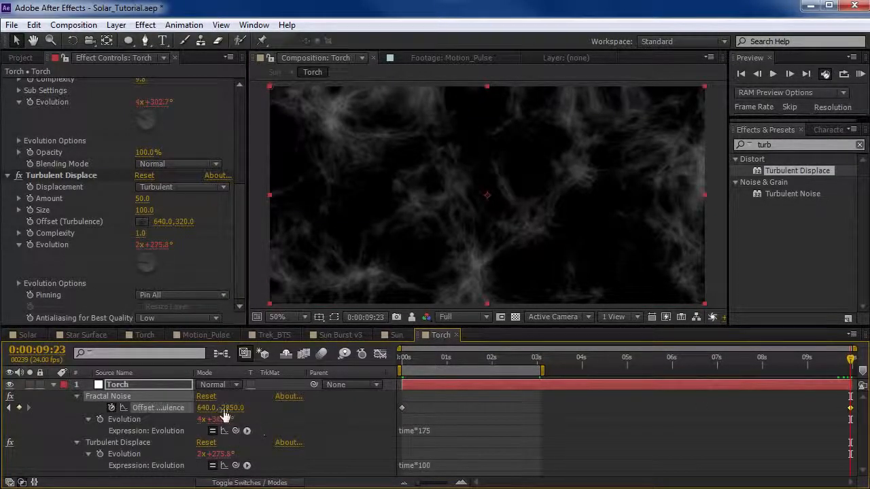
{"action": "left_click_drag", "start_coordinate": [231, 411], "coordinate": [449, 362]}
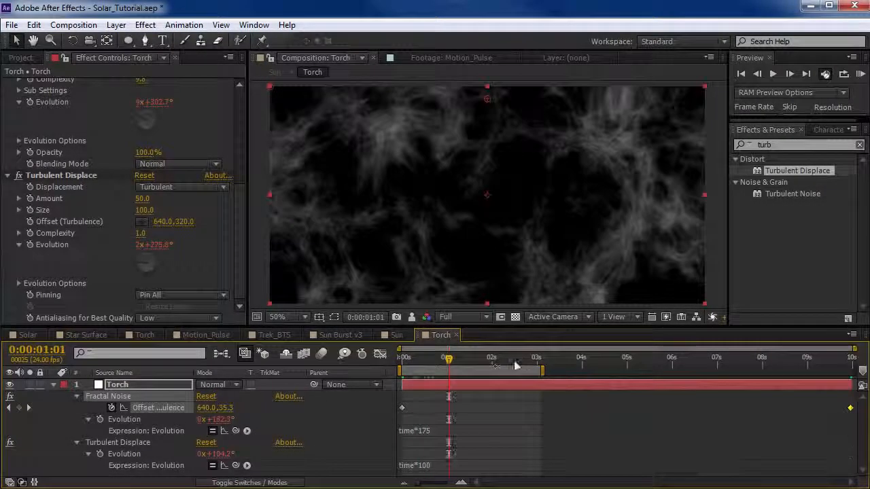
RAM preview the Torch animation, compare it with the other Torch composition, and set the Fractal Noise's Contrast to 120.
{"action": "key", "text": "KP_0"}
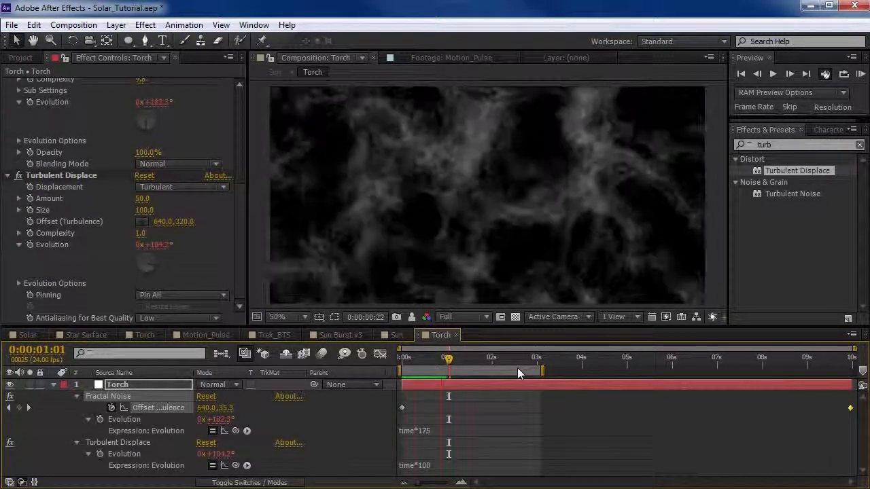
{"action": "left_click", "coordinate": [139, 337]}
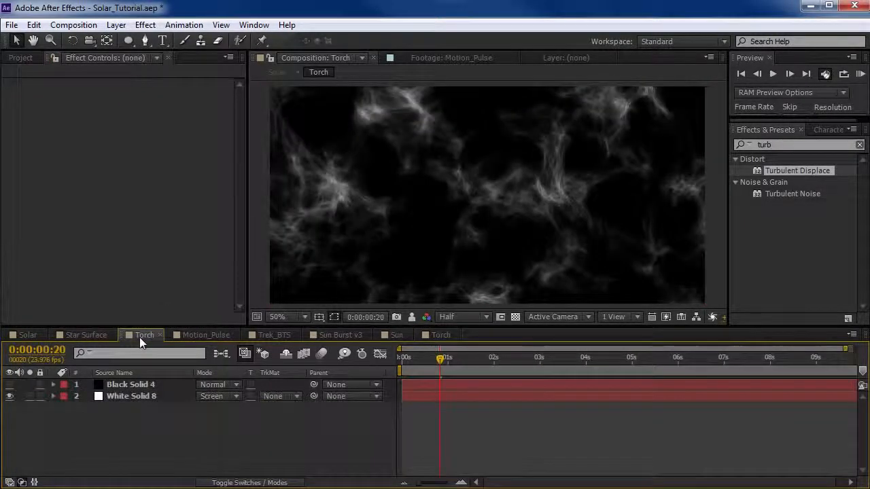
{"action": "left_click", "coordinate": [439, 335]}
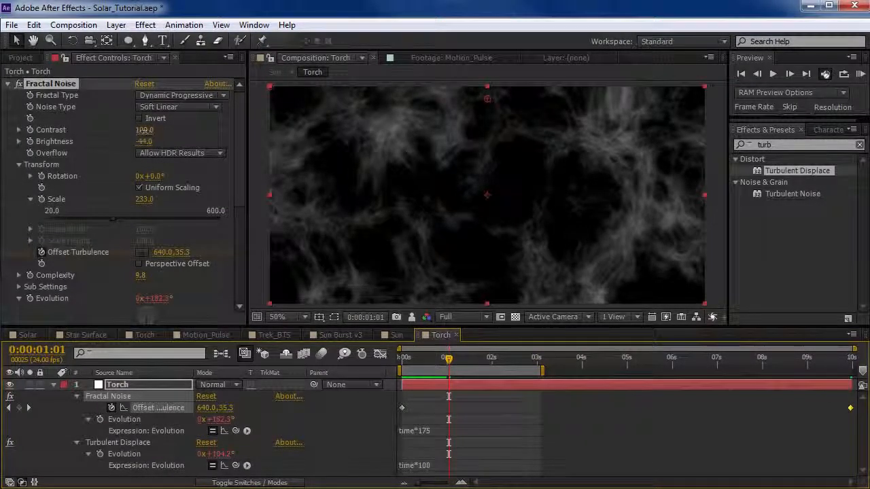
{"action": "left_click_drag", "start_coordinate": [144, 131], "coordinate": [158, 130]}
{"action": "key", "text": "F2"}
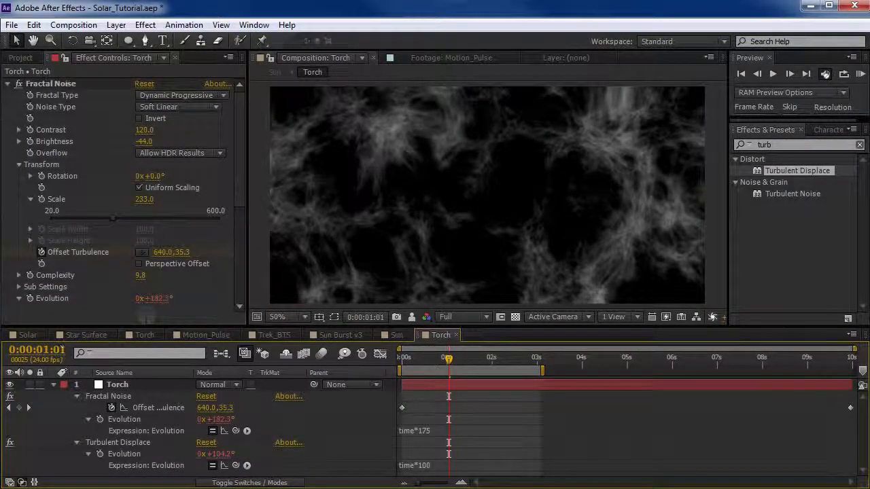
Collapse the Fractal Noise and Turbulent Displace settings and add an Unsharp Mask effect to the Torch layer.
{"action": "left_click", "coordinate": [9, 84]}
{"action": "left_click", "coordinate": [58, 95]}
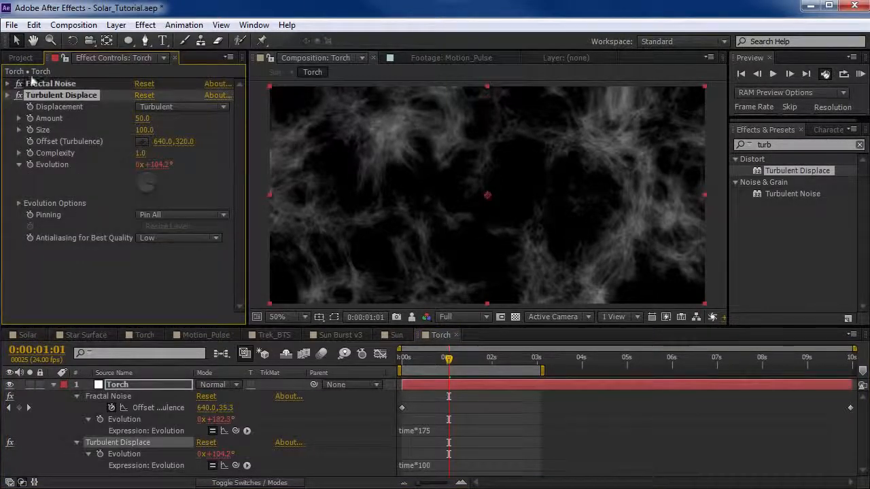
{"action": "left_click", "coordinate": [8, 95]}
{"action": "left_click", "coordinate": [144, 25]}
{"action": "mouse_move", "coordinate": [193, 122]}
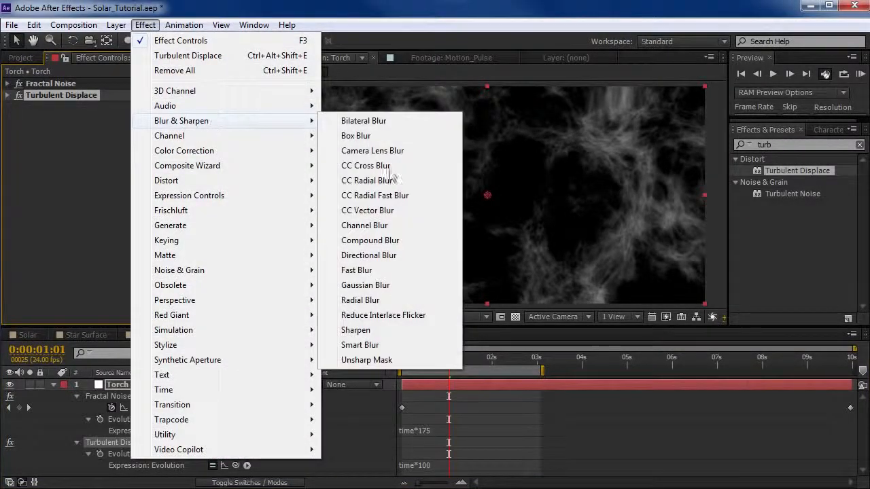
{"action": "left_click", "coordinate": [367, 360]}
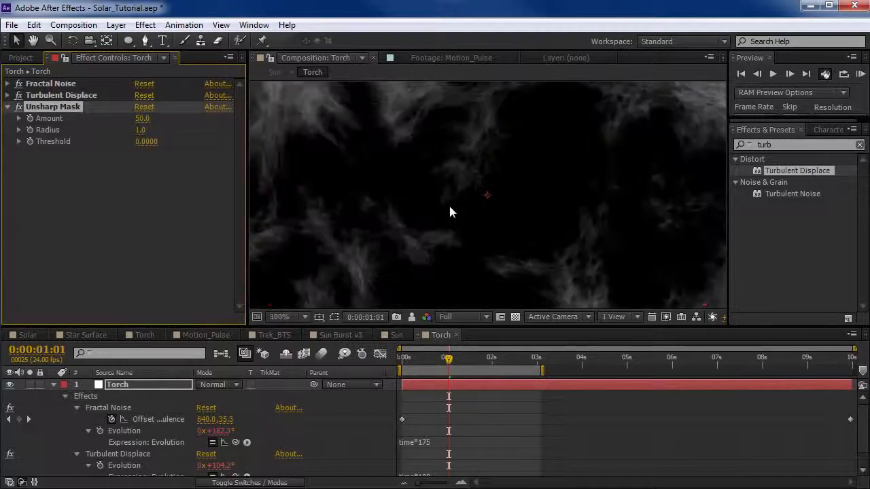
Set the Unsharp Mask's Amount to 213 and Threshold to 0.0060, checking the noise detail up close.
{"action": "key", "text": "space"}
{"action": "left_click_drag", "start_coordinate": [390, 124], "coordinate": [424, 299]}
{"action": "scroll", "coordinate": [428, 234], "scroll_direction": "up", "scroll_amount": 1}
{"action": "mouse_move", "coordinate": [142, 117]}
{"action": "left_mouse_down"}
{"action": "mouse_move", "coordinate": [166, 116]}
{"action": "mouse_move", "coordinate": [143, 118]}
{"action": "left_mouse_up"}
{"action": "scroll", "coordinate": [408, 241], "scroll_direction": "down", "scroll_amount": 1}
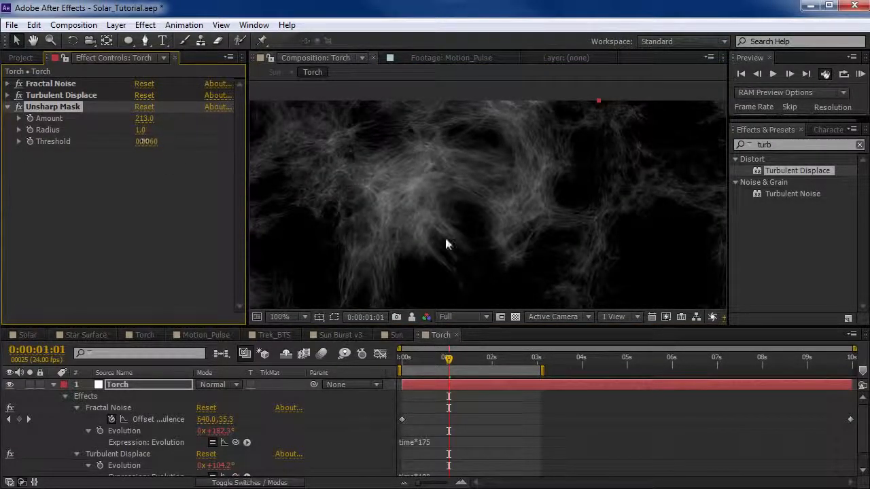
{"action": "scroll", "coordinate": [448, 241], "scroll_direction": "up", "scroll_amount": 1}
{"action": "scroll", "coordinate": [423, 217], "scroll_direction": "down", "scroll_amount": 3}
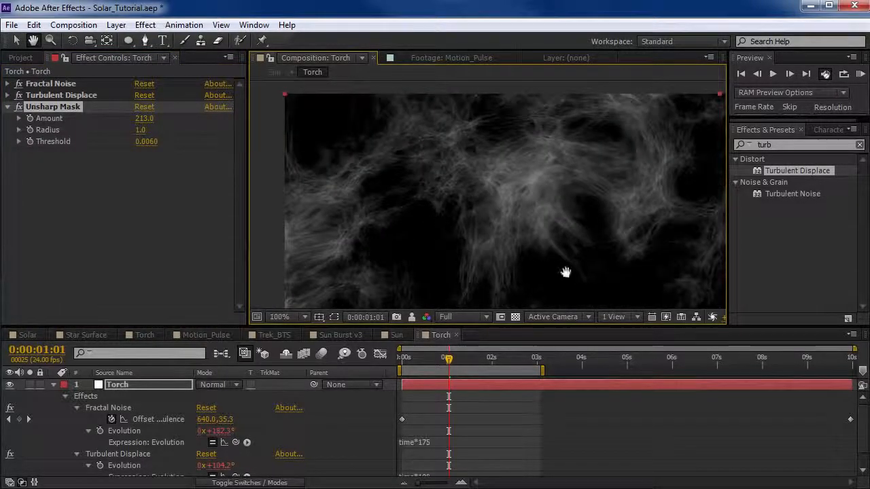
{"action": "scroll", "coordinate": [463, 218], "scroll_direction": "up", "scroll_amount": 2}
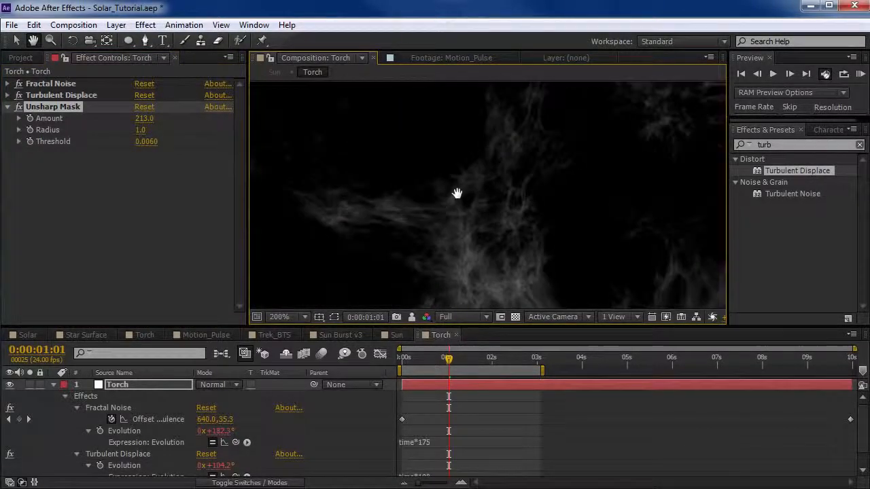
{"action": "scroll", "coordinate": [466, 211], "scroll_direction": "down", "scroll_amount": 1}
{"action": "left_click_drag", "start_coordinate": [456, 182], "coordinate": [466, 225]}
{"action": "scroll", "coordinate": [466, 225], "scroll_direction": "down", "scroll_amount": 1}
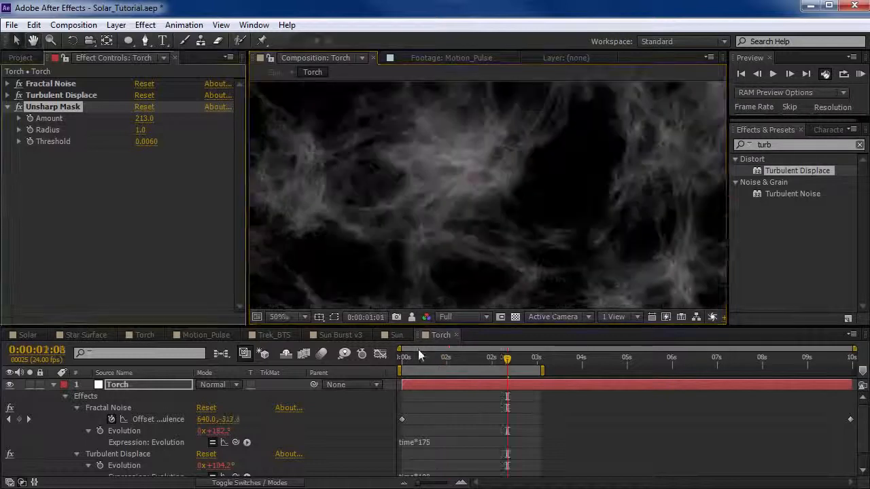
In the Sun composition, add a full-size elliptical mask to the Torch layer and feather it 153 pixels.
{"action": "left_click", "coordinate": [397, 337]}
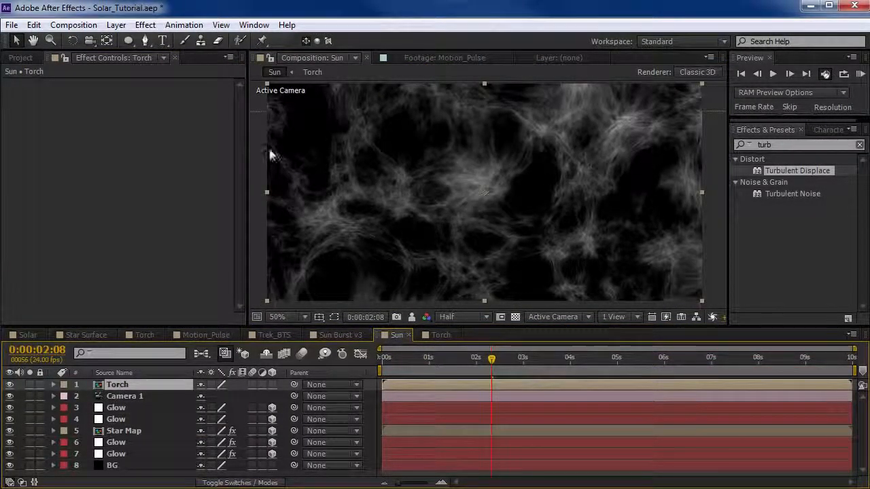
{"action": "double_click", "coordinate": [128, 40]}
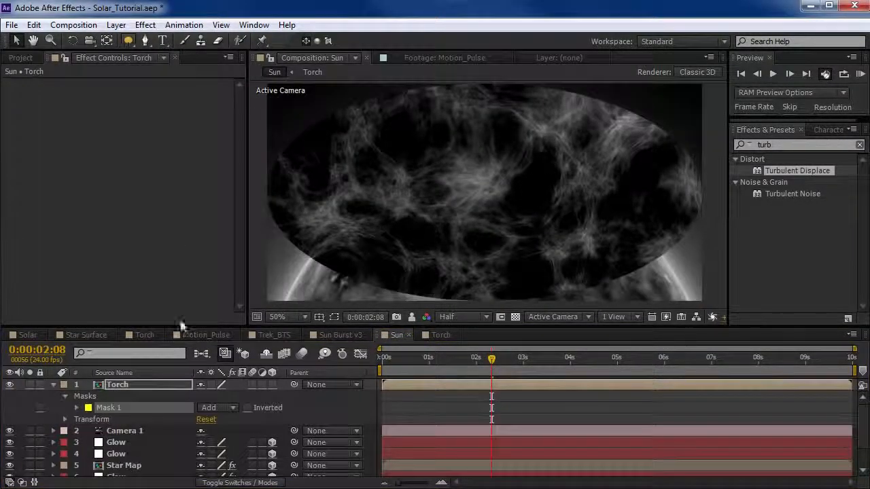
{"action": "key", "text": "v"}
{"action": "left_click", "coordinate": [190, 427]}
{"action": "key", "text": "f"}
{"action": "left_click_drag", "start_coordinate": [224, 408], "coordinate": [324, 403]}
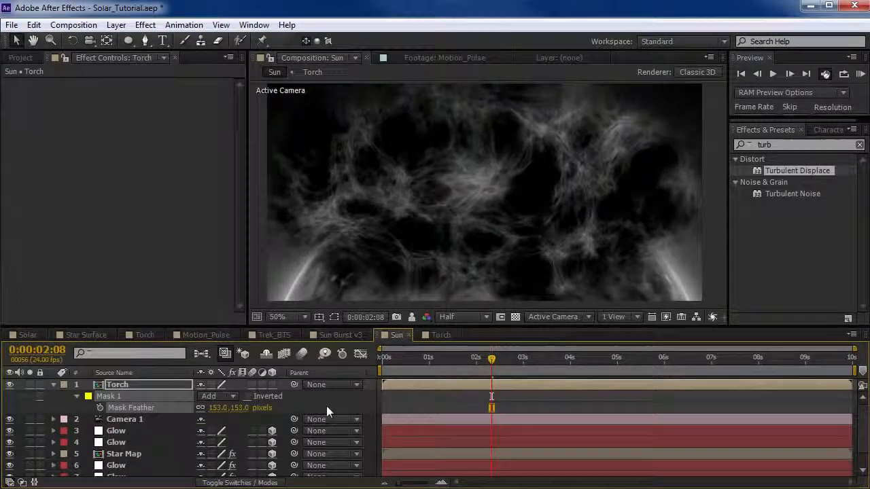
Set the Torch mask's Mask Expansion to -81 pixels and solo the Torch layer.
{"action": "key", "text": "f"}
{"action": "key", "text": "m"}
{"action": "key", "text": "m"}
{"action": "left_click_drag", "start_coordinate": [206, 442], "coordinate": [76, 396]}
{"action": "left_click", "coordinate": [30, 384]}
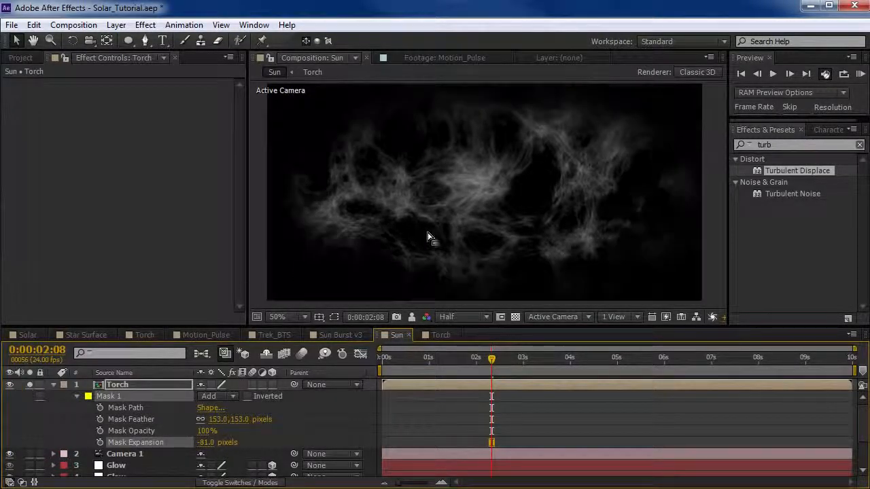
Nudge the Torch layer slightly up, raise the ellipse mask's bottom point, and scrub the animation to 0:00:04:13.
{"action": "left_click_drag", "start_coordinate": [473, 249], "coordinate": [472, 199]}
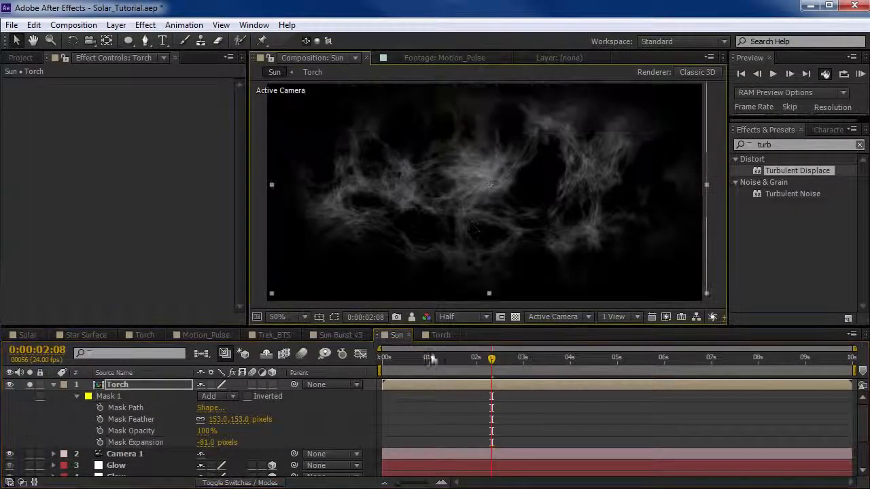
{"action": "left_click_drag", "start_coordinate": [431, 356], "coordinate": [488, 374]}
{"action": "left_click_drag", "start_coordinate": [488, 293], "coordinate": [486, 269]}
{"action": "left_click_drag", "start_coordinate": [419, 358], "coordinate": [596, 371]}
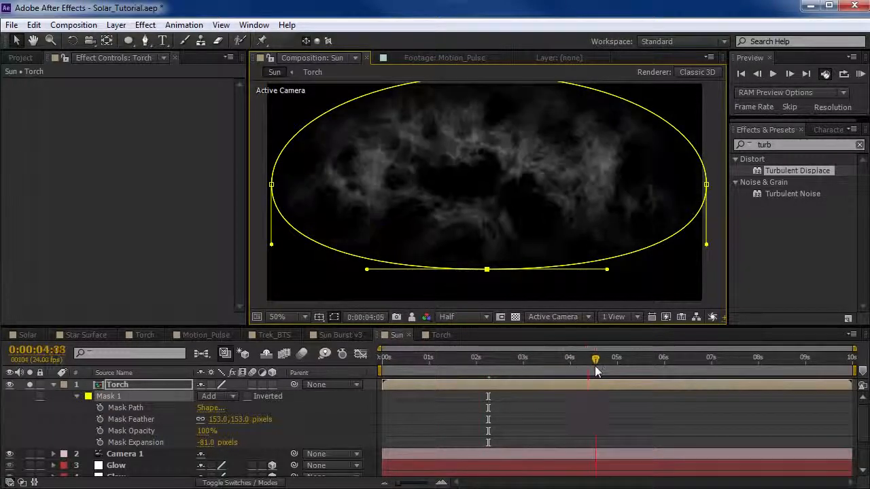
Set the Torch layer's blending mode to Screen, collapse its properties, and turn off its solo.
{"action": "left_click", "coordinate": [419, 401]}
{"action": "left_click", "coordinate": [123, 384]}
{"action": "key", "text": "F4"}
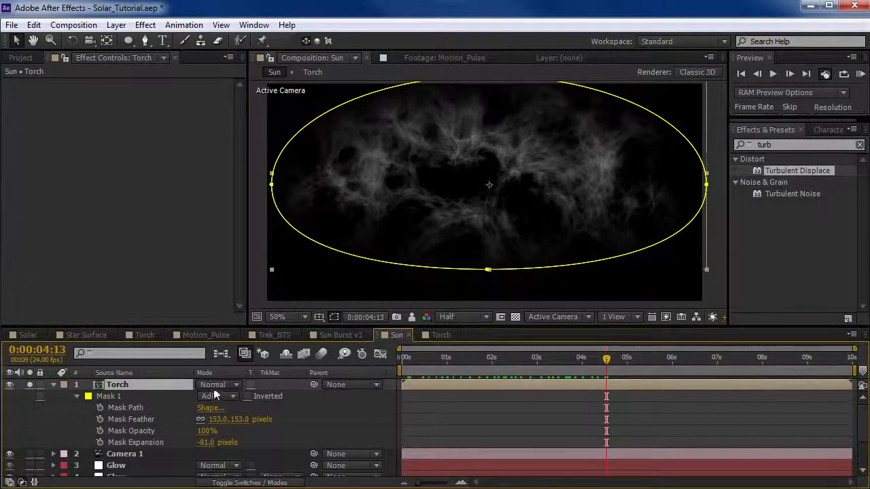
{"action": "left_click", "coordinate": [218, 384]}
{"action": "left_click", "coordinate": [265, 305]}
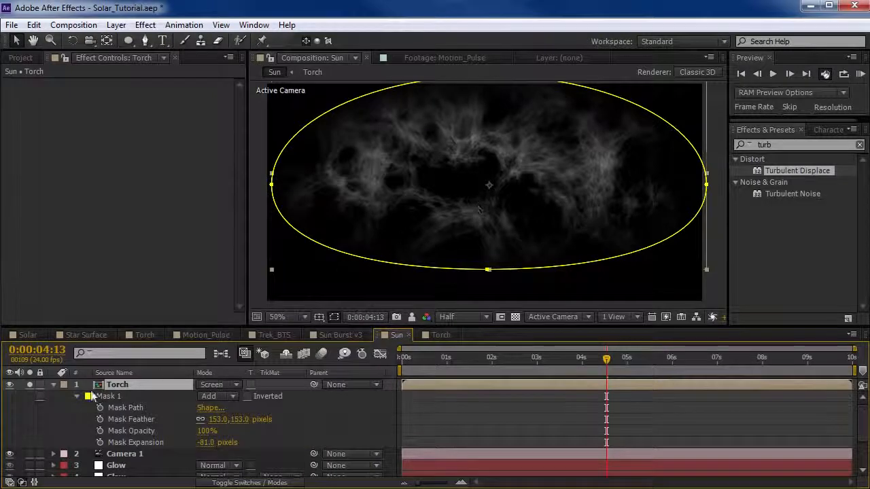
{"action": "left_click", "coordinate": [54, 385]}
{"action": "left_click", "coordinate": [28, 386]}
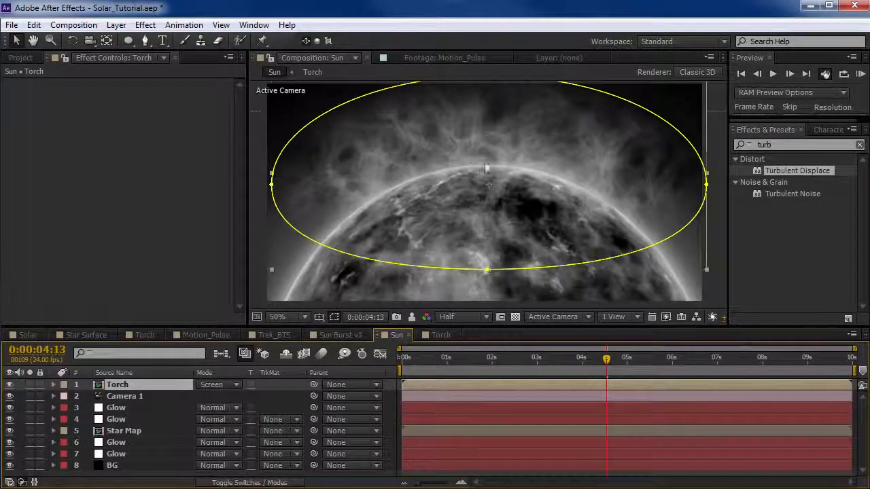
Undo a trial move of the Torch layer over the sun and make it a 3D layer.
{"action": "left_click_drag", "start_coordinate": [491, 122], "coordinate": [492, 148]}
{"action": "key", "text": "ctrl+z"}
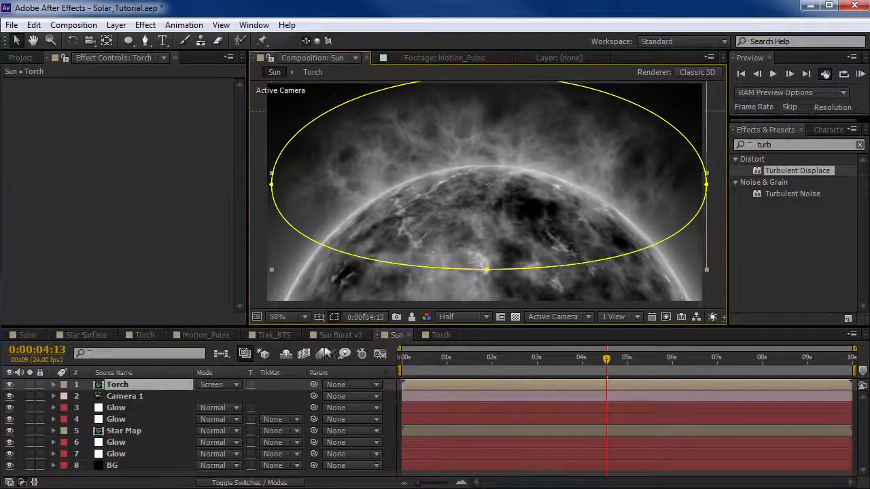
{"action": "key", "text": "F4"}
{"action": "left_click", "coordinate": [272, 385]}
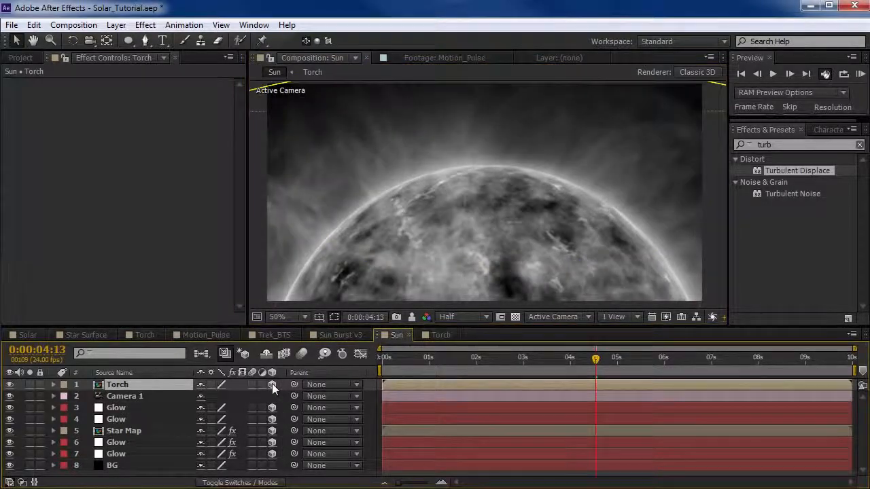
{"action": "key", "text": "F4"}
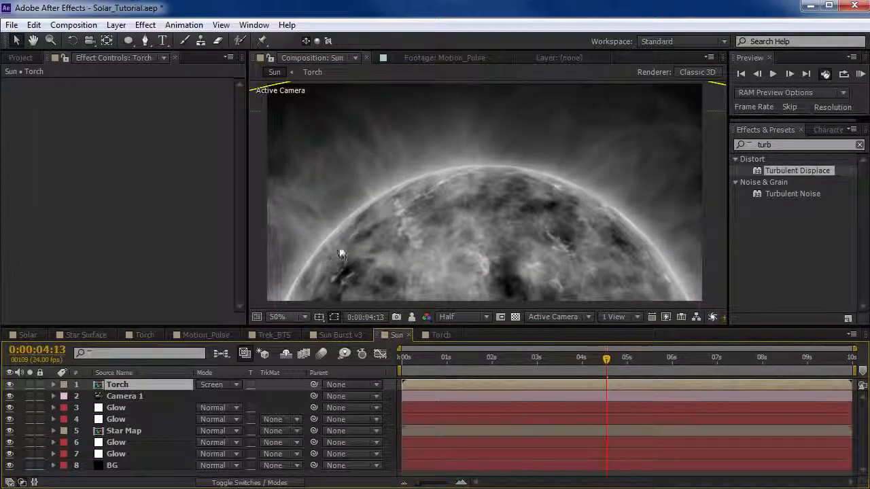
Scale the Torch layer down to 25%.
{"action": "scroll", "coordinate": [521, 213], "scroll_direction": "down", "scroll_amount": 1}
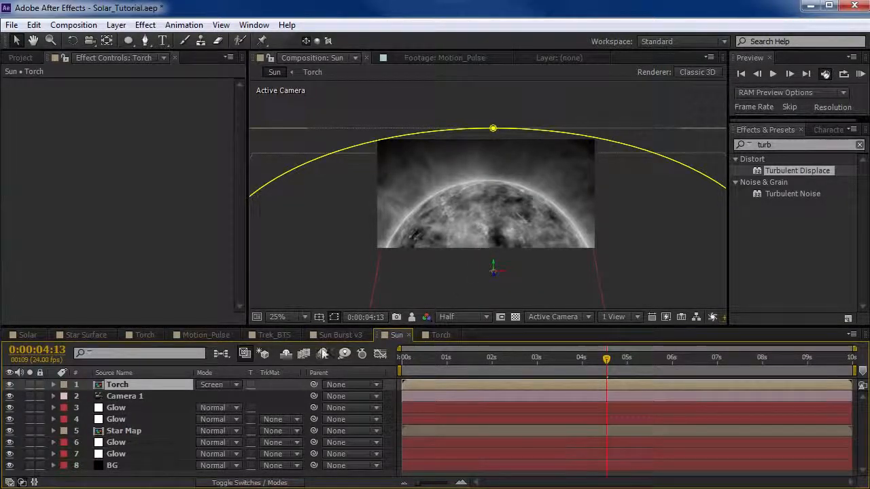
{"action": "key", "text": "s"}
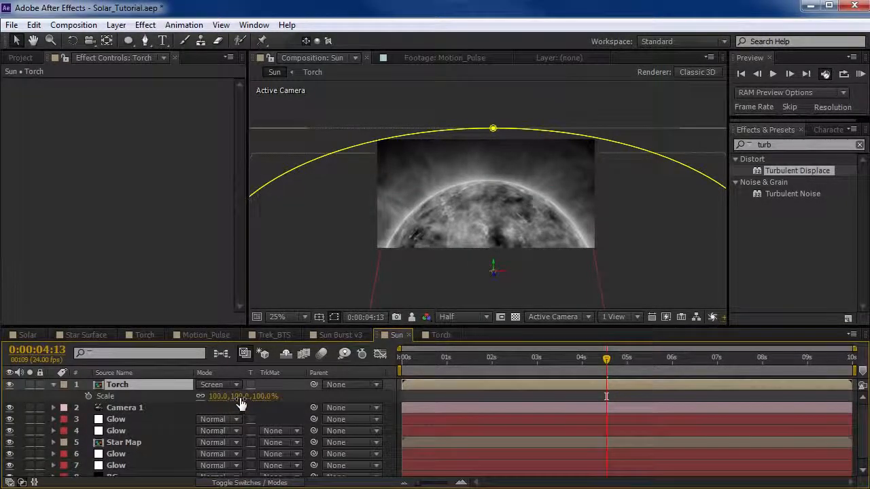
{"action": "left_click_drag", "start_coordinate": [234, 396], "coordinate": [182, 401]}
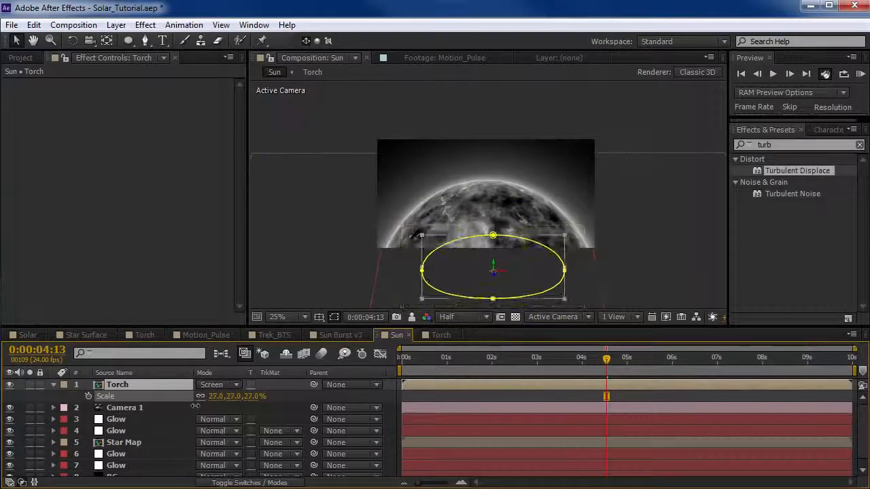
Enlarge the timeline, place the Torch layer directly above BG in the stack, and raise it toward the sun's upper edge.
{"action": "scroll", "coordinate": [119, 384], "scroll_direction": "down", "scroll_amount": 1}
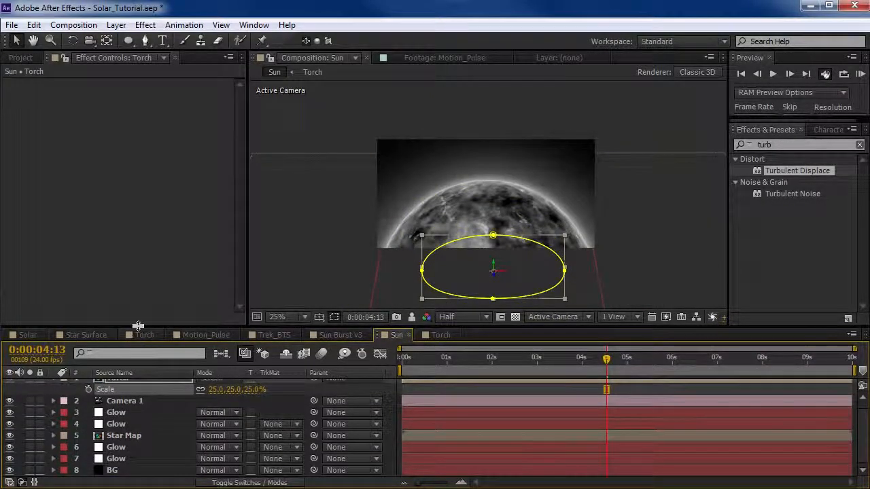
{"action": "left_click_drag", "start_coordinate": [140, 328], "coordinate": [136, 270]}
{"action": "left_click_drag", "start_coordinate": [124, 407], "coordinate": [98, 411]}
{"action": "scroll", "coordinate": [503, 227], "scroll_direction": "up", "scroll_amount": 2}
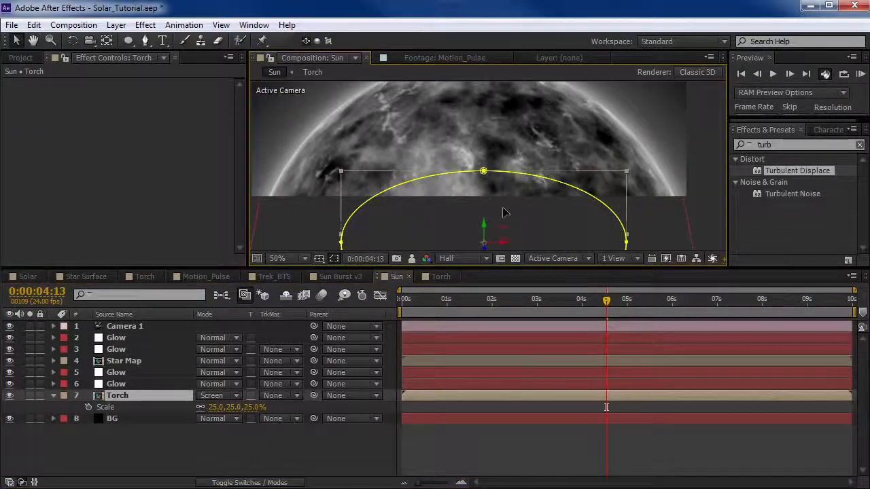
{"action": "left_click_drag", "start_coordinate": [503, 213], "coordinate": [521, 175]}
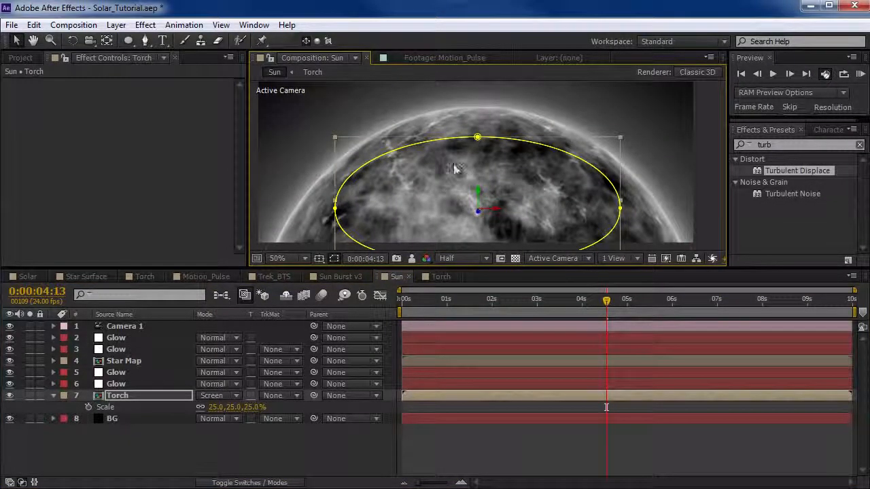
{"action": "mouse_move", "coordinate": [521, 199]}
{"action": "left_mouse_down"}
{"action": "mouse_move", "coordinate": [511, 157]}
{"action": "mouse_move", "coordinate": [521, 205]}
{"action": "left_mouse_up"}
Create a new adjustment layer and place it directly above the Torch layer in the stack.
{"action": "left_click", "coordinate": [118, 25]}
{"action": "mouse_move", "coordinate": [121, 43]}
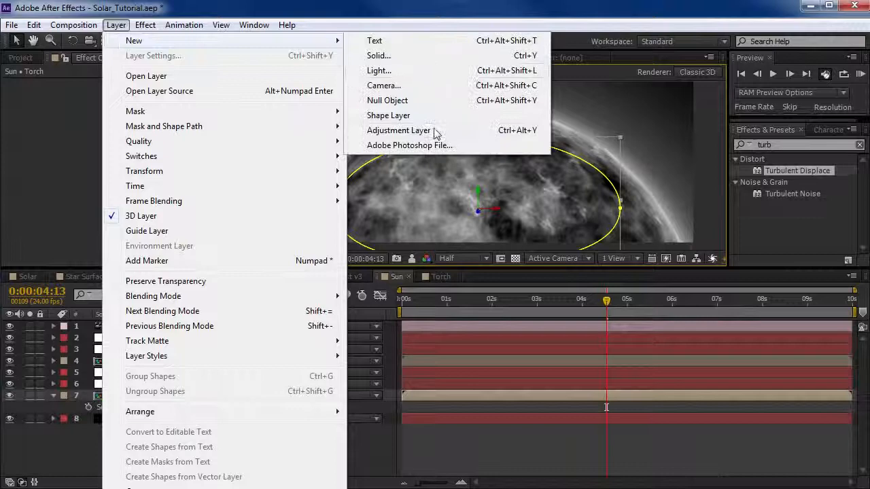
{"action": "left_click", "coordinate": [395, 130]}
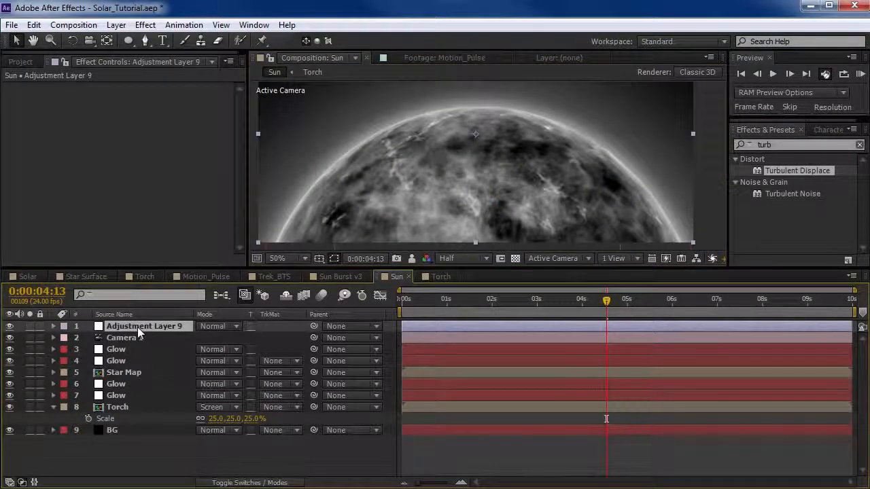
{"action": "key", "text": "F4"}
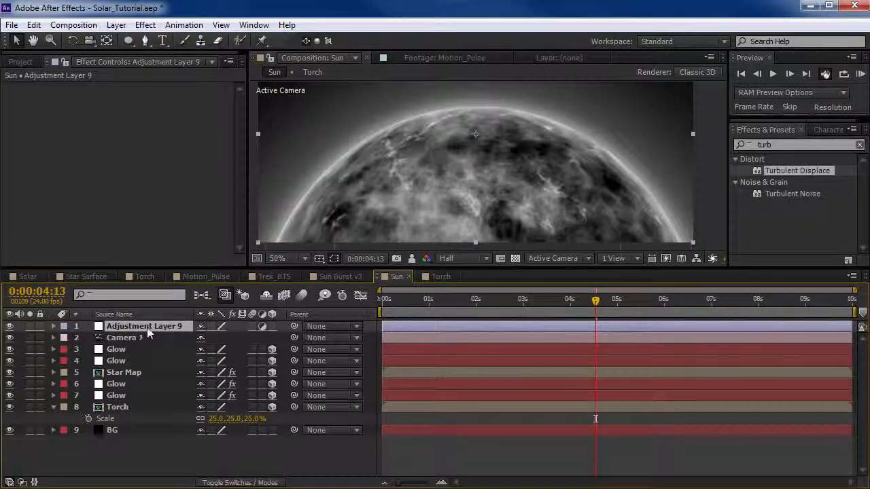
{"action": "left_click_drag", "start_coordinate": [145, 333], "coordinate": [131, 405]}
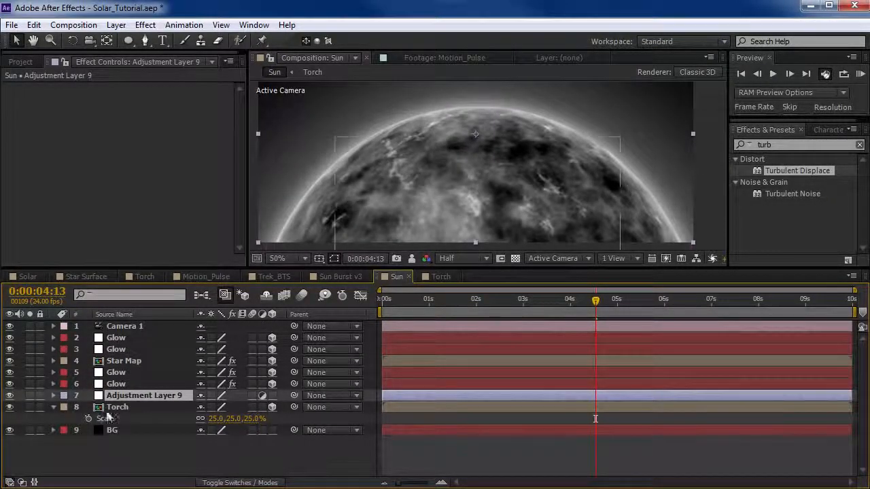
Rename the new adjustment layer as __DIVIDER.
{"action": "key", "text": "Return"}
{"action": "key", "text": "BackSpace"}
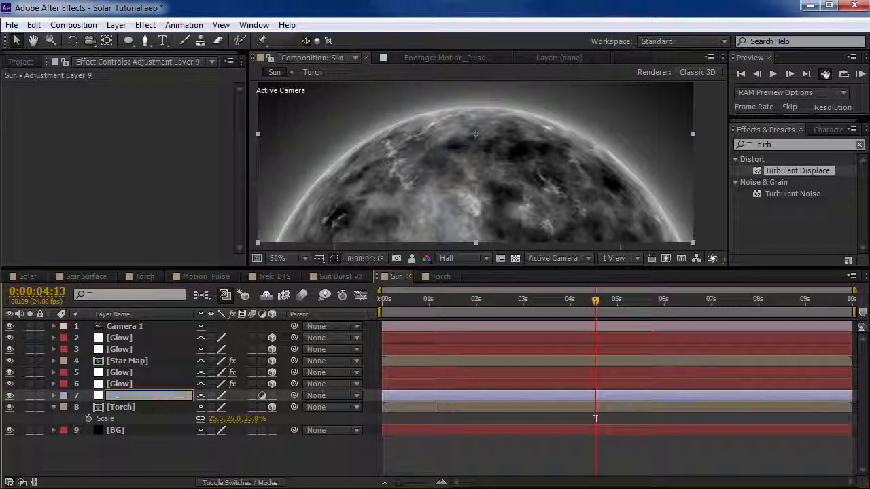
{"action": "type", "text": "__DIVIDER"}
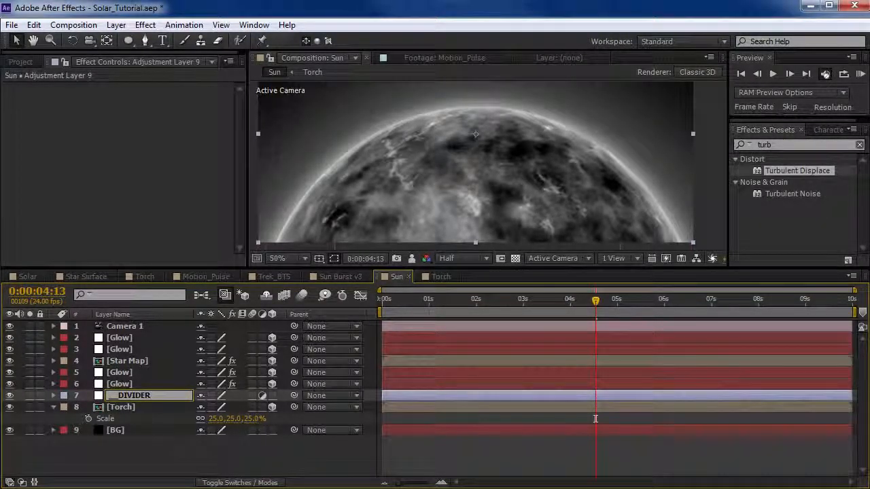
{"action": "type", "text": "__"}
Complete the divider adjustment layer's name as __DIVIDER__ and give it a Yellow label colour.
{"action": "left_click", "coordinate": [63, 400]}
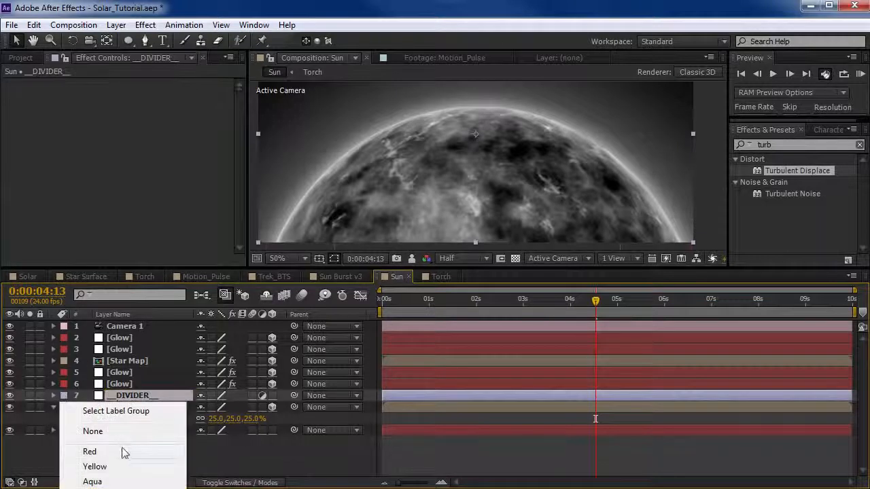
{"action": "left_click", "coordinate": [115, 451]}
{"action": "left_click", "coordinate": [66, 401]}
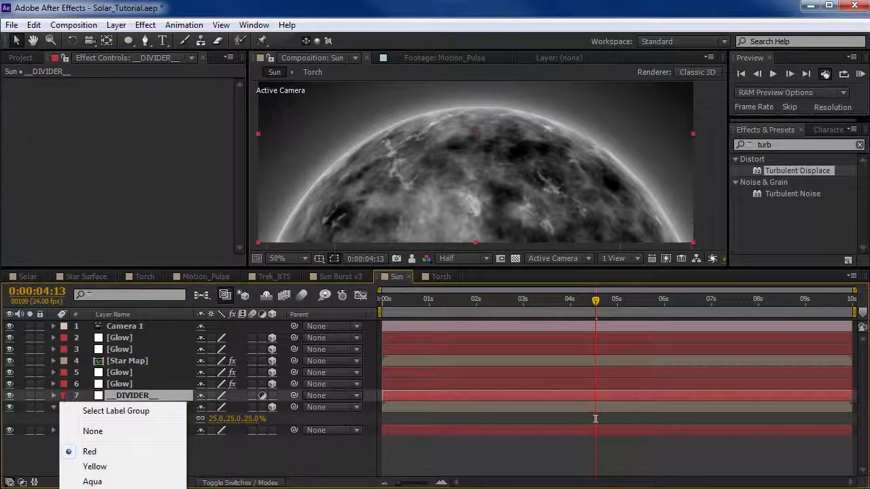
{"action": "left_click", "coordinate": [106, 466]}
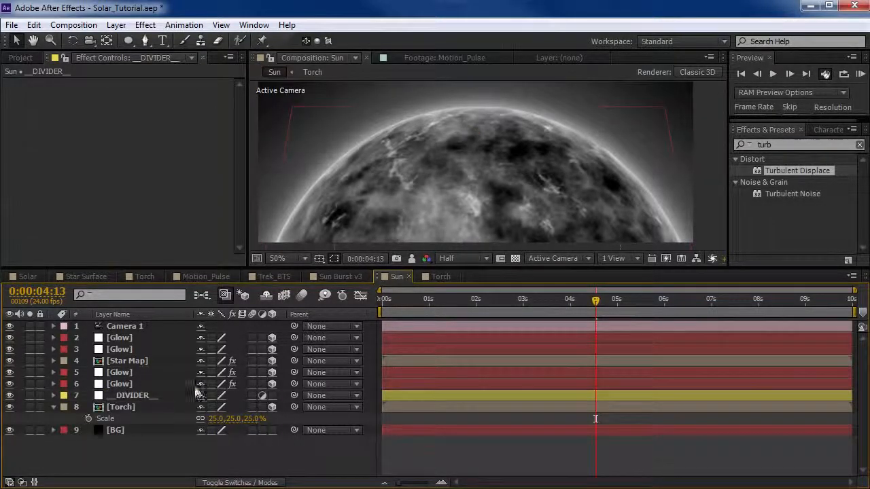
Raise the Torch layer so its flames extend above the sun's upper edge, and scrub through the first seconds to check their motion.
{"action": "left_click", "coordinate": [121, 407]}
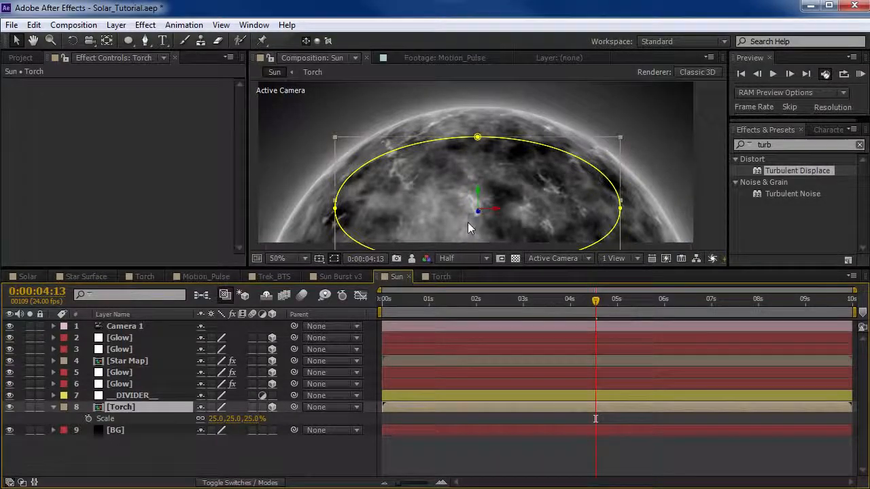
{"action": "left_click_drag", "start_coordinate": [508, 236], "coordinate": [483, 165]}
{"action": "key", "text": "space"}
{"action": "left_click_drag", "start_coordinate": [537, 149], "coordinate": [544, 186]}
{"action": "left_click_drag", "start_coordinate": [516, 267], "coordinate": [503, 323]}
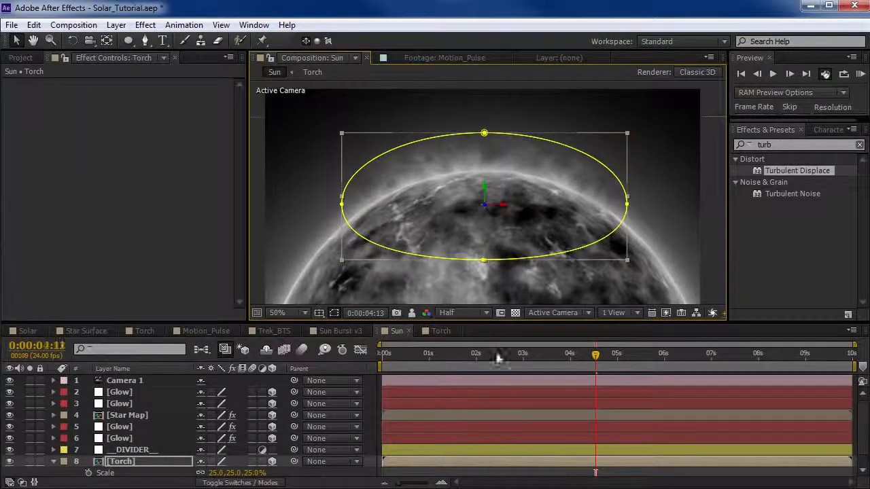
{"action": "left_click_drag", "start_coordinate": [497, 355], "coordinate": [383, 363]}
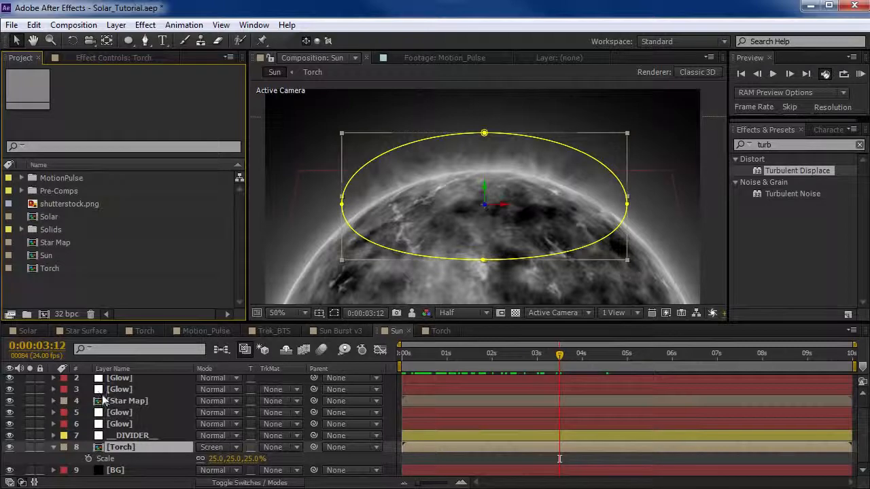
Set the blending mode of all four Glow layers to Screen and inspect the Torch flames along the sun's edge close up.
{"action": "left_click", "coordinate": [119, 379]}
{"action": "scroll", "coordinate": [156, 374], "scroll_direction": "up", "scroll_amount": 1}
{"action": "left_click_drag", "start_coordinate": [171, 312], "coordinate": [171, 276]}
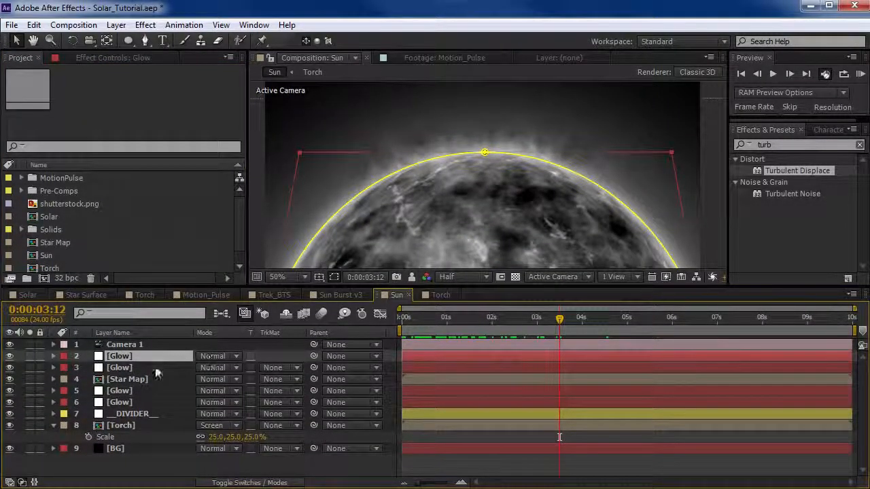
{"action": "left_click", "coordinate": [112, 368], "text": "ctrl"}
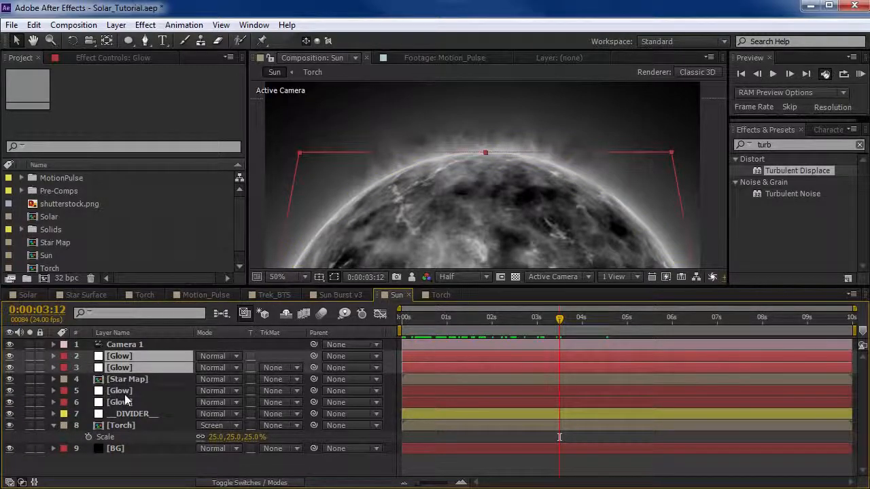
{"action": "left_click", "coordinate": [123, 391], "text": "ctrl"}
{"action": "left_click", "coordinate": [126, 402], "text": "ctrl"}
{"action": "left_click", "coordinate": [212, 366]}
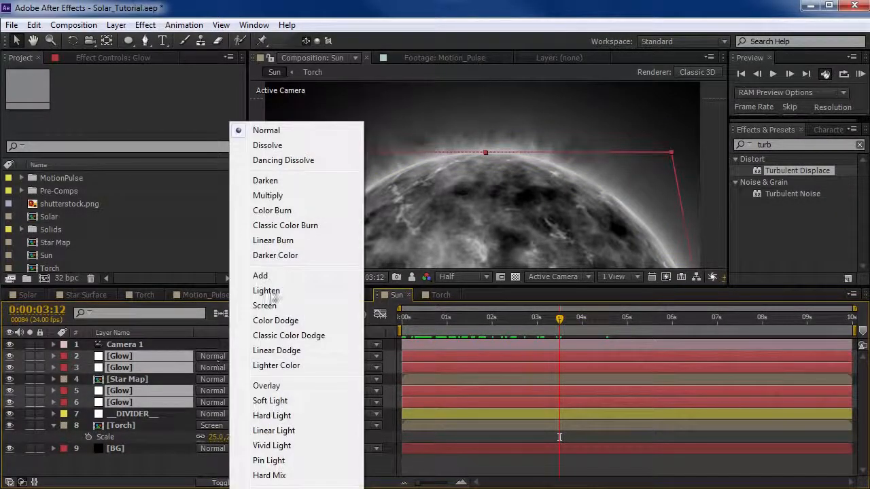
{"action": "left_click", "coordinate": [257, 305]}
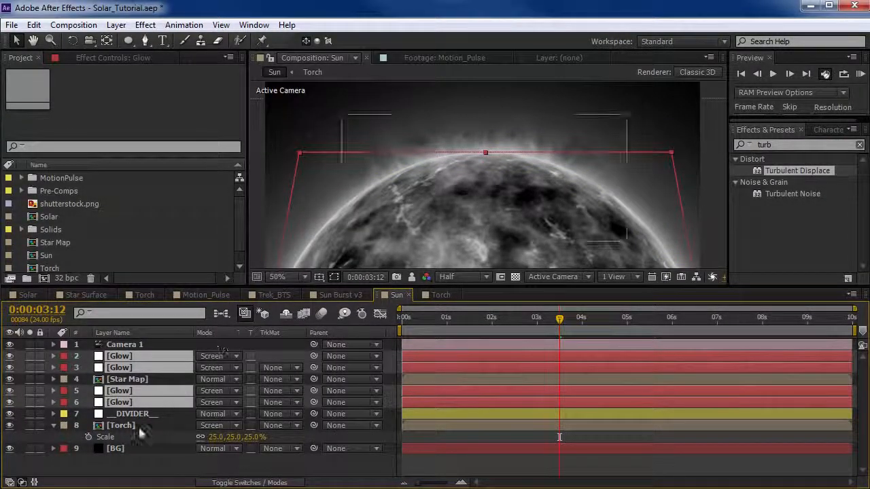
{"action": "left_click", "coordinate": [138, 427]}
{"action": "scroll", "coordinate": [478, 164], "scroll_direction": "up", "scroll_amount": 1}
{"action": "key", "text": "space"}
{"action": "left_click_drag", "start_coordinate": [362, 142], "coordinate": [462, 242]}
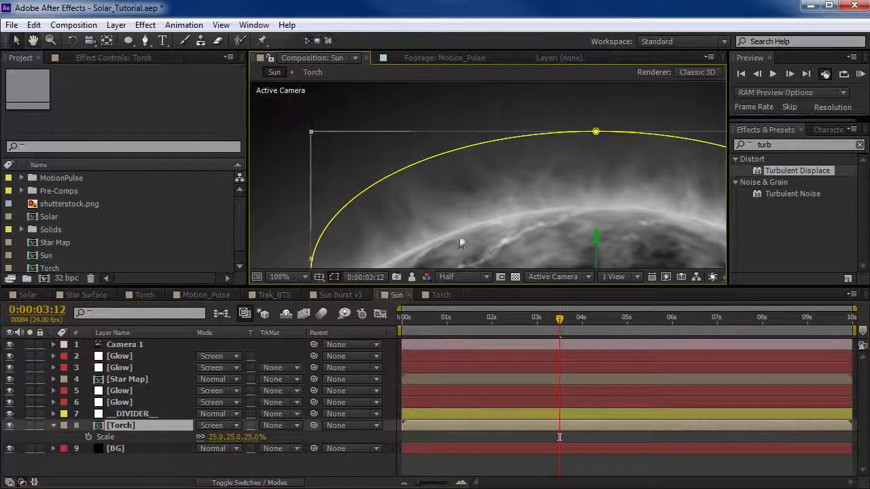
In the Torch composition, set the Fractal Noise Overflow of the Torch solid to Clip.
{"action": "left_click", "coordinate": [80, 58]}
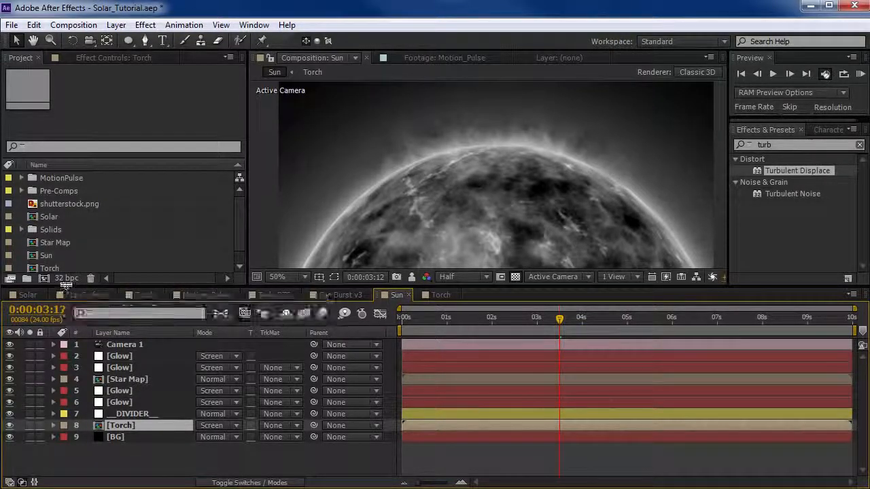
{"action": "left_click", "coordinate": [439, 295]}
{"action": "left_click", "coordinate": [125, 345]}
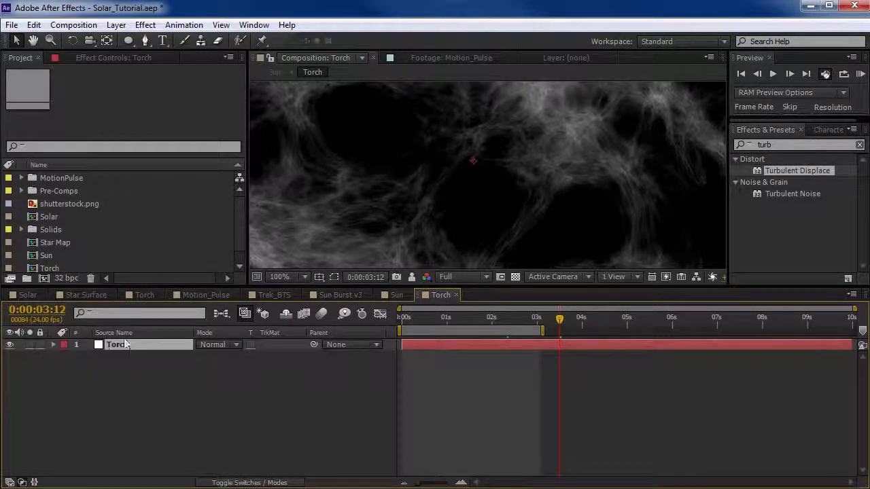
{"action": "left_click", "coordinate": [87, 58]}
{"action": "left_click", "coordinate": [60, 82]}
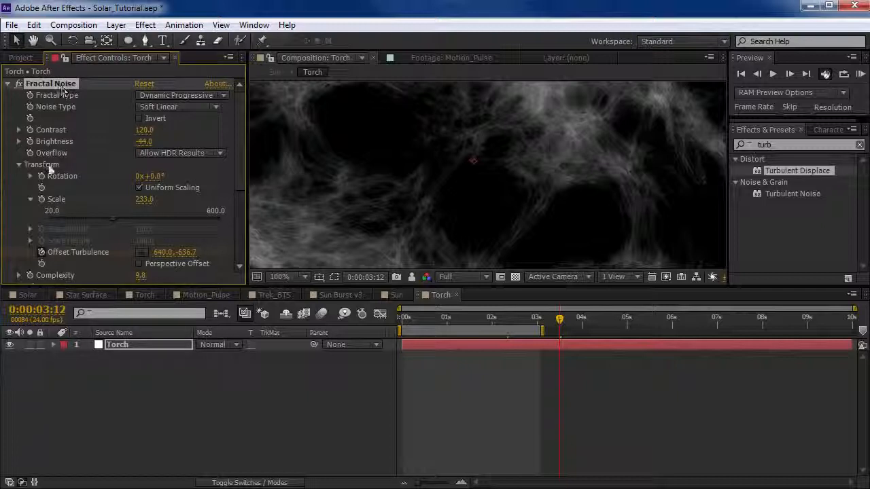
{"action": "left_click", "coordinate": [178, 153]}
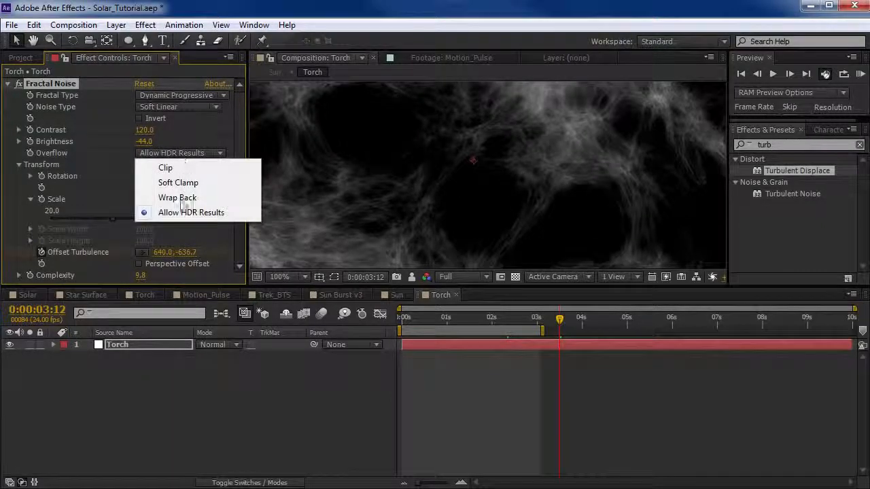
{"action": "left_click", "coordinate": [165, 167]}
{"action": "scroll", "coordinate": [502, 149], "scroll_direction": "down", "scroll_amount": 2}
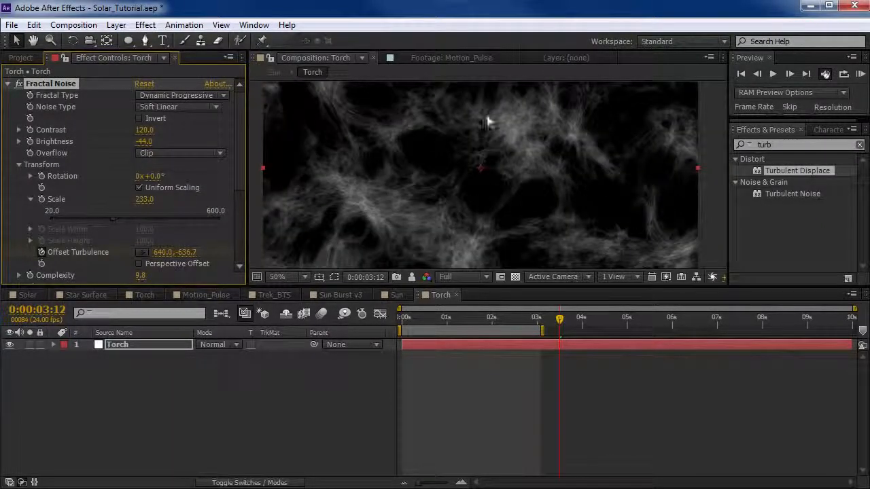
In the Star Map composition, set the Fractal Noise Overflow to Clip on the second and third Star Map layers.
{"action": "left_click", "coordinate": [396, 294]}
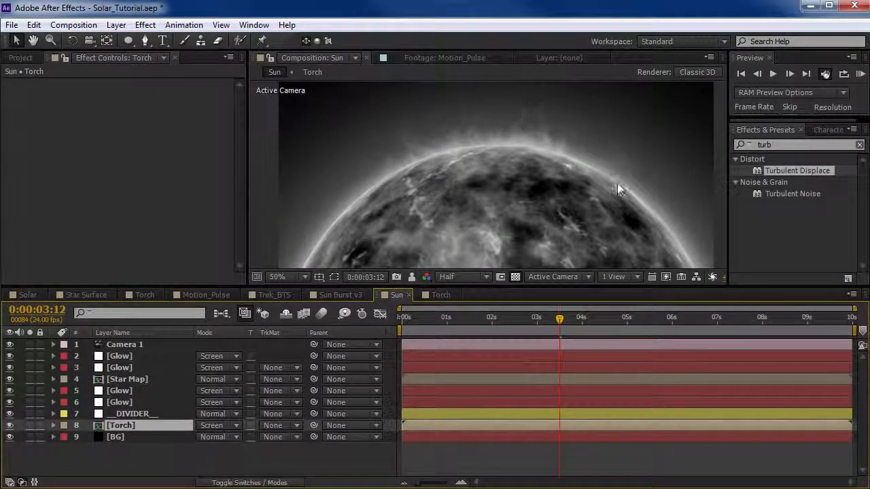
{"action": "double_click", "coordinate": [128, 378]}
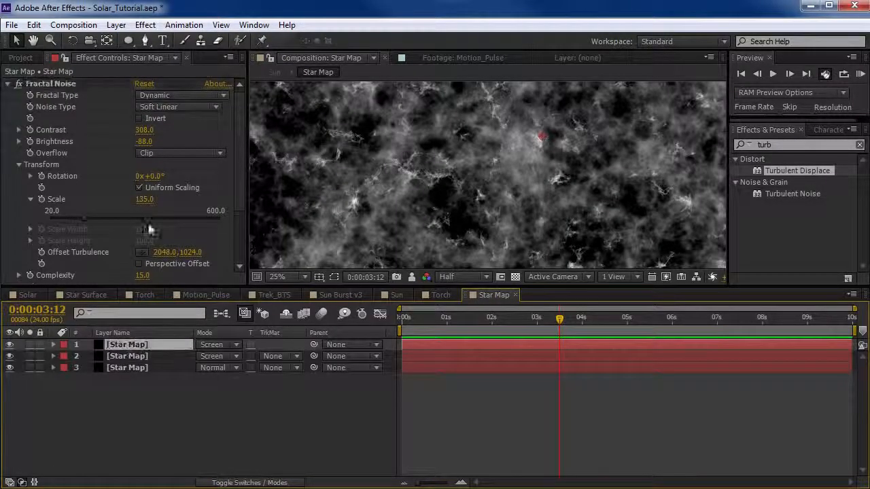
{"action": "left_click", "coordinate": [135, 356]}
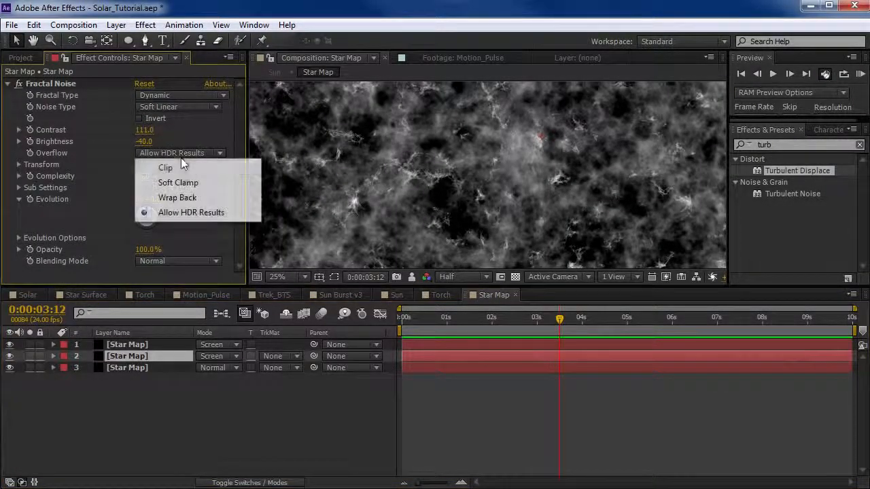
{"action": "left_click", "coordinate": [139, 366]}
{"action": "left_click", "coordinate": [165, 153]}
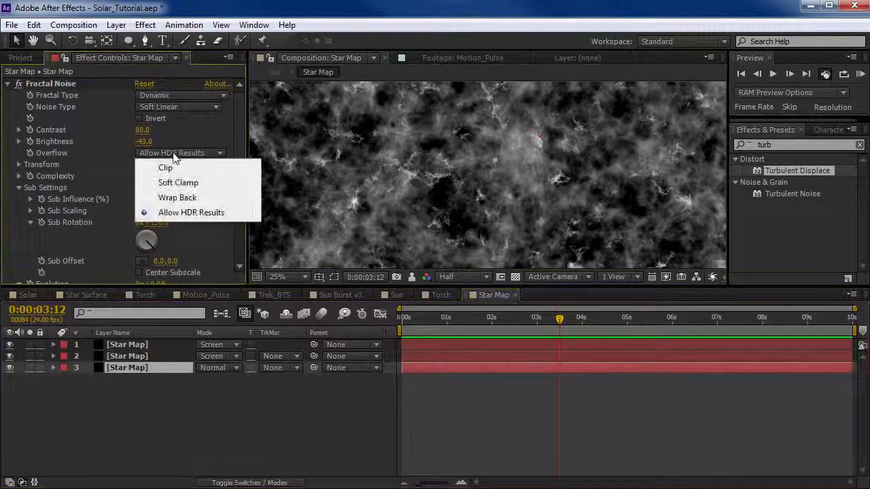
{"action": "left_click", "coordinate": [167, 167]}
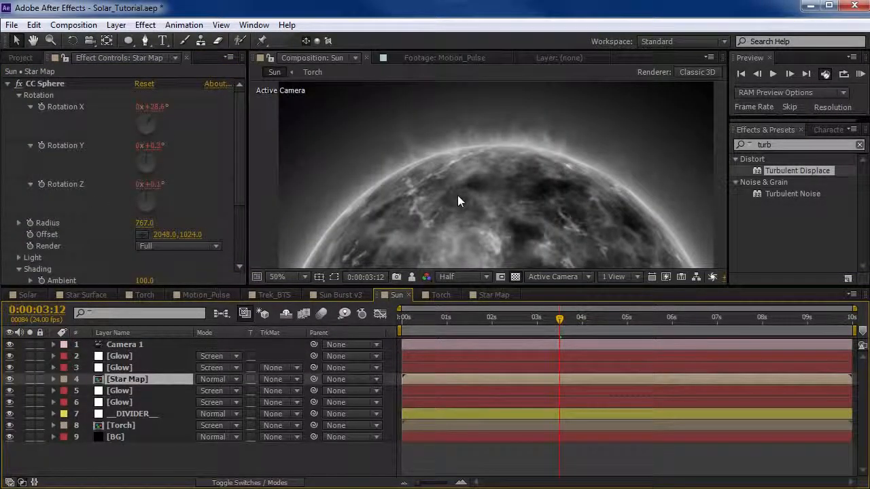
Add a new adjustment layer at the top of the Sun composition and apply the Curves effect to it.
{"action": "left_click", "coordinate": [115, 24]}
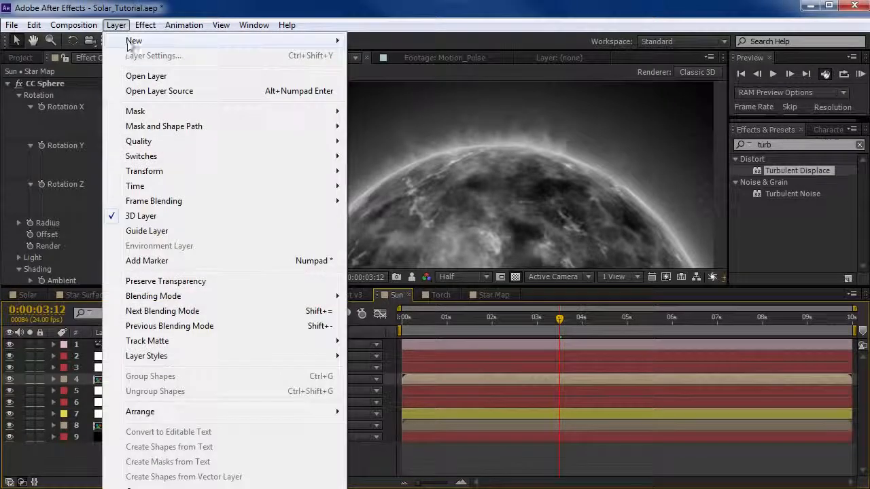
{"action": "mouse_move", "coordinate": [134, 40]}
{"action": "left_click", "coordinate": [403, 129]}
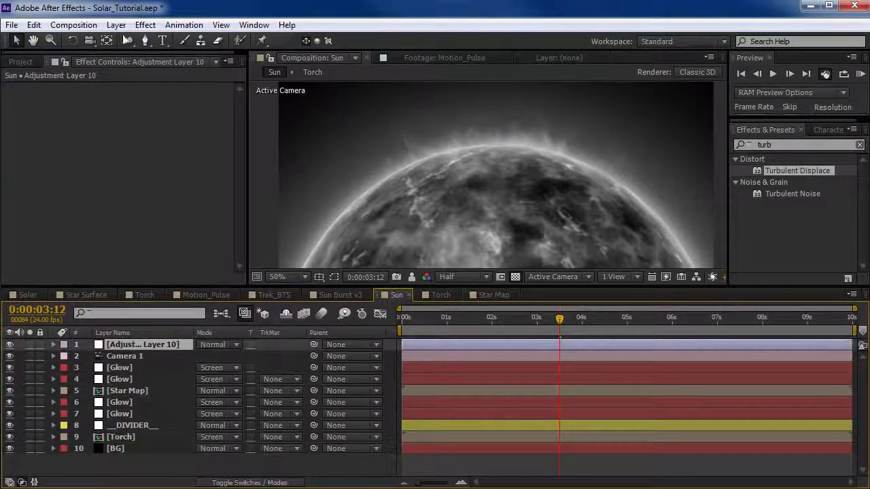
{"action": "left_click", "coordinate": [145, 24]}
{"action": "mouse_move", "coordinate": [208, 152]}
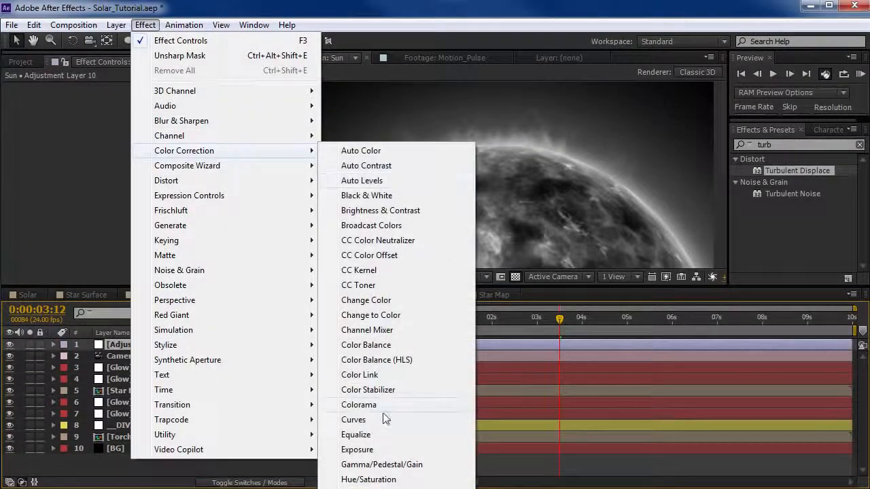
{"action": "left_click", "coordinate": [383, 419]}
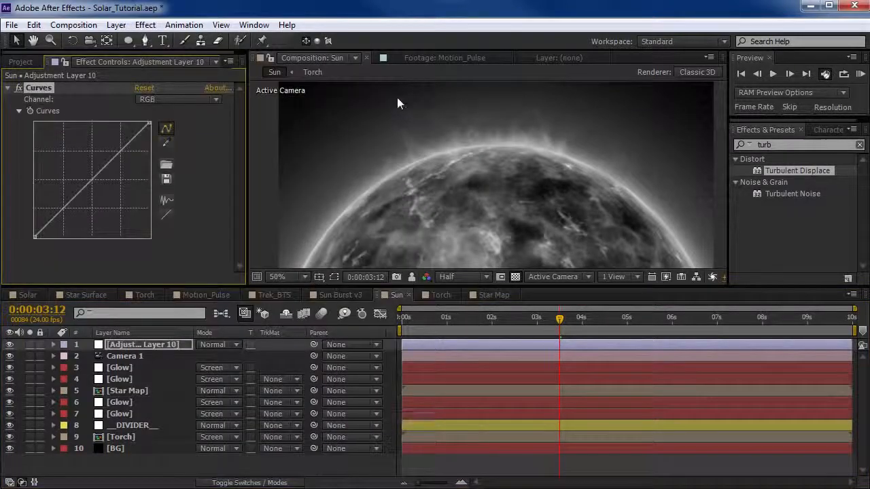
Raise the midtones of the Red channel curve and lower those of the Blue channel to warm the sun.
{"action": "left_click", "coordinate": [152, 100]}
{"action": "left_click", "coordinate": [163, 128]}
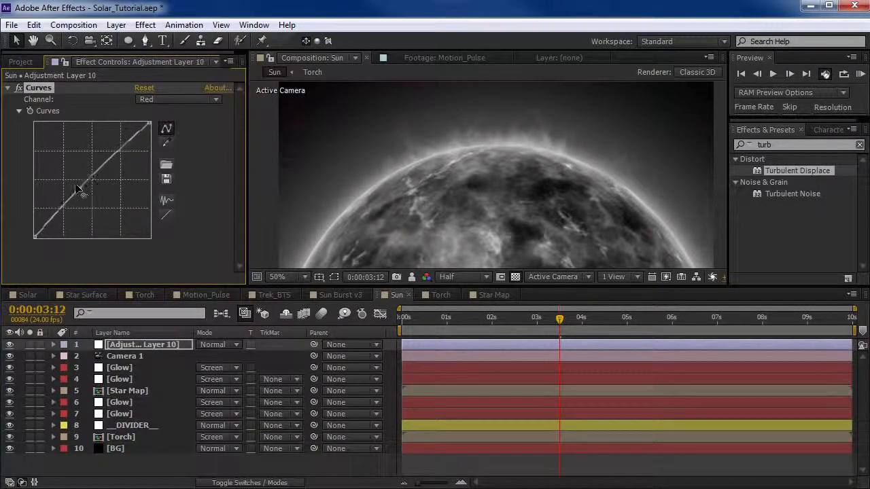
{"action": "mouse_move", "coordinate": [75, 184]}
{"action": "left_mouse_down"}
{"action": "mouse_move", "coordinate": [64, 174]}
{"action": "mouse_move", "coordinate": [70, 177]}
{"action": "left_mouse_up"}
{"action": "left_click", "coordinate": [135, 89]}
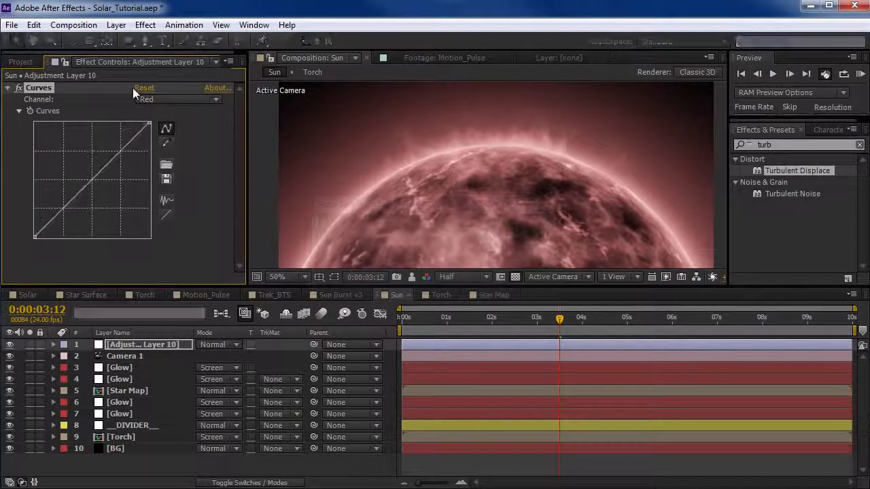
{"action": "left_click", "coordinate": [159, 96]}
{"action": "left_click", "coordinate": [163, 159]}
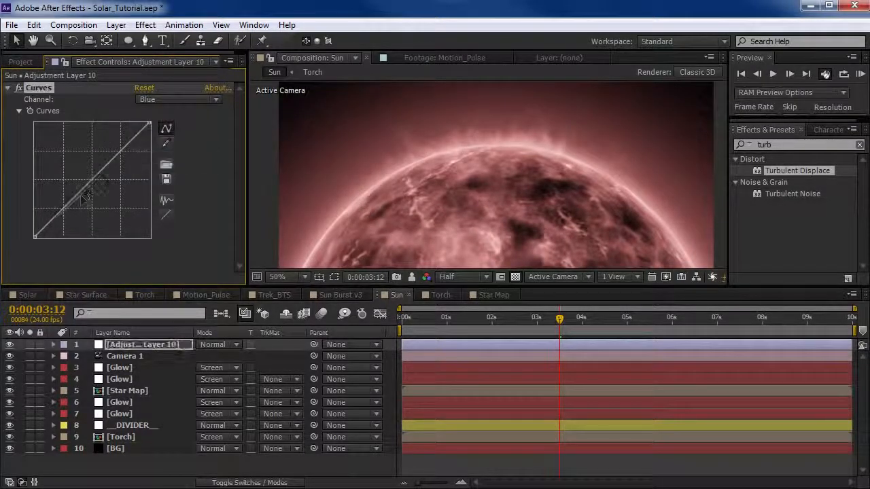
{"action": "left_click_drag", "start_coordinate": [82, 195], "coordinate": [66, 222]}
Shape the Green channel curve into an S by lowering its shadows and raising its highlights.
{"action": "left_click", "coordinate": [170, 99]}
{"action": "left_click", "coordinate": [164, 146]}
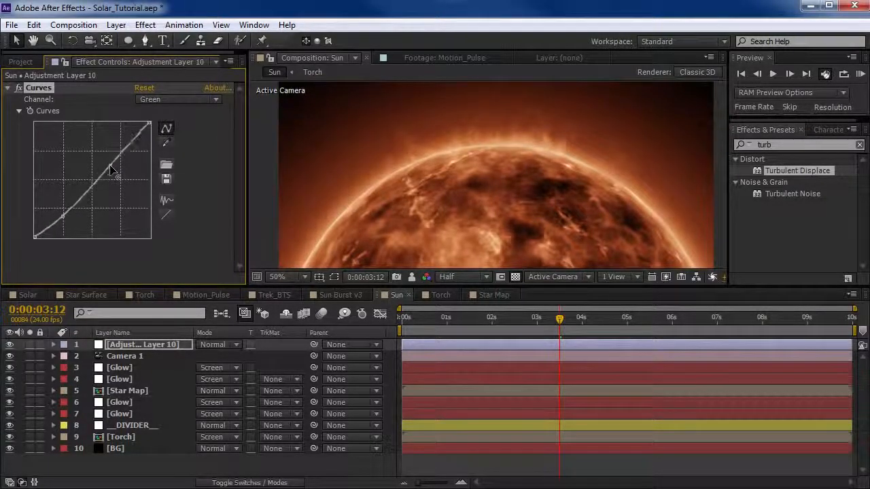
{"action": "left_click_drag", "start_coordinate": [112, 169], "coordinate": [103, 161]}
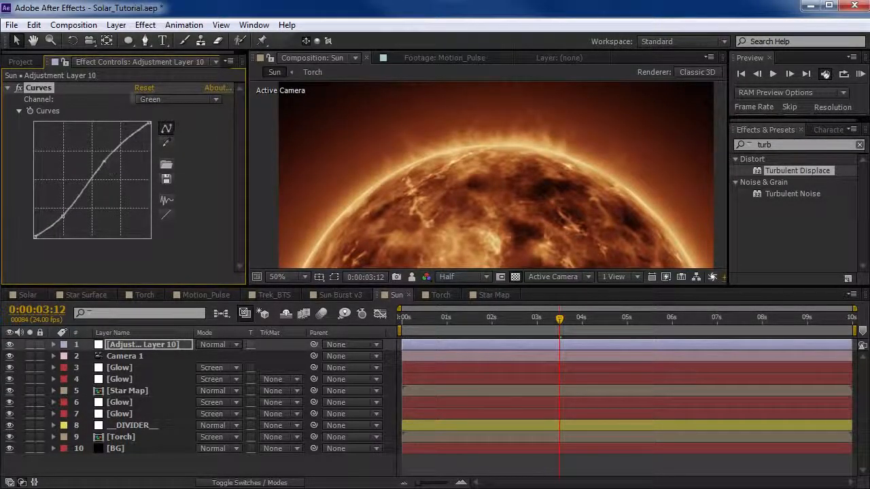
Boost contrast with the RGB curve by anchoring the shadows and lifting the midtones and highlights.
{"action": "left_click", "coordinate": [157, 102]}
{"action": "left_click", "coordinate": [159, 112]}
{"action": "left_click_drag", "start_coordinate": [65, 206], "coordinate": [66, 203]}
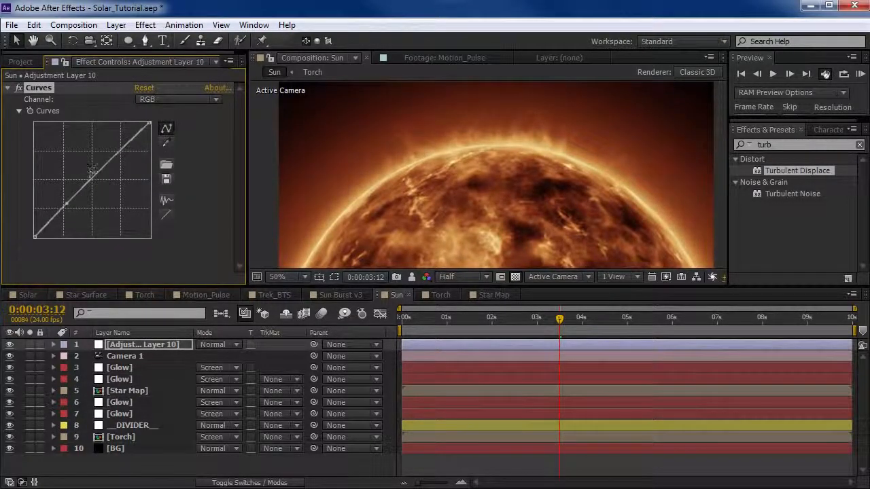
{"action": "left_click_drag", "start_coordinate": [92, 168], "coordinate": [239, 224]}
{"action": "left_click_drag", "start_coordinate": [101, 171], "coordinate": [121, 137]}
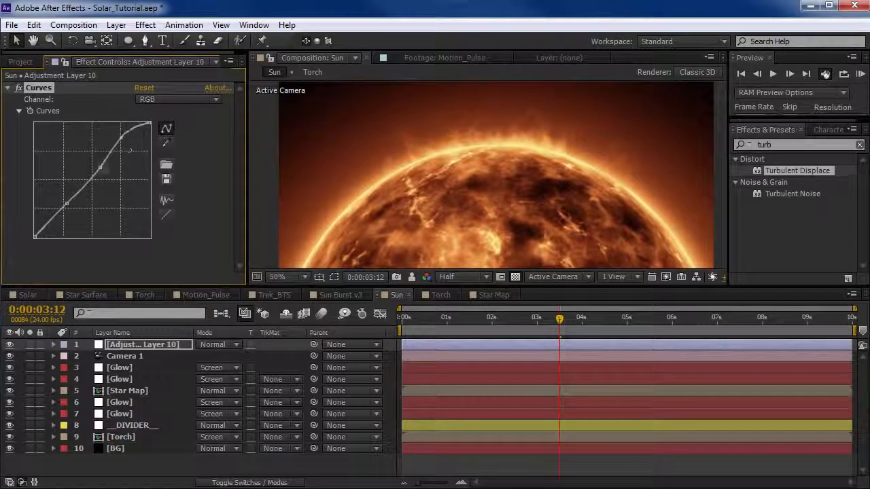
{"action": "left_click_drag", "start_coordinate": [100, 168], "coordinate": [96, 166]}
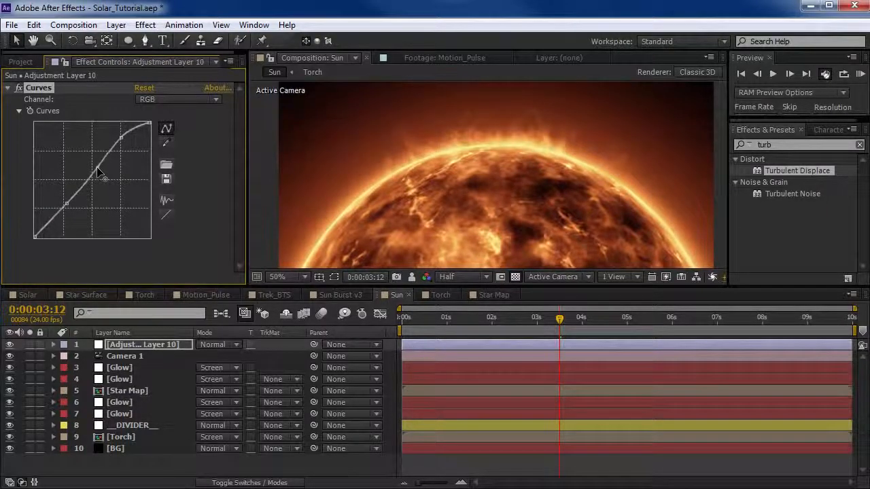
Apply the Curves effect to the Star Map layer in the Sun composition, below its CC Sphere effect.
{"action": "left_click", "coordinate": [127, 391]}
{"action": "left_click", "coordinate": [30, 391]}
{"action": "left_click", "coordinate": [30, 391]}
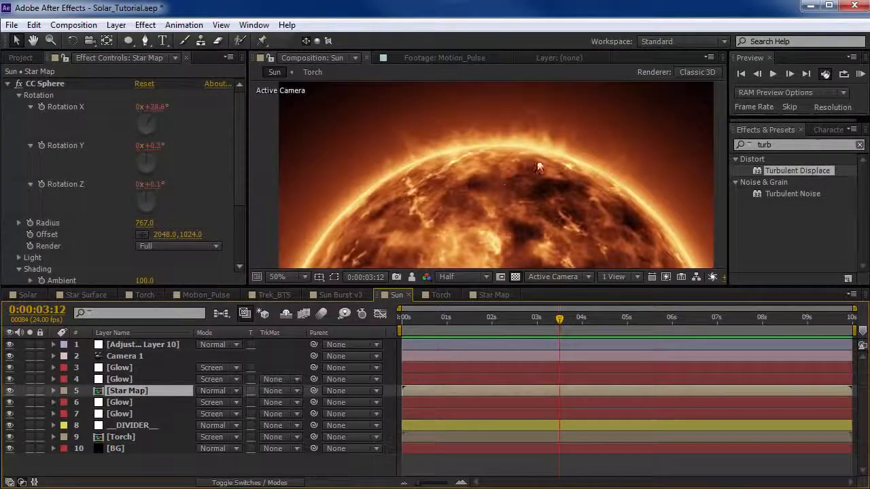
{"action": "left_click", "coordinate": [8, 83]}
{"action": "left_click", "coordinate": [61, 84]}
{"action": "left_click", "coordinate": [146, 24]}
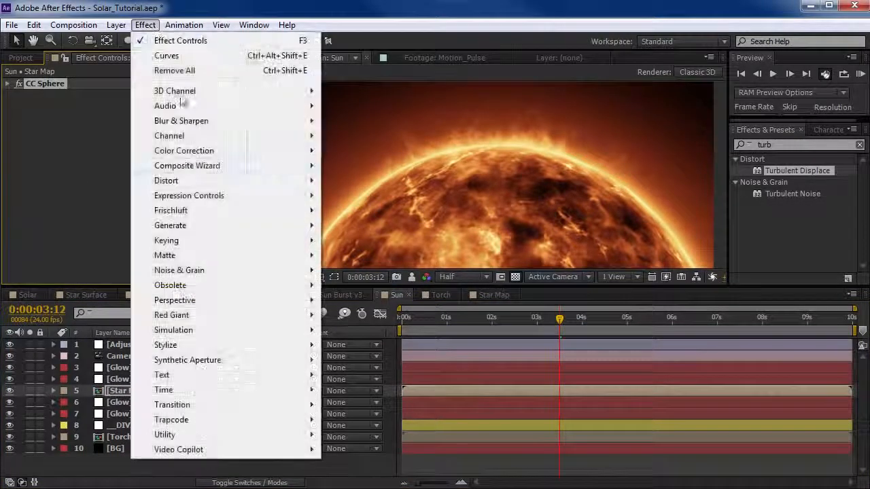
{"action": "mouse_move", "coordinate": [229, 151]}
{"action": "left_click", "coordinate": [382, 469]}
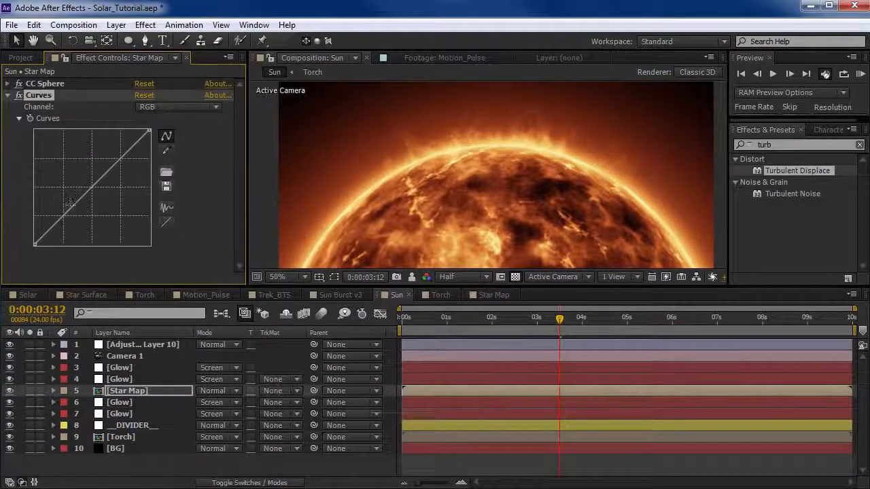
Darken the Star Map layer by pulling down the shadows and midtones of its RGB curve.
{"action": "mouse_move", "coordinate": [71, 206]}
{"action": "left_mouse_down"}
{"action": "mouse_move", "coordinate": [84, 225]}
{"action": "mouse_move", "coordinate": [78, 218]}
{"action": "left_mouse_up"}
{"action": "left_click_drag", "start_coordinate": [108, 182], "coordinate": [113, 180]}
{"action": "left_click", "coordinate": [533, 214]}
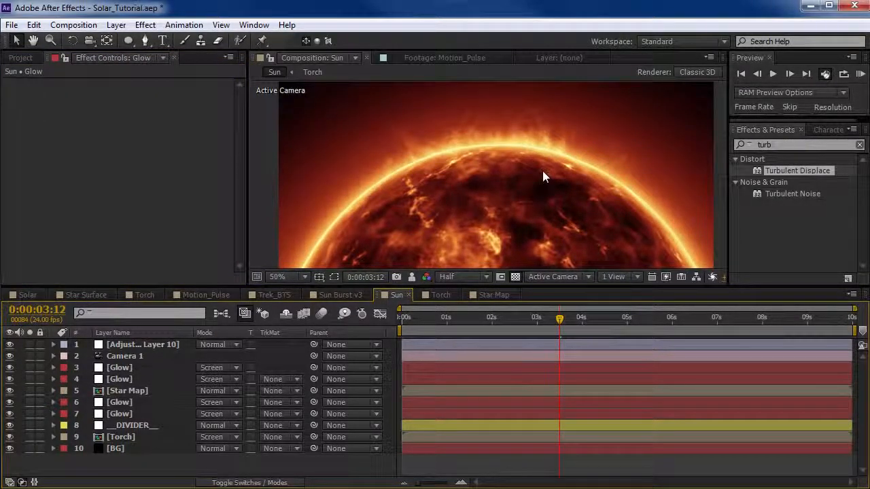
Duplicate the masked Glow layer directly above Star Map and set the copy's Mask 2 feather to 256 pixels.
{"action": "left_click", "coordinate": [121, 382]}
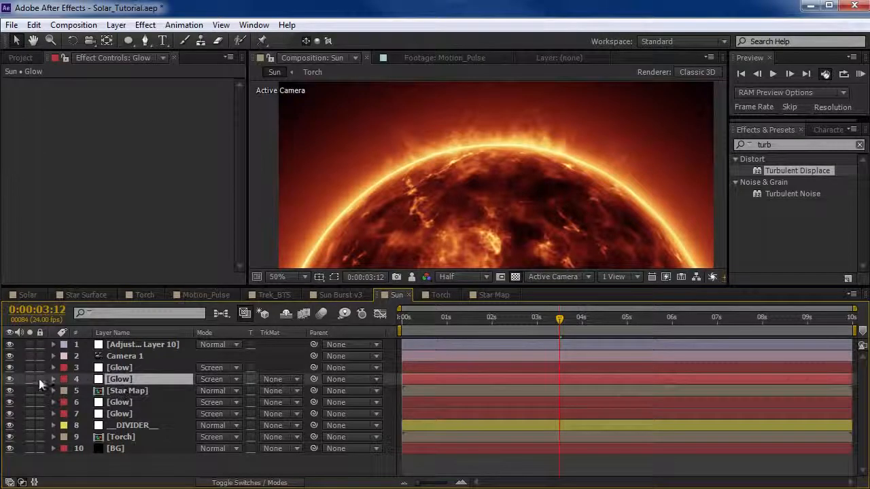
{"action": "left_click", "coordinate": [9, 382]}
{"action": "left_click", "coordinate": [10, 382]}
{"action": "key", "text": "ctrl+d"}
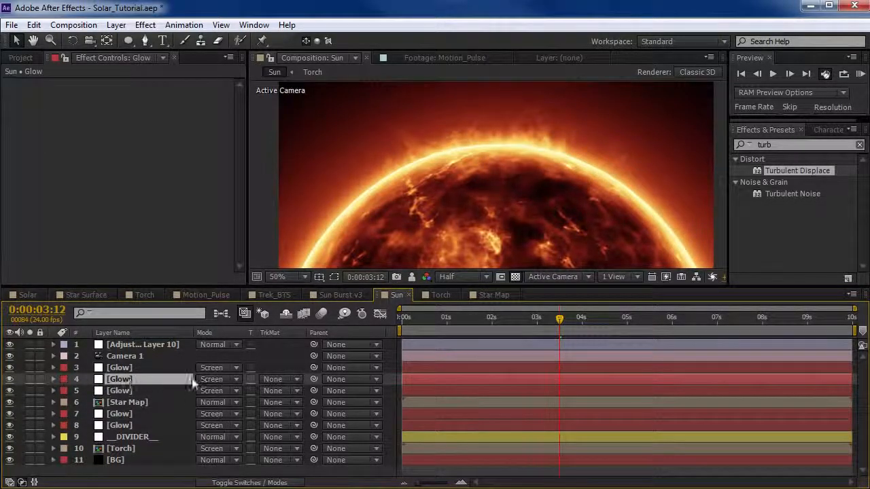
{"action": "key", "text": "f"}
{"action": "left_click_drag", "start_coordinate": [238, 426], "coordinate": [335, 420]}
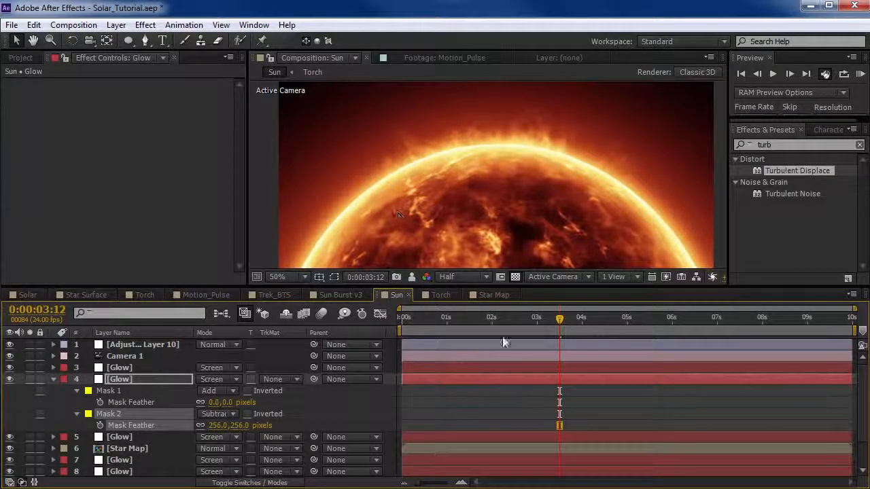
{"action": "left_click_drag", "start_coordinate": [433, 324], "coordinate": [537, 322]}
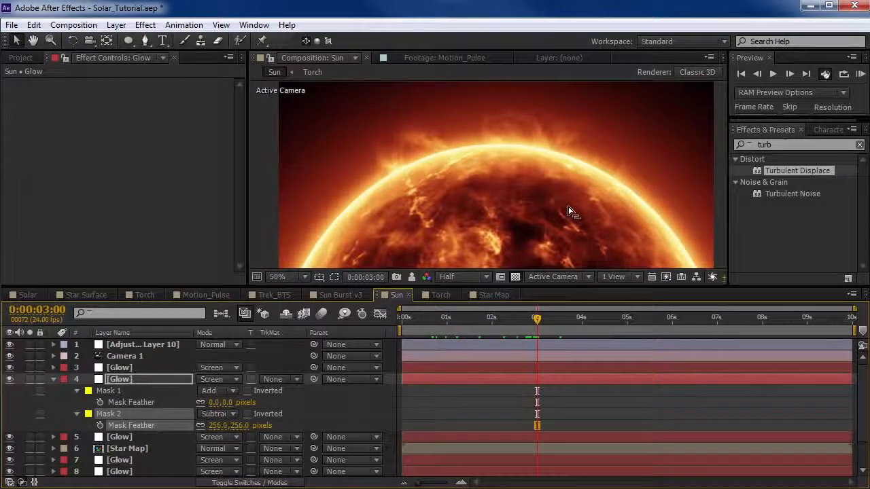
{"action": "left_click", "coordinate": [53, 378]}
Open the Star Map composition and bring its fractal noise texture into view.
{"action": "left_click", "coordinate": [492, 295]}
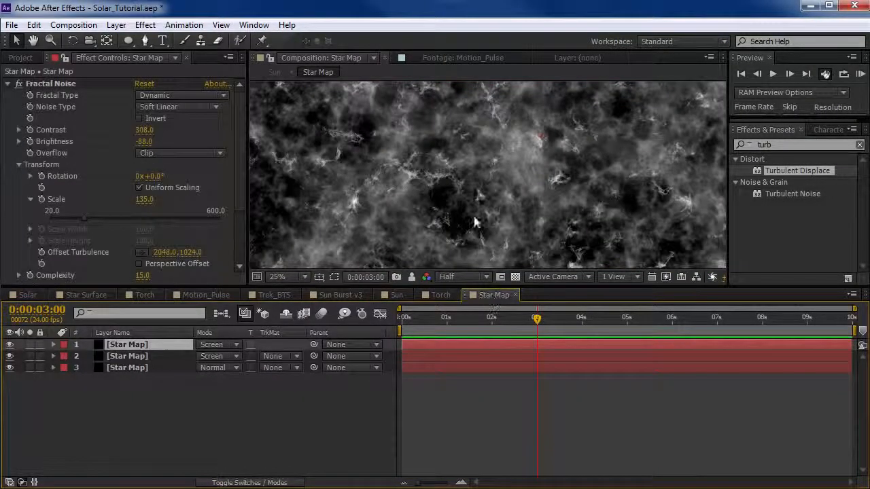
{"action": "left_click", "coordinate": [396, 294]}
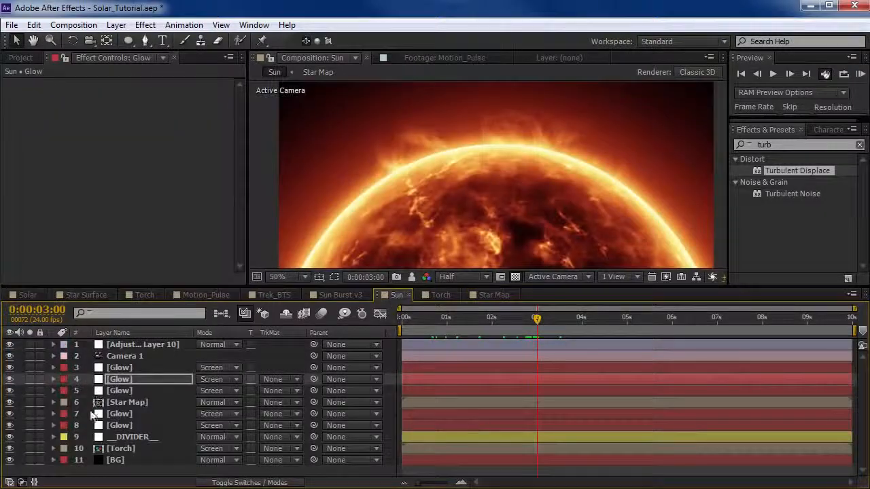
{"action": "double_click", "coordinate": [131, 401]}
{"action": "scroll", "coordinate": [514, 189], "scroll_direction": "up", "scroll_amount": 1}
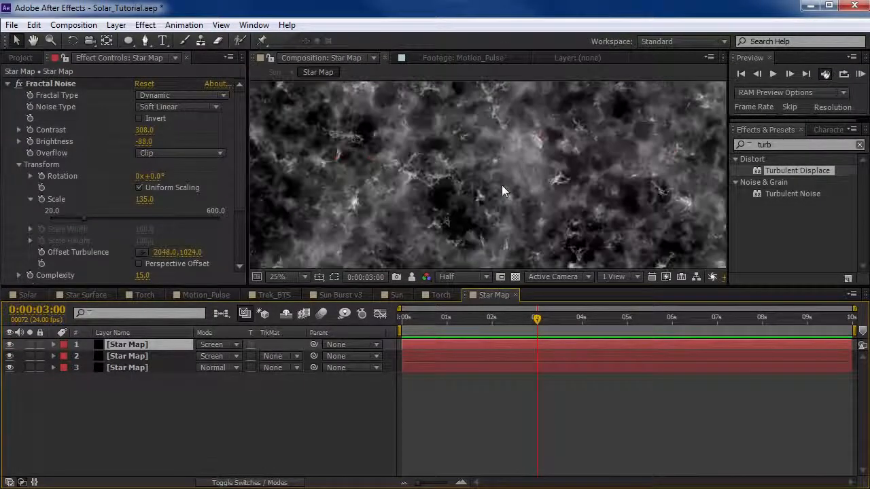
{"action": "key", "text": "space"}
{"action": "left_click_drag", "start_coordinate": [468, 146], "coordinate": [389, 213]}
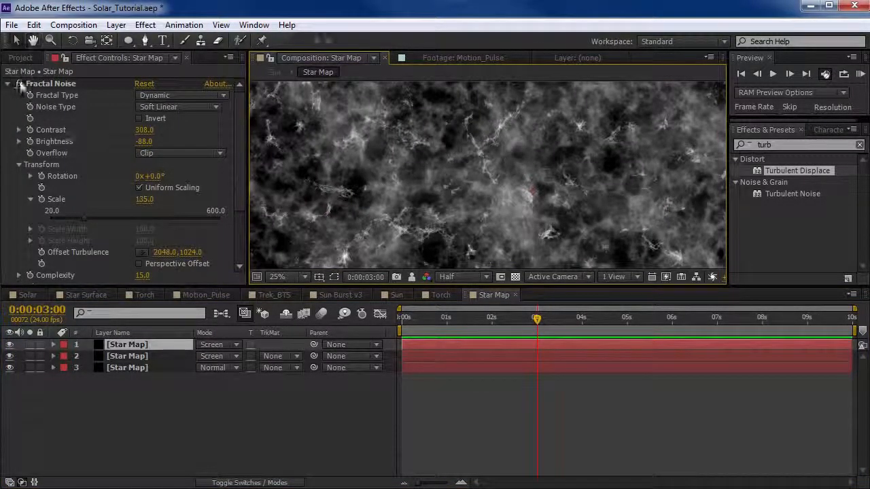
Animate the Fractal Noise Evolution of the third Star Map layer with the expression time*90 and scrub through the result.
{"action": "left_click", "coordinate": [129, 369]}
{"action": "left_click_drag", "start_coordinate": [239, 148], "coordinate": [224, 186]}
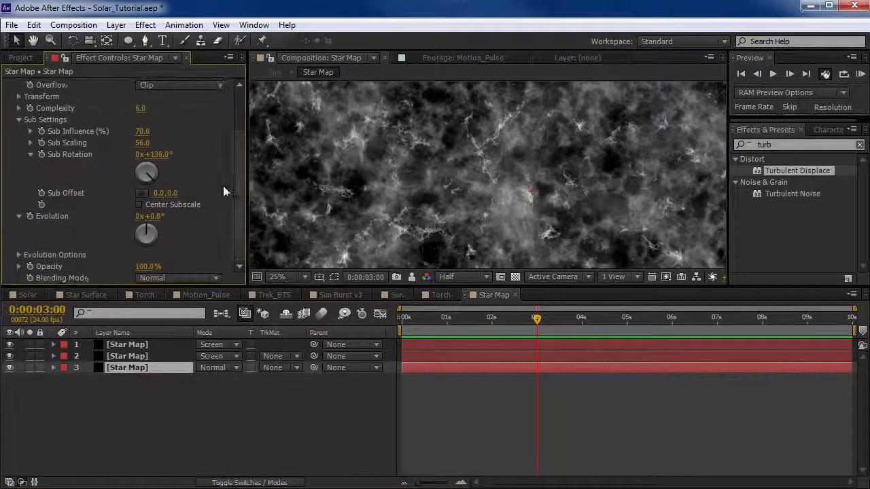
{"action": "left_click", "coordinate": [19, 123]}
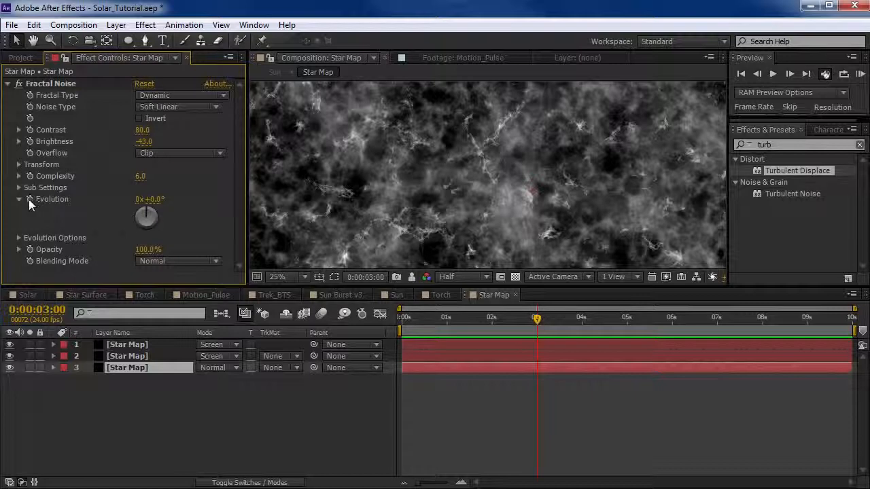
{"action": "left_click", "coordinate": [30, 199], "text": "alt"}
{"action": "type", "text": "time"}
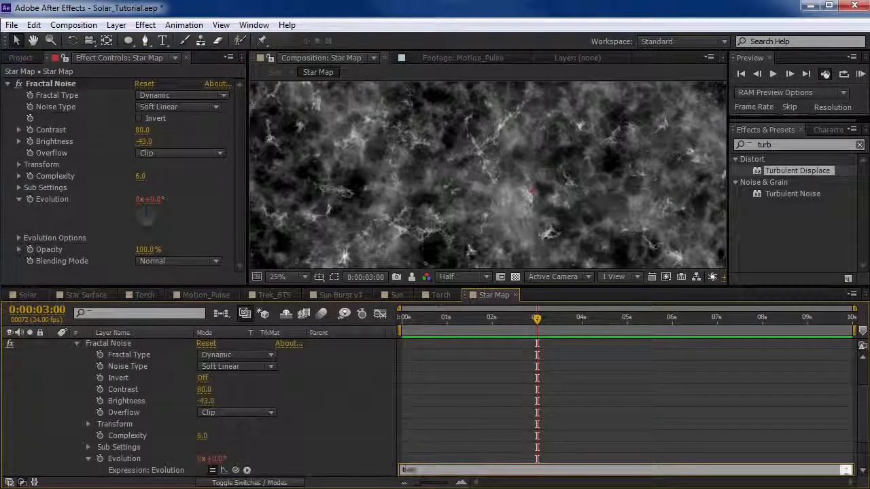
{"action": "type", "text": "*90"}
{"action": "left_click", "coordinate": [489, 427]}
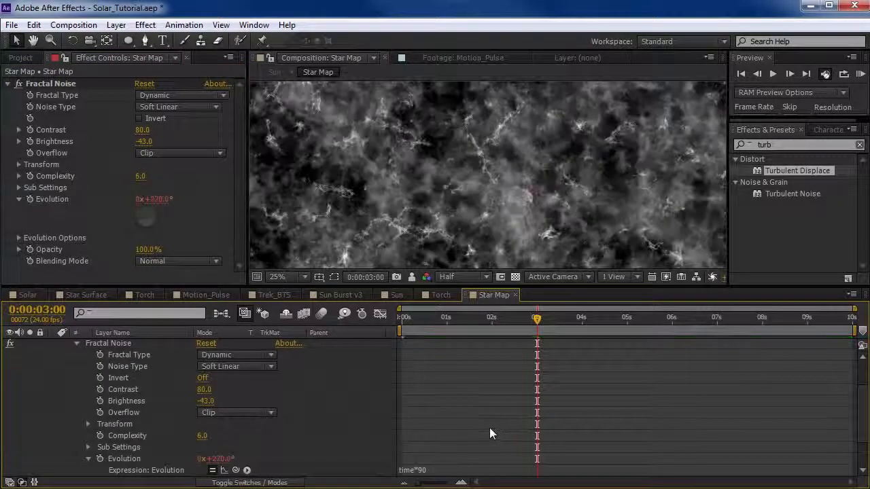
{"action": "left_click", "coordinate": [432, 320]}
{"action": "left_click_drag", "start_coordinate": [432, 331], "coordinate": [534, 331]}
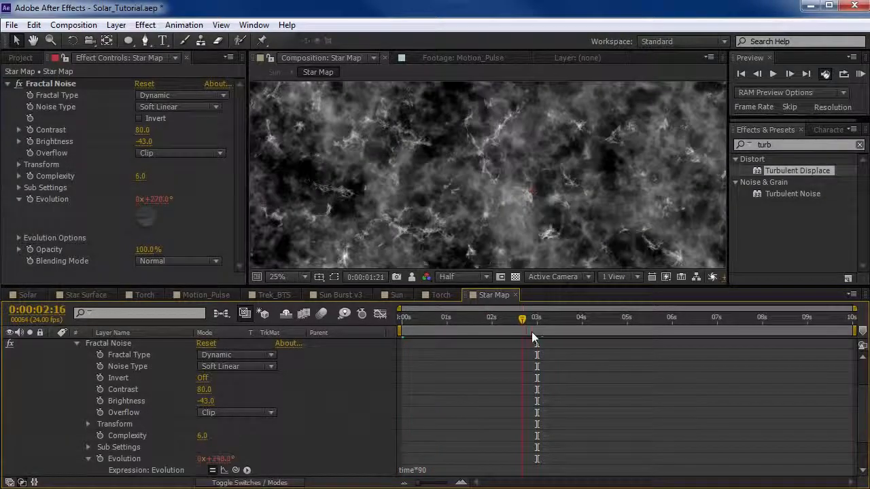
{"action": "scroll", "coordinate": [212, 378], "scroll_direction": "up", "scroll_amount": 3}
{"action": "left_click", "coordinate": [54, 367]}
Add the expression time*140 to the Fractal Noise Evolution of the second Star Map layer and check the motion.
{"action": "left_click", "coordinate": [127, 356]}
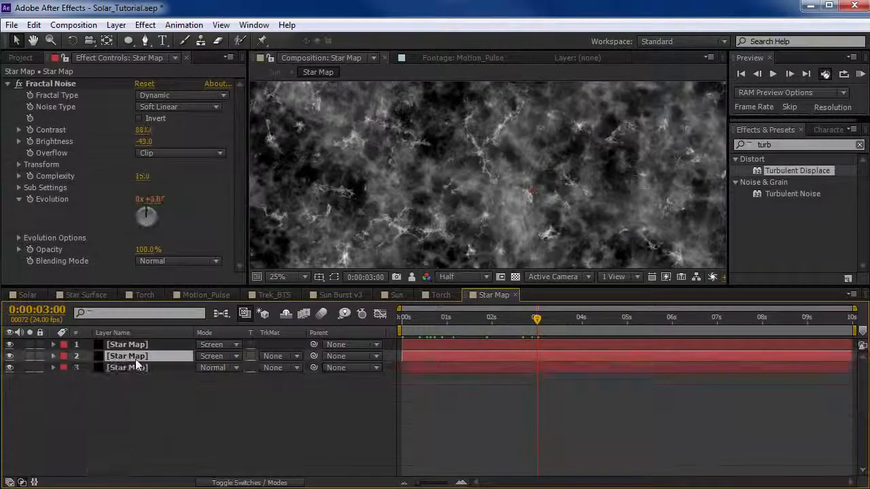
{"action": "left_click", "coordinate": [53, 356]}
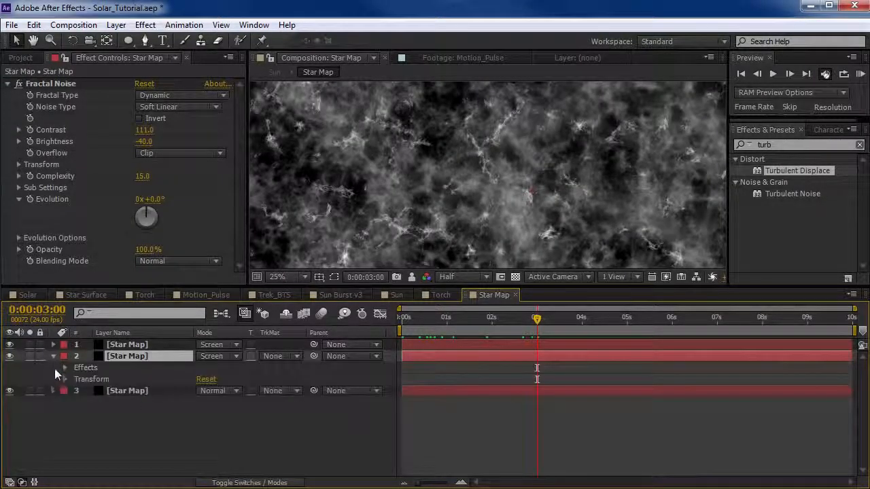
{"action": "left_click", "coordinate": [32, 197], "text": "alt"}
{"action": "type", "text": "time"}
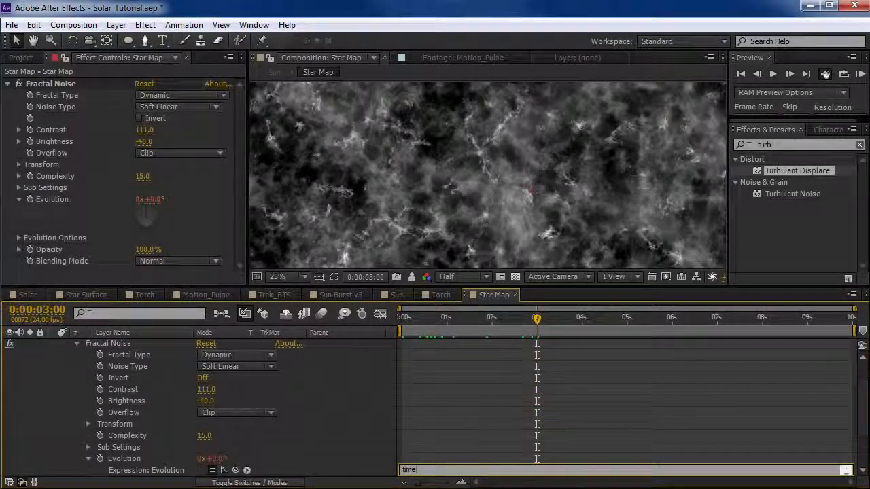
{"action": "type", "text": "*140"}
{"action": "left_click", "coordinate": [514, 394]}
{"action": "left_click_drag", "start_coordinate": [422, 317], "coordinate": [460, 319]}
{"action": "scroll", "coordinate": [164, 382], "scroll_direction": "up", "scroll_amount": 2}
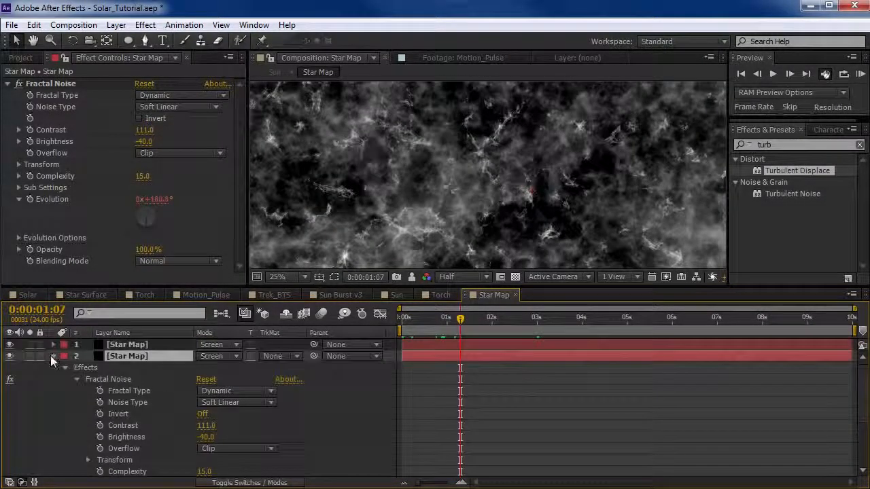
{"action": "left_click", "coordinate": [53, 356]}
Drive the first Star Map layer's Fractal Noise Evolution with the expression time*175 and scrub the timeline to check it.
{"action": "left_click", "coordinate": [54, 345]}
{"action": "left_click", "coordinate": [137, 346]}
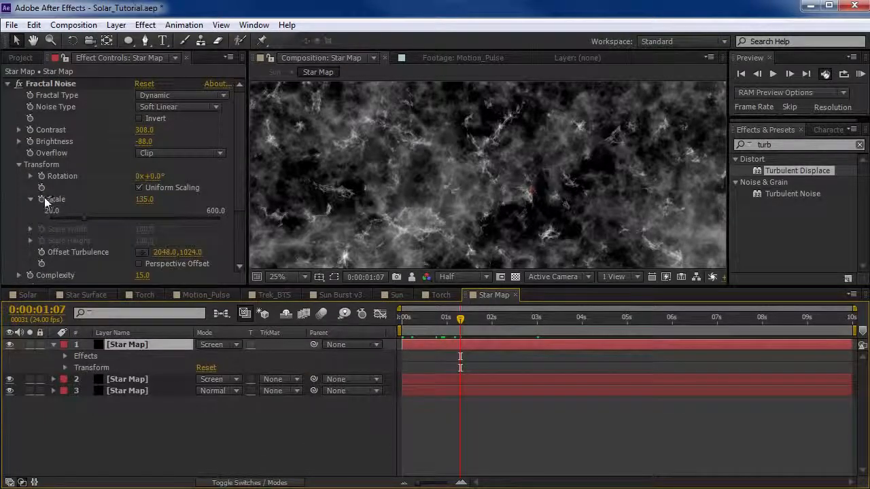
{"action": "left_click", "coordinate": [19, 165]}
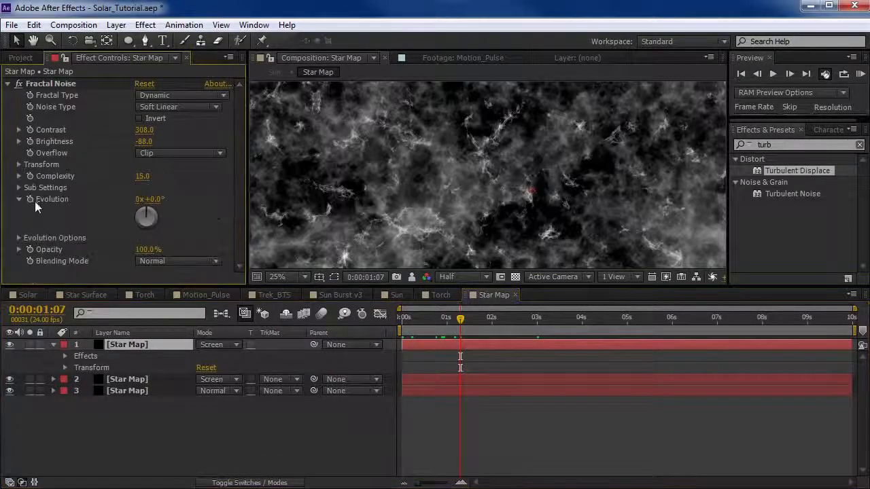
{"action": "left_click", "coordinate": [30, 199], "text": "alt"}
{"action": "type", "text": "time*"}
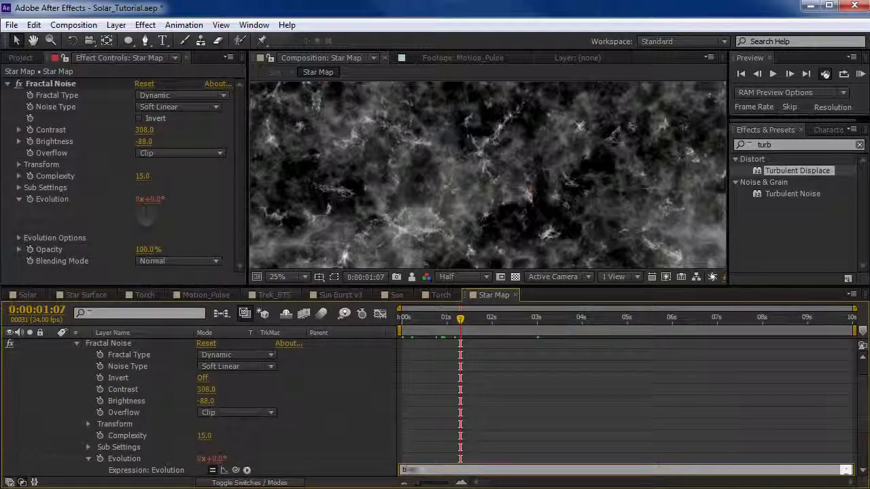
{"action": "type", "text": "175"}
{"action": "left_click", "coordinate": [591, 293]}
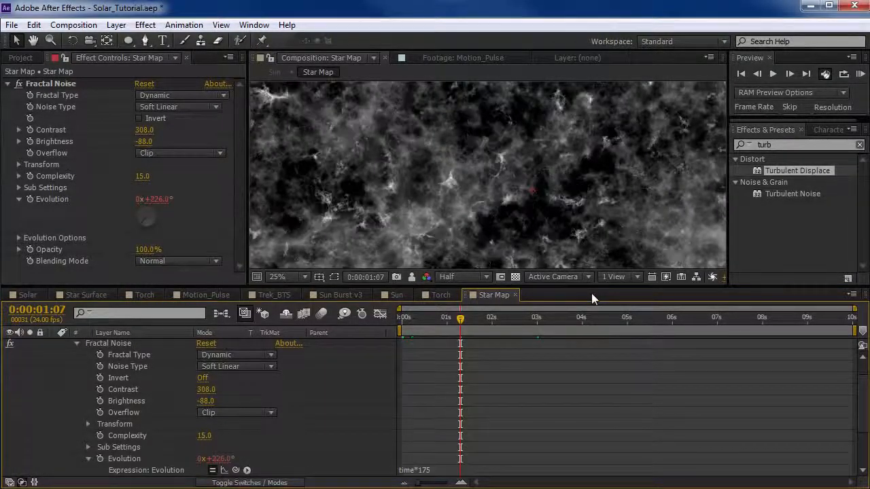
{"action": "left_click", "coordinate": [451, 324]}
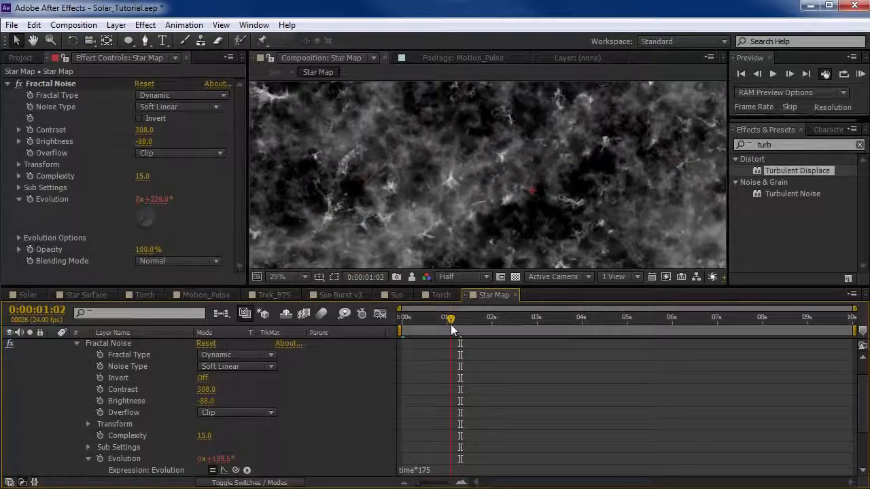
{"action": "left_click_drag", "start_coordinate": [453, 324], "coordinate": [475, 320]}
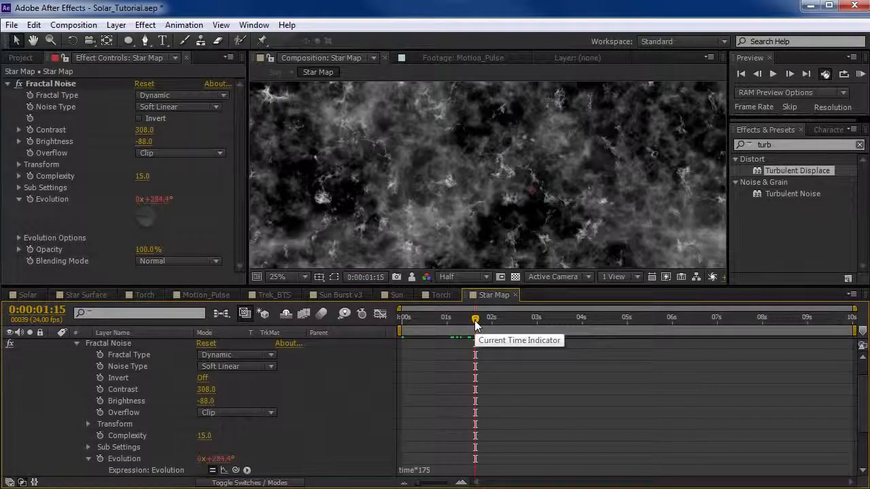
Return to the Sun composition and examine the animated surface and edge flames close up at 100%.
{"action": "left_click", "coordinate": [396, 294]}
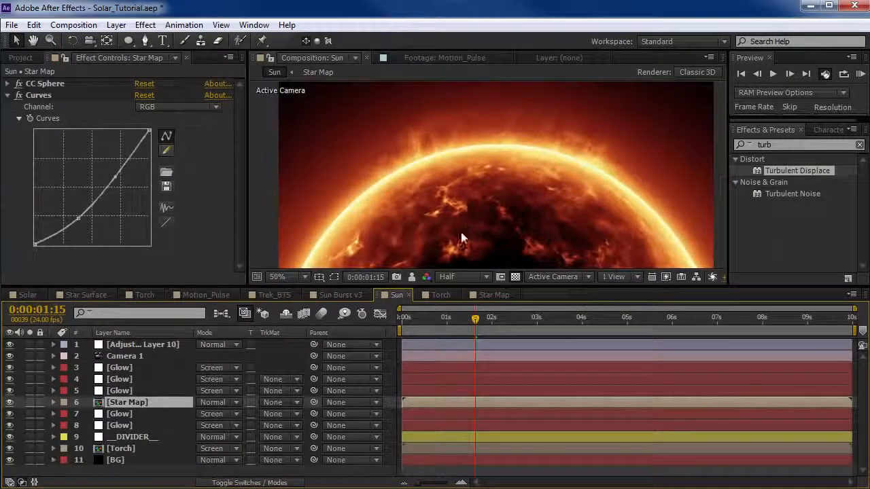
{"action": "left_click_drag", "start_coordinate": [478, 207], "coordinate": [467, 195]}
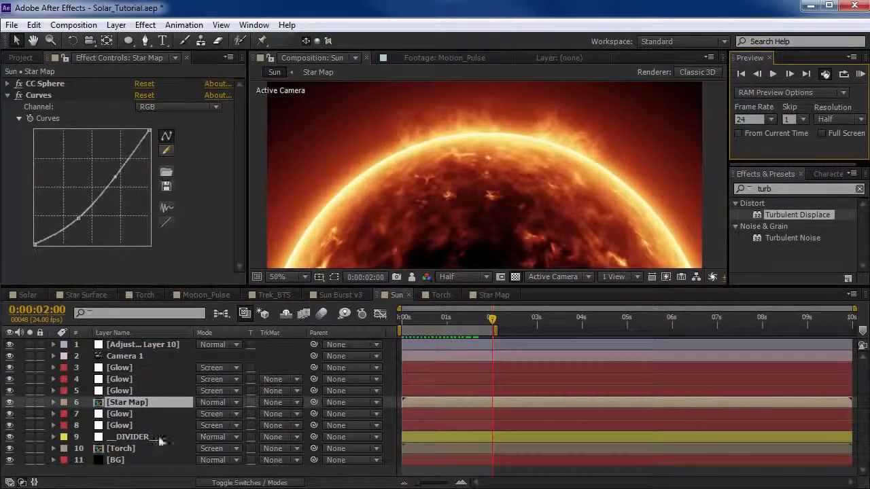
{"action": "left_click", "coordinate": [122, 448]}
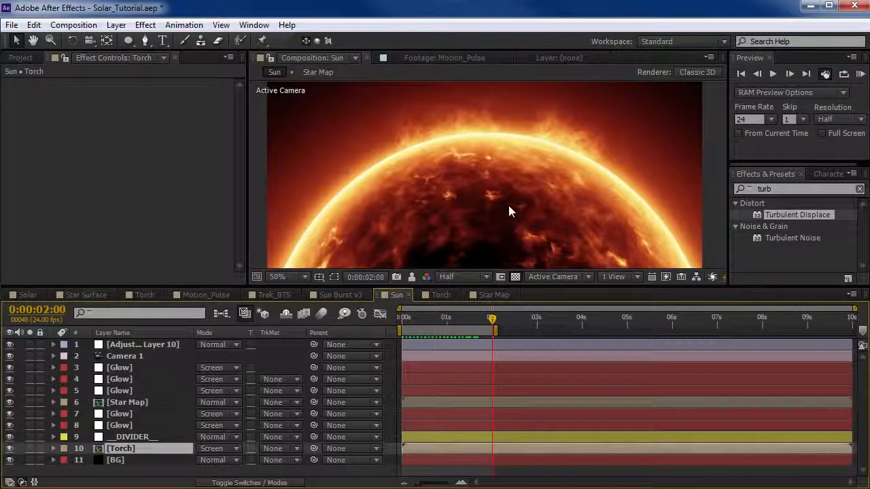
{"action": "key", "text": "space"}
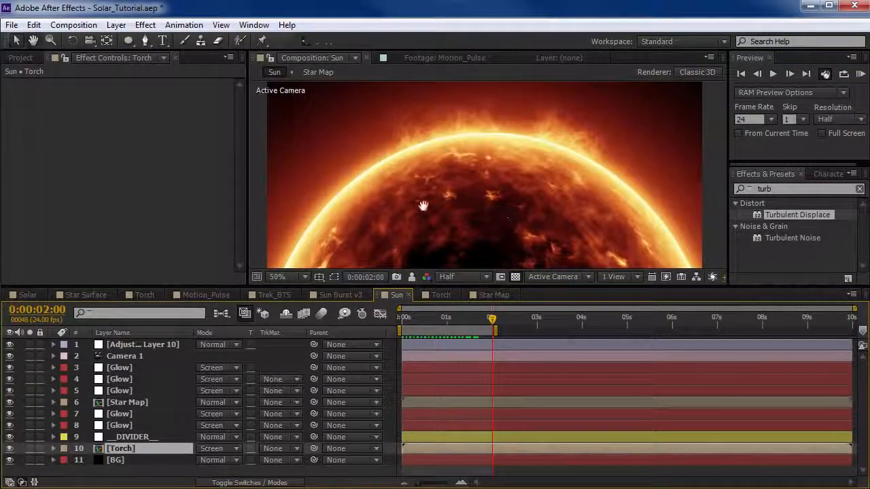
{"action": "scroll", "coordinate": [469, 200], "scroll_direction": "up", "scroll_amount": 1}
{"action": "left_click_drag", "start_coordinate": [423, 206], "coordinate": [454, 217]}
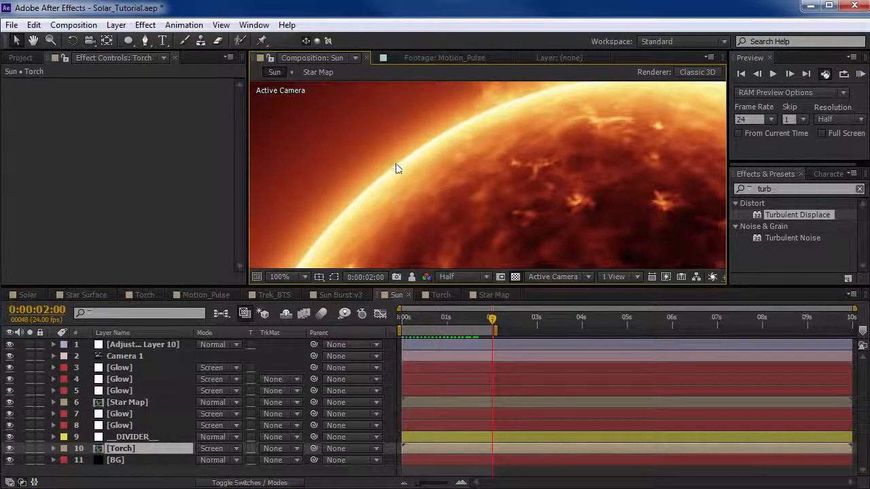
Compare the sun's edge with and without each of the two Glow layers beneath Star Map.
{"action": "left_click", "coordinate": [120, 415]}
{"action": "left_click", "coordinate": [10, 414]}
{"action": "left_click", "coordinate": [10, 414]}
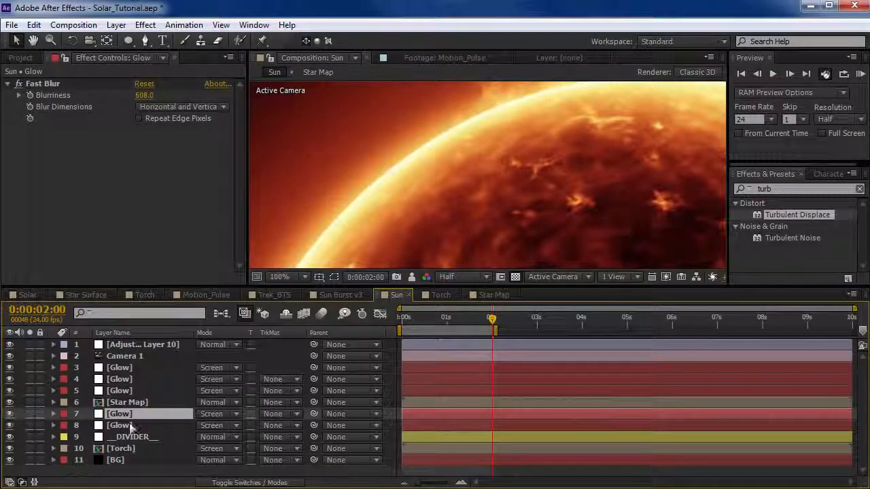
{"action": "key", "text": "ctrl+Down"}
{"action": "left_click", "coordinate": [10, 425]}
{"action": "left_click", "coordinate": [10, 425]}
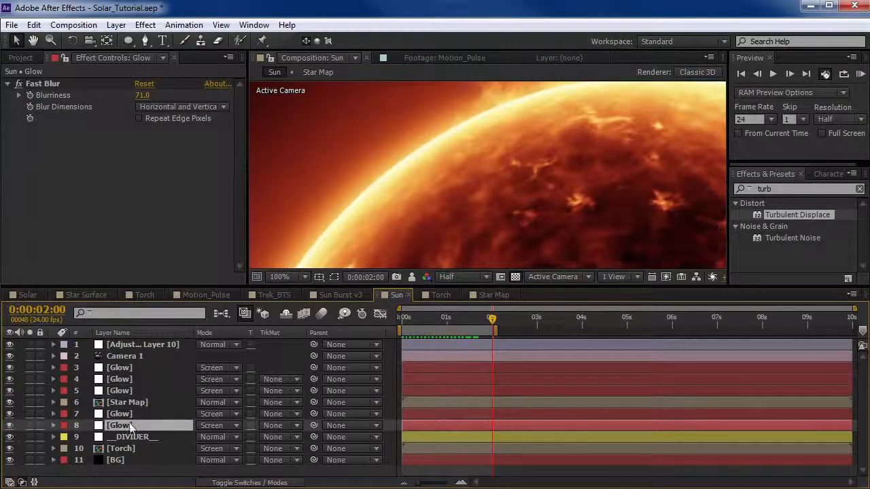
{"action": "left_click", "coordinate": [31, 426]}
{"action": "left_click", "coordinate": [30, 425]}
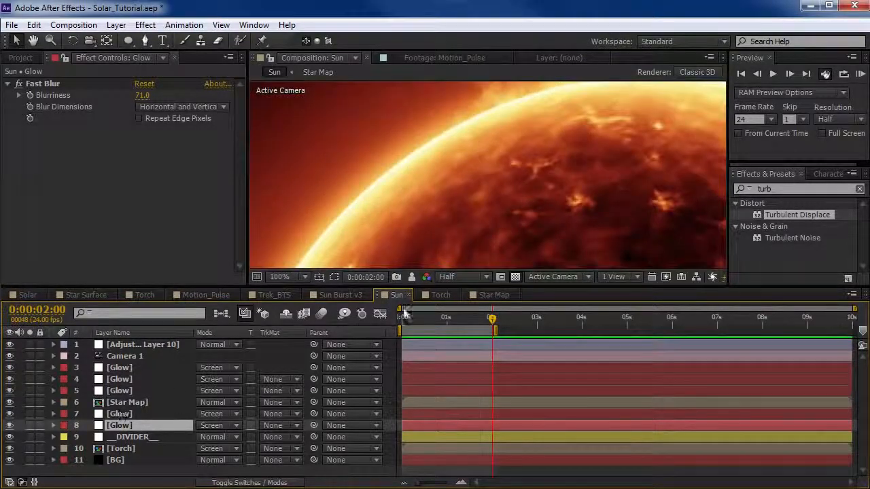
Duplicate the lower Glow layer beneath Star Map and set the copy's Fast Blur Blurriness to 27.
{"action": "left_click", "coordinate": [123, 424]}
{"action": "key", "text": "ctrl+d"}
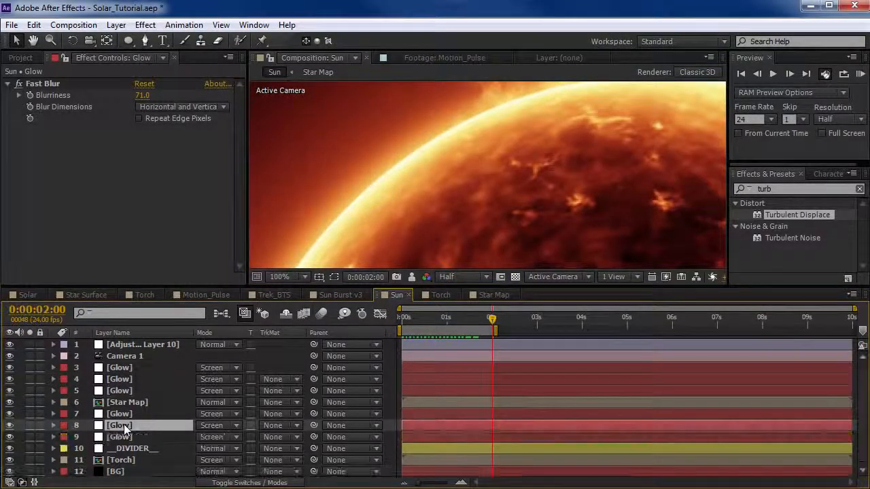
{"action": "left_click_drag", "start_coordinate": [144, 96], "coordinate": [104, 101]}
{"action": "key", "text": "space"}
{"action": "left_click_drag", "start_coordinate": [673, 140], "coordinate": [360, 155]}
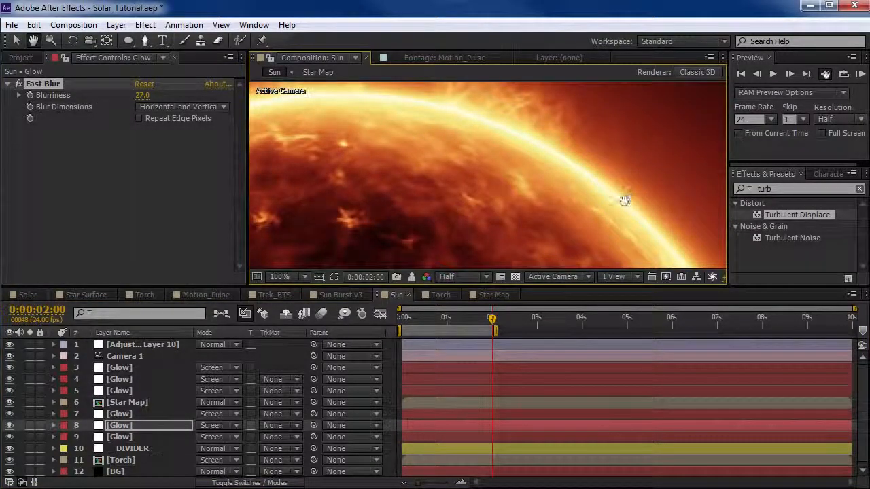
Compare the sun's rendering at 16 bpc and 32 bpc project colour depth, leaving the project at 32 bpc.
{"action": "left_click", "coordinate": [25, 60]}
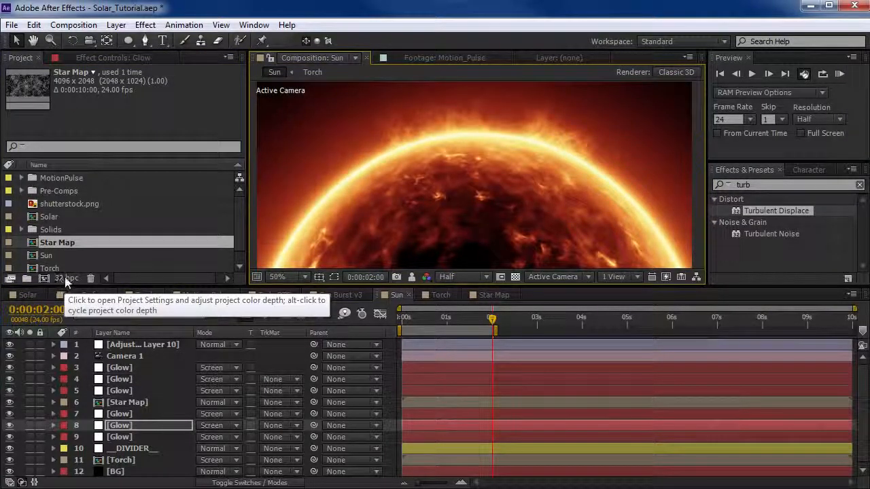
{"action": "left_click", "coordinate": [65, 277], "text": "alt"}
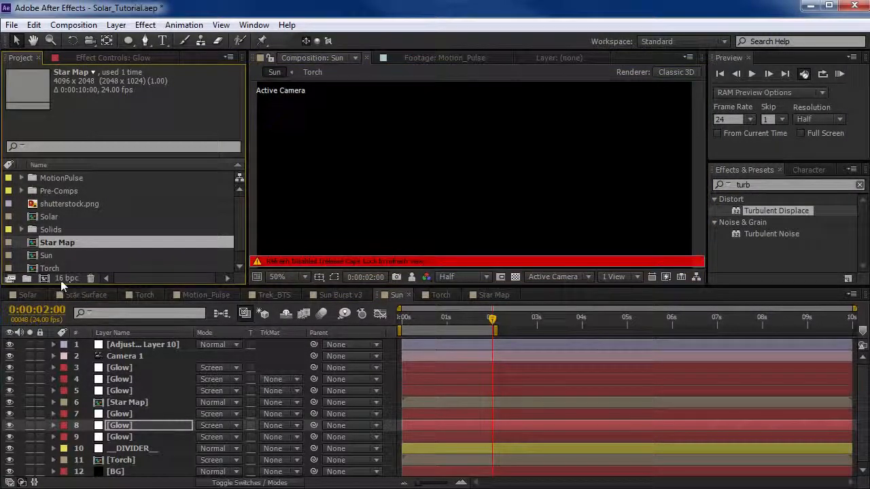
{"action": "left_click", "coordinate": [66, 279], "text": "alt"}
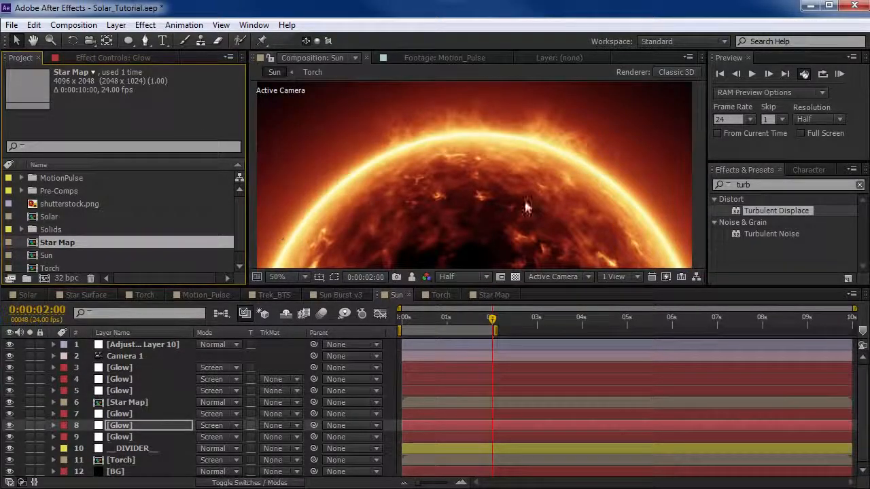
{"action": "left_click", "coordinate": [66, 279], "text": "alt"}
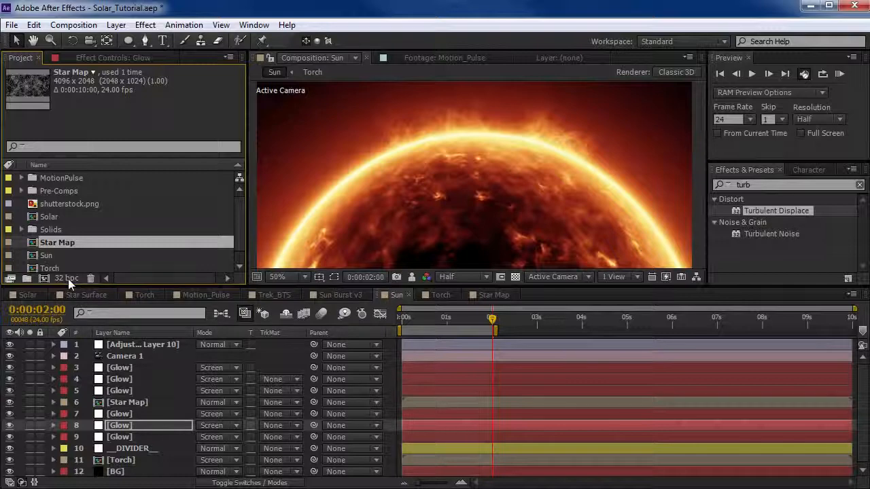
{"action": "left_click", "coordinate": [68, 278], "text": "alt"}
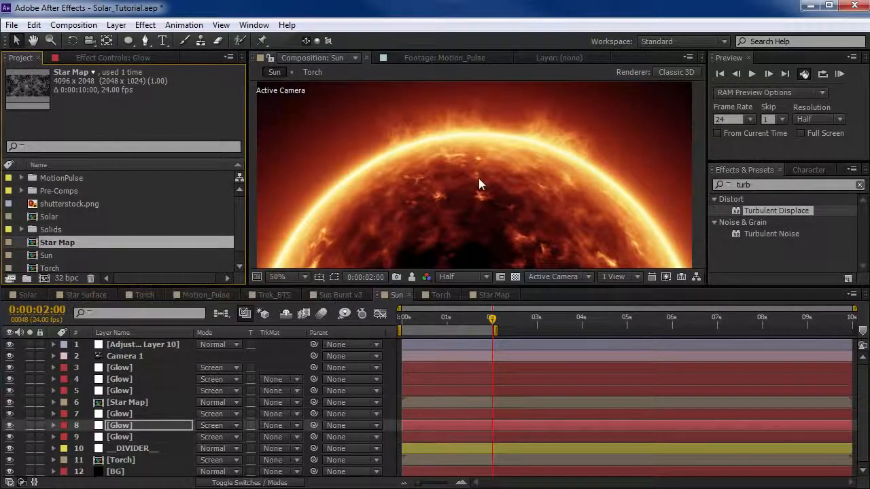
Set the blending mode of all six Glow layers and the Torch layer to Add.
{"action": "left_click", "coordinate": [125, 367]}
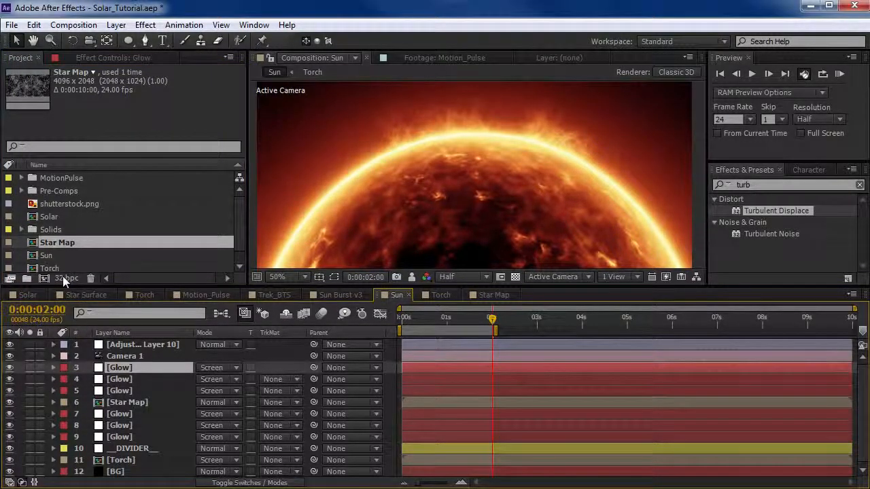
{"action": "left_click", "coordinate": [133, 380], "text": "ctrl"}
{"action": "left_click", "coordinate": [132, 391], "text": "ctrl"}
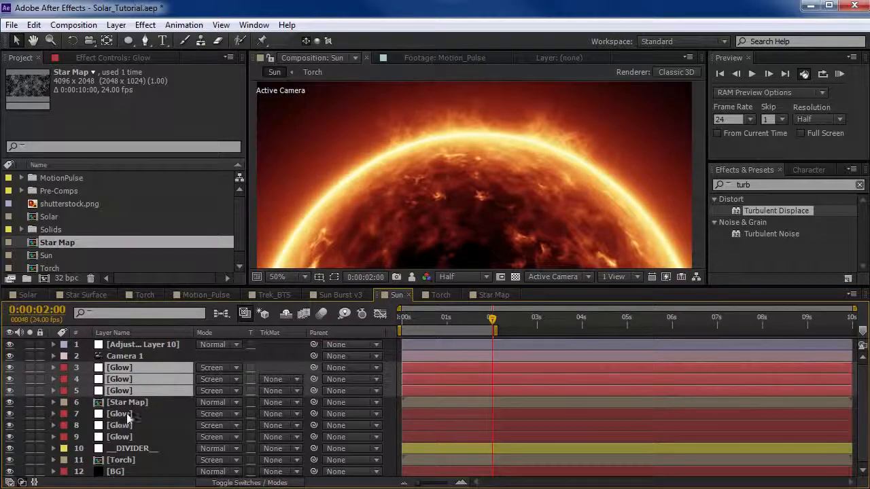
{"action": "left_click", "coordinate": [126, 414], "text": "ctrl"}
{"action": "left_click", "coordinate": [126, 425], "text": "ctrl"}
{"action": "left_click", "coordinate": [128, 438], "text": "ctrl"}
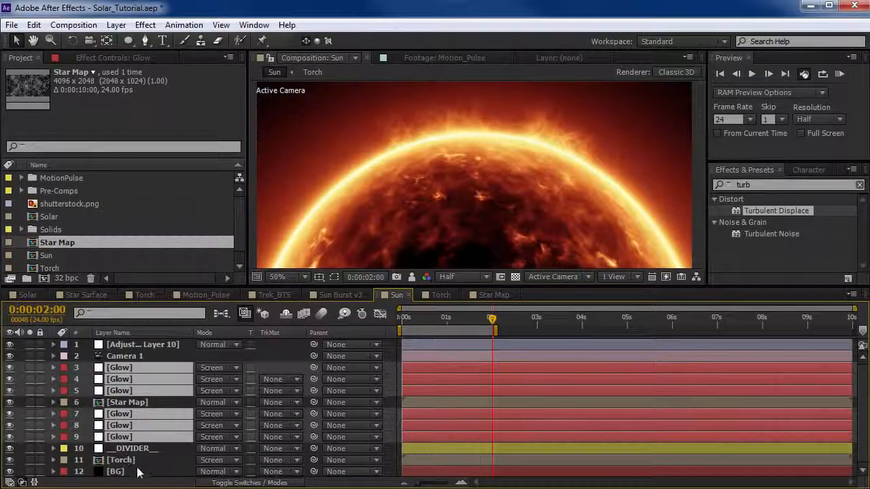
{"action": "left_click", "coordinate": [121, 461], "text": "ctrl"}
{"action": "left_click", "coordinate": [217, 367]}
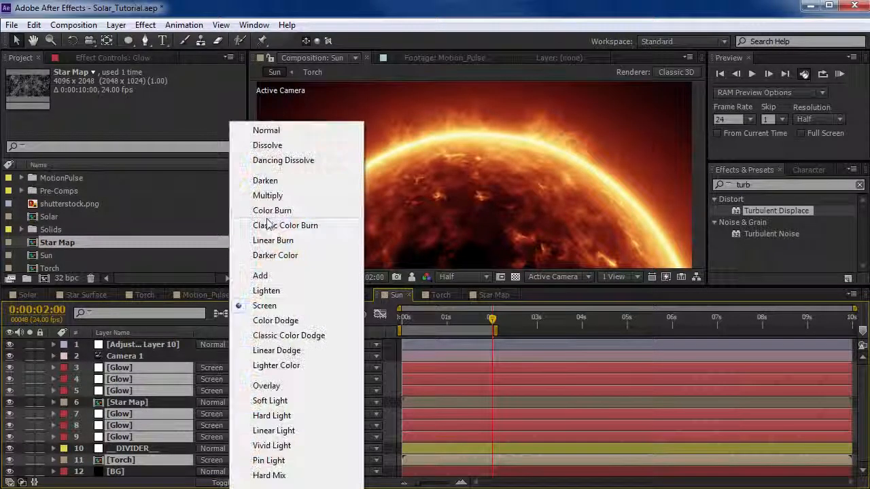
{"action": "left_click", "coordinate": [261, 276]}
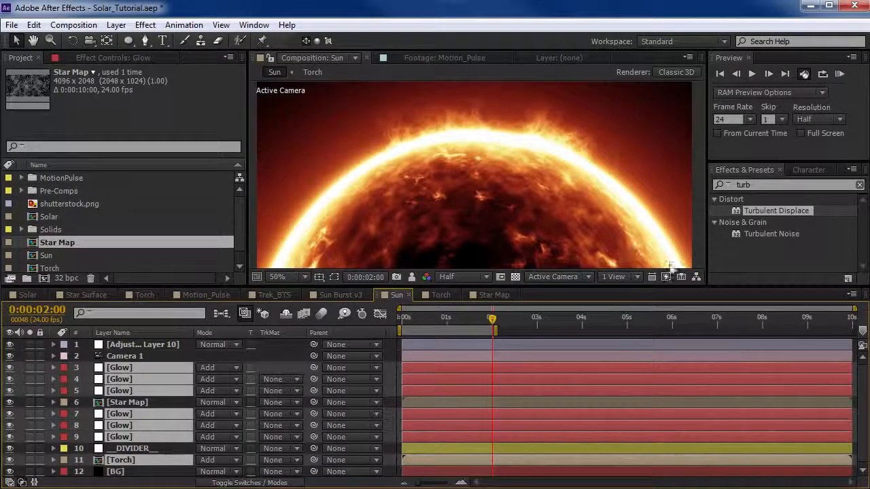
{"action": "left_click", "coordinate": [388, 386]}
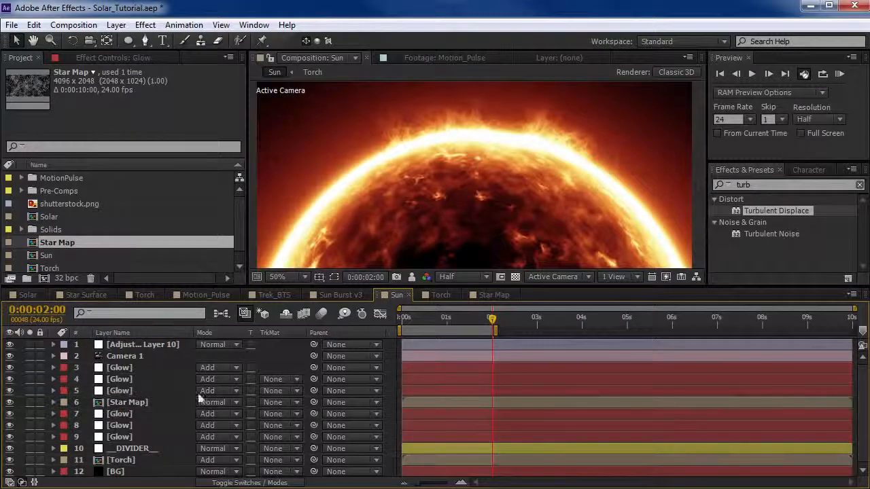
Rename the topmost adjustment layer as CC.
{"action": "left_click", "coordinate": [137, 345]}
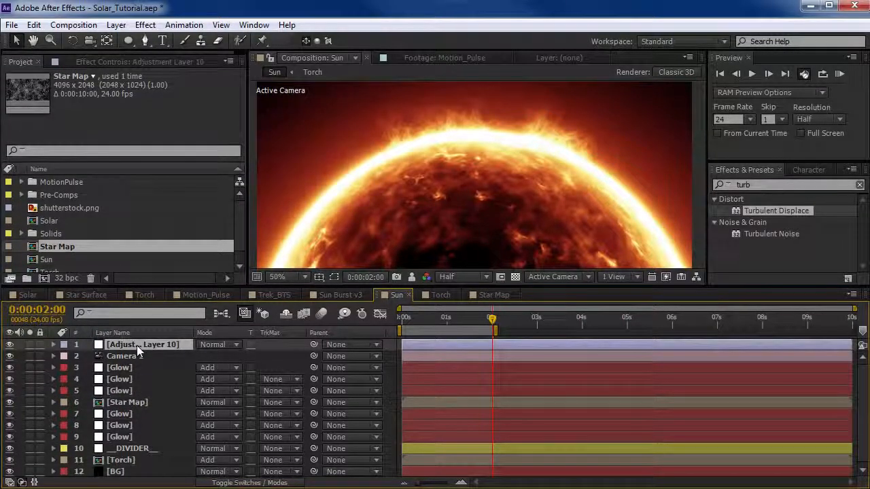
{"action": "key", "text": "Return"}
{"action": "type", "text": "CC"}
{"action": "key", "text": "Return"}
Apply HDR Highlight Compression above Curves on the CC layer and set its Amount to 80%.
{"action": "left_click", "coordinate": [107, 61]}
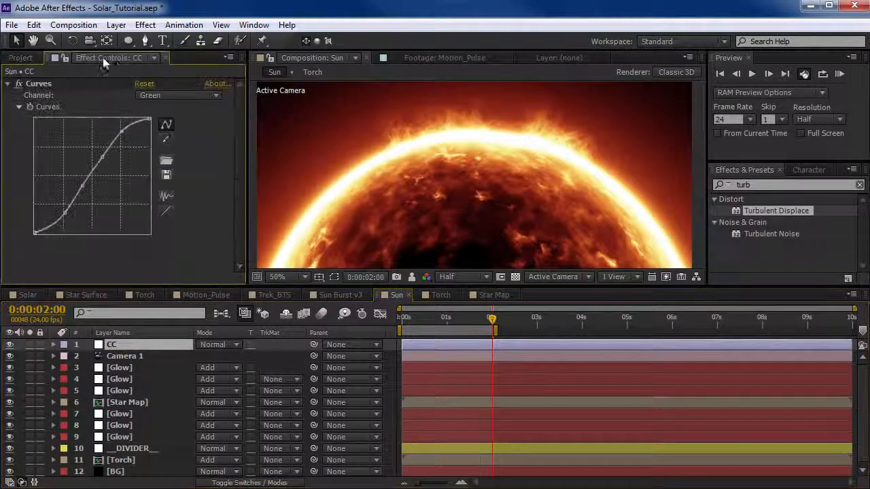
{"action": "left_click", "coordinate": [763, 186]}
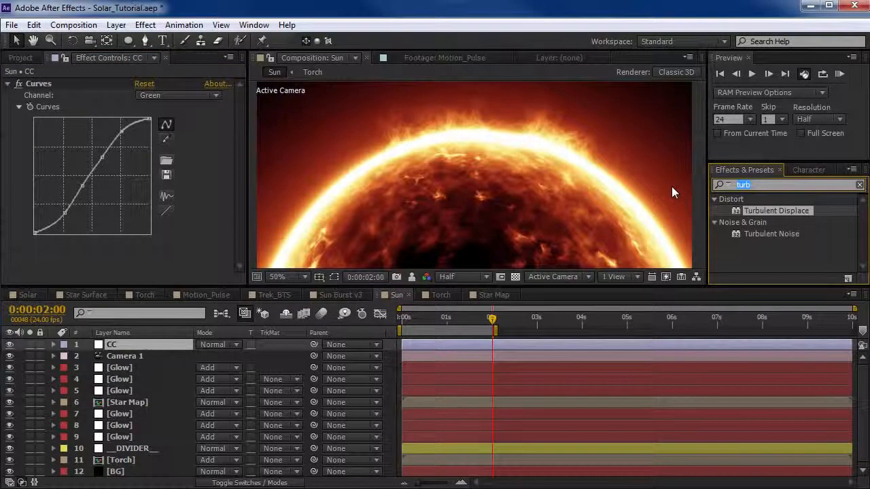
{"action": "type", "text": "high"}
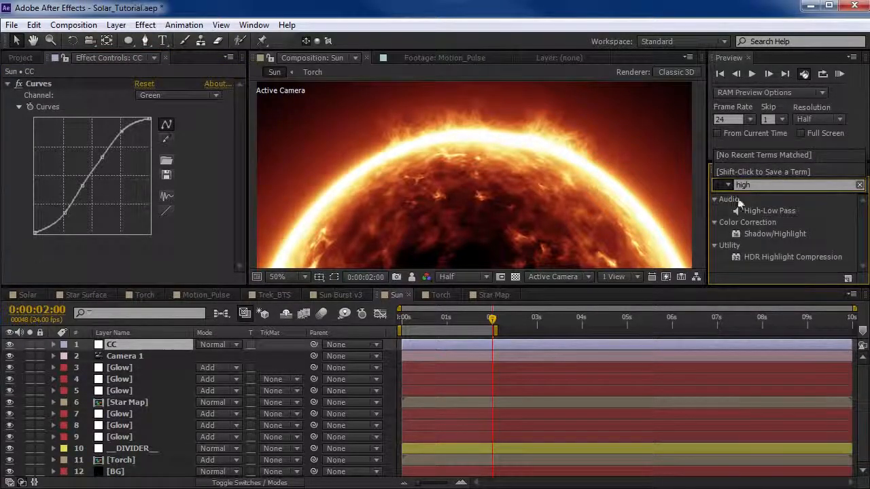
{"action": "left_click", "coordinate": [792, 259]}
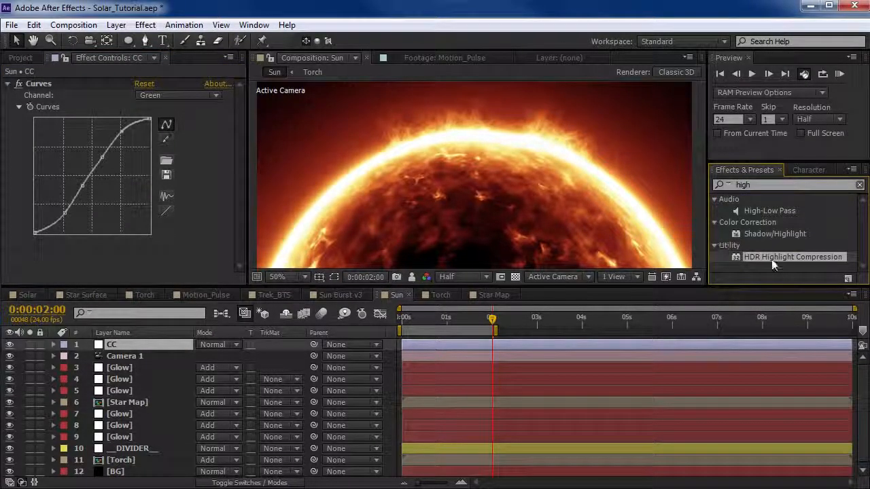
{"action": "left_click_drag", "start_coordinate": [766, 261], "coordinate": [39, 83]}
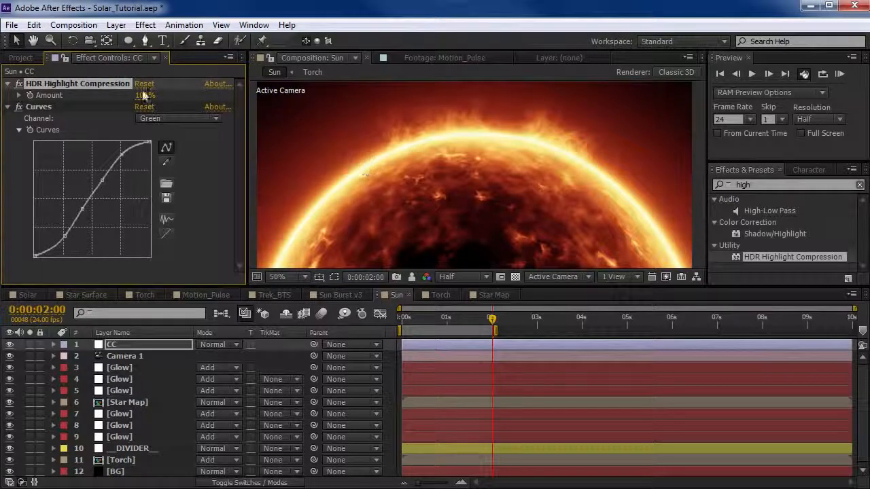
{"action": "mouse_move", "coordinate": [141, 100]}
{"action": "left_mouse_down"}
{"action": "mouse_move", "coordinate": [92, 102]}
{"action": "mouse_move", "coordinate": [170, 95]}
{"action": "mouse_move", "coordinate": [130, 96]}
{"action": "left_mouse_up"}
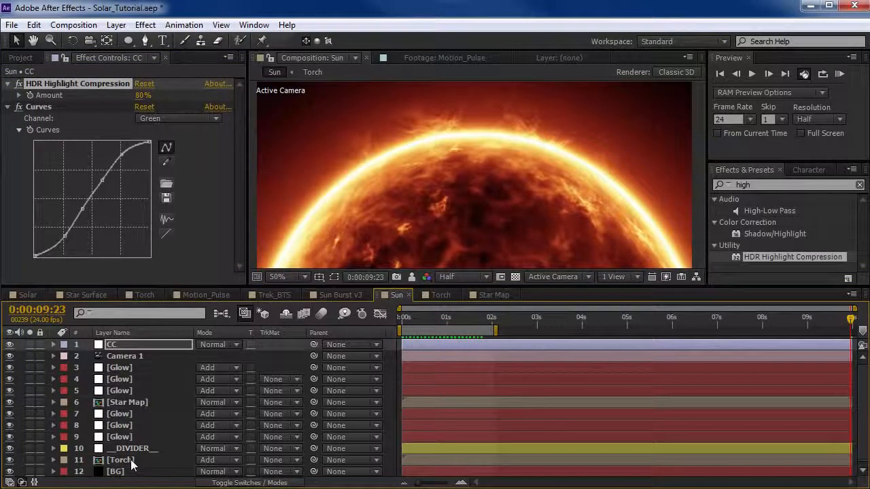
Give the Torch layer a Green label and set its Mask Feather to 122 pixels.
{"action": "left_click", "coordinate": [133, 463]}
{"action": "left_click", "coordinate": [63, 459]}
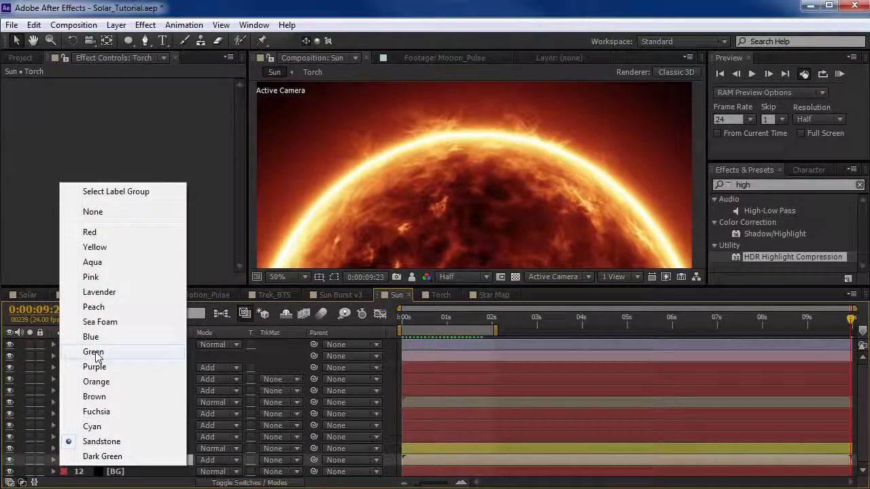
{"action": "left_click", "coordinate": [93, 352]}
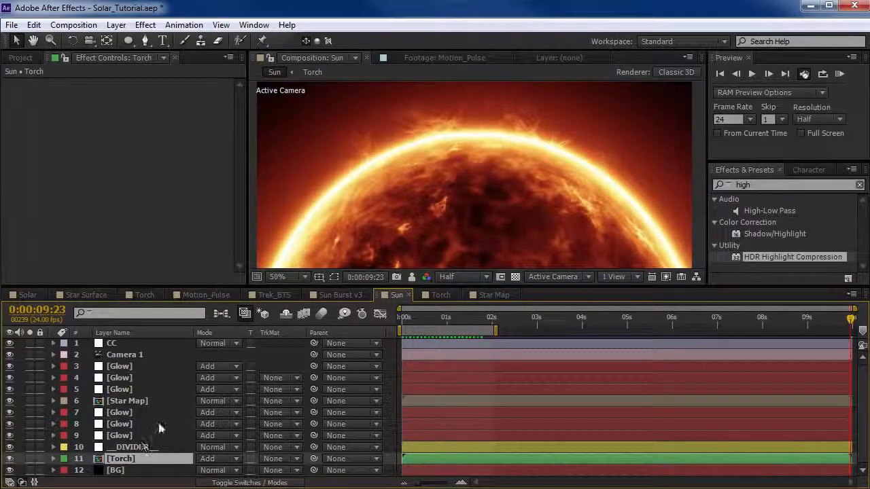
{"action": "key", "text": "f"}
{"action": "left_click_drag", "start_coordinate": [216, 458], "coordinate": [197, 460]}
{"action": "left_click", "coordinate": [230, 435]}
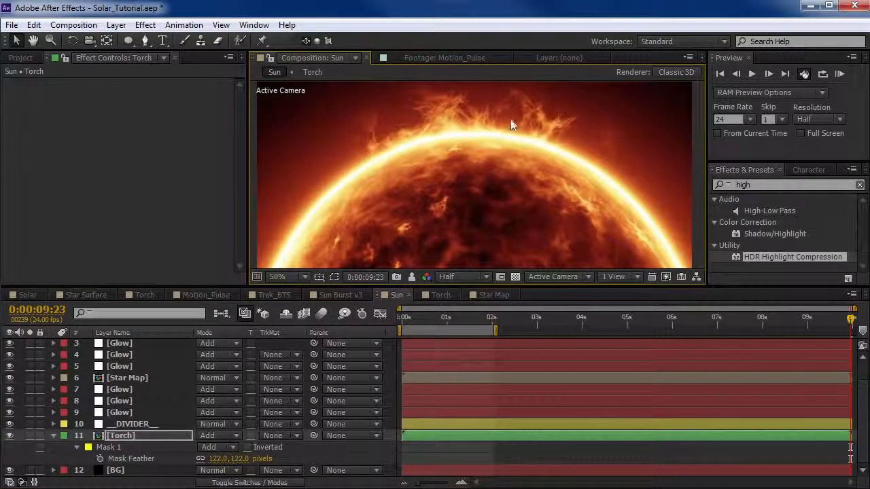
In the Torch composition, set the Fractal Noise Contrast to 71 and adjust its Brightness, returning to the Sun composition.
{"action": "left_click", "coordinate": [440, 295]}
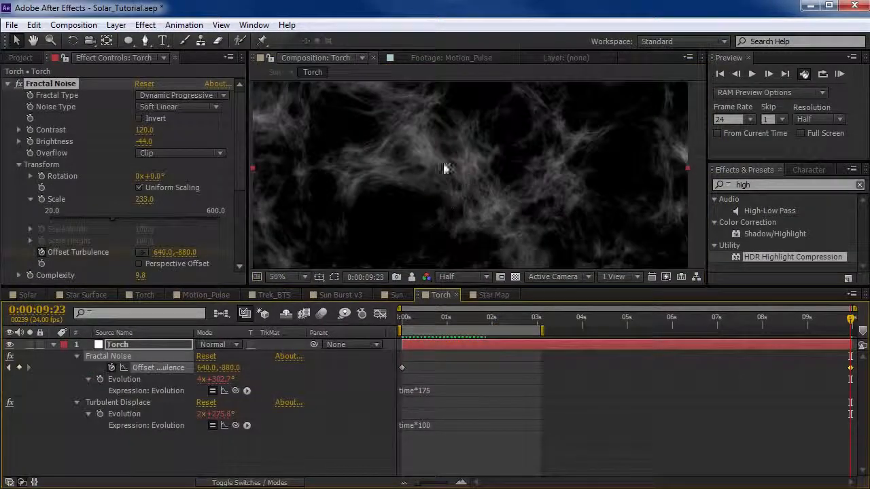
{"action": "mouse_move", "coordinate": [143, 130]}
{"action": "left_mouse_down"}
{"action": "mouse_move", "coordinate": [111, 132]}
{"action": "mouse_move", "coordinate": [144, 141]}
{"action": "left_mouse_up"}
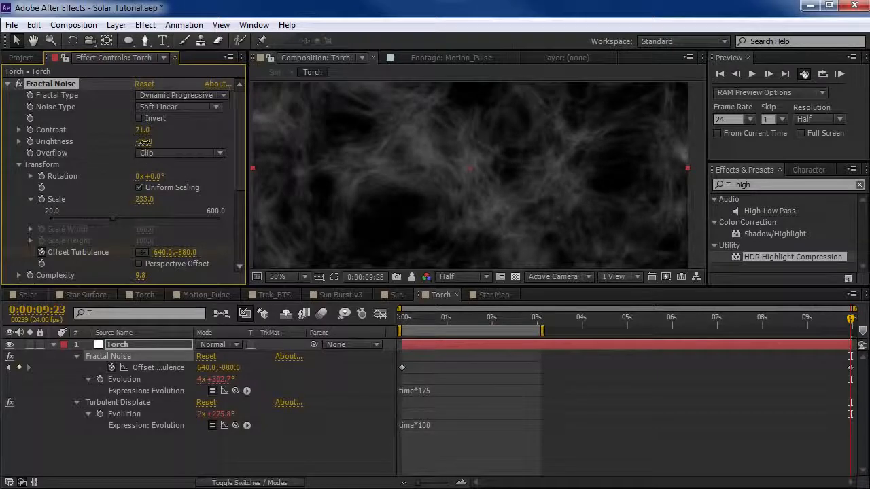
{"action": "left_click", "coordinate": [396, 295]}
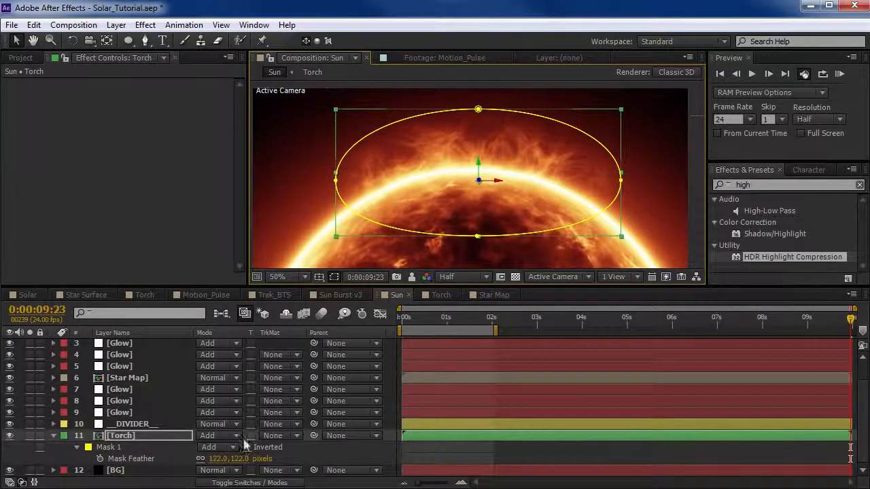
Duplicate the Torch layer, then move and rotate the copy so its flames follow the sun's upper-right edge.
{"action": "left_click", "coordinate": [135, 440]}
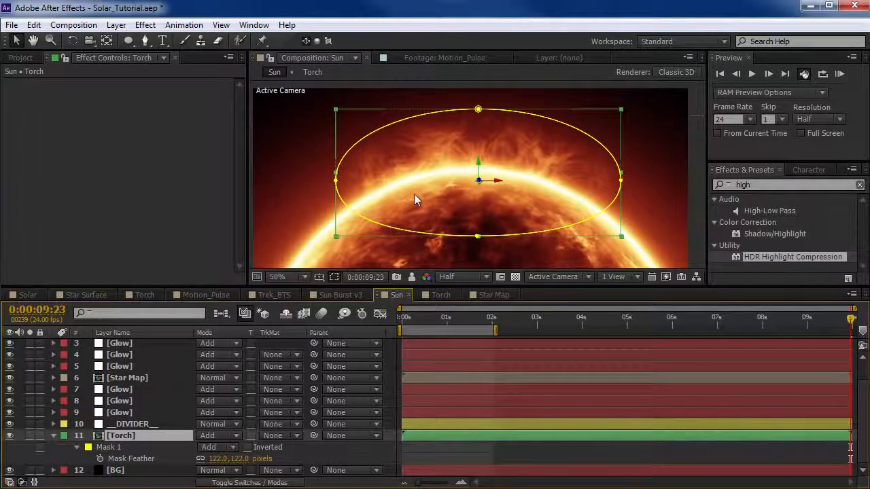
{"action": "key", "text": "ctrl+d"}
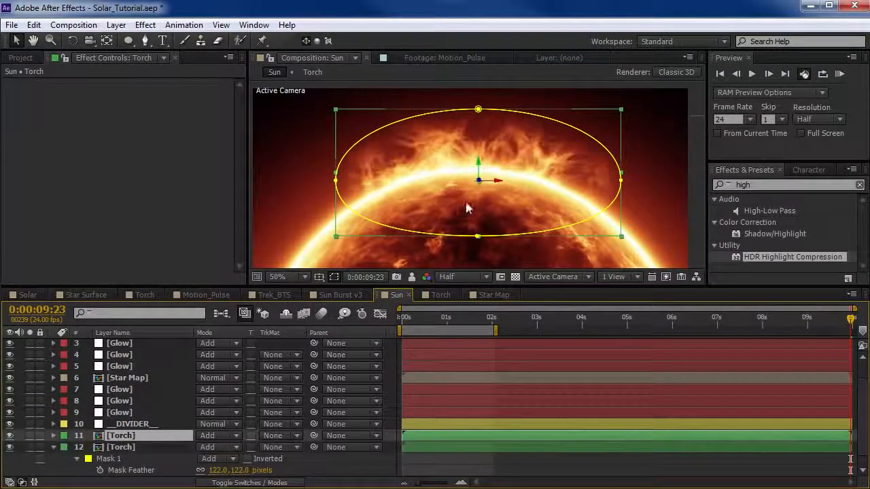
{"action": "left_click_drag", "start_coordinate": [464, 199], "coordinate": [634, 203]}
{"action": "key", "text": "w"}
{"action": "key", "text": "v"}
{"action": "left_click_drag", "start_coordinate": [552, 154], "coordinate": [587, 198]}
{"action": "key", "text": "w"}
{"action": "left_click_drag", "start_coordinate": [611, 117], "coordinate": [559, 116]}
{"action": "key", "text": "v"}
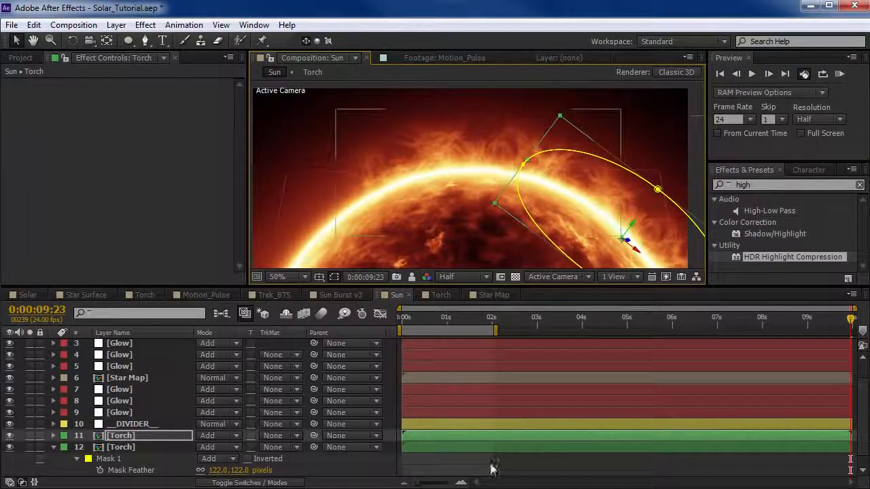
Shift the duplicated Torch layer about two seconds earlier in the timeline, working from the 2-second frame.
{"action": "left_click", "coordinate": [492, 324]}
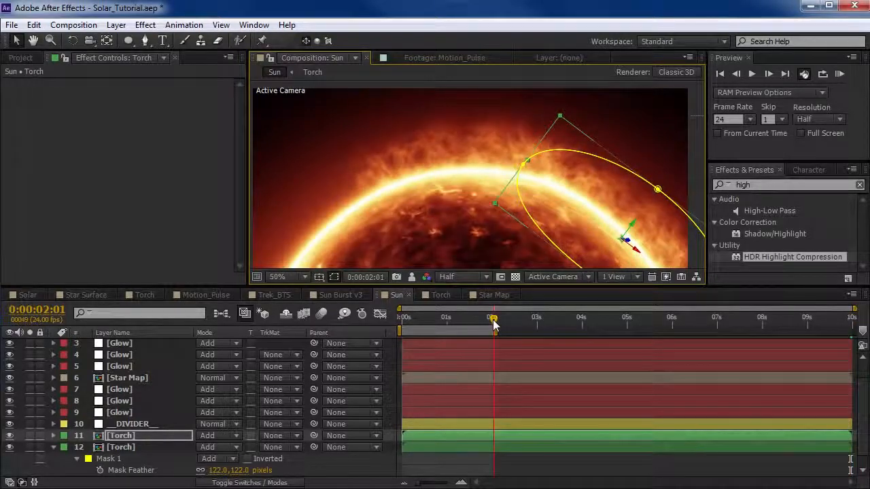
{"action": "left_click_drag", "start_coordinate": [666, 440], "coordinate": [575, 441]}
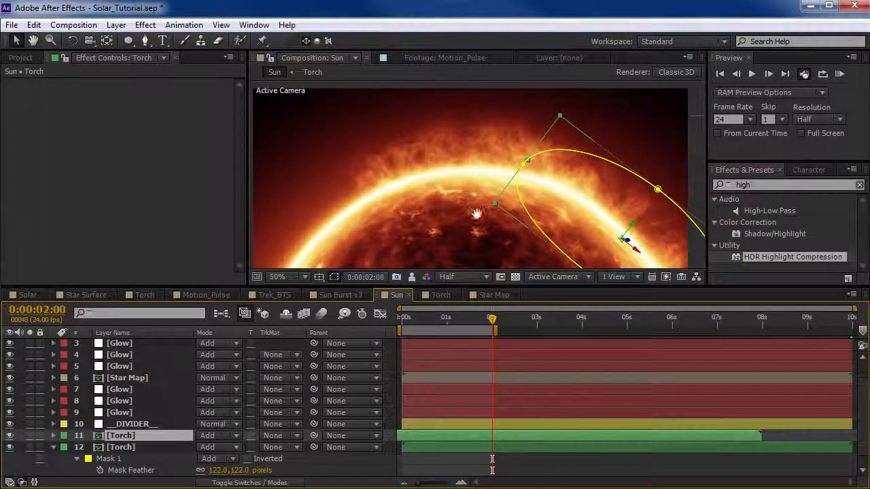
{"action": "left_click_drag", "start_coordinate": [478, 213], "coordinate": [411, 192]}
{"action": "scroll", "coordinate": [482, 220], "scroll_direction": "down", "scroll_amount": 2}
{"action": "scroll", "coordinate": [481, 219], "scroll_direction": "up", "scroll_amount": 2}
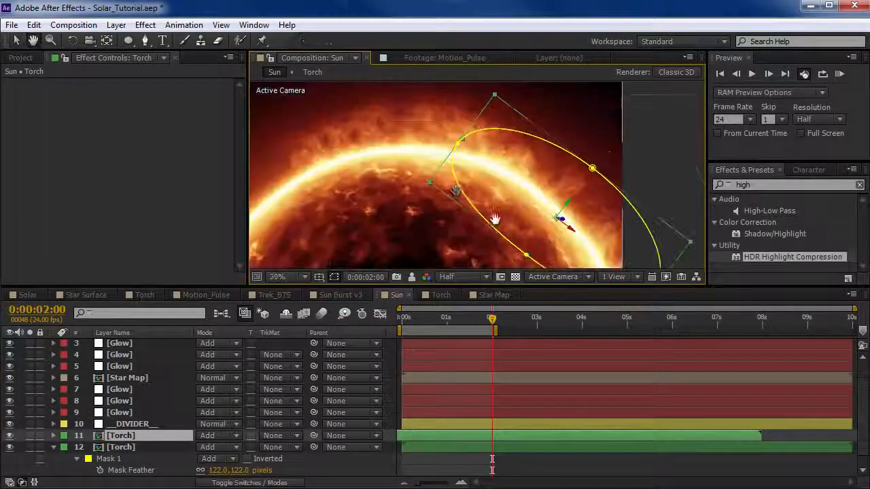
Duplicate the offset Torch layer, move the copy to the sun's upper-left side and rotate it toward the curve.
{"action": "left_click_drag", "start_coordinate": [555, 99], "coordinate": [543, 55]}
{"action": "left_click_drag", "start_coordinate": [556, 171], "coordinate": [246, 182]}
{"action": "left_click", "coordinate": [496, 435]}
{"action": "key", "text": "ctrl+d"}
{"action": "key", "text": "w"}
{"action": "left_click_drag", "start_coordinate": [287, 226], "coordinate": [309, 189]}
Make the upper-left Torch copy smaller and reposition it so its flames sit against the sun's edge.
{"action": "key", "text": "space"}
{"action": "left_click_drag", "start_coordinate": [466, 221], "coordinate": [576, 229]}
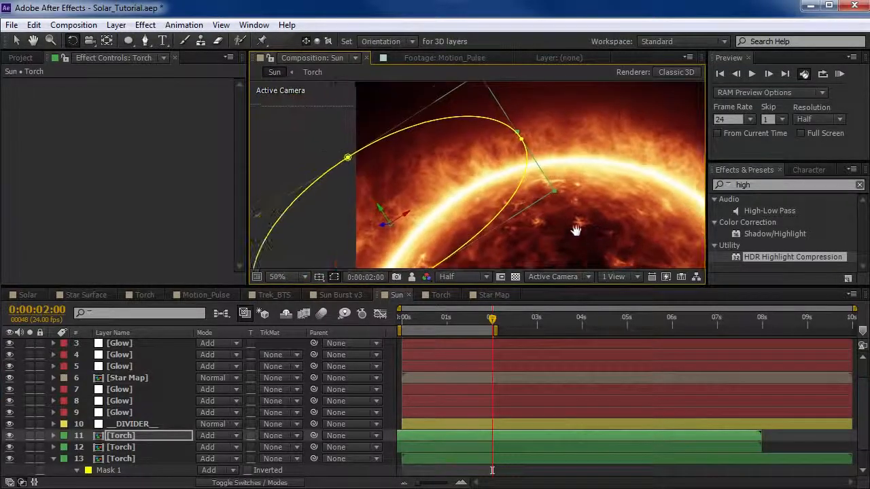
{"action": "key", "text": "v"}
{"action": "left_click_drag", "start_coordinate": [447, 186], "coordinate": [459, 193]}
{"action": "key", "text": "space"}
{"action": "left_click_drag", "start_coordinate": [568, 201], "coordinate": [448, 213]}
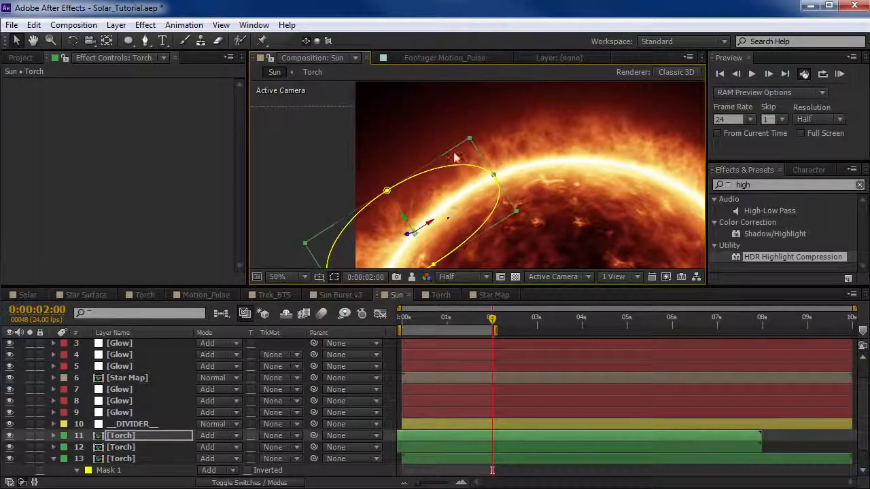
{"action": "key", "text": "space"}
{"action": "left_click_drag", "start_coordinate": [591, 199], "coordinate": [522, 174]}
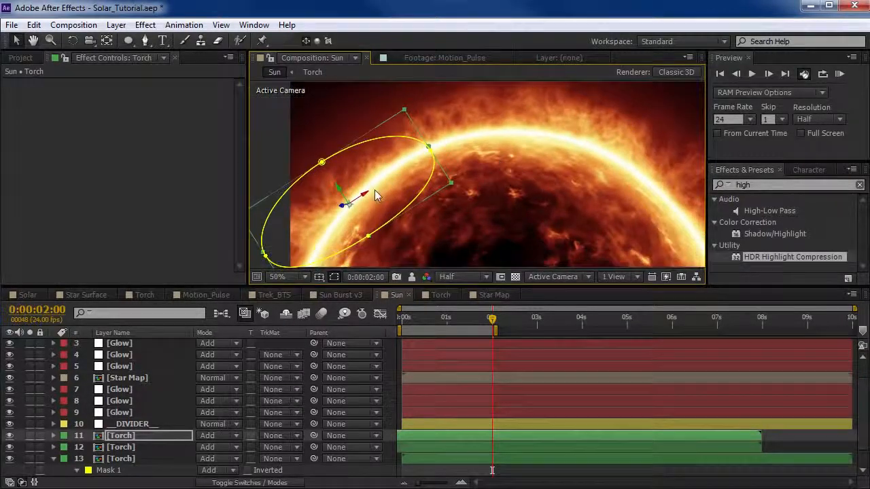
Duplicate the upper-left Torch layer, shrink the copy and shift it about 2.5 seconds earlier in the timeline.
{"action": "left_click", "coordinate": [133, 439]}
{"action": "key", "text": "ctrl+d"}
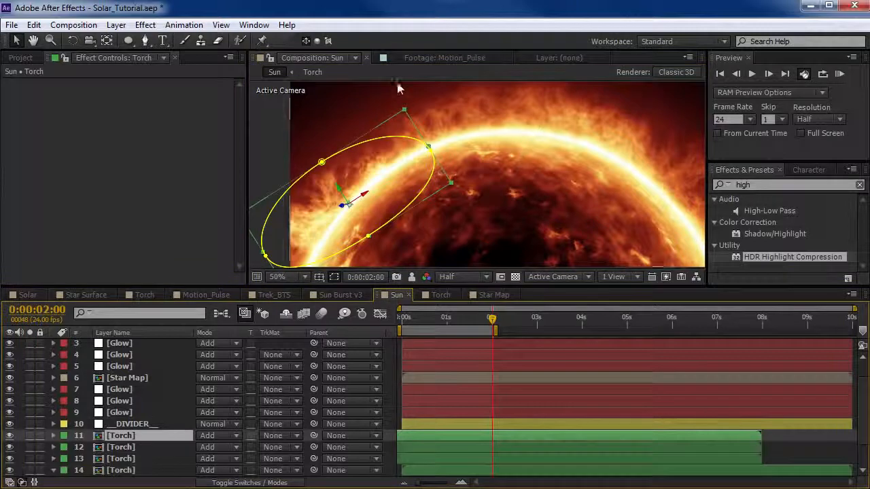
{"action": "left_click_drag", "start_coordinate": [404, 110], "coordinate": [381, 148]}
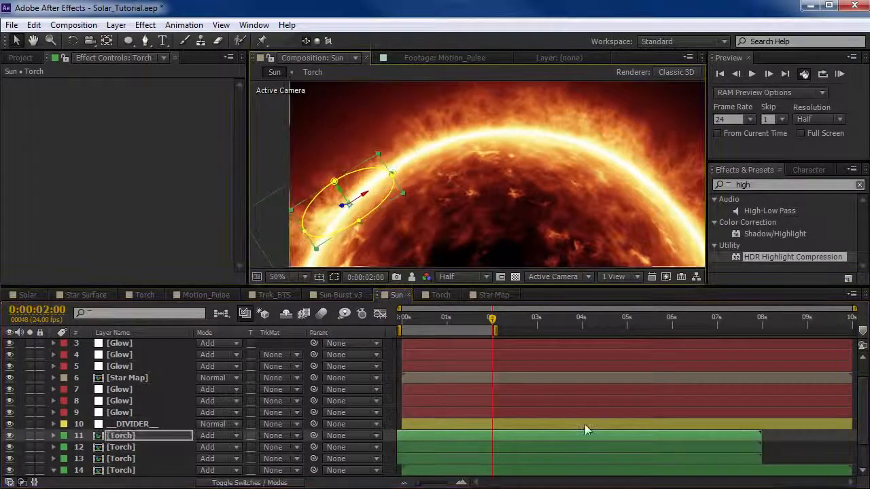
{"action": "left_click_drag", "start_coordinate": [637, 436], "coordinate": [514, 441]}
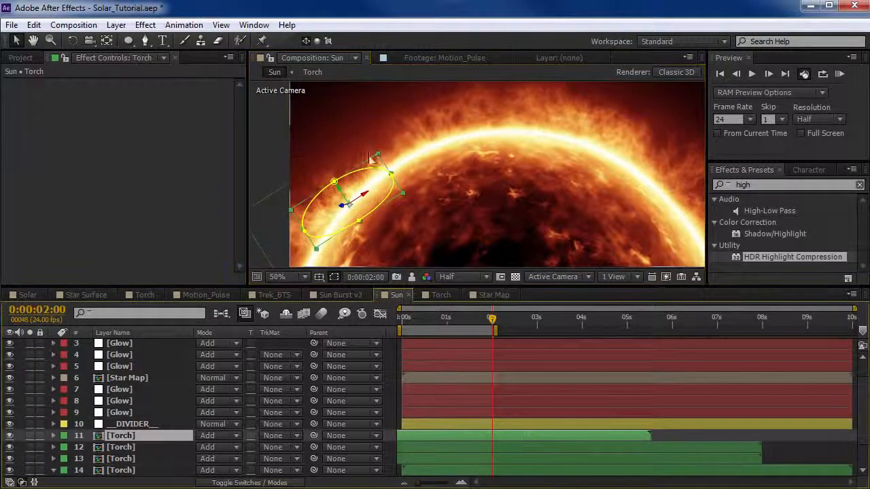
Move the small Torch copy up along the sun's upper-left edge, hide the mask outlines and stretch the copy slightly taller.
{"action": "left_click_drag", "start_coordinate": [374, 193], "coordinate": [415, 136]}
{"action": "scroll", "coordinate": [435, 158], "scroll_direction": "up", "scroll_amount": 1}
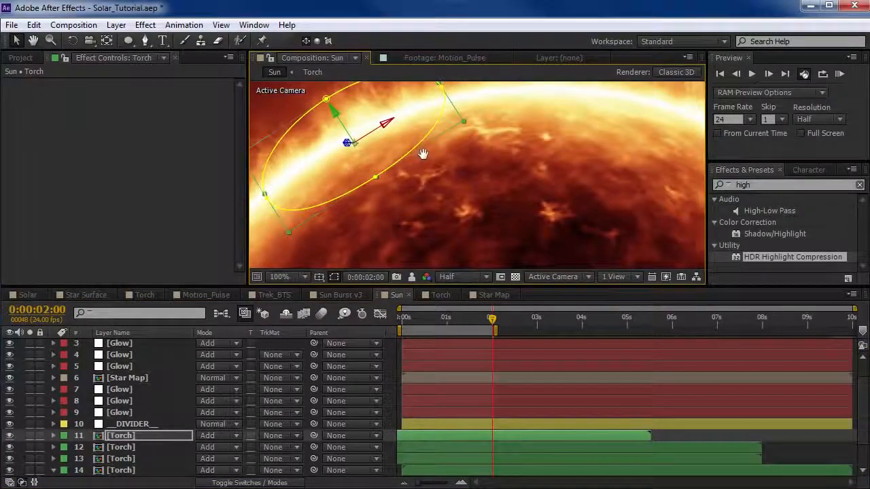
{"action": "left_click", "coordinate": [334, 277]}
{"action": "left_click_drag", "start_coordinate": [385, 158], "coordinate": [373, 149]}
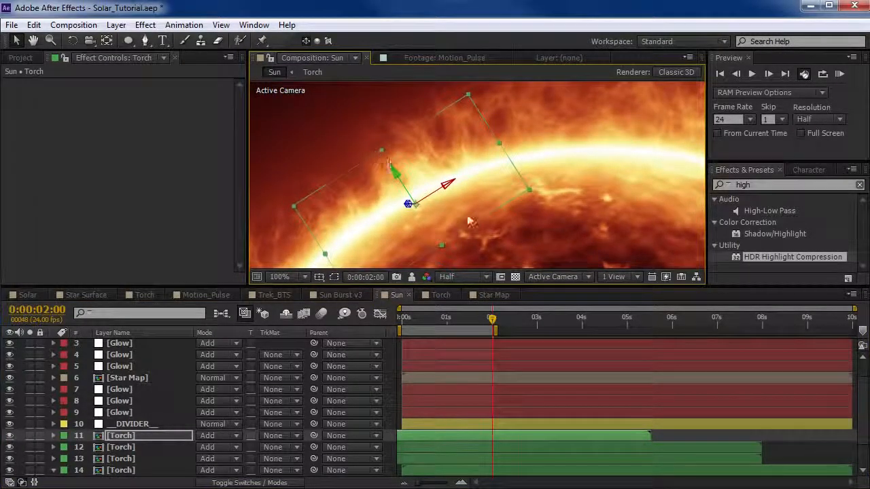
{"action": "scroll", "coordinate": [375, 123], "scroll_direction": "down", "scroll_amount": 2}
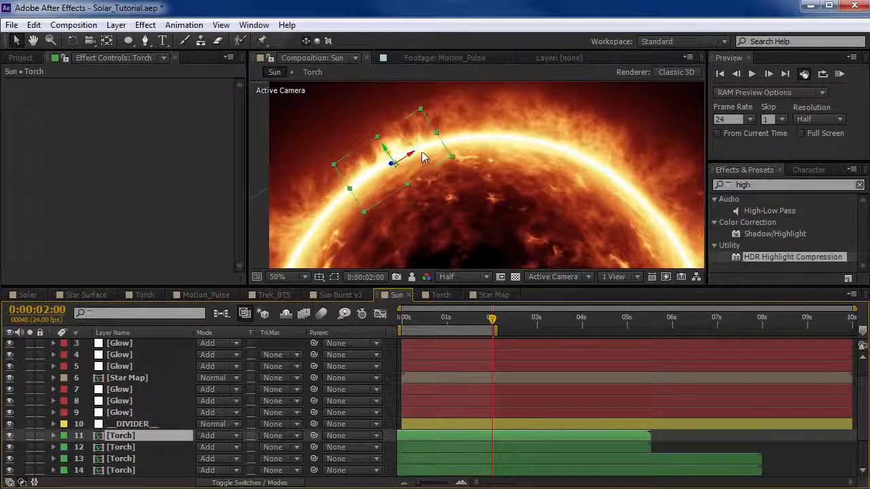
Place another Torch copy right of the sun's top, rotated to the curve, slightly enlarged and offset about 0.7 seconds earlier.
{"action": "left_click_drag", "start_coordinate": [411, 166], "coordinate": [554, 159]}
{"action": "key", "text": "w"}
{"action": "key", "text": "v"}
{"action": "left_click_drag", "start_coordinate": [562, 440], "coordinate": [530, 440]}
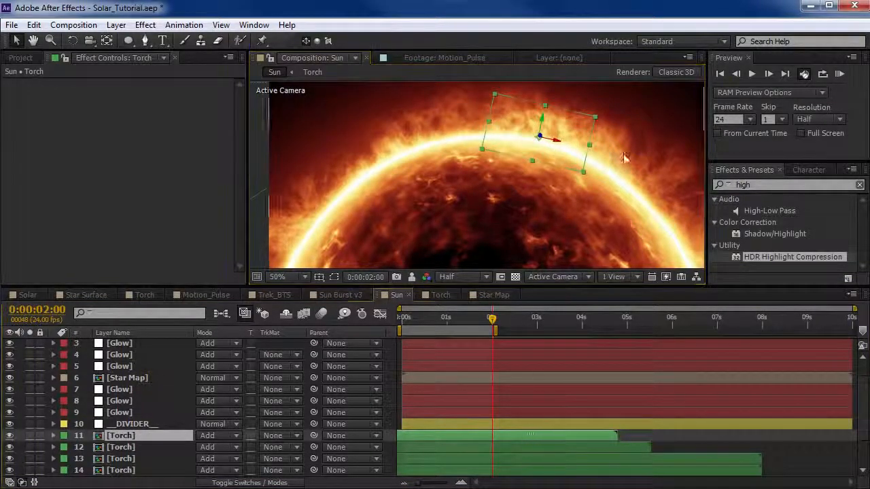
{"action": "left_click_drag", "start_coordinate": [590, 145], "coordinate": [599, 116]}
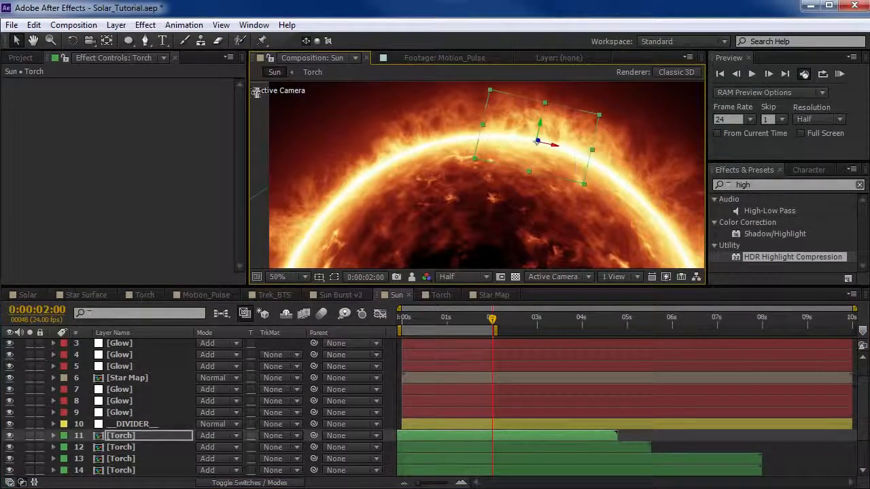
Apply a Curves effect to the newest Torch copy, darkening its shadows and raising its midtones and highlights for more contrast.
{"action": "left_click", "coordinate": [144, 24]}
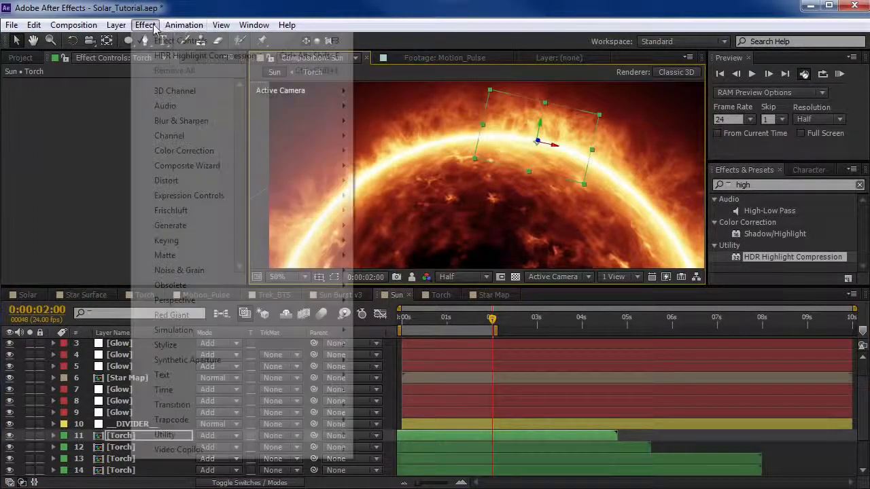
{"action": "mouse_move", "coordinate": [203, 151]}
{"action": "left_click", "coordinate": [385, 419]}
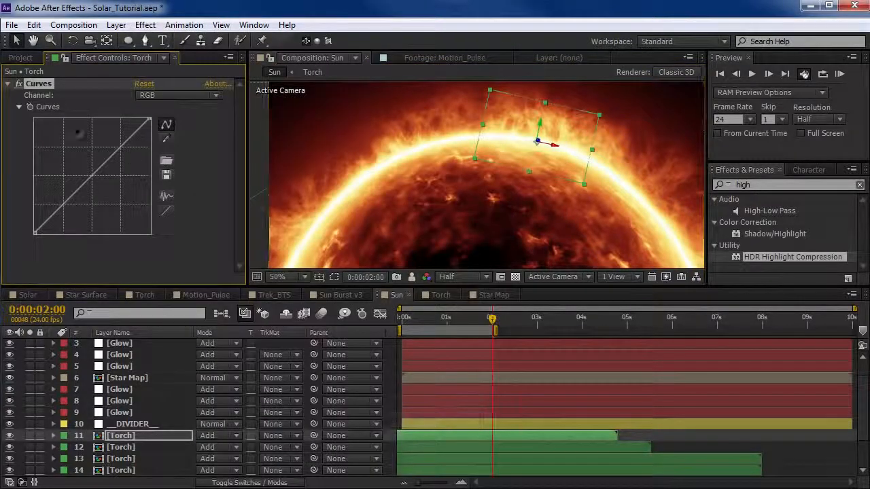
{"action": "left_click_drag", "start_coordinate": [80, 194], "coordinate": [68, 208]}
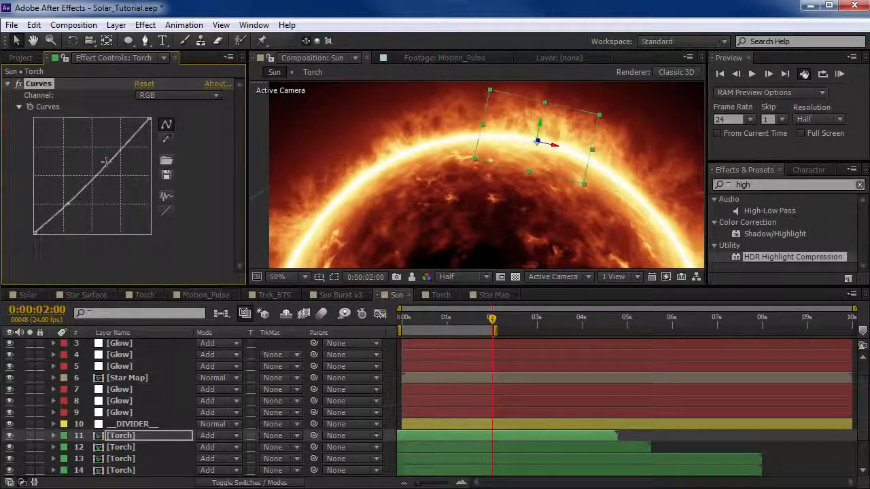
{"action": "left_click_drag", "start_coordinate": [105, 161], "coordinate": [107, 144]}
{"action": "left_click_drag", "start_coordinate": [69, 203], "coordinate": [56, 221]}
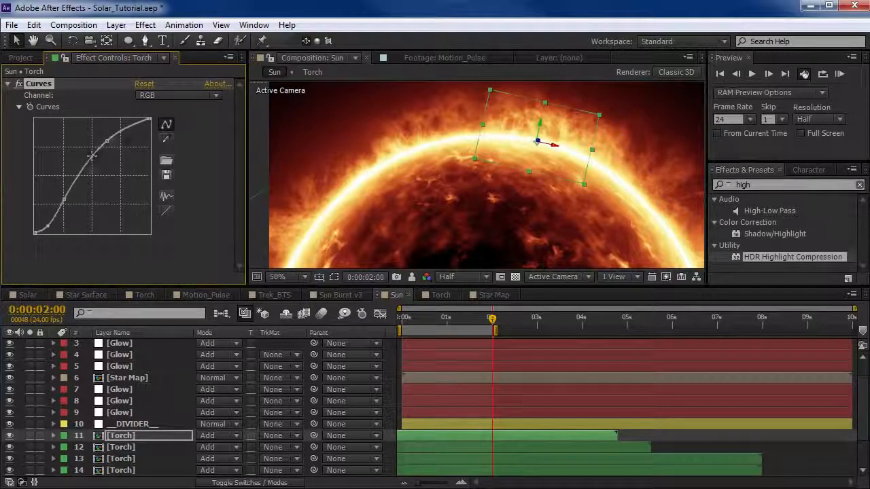
{"action": "left_click_drag", "start_coordinate": [91, 156], "coordinate": [96, 132]}
Solo the Torch copy to smooth the hump out of its RGB curve, then unsolo it and brighten the lower midtones.
{"action": "left_click", "coordinate": [29, 436]}
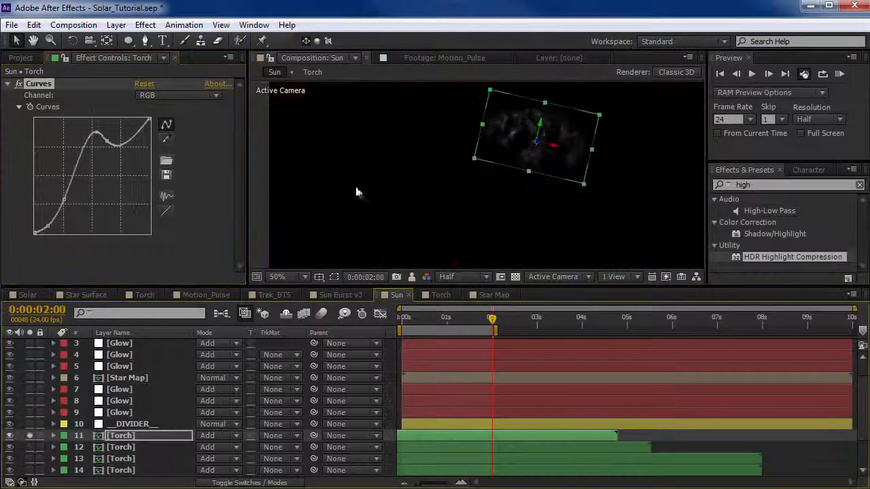
{"action": "scroll", "coordinate": [523, 127], "scroll_direction": "up", "scroll_amount": 1}
{"action": "left_click_drag", "start_coordinate": [584, 154], "coordinate": [512, 257]}
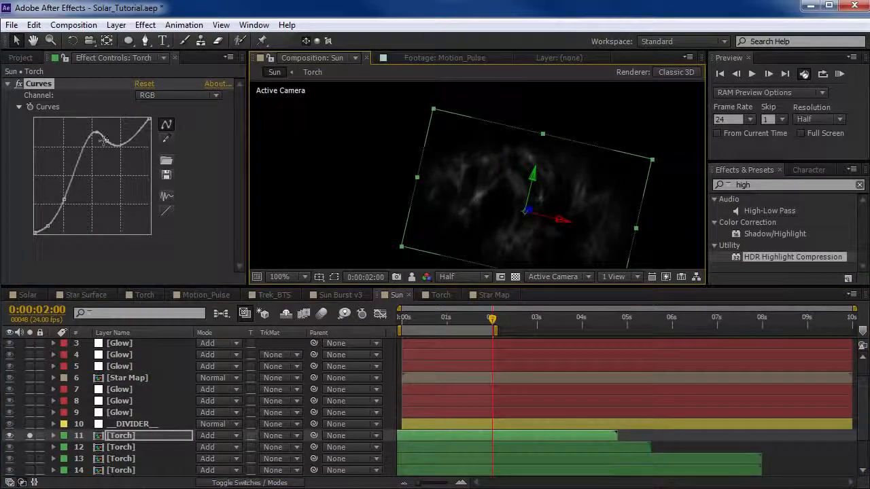
{"action": "left_click_drag", "start_coordinate": [104, 140], "coordinate": [83, 69]}
{"action": "left_click", "coordinate": [29, 435]}
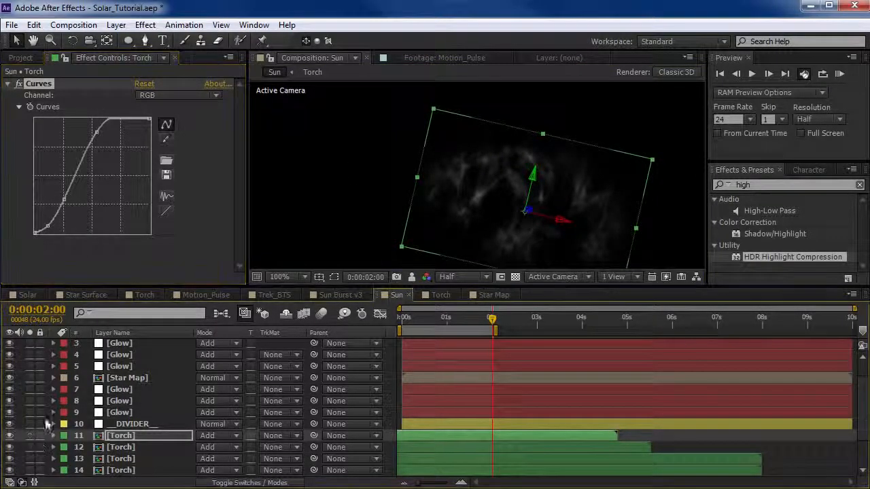
{"action": "left_click_drag", "start_coordinate": [66, 193], "coordinate": [64, 188]}
{"action": "scroll", "coordinate": [489, 221], "scroll_direction": "down", "scroll_amount": 2}
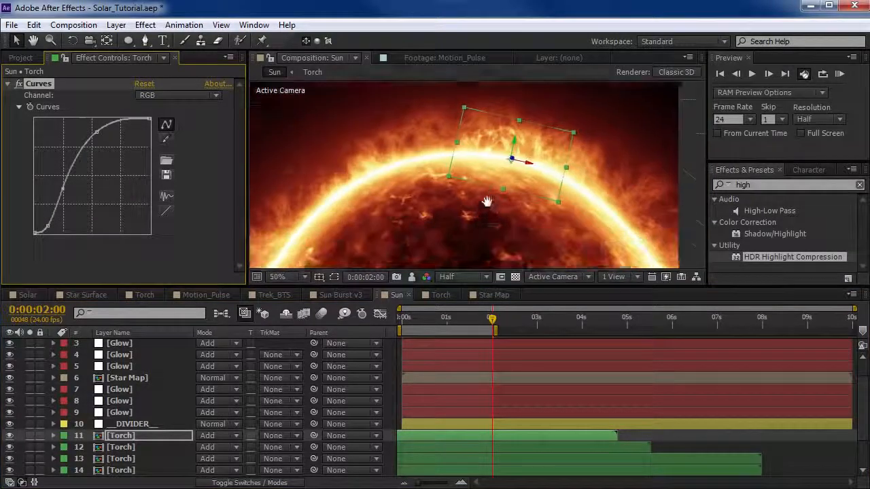
Duplicate the contrasted Torch layer, place the copy rotated and enlarged on the upper-left edge, and offset it about 0.8 seconds earlier.
{"action": "left_click", "coordinate": [465, 437]}
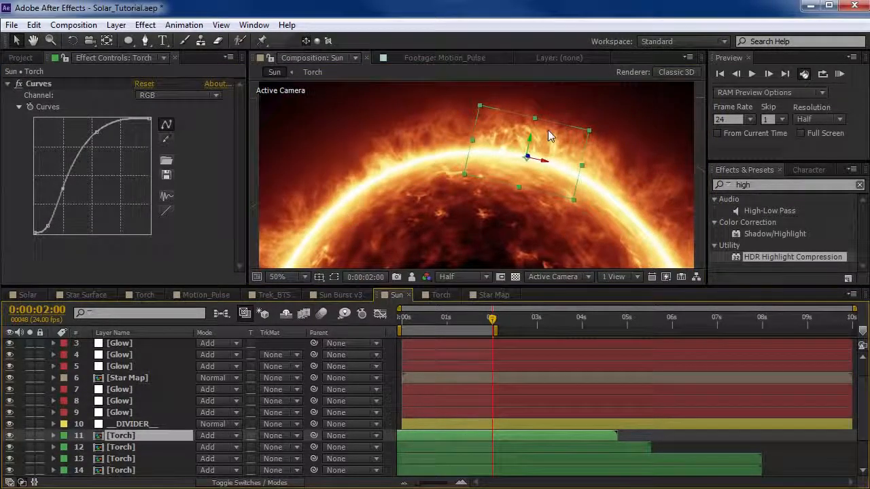
{"action": "key", "text": "ctrl+d"}
{"action": "left_click_drag", "start_coordinate": [527, 182], "coordinate": [427, 163]}
{"action": "key", "text": "w"}
{"action": "key", "text": "v"}
{"action": "left_click_drag", "start_coordinate": [431, 116], "coordinate": [460, 89]}
{"action": "left_click_drag", "start_coordinate": [581, 437], "coordinate": [547, 437]}
Add another contrasted Torch copy at the sun's far-left edge, mirrored horizontally, made smaller and rotated to follow the curve.
{"action": "left_click_drag", "start_coordinate": [413, 163], "coordinate": [397, 167]}
{"action": "key", "text": "w"}
{"action": "key", "text": "v"}
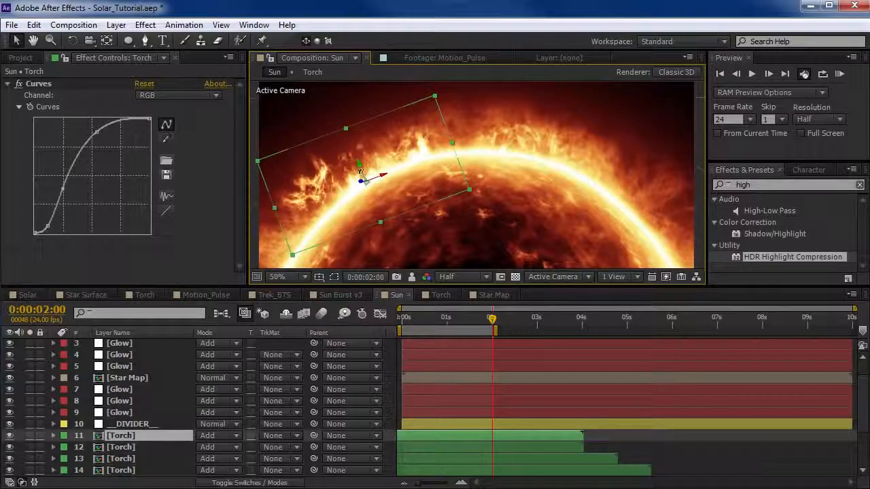
{"action": "left_click_drag", "start_coordinate": [360, 172], "coordinate": [399, 127]}
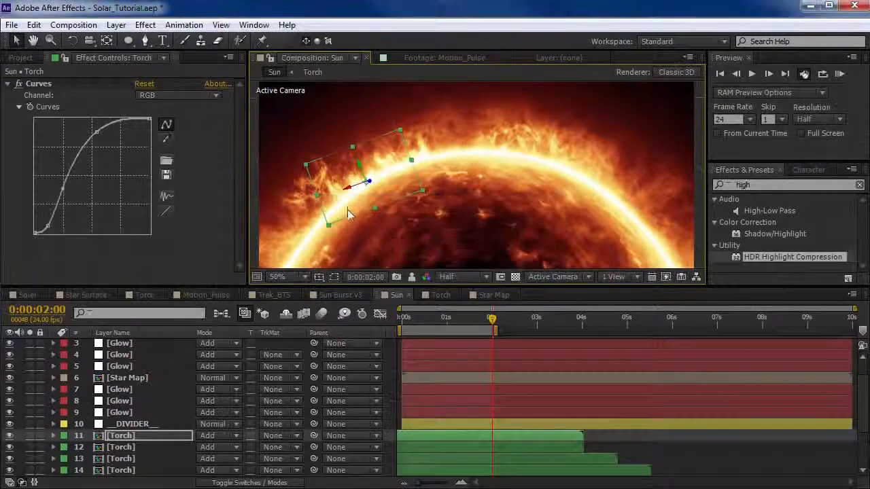
{"action": "left_click_drag", "start_coordinate": [371, 190], "coordinate": [330, 221]}
{"action": "key", "text": "w"}
{"action": "key", "text": "v"}
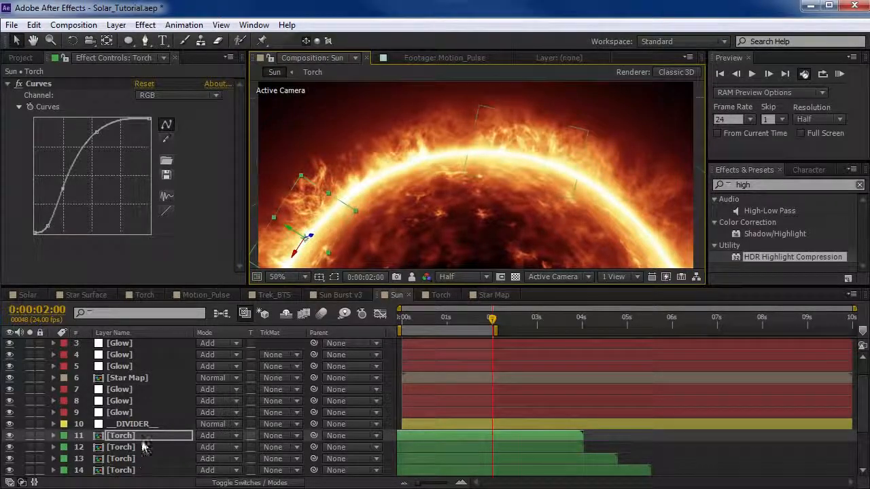
Duplicate the far-left Torch layer, level the copy above the sun's top and enlarge it to span the upper arc.
{"action": "left_click", "coordinate": [136, 436]}
{"action": "key", "text": "ctrl+d"}
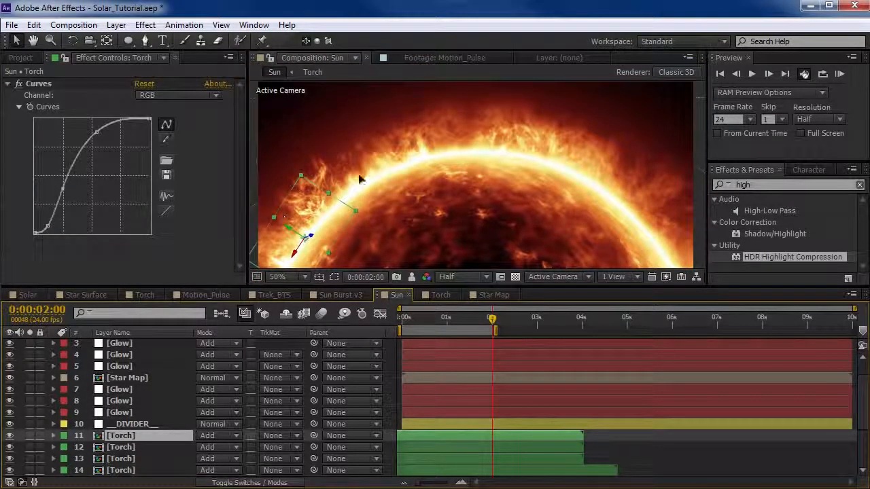
{"action": "left_click_drag", "start_coordinate": [359, 179], "coordinate": [504, 129]}
{"action": "key", "text": "w"}
{"action": "left_click_drag", "start_coordinate": [497, 164], "coordinate": [416, 186]}
{"action": "key", "text": "v"}
{"action": "left_click_drag", "start_coordinate": [549, 132], "coordinate": [651, 74]}
{"action": "left_click_drag", "start_coordinate": [520, 177], "coordinate": [506, 147]}
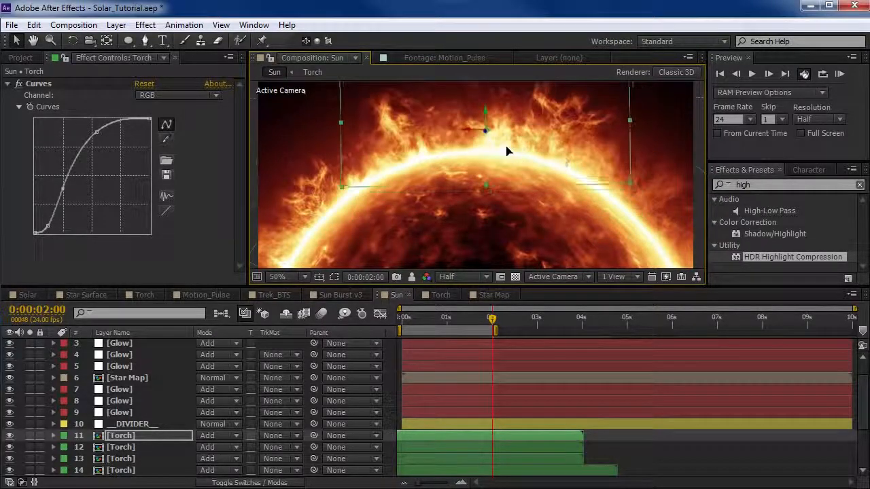
{"action": "left_click_drag", "start_coordinate": [625, 184], "coordinate": [612, 187]}
{"action": "left_click_drag", "start_coordinate": [563, 144], "coordinate": [559, 147]}
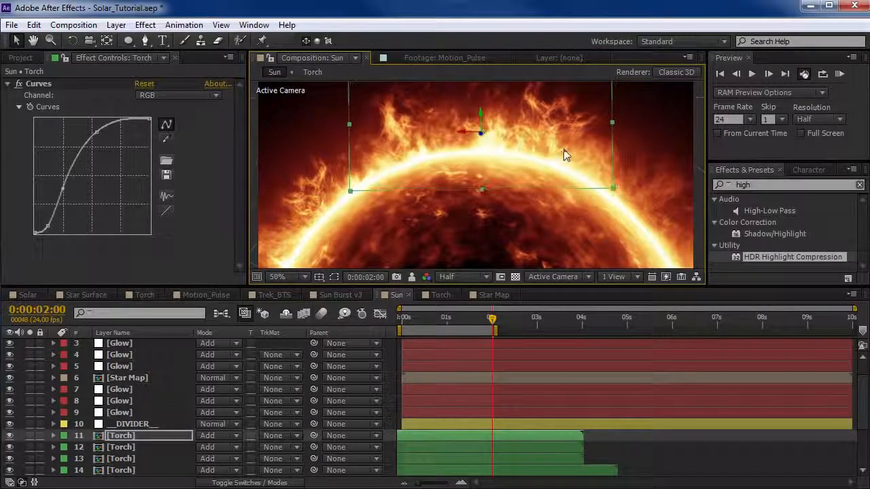
Stagger the three topmost Torch layers in time, moving two slightly earlier and the third about 1.7 seconds later.
{"action": "mouse_move", "coordinate": [544, 440]}
{"action": "left_mouse_down"}
{"action": "mouse_move", "coordinate": [518, 440]}
{"action": "mouse_move", "coordinate": [534, 447]}
{"action": "left_mouse_up"}
{"action": "left_click_drag", "start_coordinate": [584, 459], "coordinate": [625, 465]}
{"action": "left_click", "coordinate": [493, 438]}
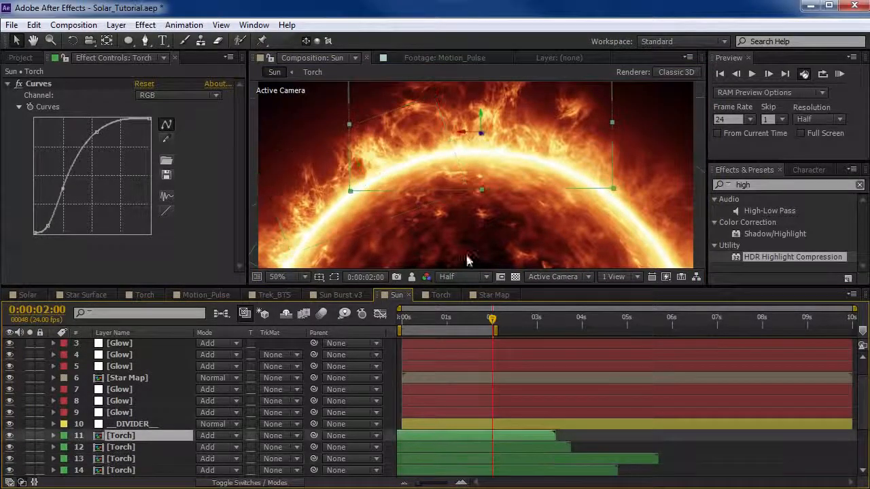
Place a copy of the large Torch layer at the sun's upper-left, slightly enlarged and offset about 0.4 seconds earlier.
{"action": "key", "text": "space"}
{"action": "left_click_drag", "start_coordinate": [525, 132], "coordinate": [359, 183]}
{"action": "key", "text": "space"}
{"action": "left_click_drag", "start_coordinate": [480, 143], "coordinate": [322, 173]}
{"action": "left_click_drag", "start_coordinate": [417, 120], "coordinate": [460, 105]}
{"action": "left_click_drag", "start_coordinate": [533, 438], "coordinate": [522, 438]}
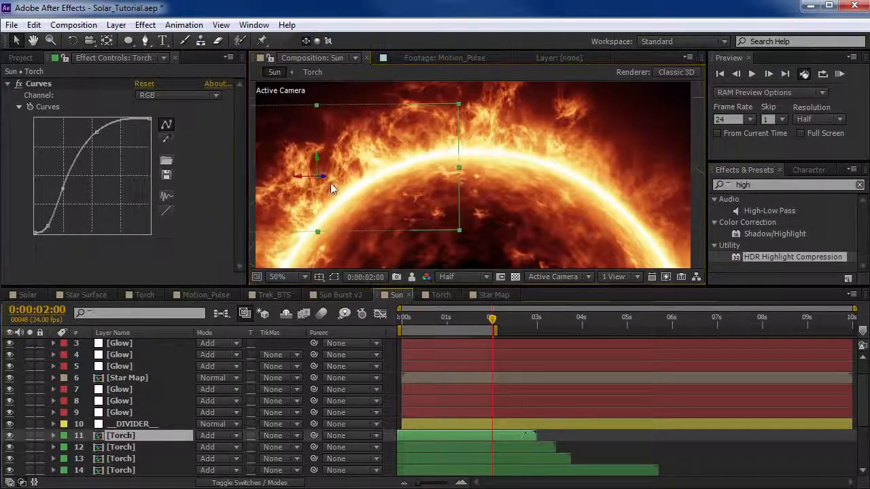
Rotate the large upper-left Torch copy to follow the sun's curve and lower its opacity to 51%.
{"action": "key", "text": "w"}
{"action": "left_click_drag", "start_coordinate": [324, 177], "coordinate": [358, 165]}
{"action": "key", "text": "v"}
{"action": "key", "text": "t"}
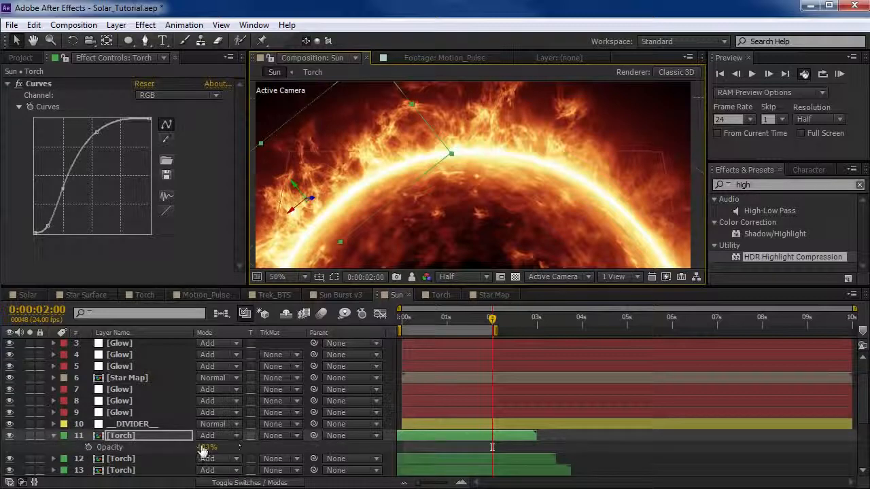
{"action": "left_click_drag", "start_coordinate": [203, 447], "coordinate": [176, 445]}
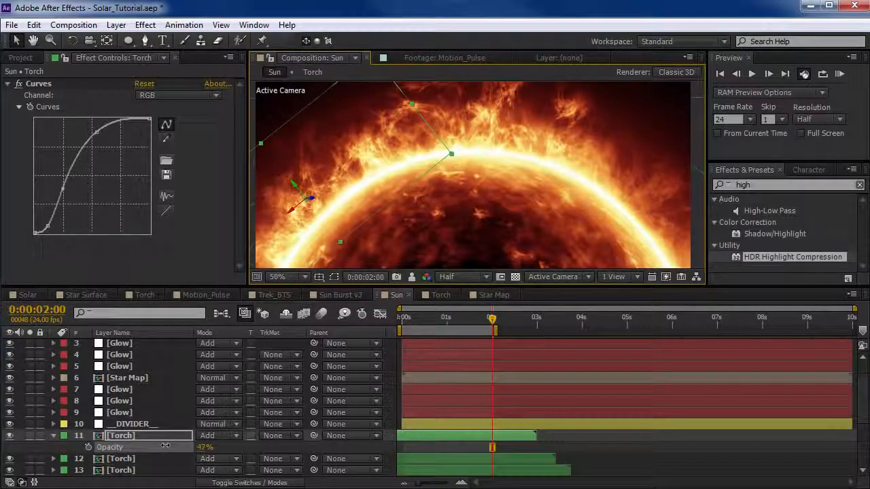
Examine the flames around the sun in a maximized composition view while trying a small camera move.
{"action": "key", "text": "grave"}
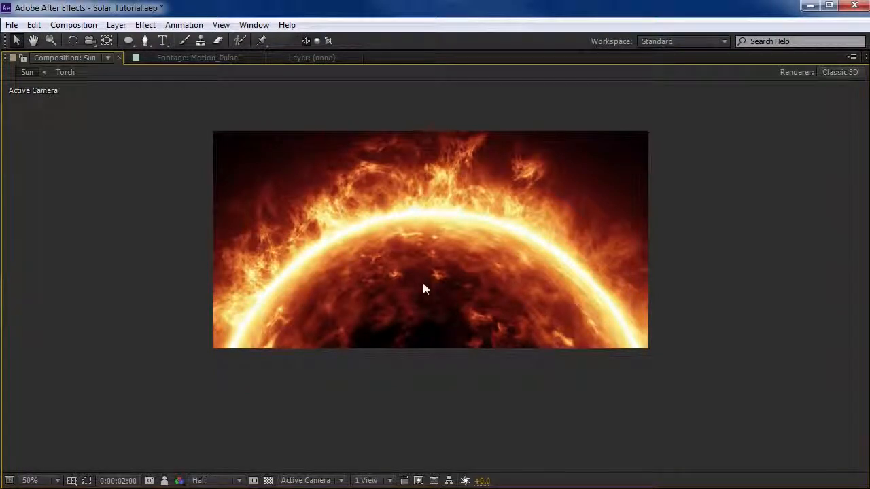
{"action": "key", "text": "c"}
{"action": "key", "text": "grave"}
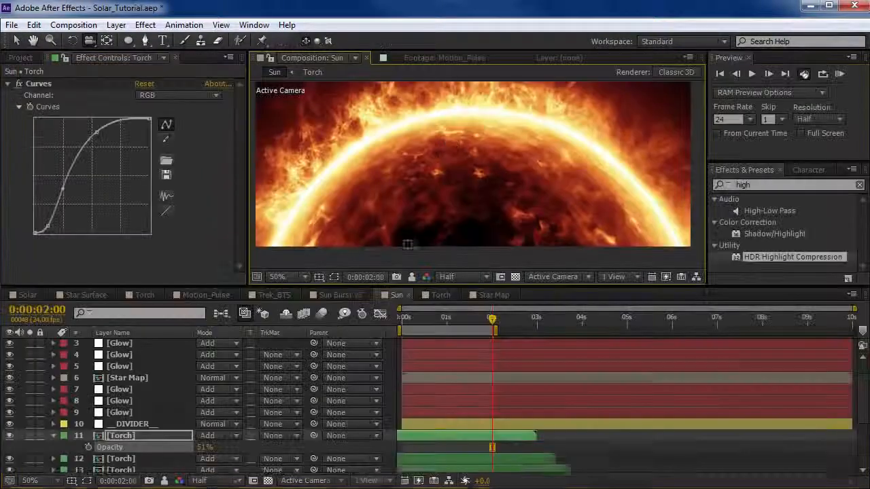
{"action": "key", "text": "grave"}
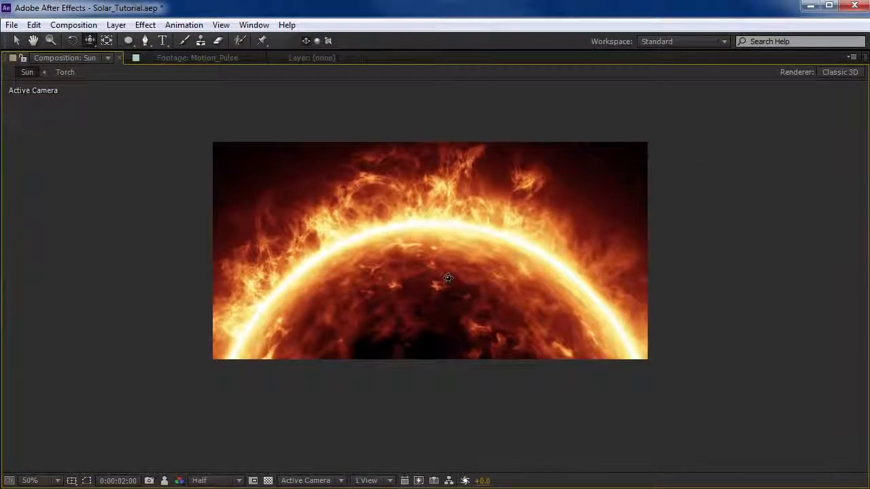
{"action": "left_click_drag", "start_coordinate": [421, 285], "coordinate": [415, 306]}
{"action": "key", "text": "grave"}
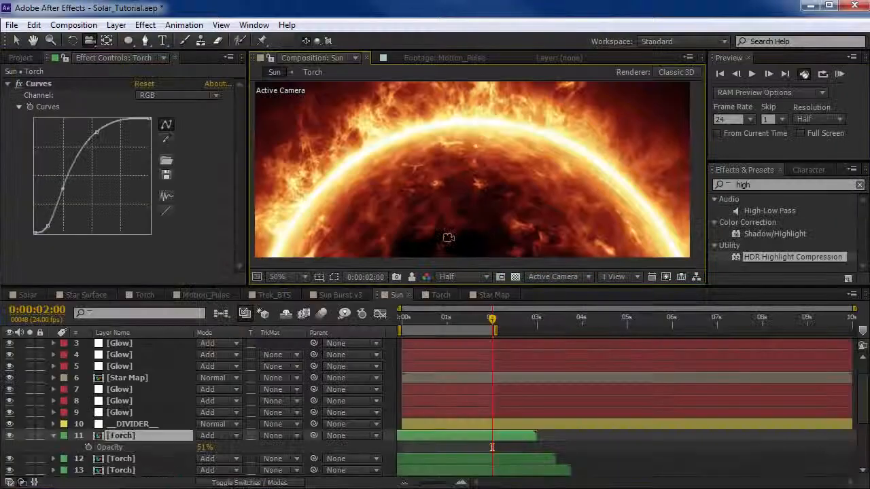
Set keyframes for Camera 1's Point of Interest and Position at the 2-second frame.
{"action": "key", "text": "space"}
{"action": "left_click_drag", "start_coordinate": [469, 149], "coordinate": [473, 176]}
{"action": "scroll", "coordinate": [114, 404], "scroll_direction": "up", "scroll_amount": 2}
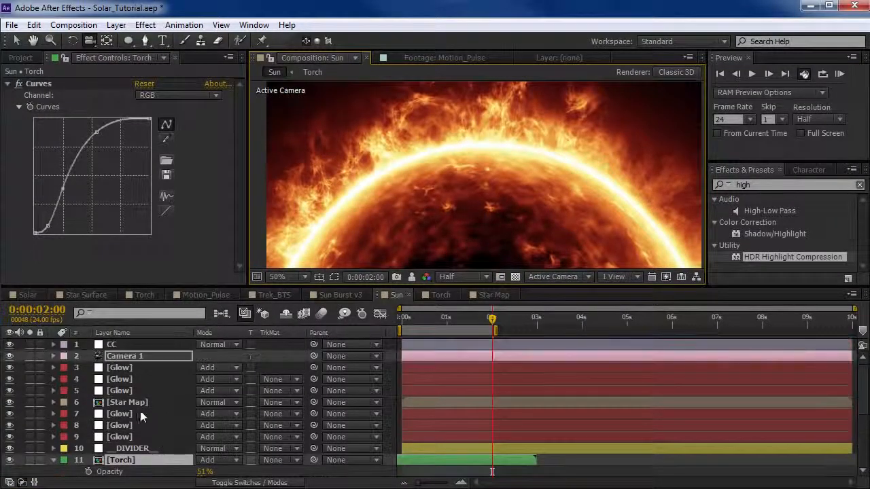
{"action": "left_click", "coordinate": [124, 356]}
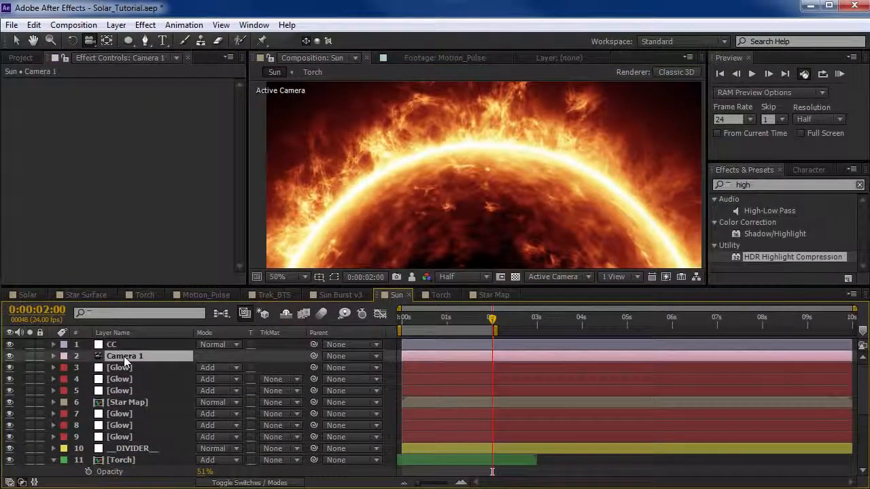
{"action": "key", "text": "p"}
{"action": "key", "text": "shift+a"}
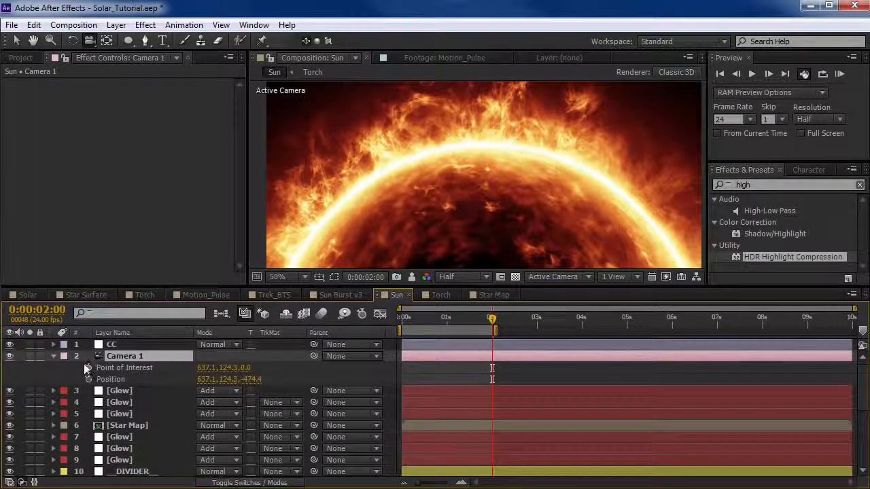
{"action": "left_click", "coordinate": [88, 379]}
{"action": "left_click", "coordinate": [87, 368]}
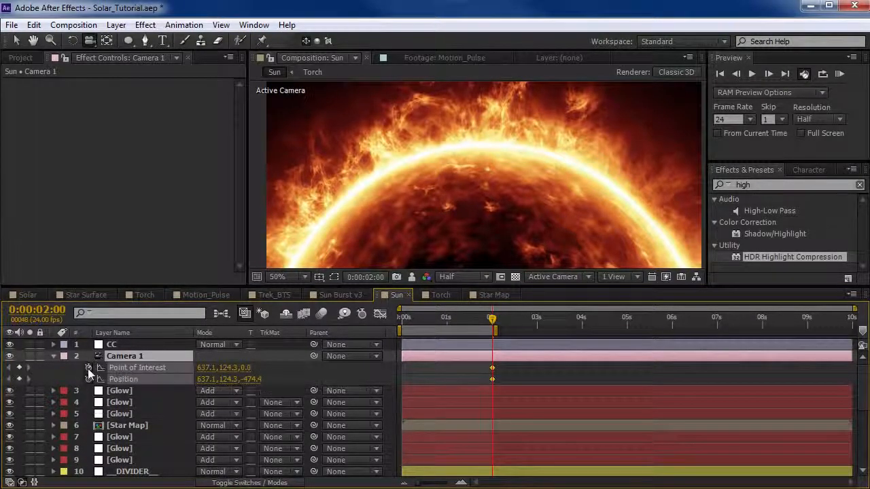
Move Camera 1's keyframes to the first frame, and at 3 seconds push and orbit the camera to Position 635.8, 80.7, -393.2.
{"action": "left_click_drag", "start_coordinate": [404, 380], "coordinate": [410, 353]}
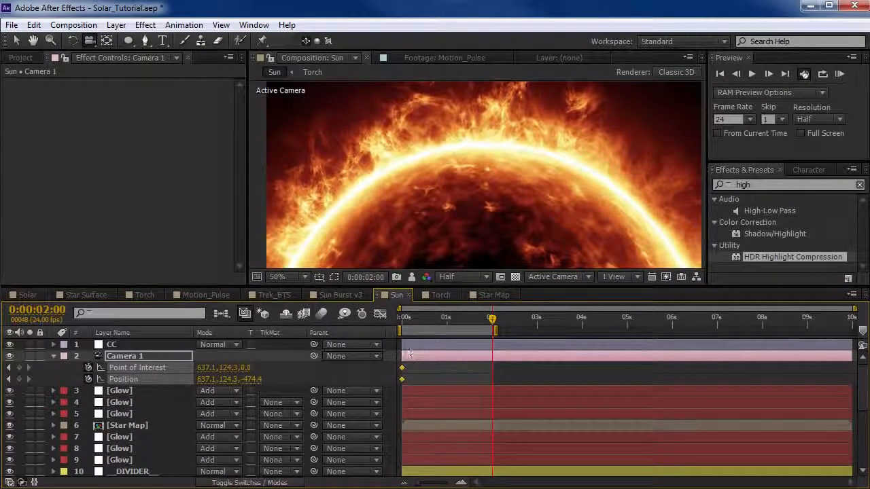
{"action": "left_click_drag", "start_coordinate": [407, 321], "coordinate": [537, 317]}
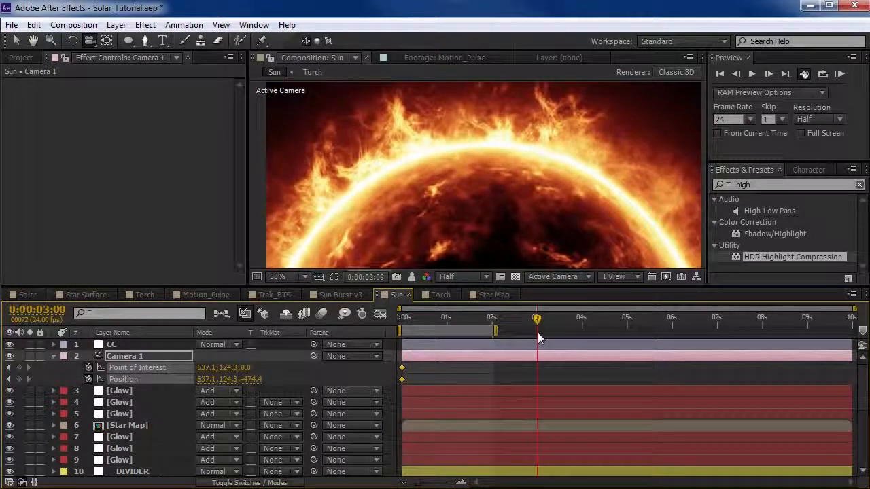
{"action": "mouse_move", "coordinate": [479, 169]}
{"action": "left_mouse_down"}
{"action": "mouse_move", "coordinate": [482, 148]}
{"action": "mouse_move", "coordinate": [482, 163]}
{"action": "left_mouse_up"}
{"action": "left_click", "coordinate": [90, 42]}
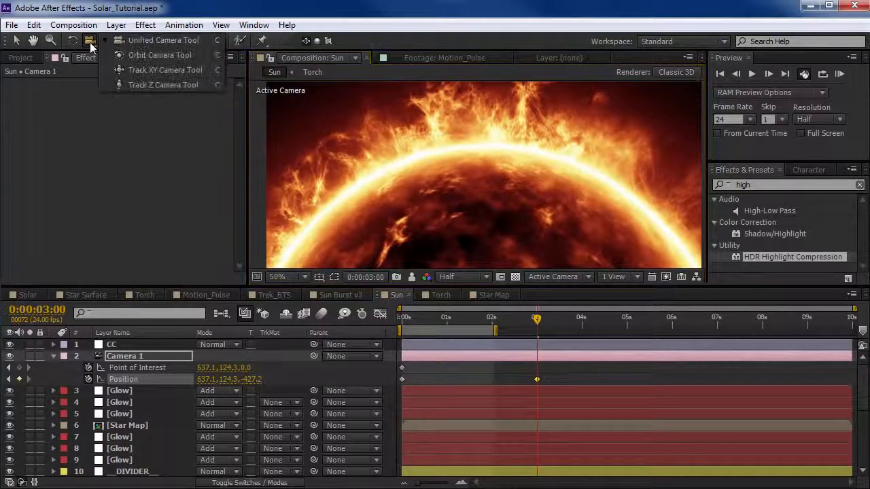
{"action": "mouse_move", "coordinate": [493, 171]}
{"action": "left_mouse_down"}
{"action": "mouse_move", "coordinate": [489, 142]}
{"action": "mouse_move", "coordinate": [490, 163]}
{"action": "left_mouse_up"}
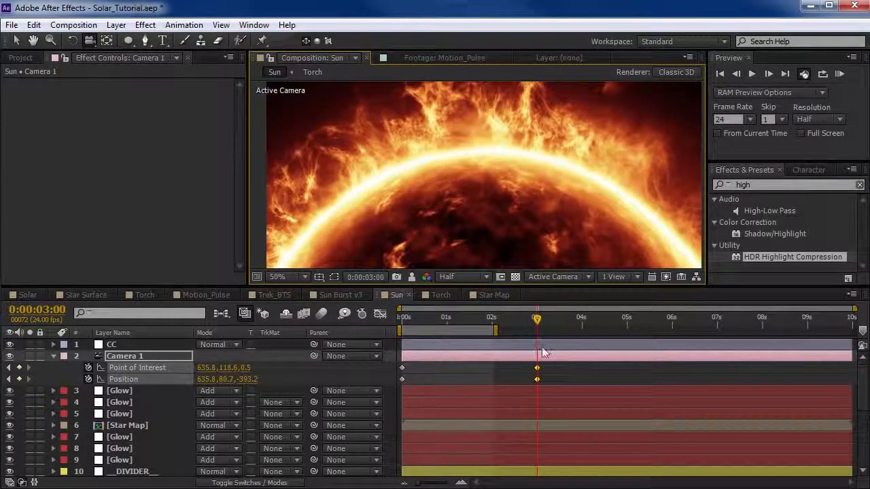
End the work area at 3 seconds and reframe the camera at the first frame so the sun sits slightly lower.
{"action": "key", "text": "n"}
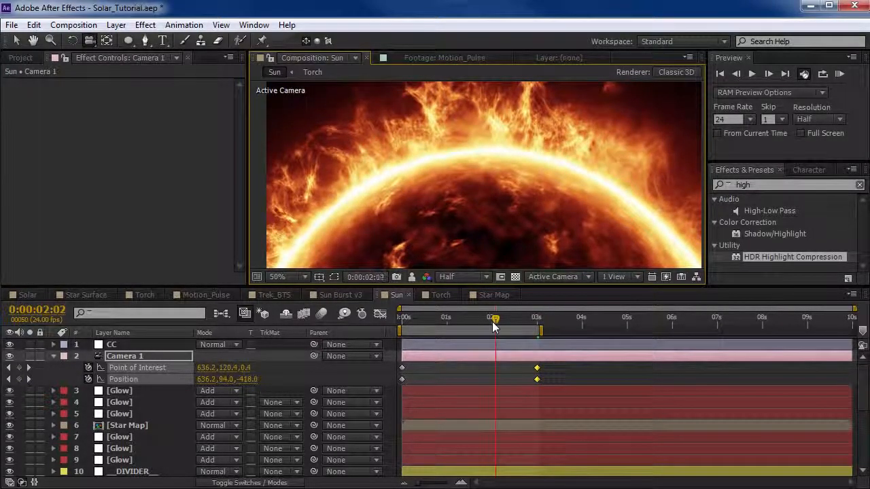
{"action": "key", "text": "Home"}
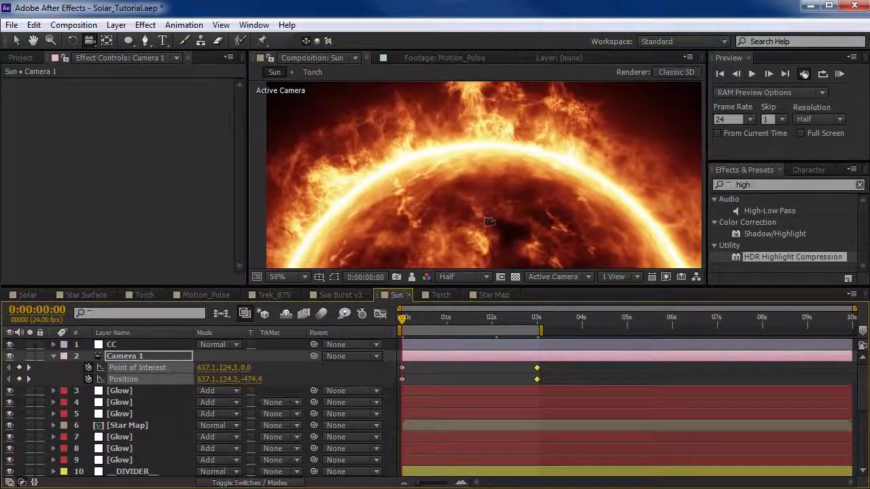
{"action": "key", "text": "grave"}
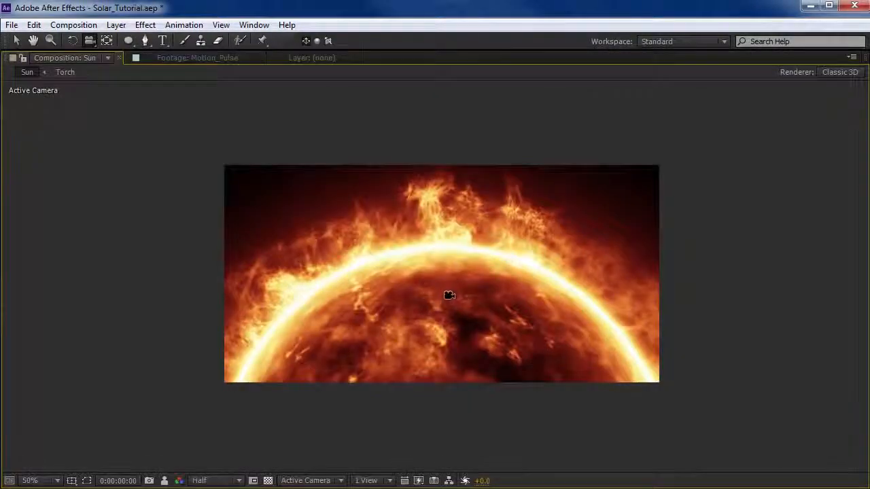
{"action": "left_click_drag", "start_coordinate": [449, 294], "coordinate": [448, 302]}
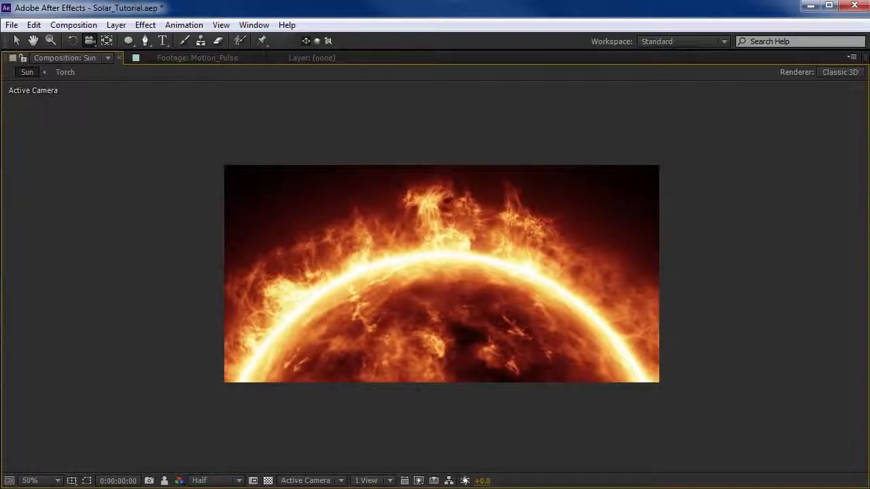
{"action": "key", "text": "grave"}
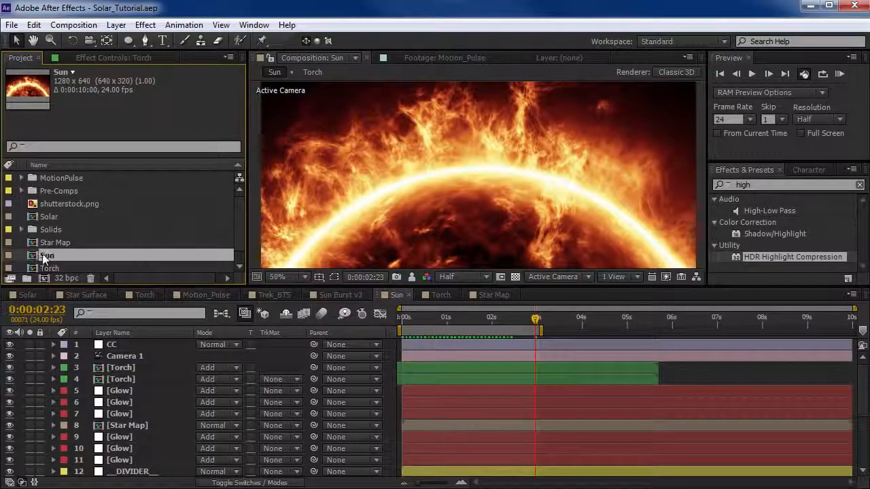
Create a new composition containing the Sun composition and name it Sun OUTPUT.
{"action": "left_click_drag", "start_coordinate": [55, 259], "coordinate": [45, 277]}
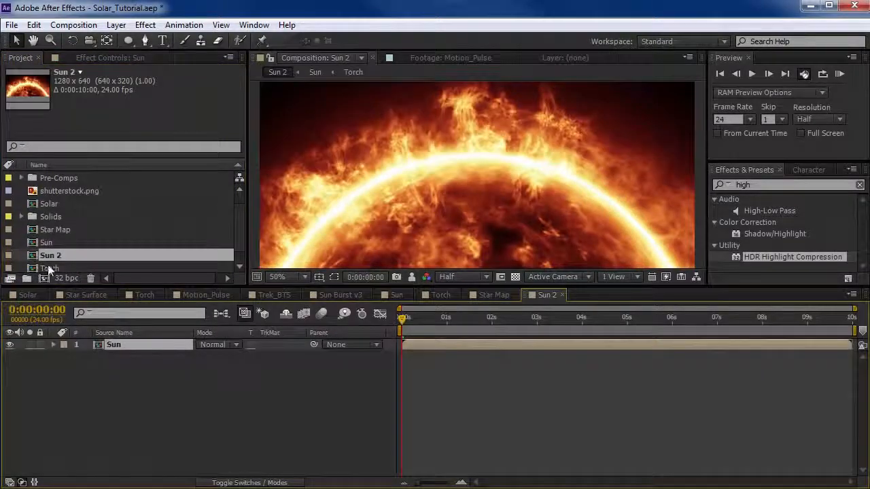
{"action": "left_click", "coordinate": [114, 353]}
{"action": "left_click", "coordinate": [74, 24]}
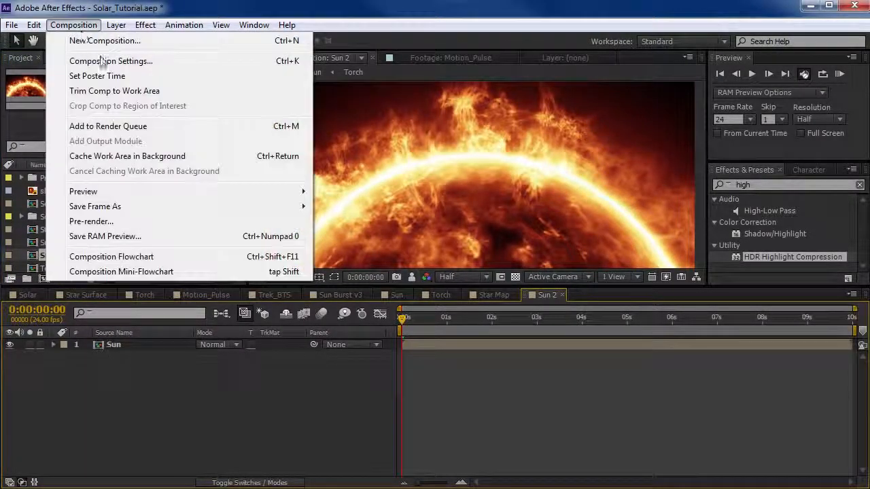
{"action": "left_click", "coordinate": [102, 60]}
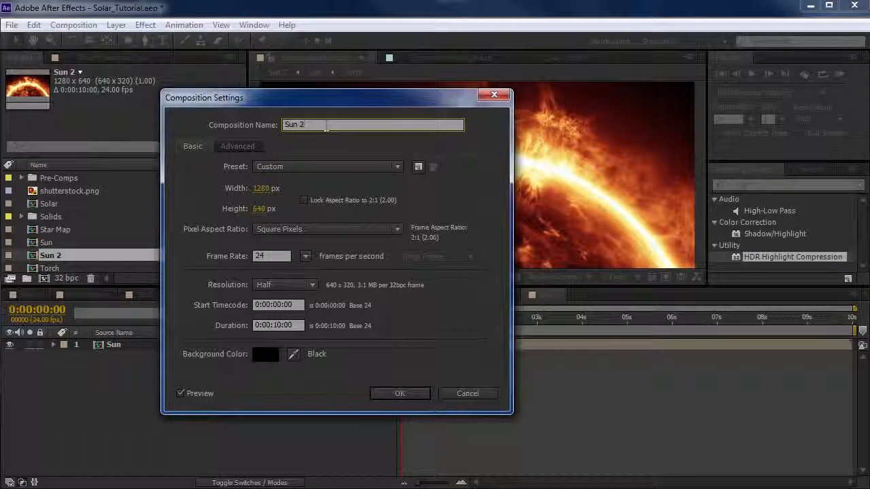
{"action": "type", "text": "OUTPUT"}
{"action": "key", "text": "Return"}
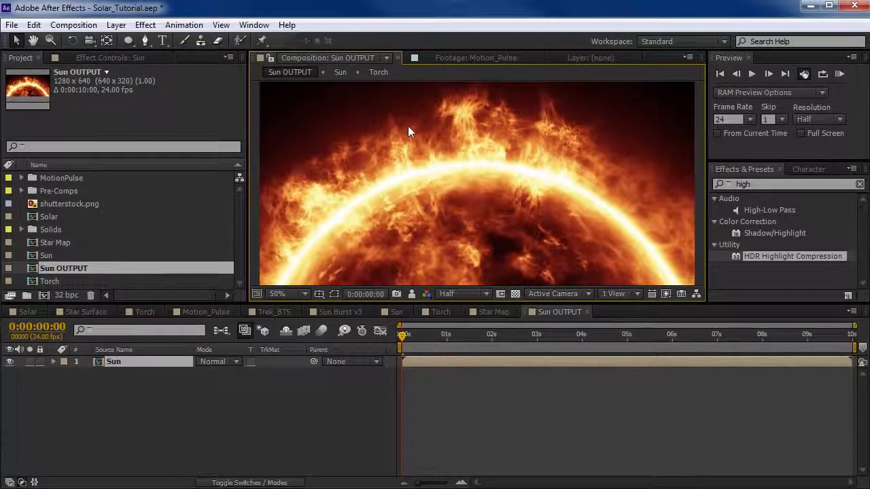
Apply Turbulent Displace to the Sun layer with Amount 41, Size 9 and Evolution 1x+192°.
{"action": "left_click", "coordinate": [145, 24]}
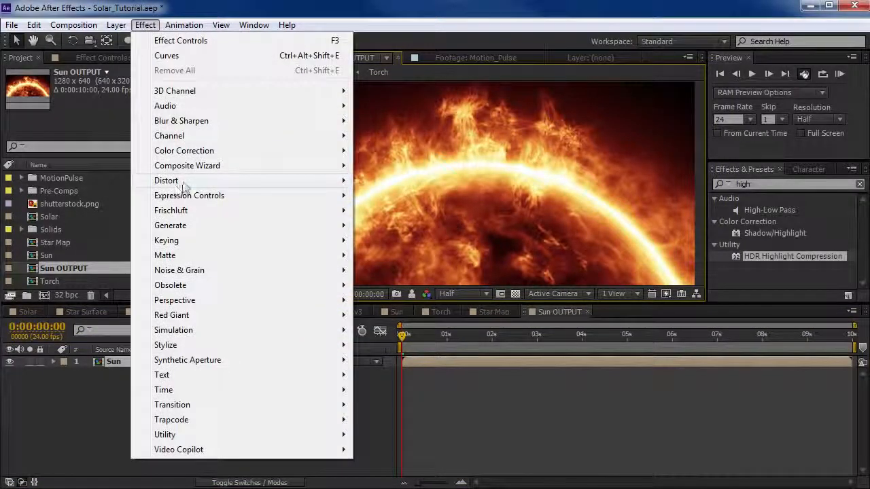
{"action": "mouse_move", "coordinate": [183, 186]}
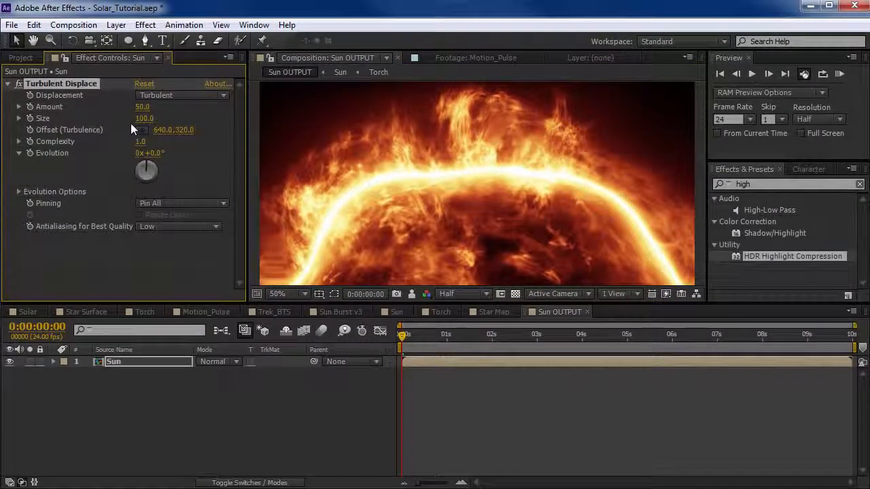
{"action": "left_click_drag", "start_coordinate": [143, 118], "coordinate": [49, 132]}
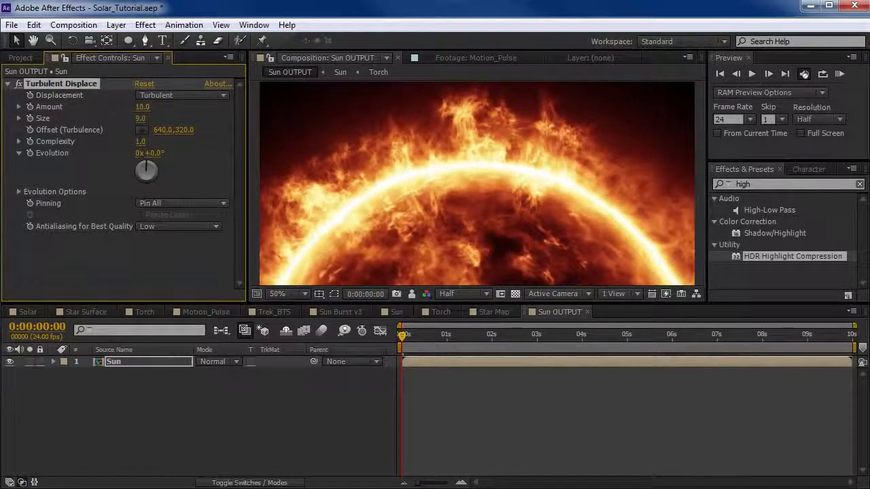
{"action": "mouse_move", "coordinate": [141, 107]}
{"action": "left_mouse_down"}
{"action": "mouse_move", "coordinate": [95, 119]}
{"action": "mouse_move", "coordinate": [140, 118]}
{"action": "left_mouse_up"}
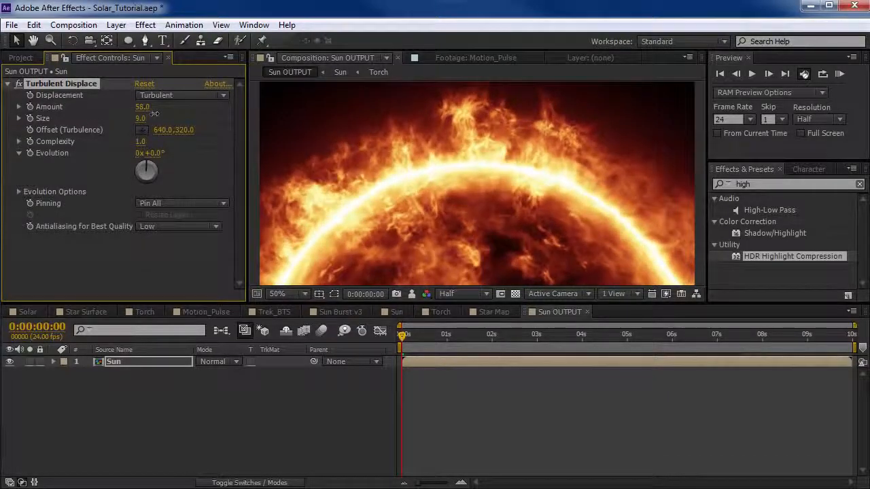
{"action": "left_click_drag", "start_coordinate": [156, 154], "coordinate": [33, 149]}
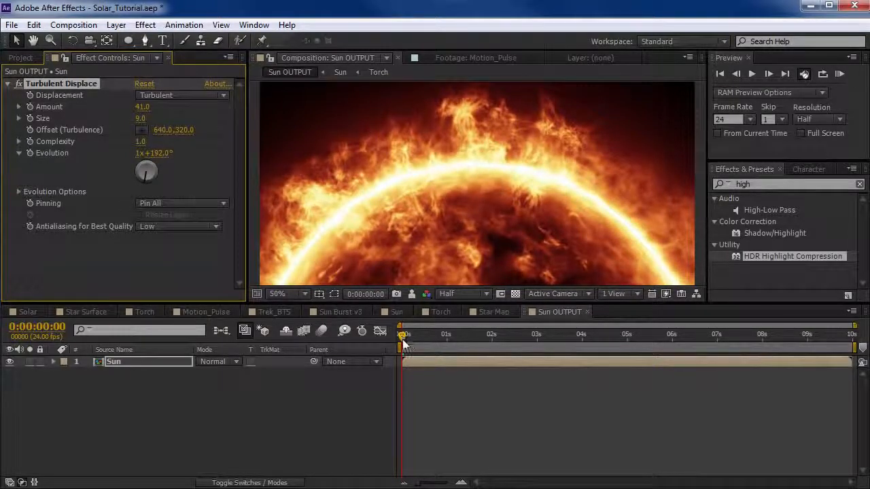
Keyframe Turbulent Displace's Evolution from the first frame to 2x+281° at 3 seconds, end the work area there and preview the motion.
{"action": "left_click", "coordinate": [403, 343]}
{"action": "left_click", "coordinate": [29, 153]}
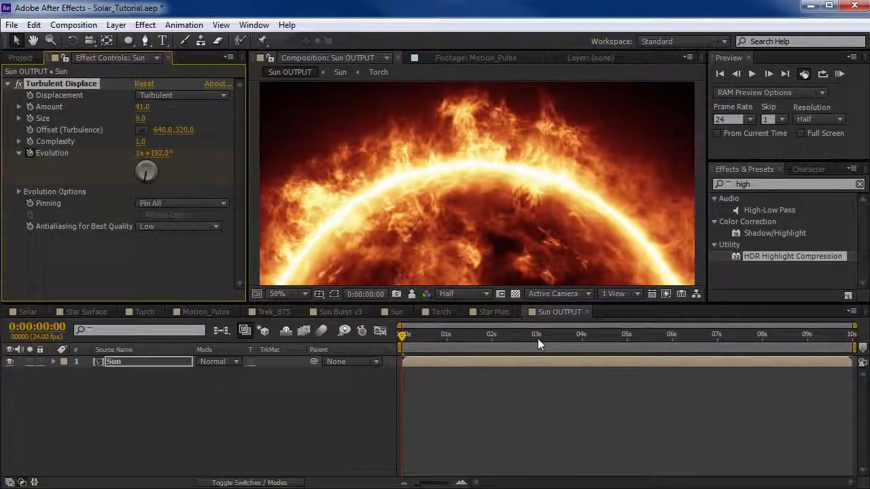
{"action": "left_click", "coordinate": [537, 338]}
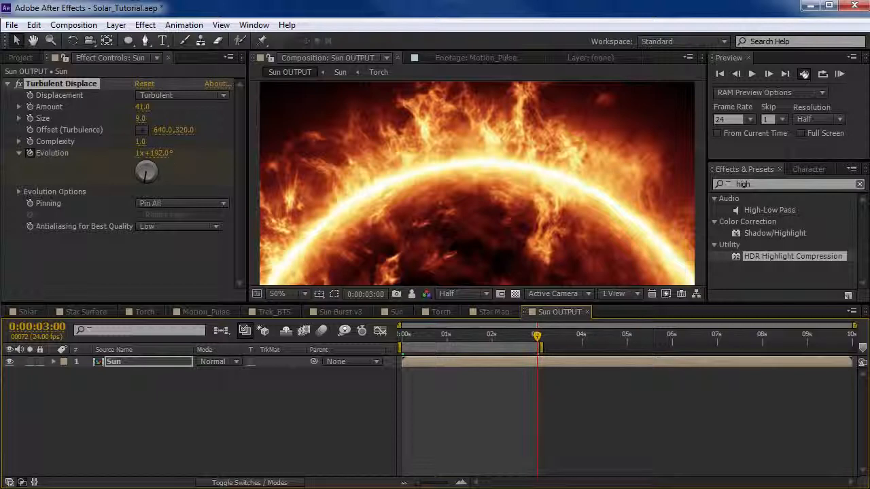
{"action": "left_click_drag", "start_coordinate": [154, 154], "coordinate": [458, 172]}
{"action": "key", "text": "KP_0"}
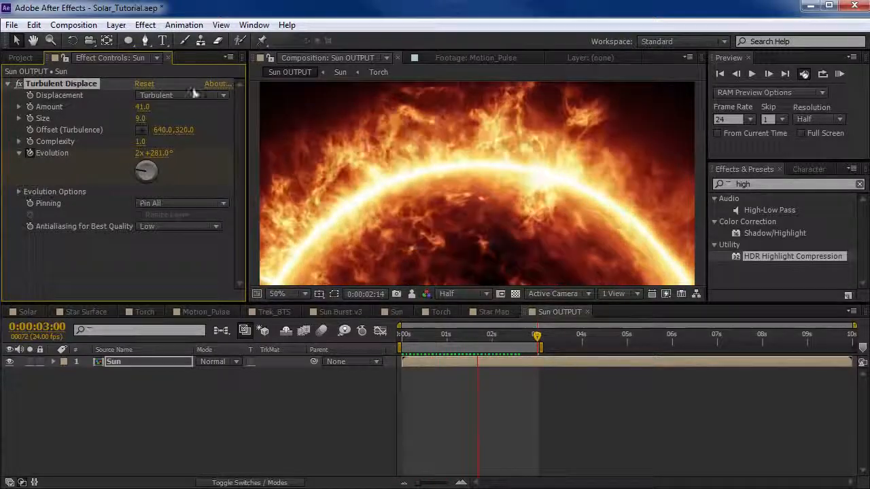
{"action": "key", "text": "space"}
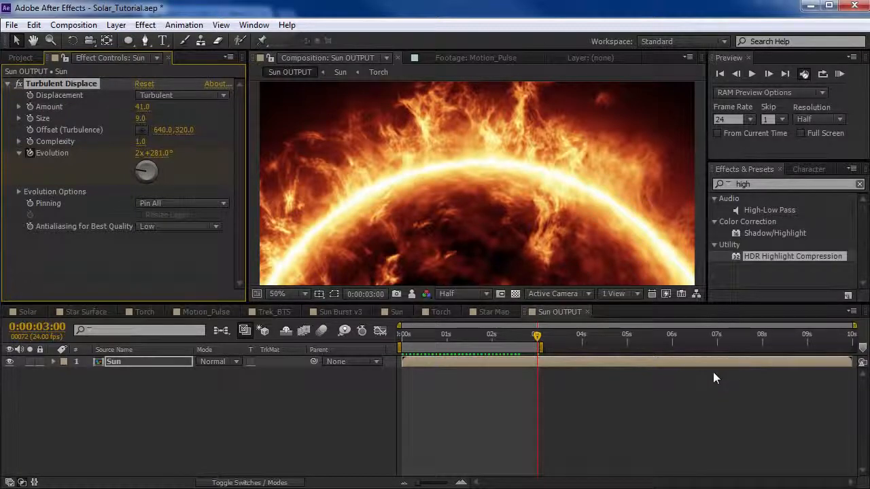
Look at the Heat Distortion product page in the browser, return to After Effects and apply Heat Distortion to the Sun layer.
{"action": "key", "text": "alt+Tab"}
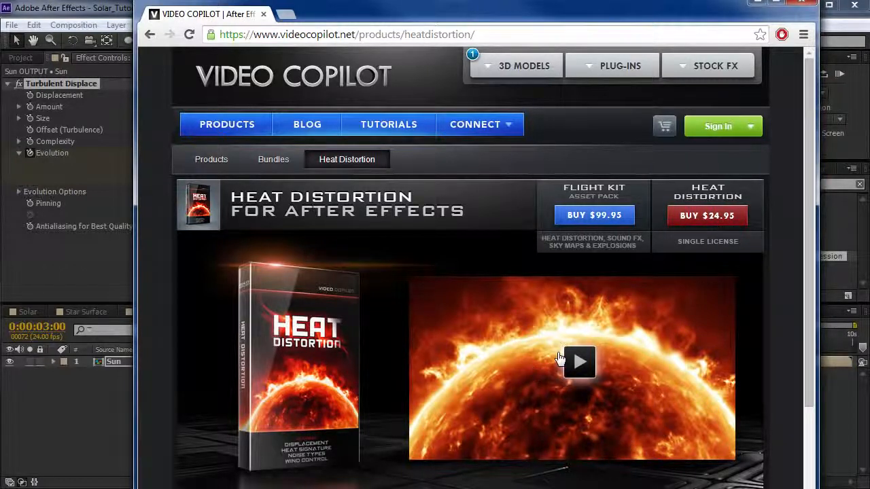
{"action": "left_click", "coordinate": [68, 405]}
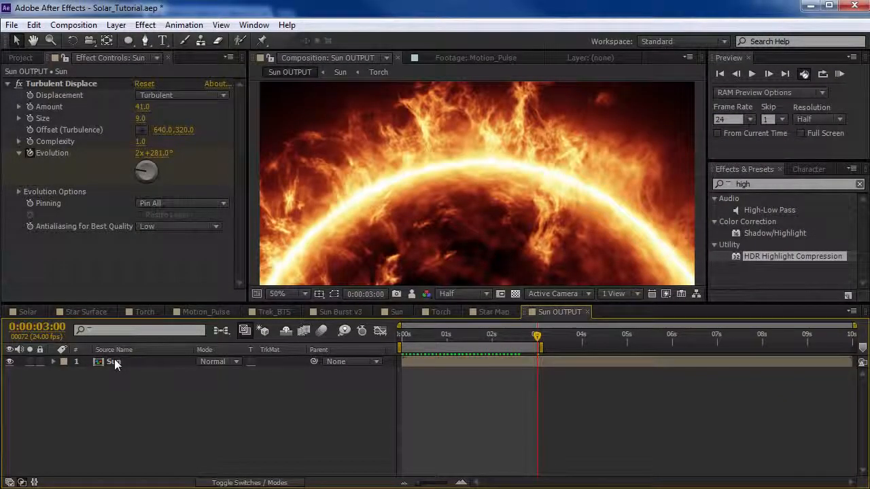
{"action": "left_click", "coordinate": [113, 362]}
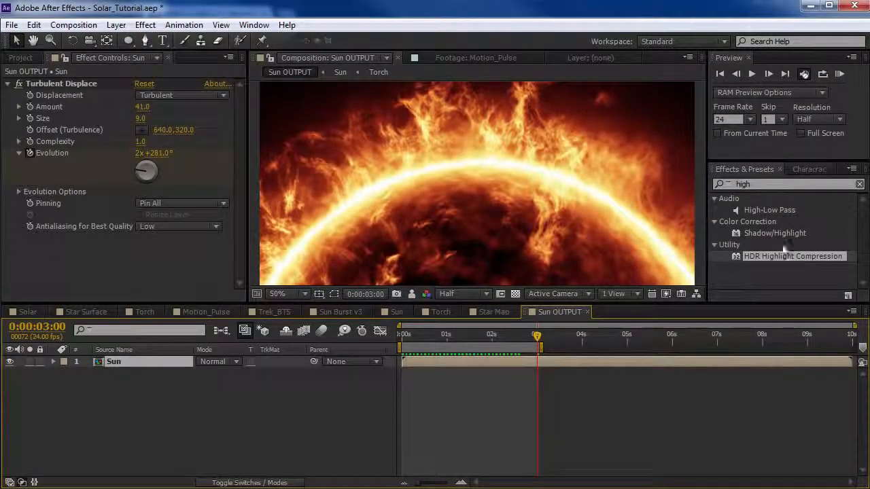
{"action": "double_click", "coordinate": [773, 184]}
{"action": "type", "text": "heat di"}
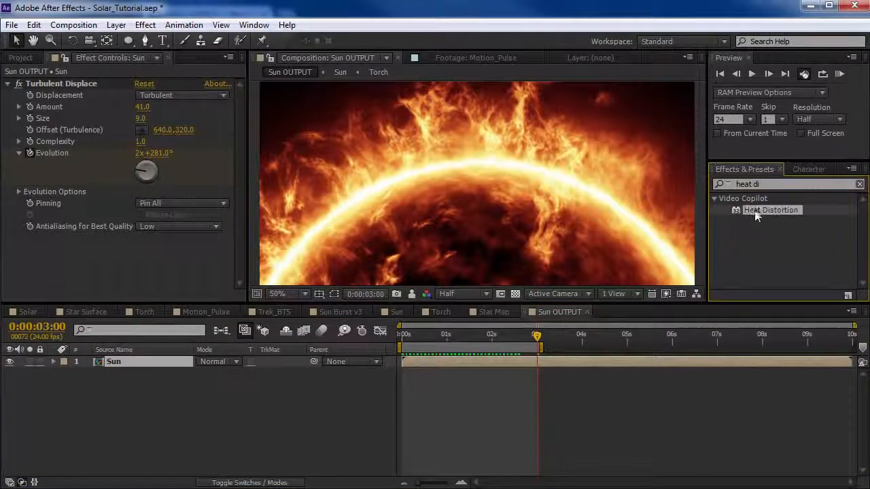
{"action": "left_click_drag", "start_coordinate": [753, 210], "coordinate": [488, 356]}
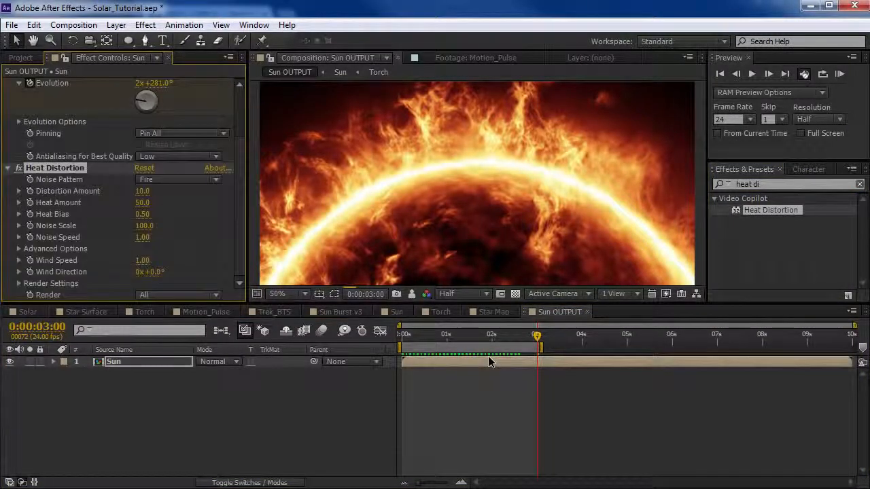
Collapse and disable Turbulent Displace, and inspect the Heat Distortion result on the sun's edge up close and around 1 second.
{"action": "scroll", "coordinate": [39, 122], "scroll_direction": "up", "scroll_amount": 3}
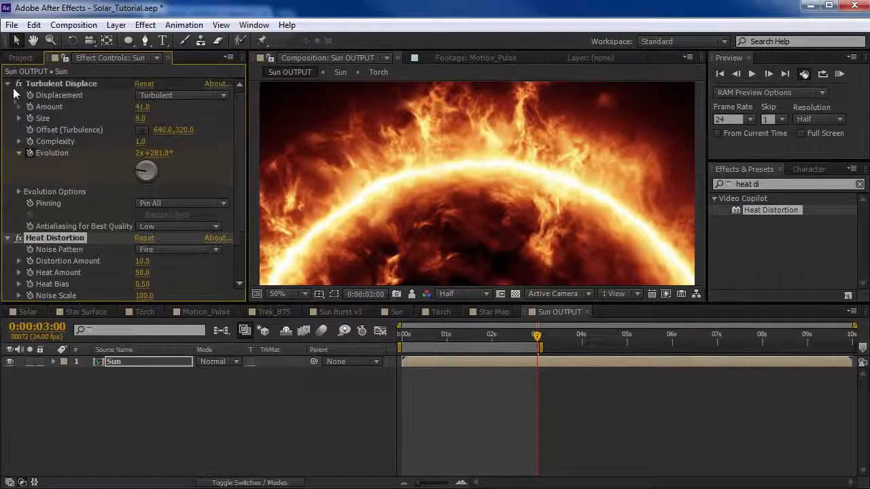
{"action": "left_click", "coordinate": [8, 84]}
{"action": "scroll", "coordinate": [400, 178], "scroll_direction": "up", "scroll_amount": 1}
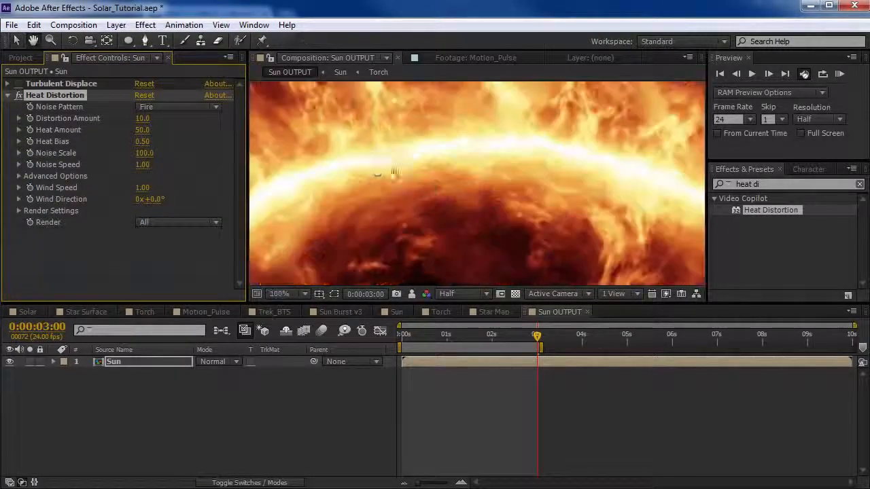
{"action": "left_click_drag", "start_coordinate": [394, 175], "coordinate": [479, 202]}
{"action": "scroll", "coordinate": [448, 227], "scroll_direction": "down", "scroll_amount": 1}
{"action": "left_click_drag", "start_coordinate": [404, 334], "coordinate": [456, 343]}
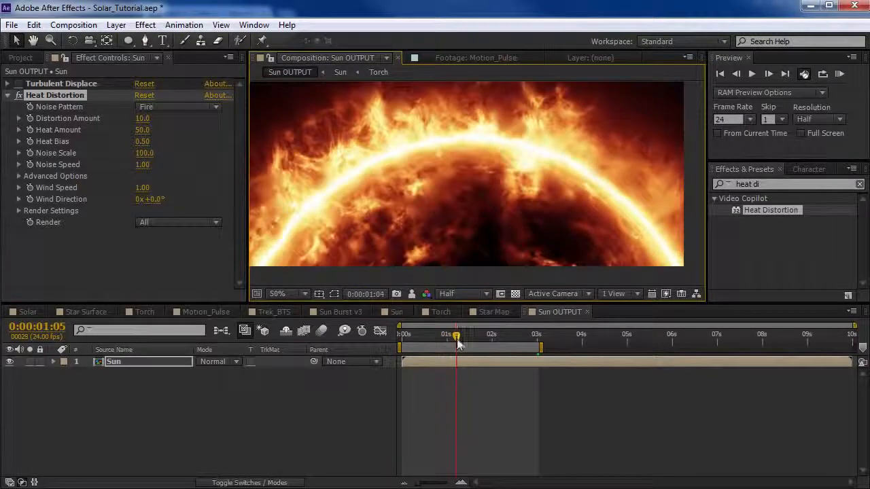
Set Heat Distortion's Wind Direction to 2° and Noise Scale to 167, and preview the animation with frame skip 0.
{"action": "left_click_drag", "start_coordinate": [156, 201], "coordinate": [161, 199]}
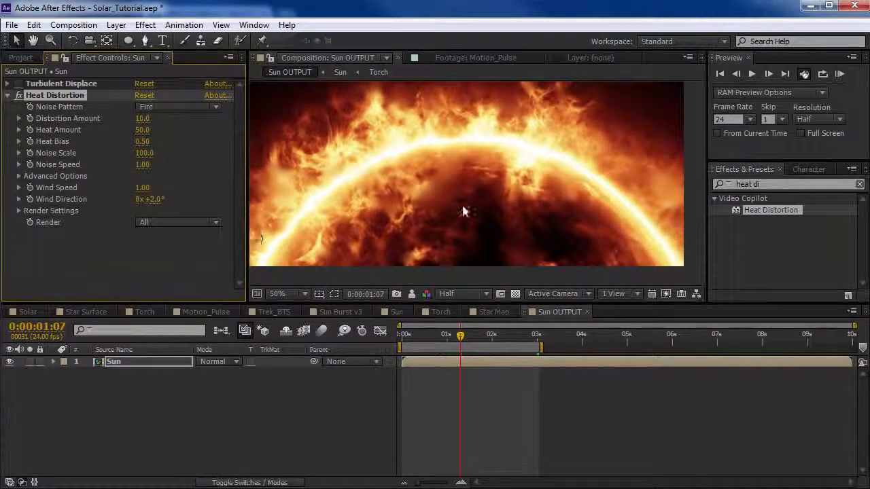
{"action": "left_click_drag", "start_coordinate": [457, 205], "coordinate": [447, 183]}
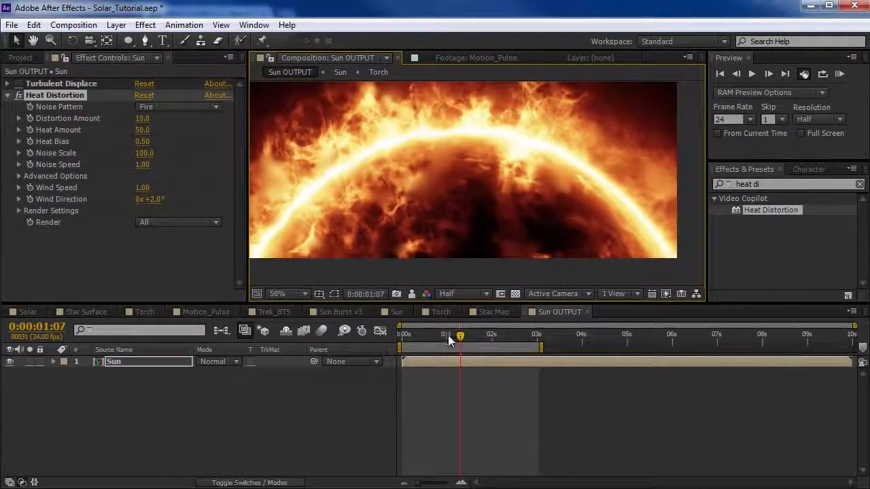
{"action": "left_click_drag", "start_coordinate": [460, 335], "coordinate": [439, 340]}
{"action": "left_click_drag", "start_coordinate": [464, 189], "coordinate": [500, 190]}
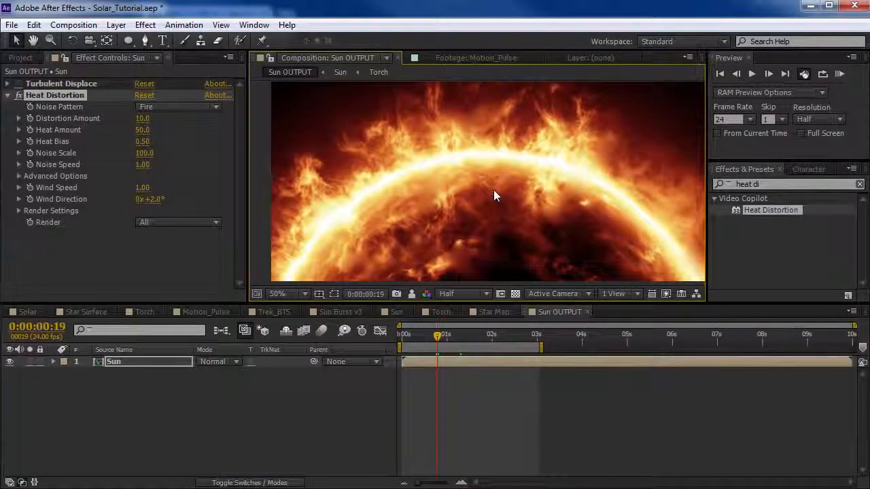
{"action": "key", "text": "KP_0"}
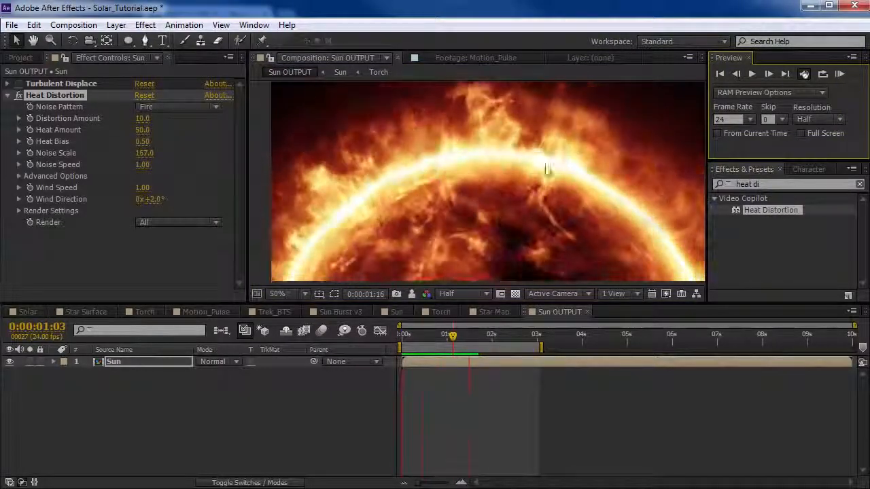
{"action": "left_click", "coordinate": [166, 103]}
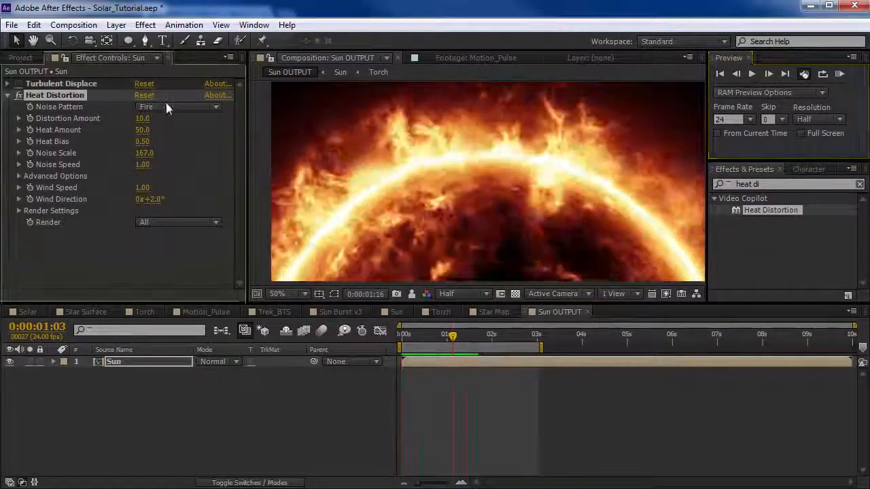
Try Heat Distortion's Smoke and Incendiary noise patterns on the Sun layer, with Noise Scale at 107.
{"action": "left_click", "coordinate": [167, 109]}
{"action": "left_click", "coordinate": [170, 136]}
{"action": "left_click", "coordinate": [178, 108]}
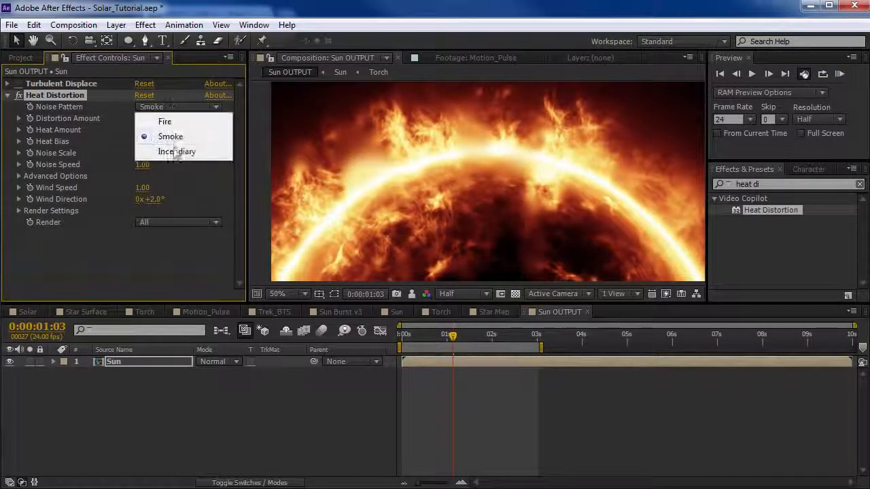
{"action": "left_click", "coordinate": [175, 151]}
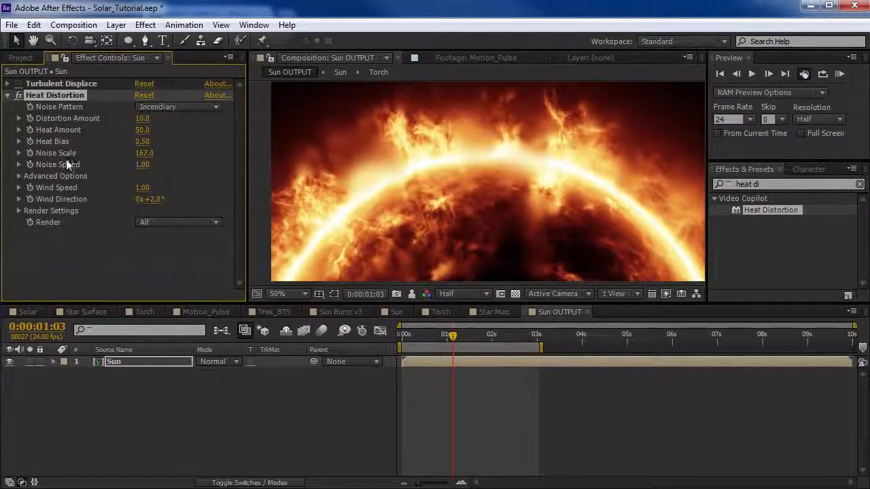
{"action": "left_click_drag", "start_coordinate": [147, 157], "coordinate": [110, 155]}
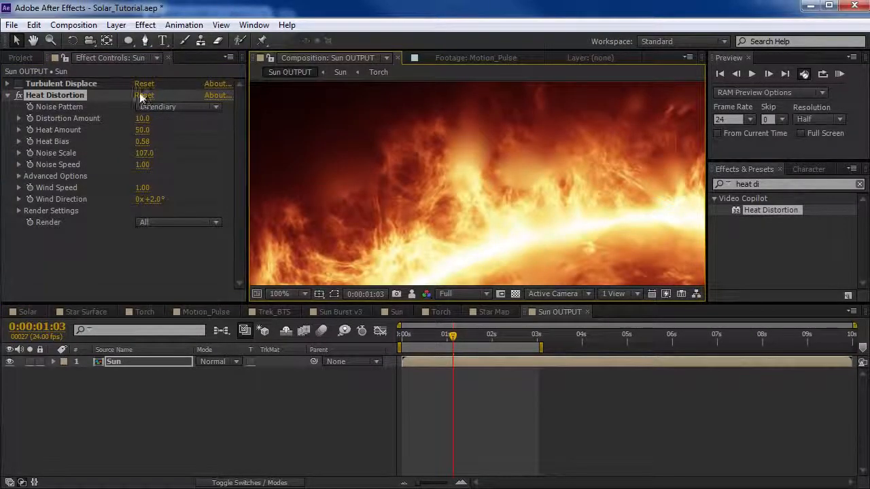
Reset Heat Distortion and set Heat Amount to 25, Heat Bias to 0.49 and Noise Scale to 104.
{"action": "left_click", "coordinate": [142, 96]}
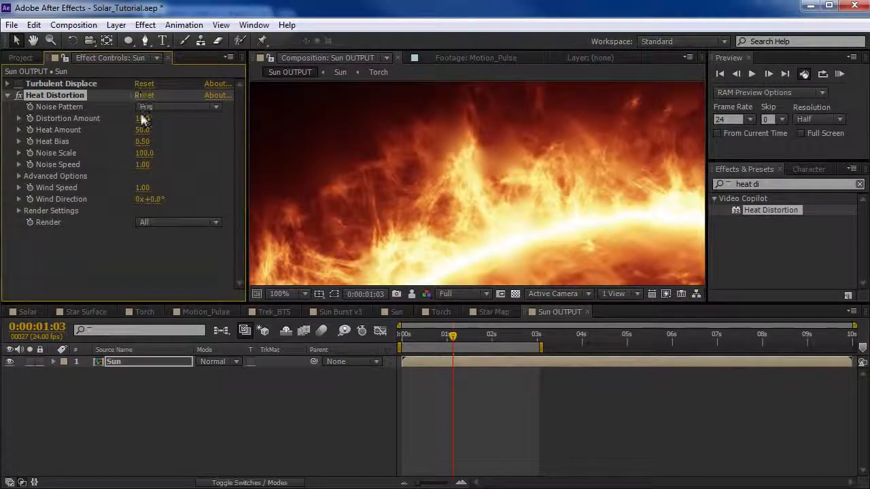
{"action": "mouse_move", "coordinate": [144, 120]}
{"action": "left_mouse_down"}
{"action": "mouse_move", "coordinate": [192, 117]}
{"action": "mouse_move", "coordinate": [139, 129]}
{"action": "left_mouse_up"}
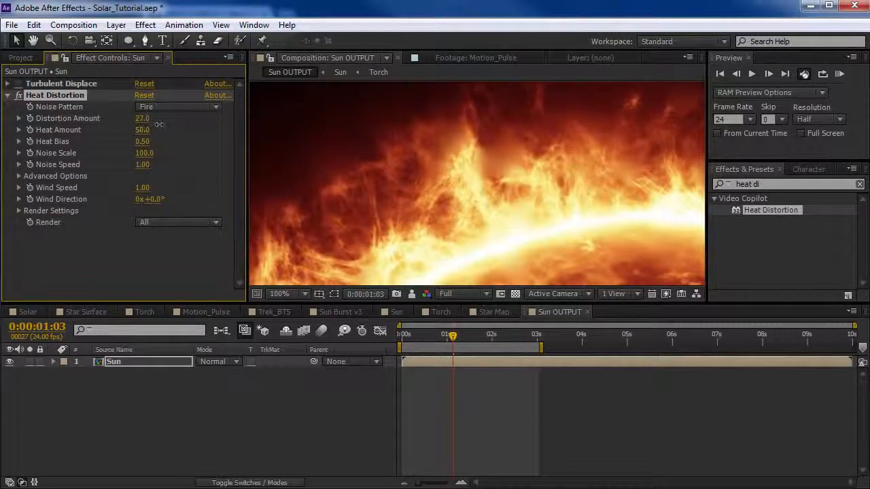
{"action": "key", "text": "ctrl+z"}
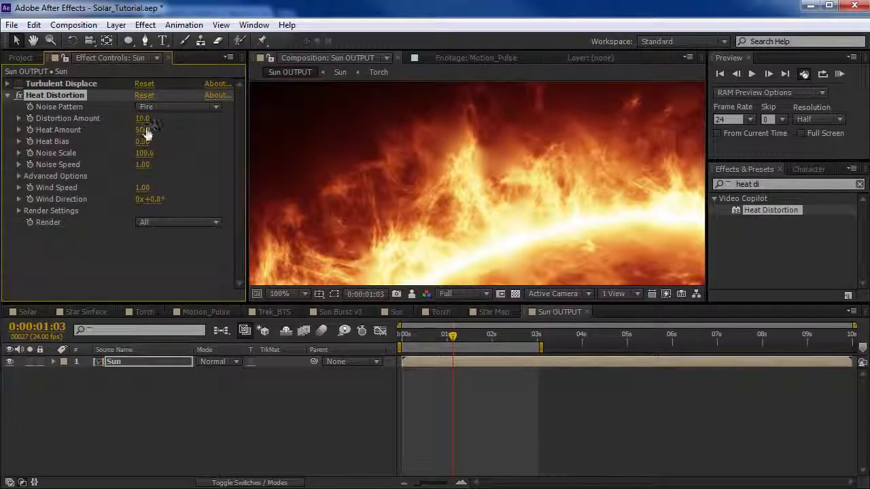
{"action": "left_click_drag", "start_coordinate": [127, 130], "coordinate": [123, 131]}
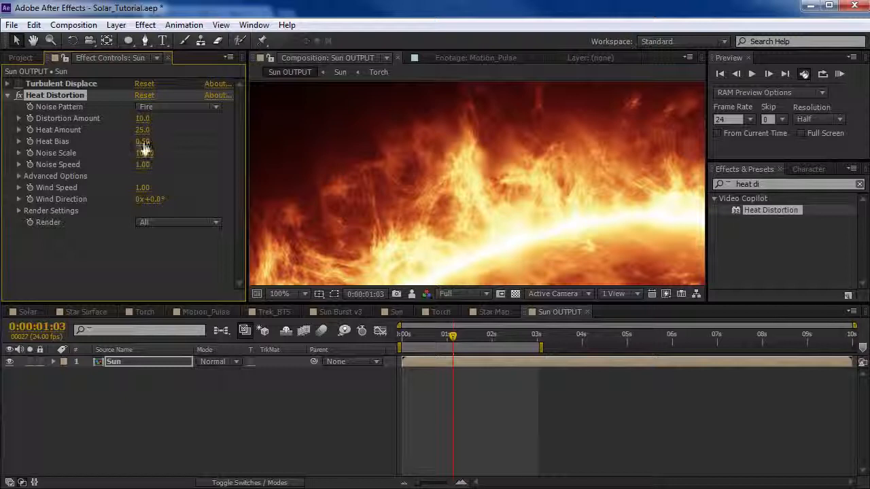
{"action": "left_click_drag", "start_coordinate": [129, 141], "coordinate": [145, 142]}
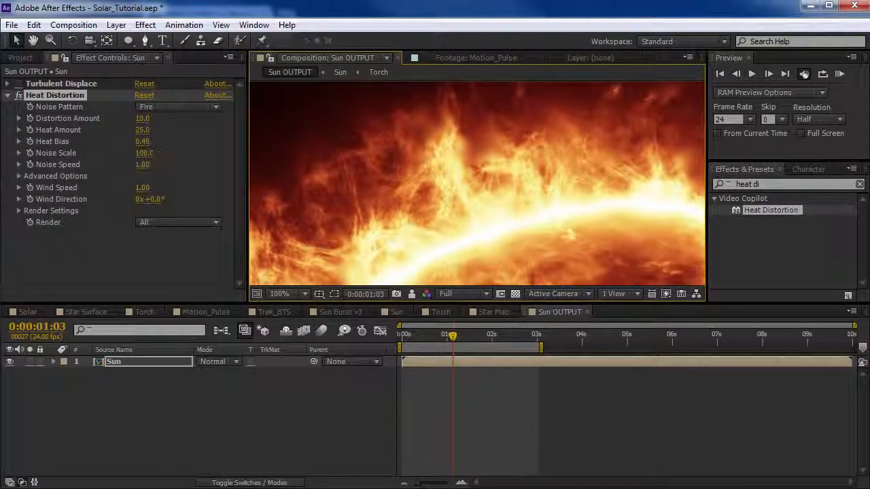
{"action": "mouse_move", "coordinate": [152, 153]}
{"action": "left_mouse_down"}
{"action": "mouse_move", "coordinate": [126, 149]}
{"action": "mouse_move", "coordinate": [148, 153]}
{"action": "left_mouse_up"}
{"action": "scroll", "coordinate": [474, 213], "scroll_direction": "down", "scroll_amount": 1}
{"action": "left_click_drag", "start_coordinate": [474, 213], "coordinate": [456, 181], "text": "space"}
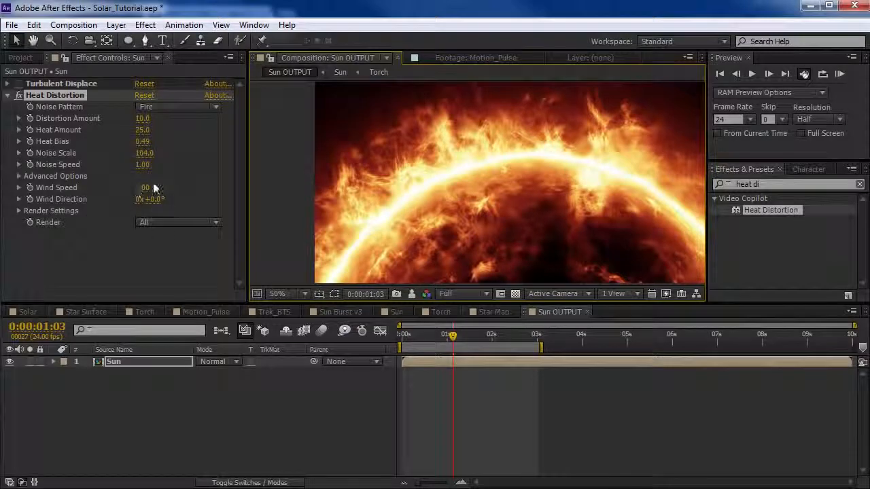
Change Heat Distortion's Noise Pattern to Incendiary and set Noise Scale to 97.
{"action": "left_click", "coordinate": [172, 108]}
{"action": "left_click", "coordinate": [161, 150]}
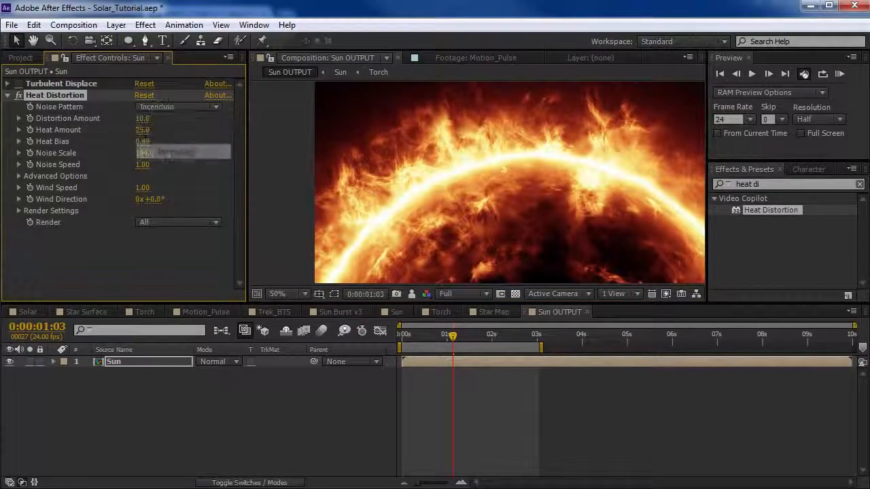
{"action": "left_click_drag", "start_coordinate": [563, 169], "coordinate": [520, 180]}
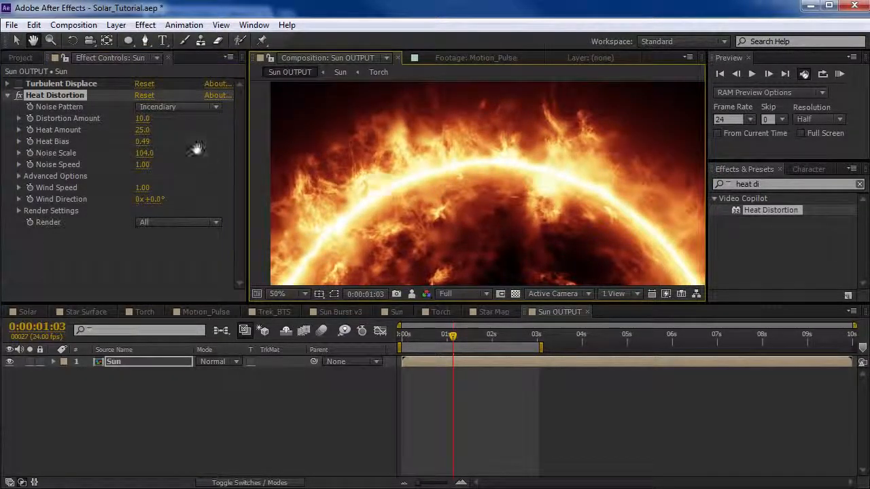
{"action": "left_click_drag", "start_coordinate": [134, 153], "coordinate": [139, 152]}
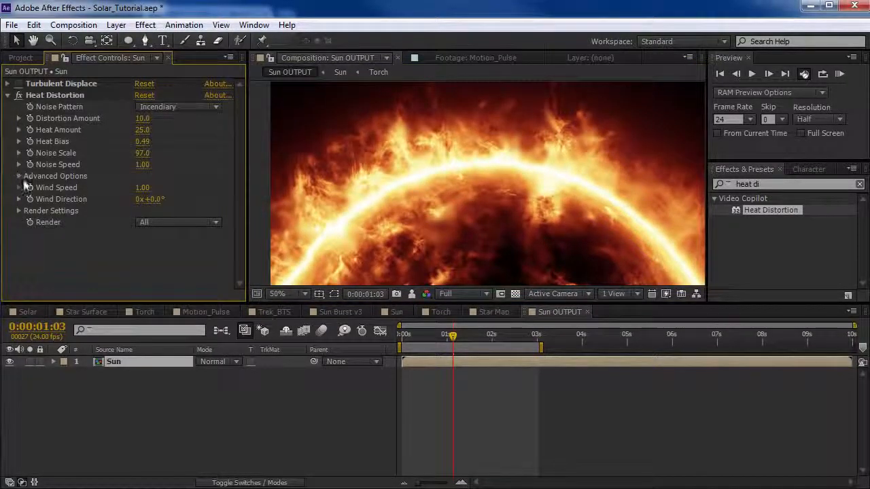
Delete the Heat Distortion effect from the Sun layer in the Sun OUTPUT composition.
{"action": "left_click", "coordinate": [19, 177]}
{"action": "left_click", "coordinate": [19, 177]}
{"action": "left_click", "coordinate": [64, 96]}
{"action": "key", "text": "Delete"}
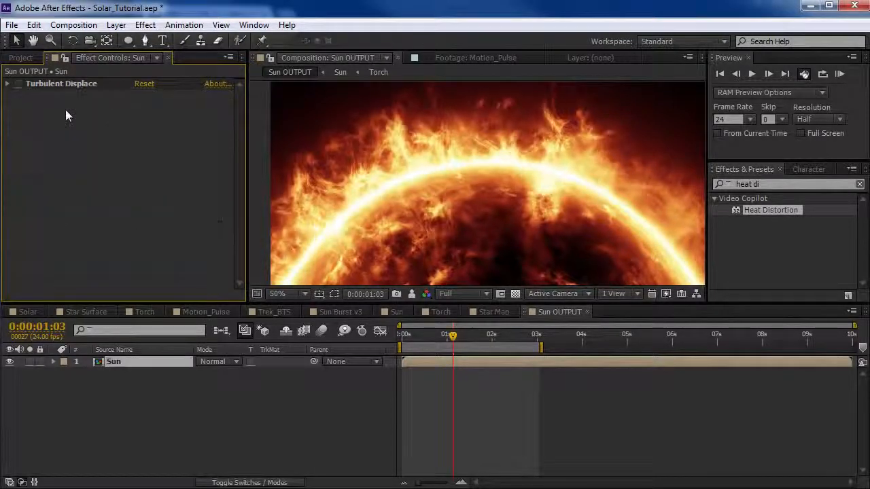
{"action": "left_click", "coordinate": [419, 231]}
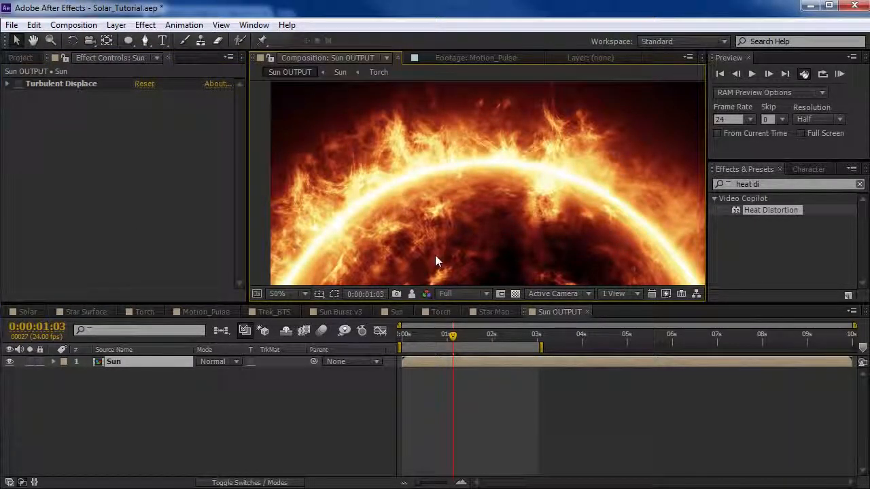
Open the Sun composition at its first frame and set the viewer resolution to Half.
{"action": "left_click", "coordinate": [392, 311]}
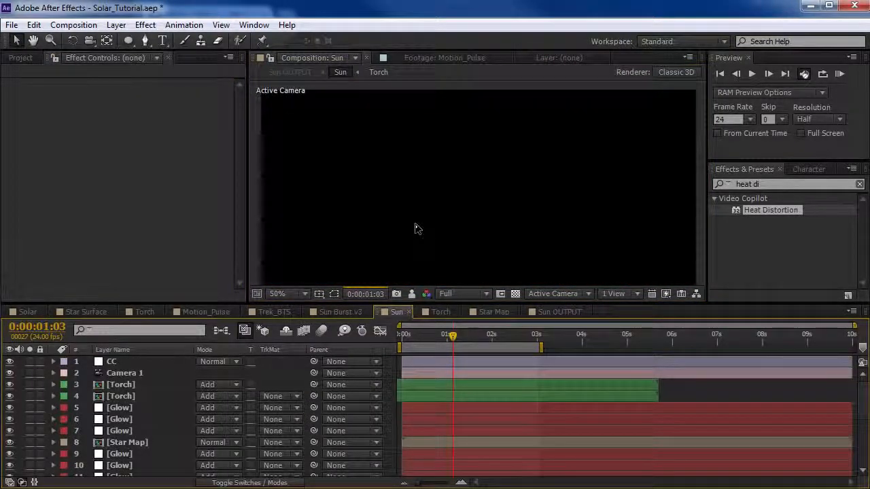
{"action": "left_click", "coordinate": [402, 335]}
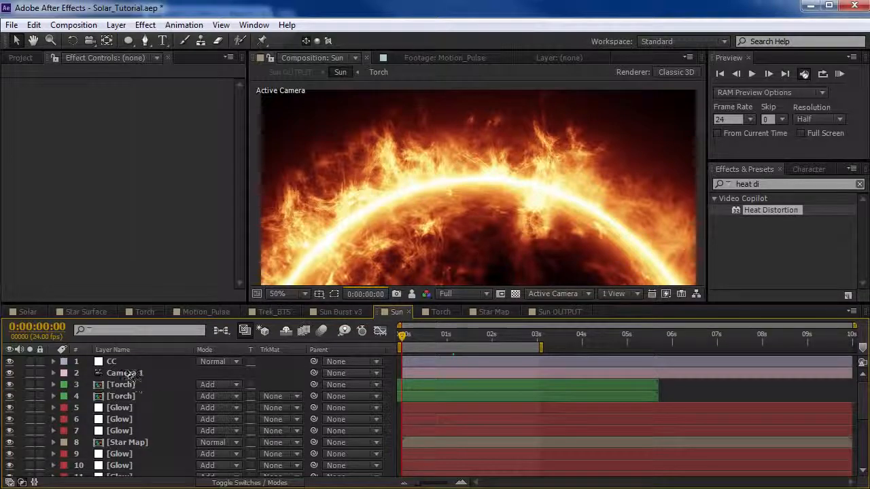
{"action": "left_click", "coordinate": [462, 293]}
{"action": "left_click", "coordinate": [448, 306]}
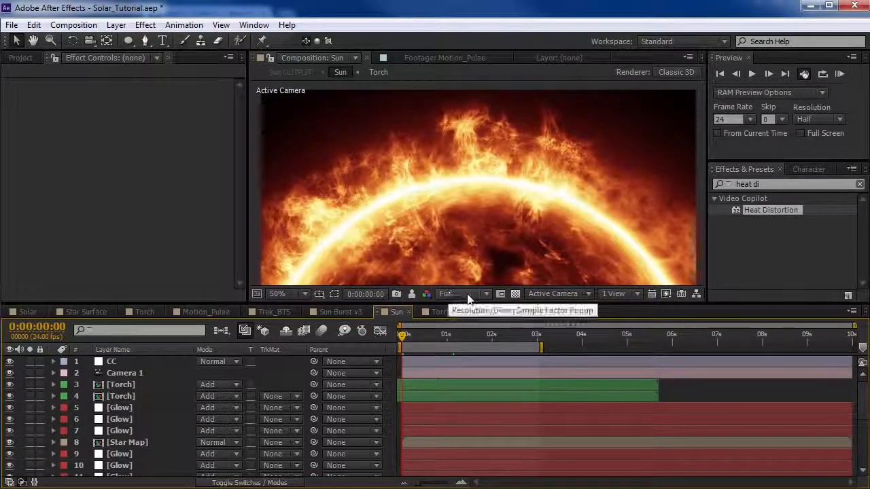
Apply the Exposure color correction to the CC layer and place it above HDR Highlight Compression and Curves.
{"action": "left_click", "coordinate": [102, 361]}
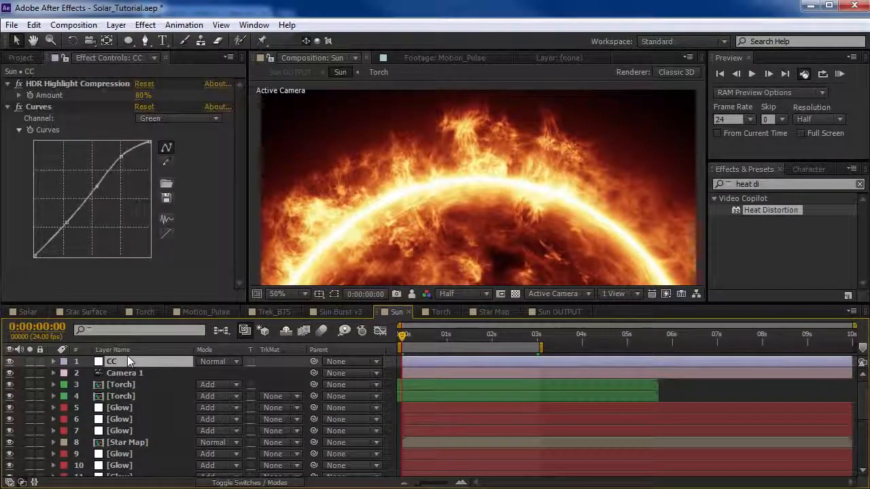
{"action": "left_click", "coordinate": [146, 25]}
{"action": "mouse_move", "coordinate": [197, 151]}
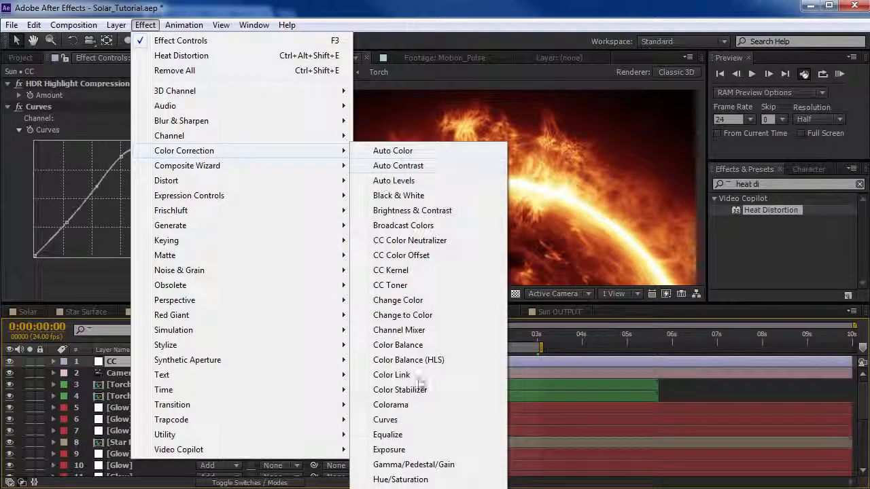
{"action": "left_click", "coordinate": [388, 450]}
{"action": "scroll", "coordinate": [90, 195], "scroll_direction": "up", "scroll_amount": 3}
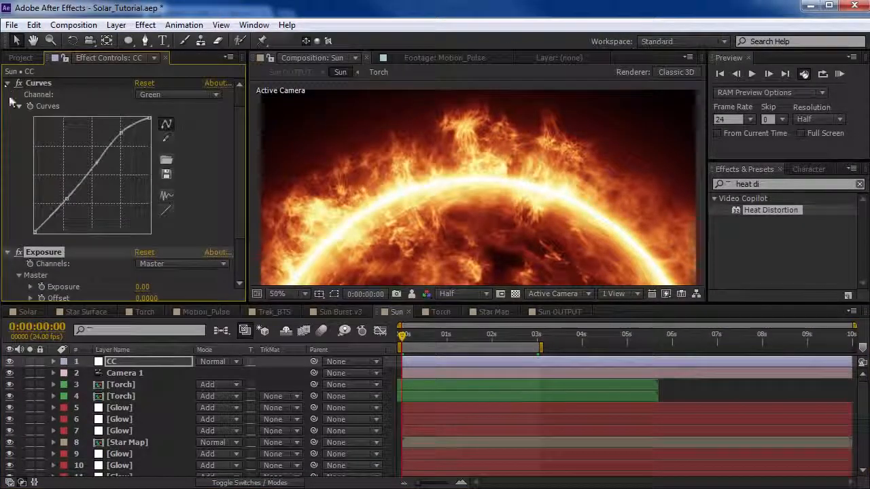
{"action": "left_click", "coordinate": [8, 83]}
{"action": "left_click_drag", "start_coordinate": [42, 119], "coordinate": [40, 81]}
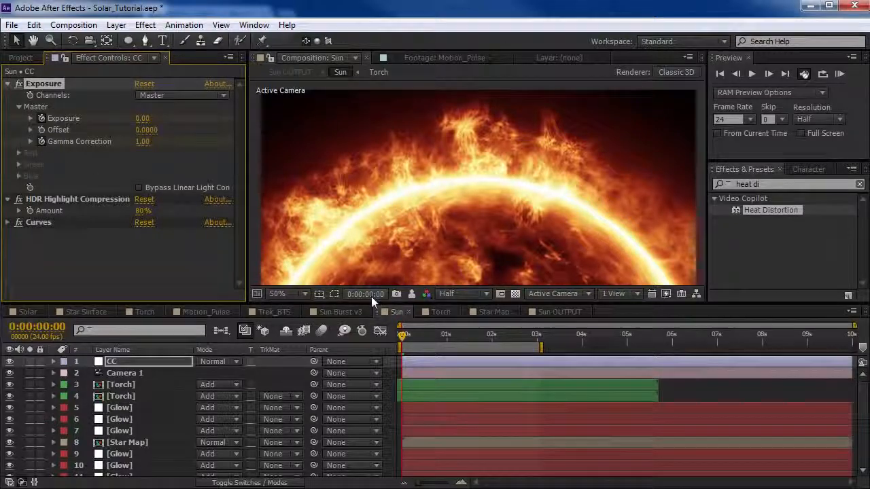
Shift the Exposure and Gamma Correction keyframes to about half a second, and keyframe Exposure -12.97 and Gamma Correction 0.36 at the first frame.
{"action": "key", "text": "u"}
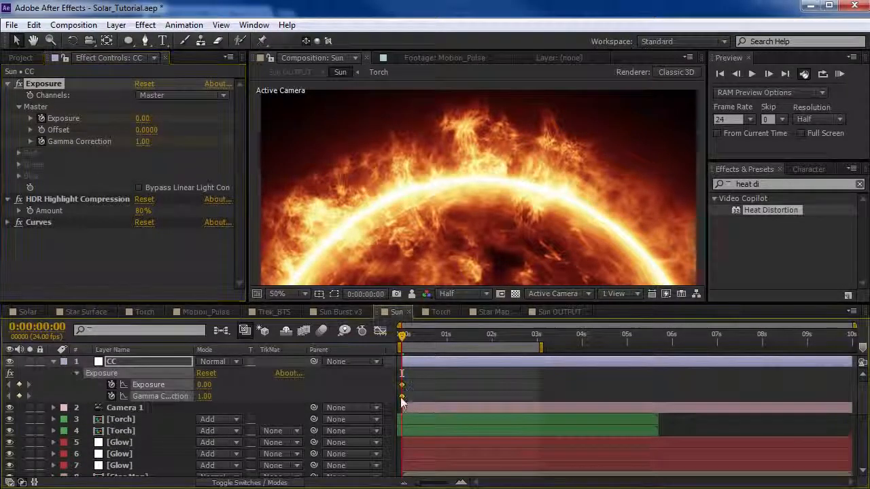
{"action": "left_click_drag", "start_coordinate": [401, 397], "coordinate": [411, 394]}
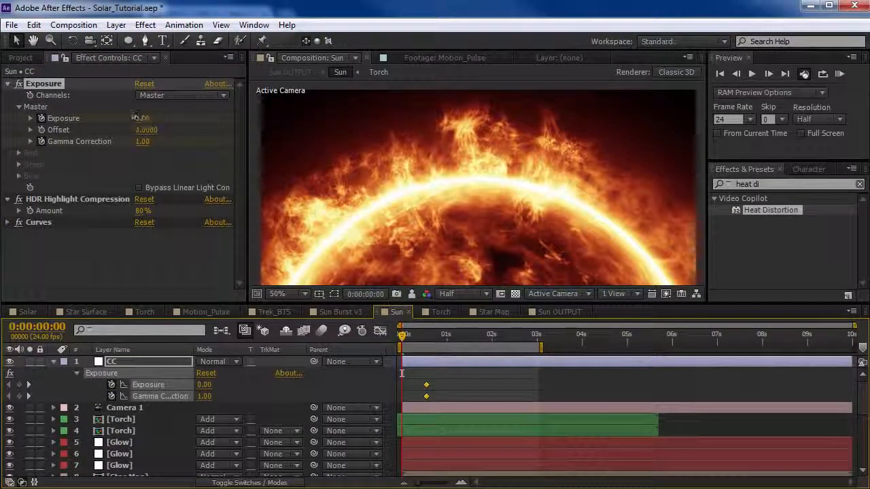
{"action": "left_click_drag", "start_coordinate": [138, 119], "coordinate": [91, 130]}
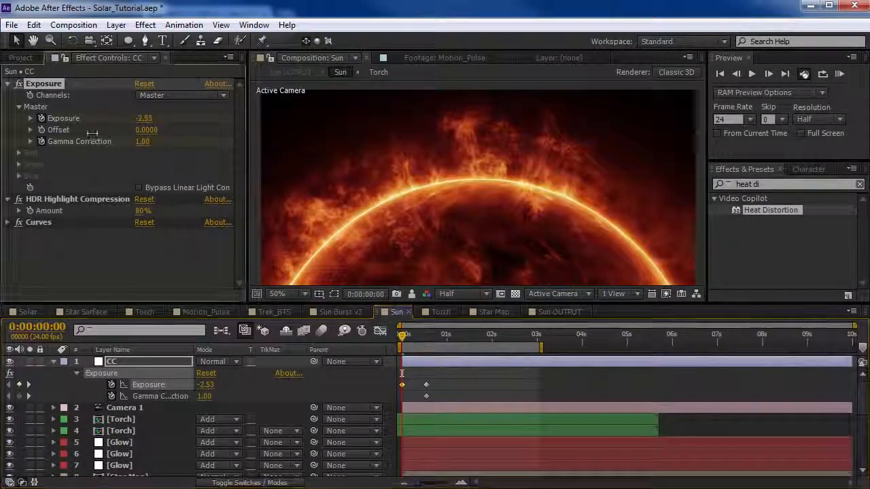
{"action": "left_click_drag", "start_coordinate": [142, 143], "coordinate": [92, 147]}
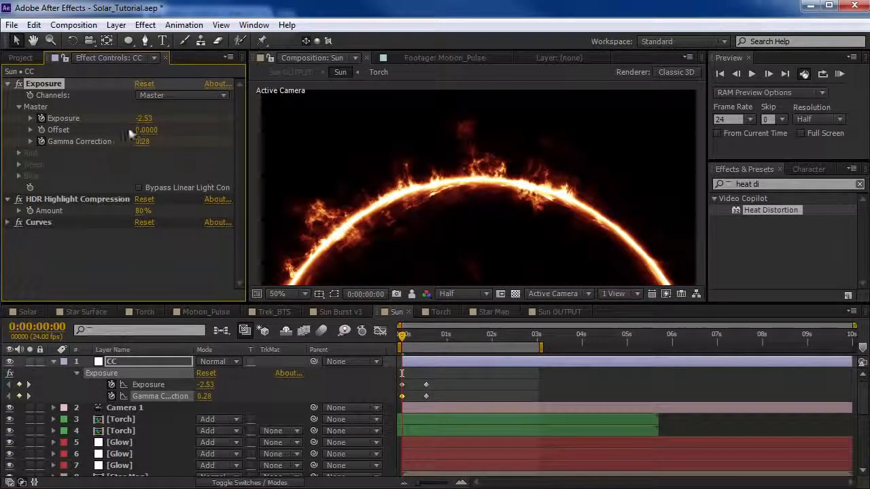
{"action": "left_click_drag", "start_coordinate": [144, 119], "coordinate": [114, 145]}
{"action": "left_click_drag", "start_coordinate": [113, 145], "coordinate": [109, 144]}
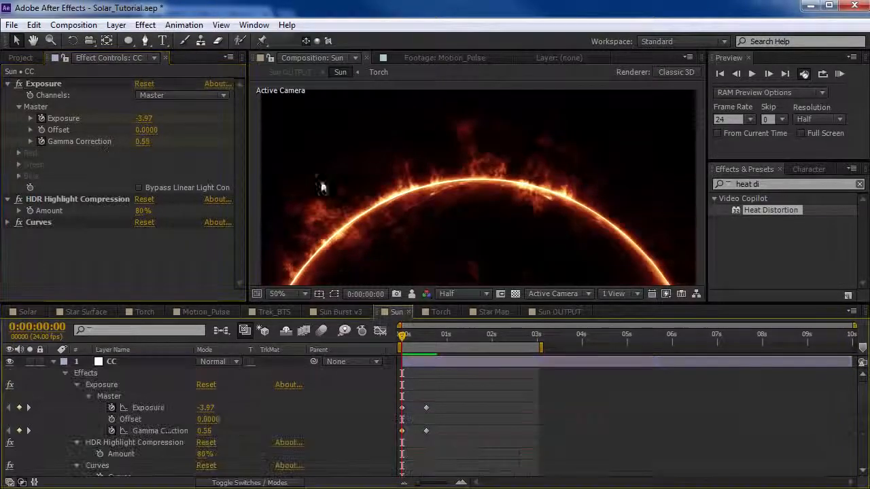
{"action": "left_click_drag", "start_coordinate": [142, 118], "coordinate": [81, 120]}
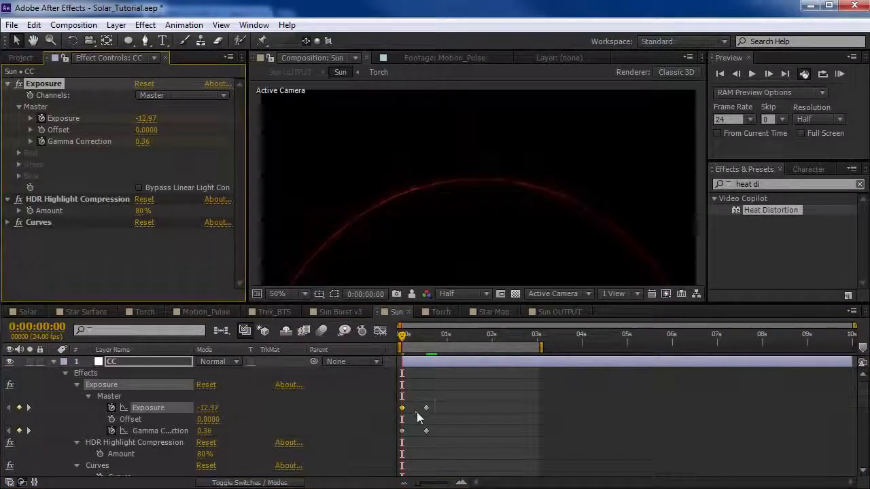
Move the ending Exposure and Gamma Correction keyframes to about 1.8 seconds and apply Easy Ease to them.
{"action": "left_click_drag", "start_coordinate": [417, 413], "coordinate": [455, 430]}
{"action": "left_click_drag", "start_coordinate": [404, 398], "coordinate": [399, 436]}
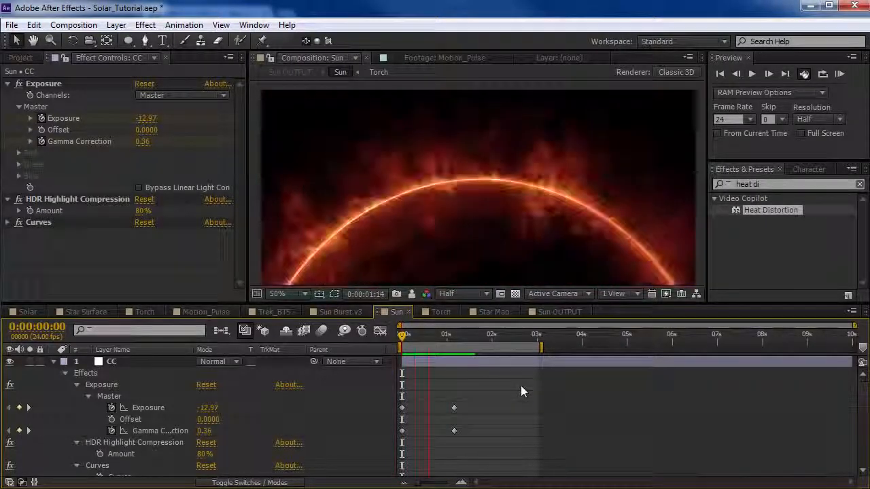
{"action": "left_click_drag", "start_coordinate": [477, 399], "coordinate": [446, 440]}
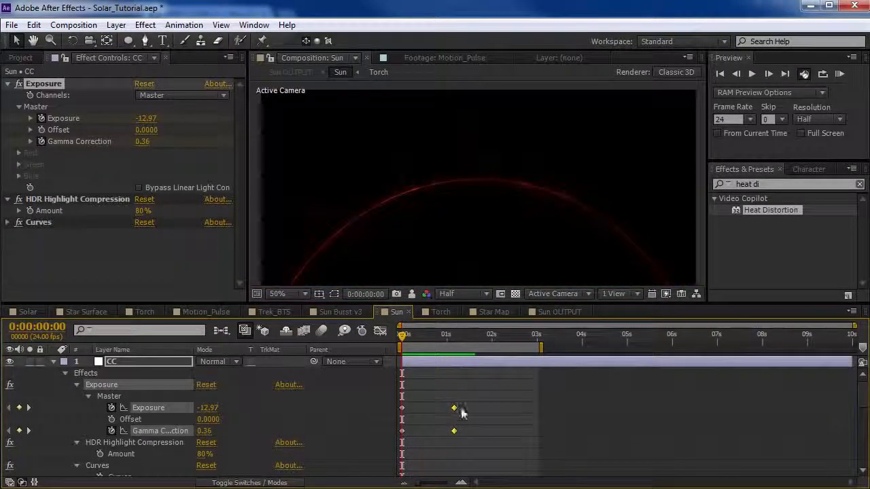
{"action": "key", "text": "grave"}
{"action": "right_click", "coordinate": [454, 154]}
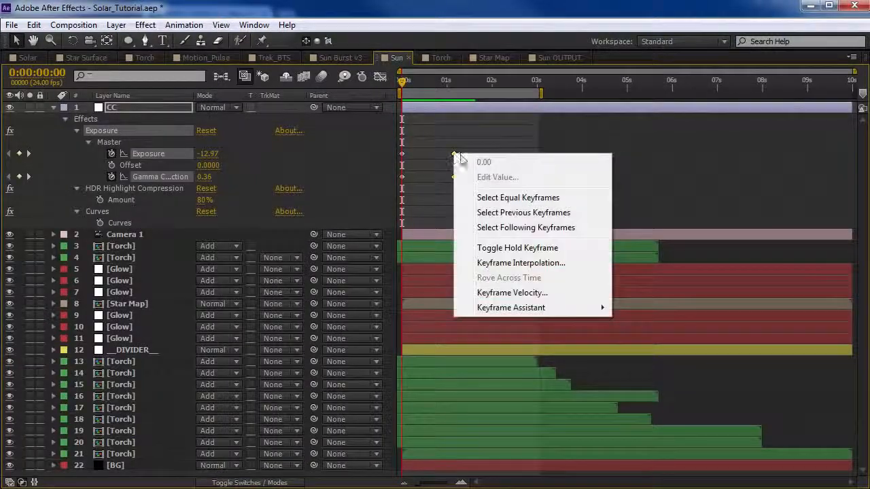
{"action": "mouse_move", "coordinate": [506, 308]}
{"action": "left_click", "coordinate": [649, 337]}
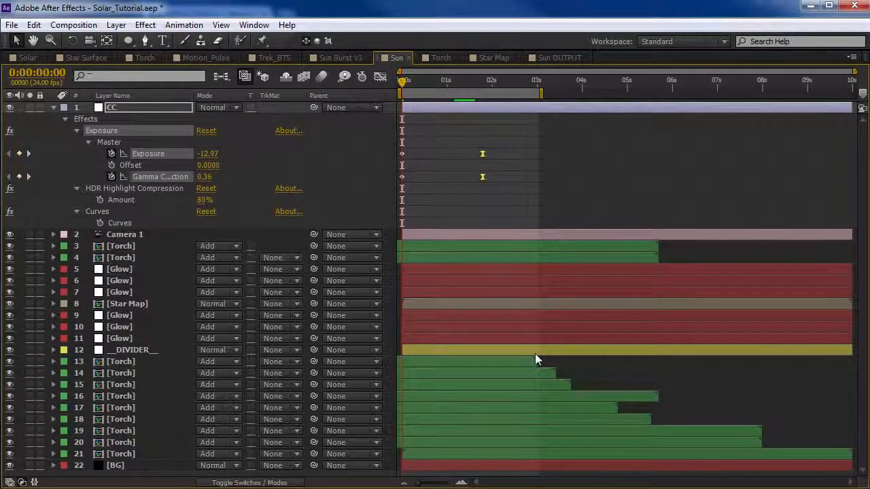
Extend the first Torch layer below the divider to about 3.7 seconds, and review the sun's fade-in.
{"action": "left_click", "coordinate": [513, 364]}
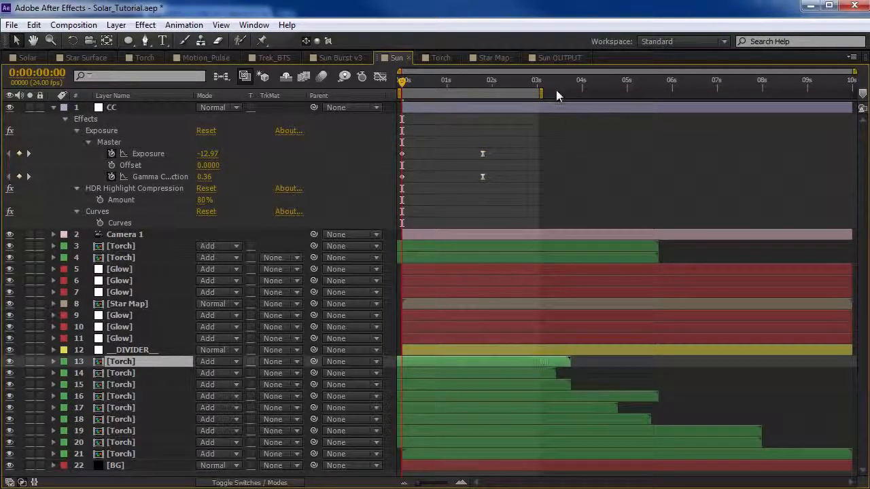
{"action": "key", "text": "grave"}
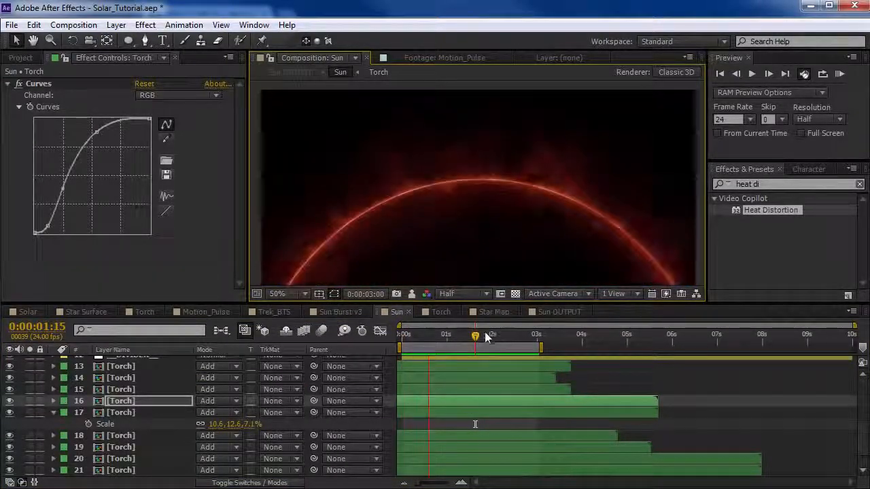
{"action": "left_click", "coordinate": [479, 338]}
{"action": "left_click_drag", "start_coordinate": [479, 339], "coordinate": [522, 341]}
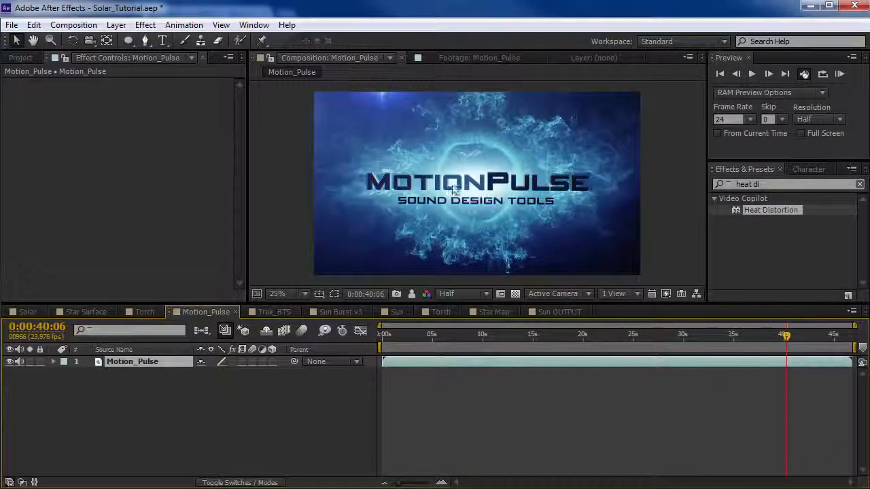
{"action": "left_click", "coordinate": [454, 385]}
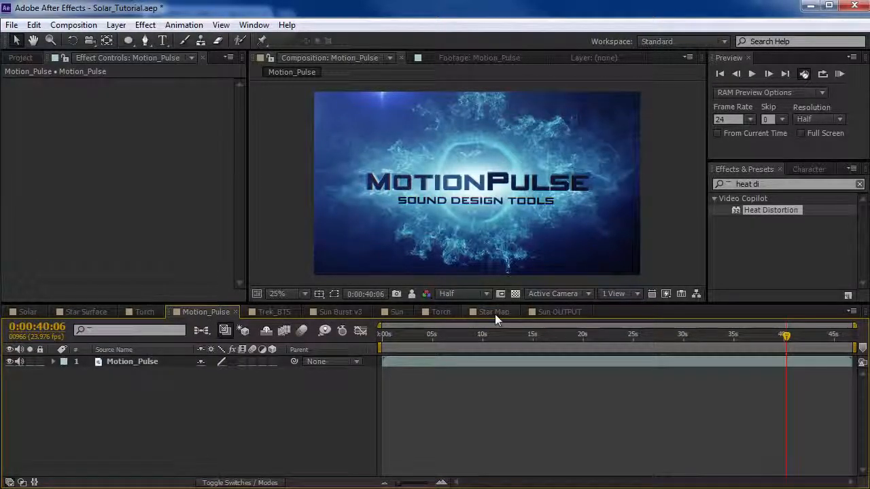